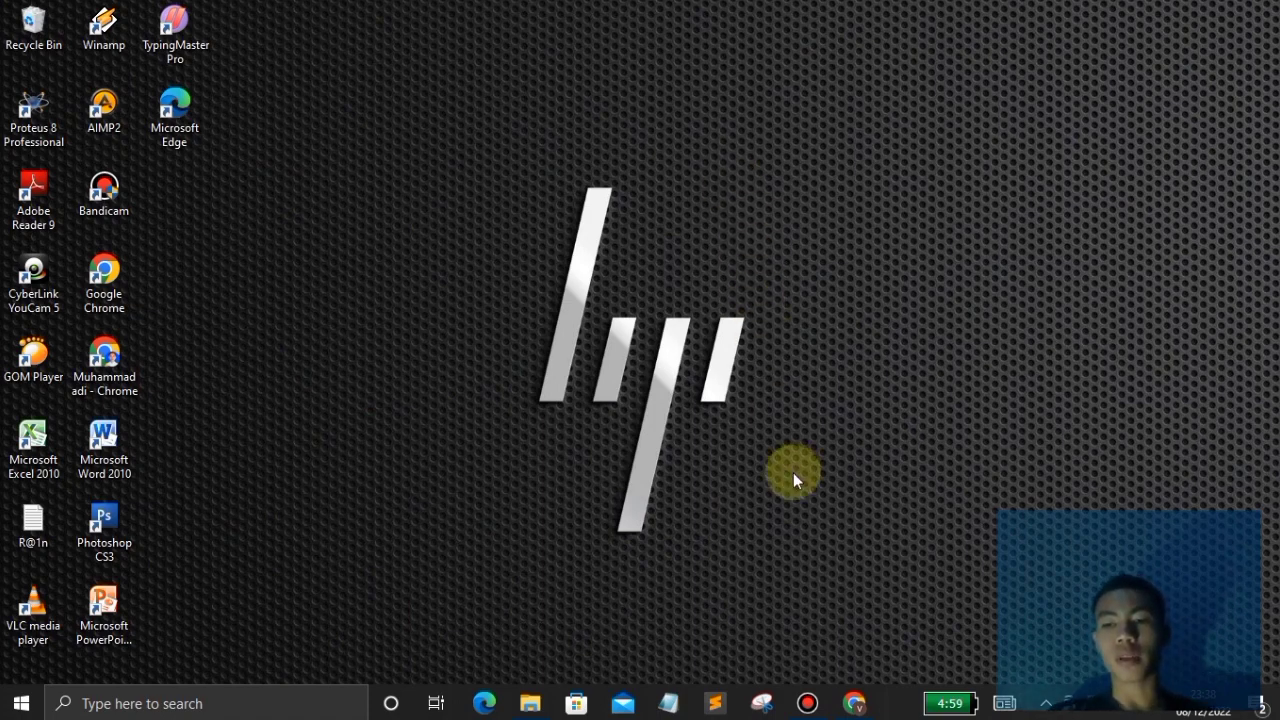
Switch to Tinkercad in Chrome, create a new circuit design and dismiss the starters tip
{"action": "left_click", "coordinate": [853, 703]}
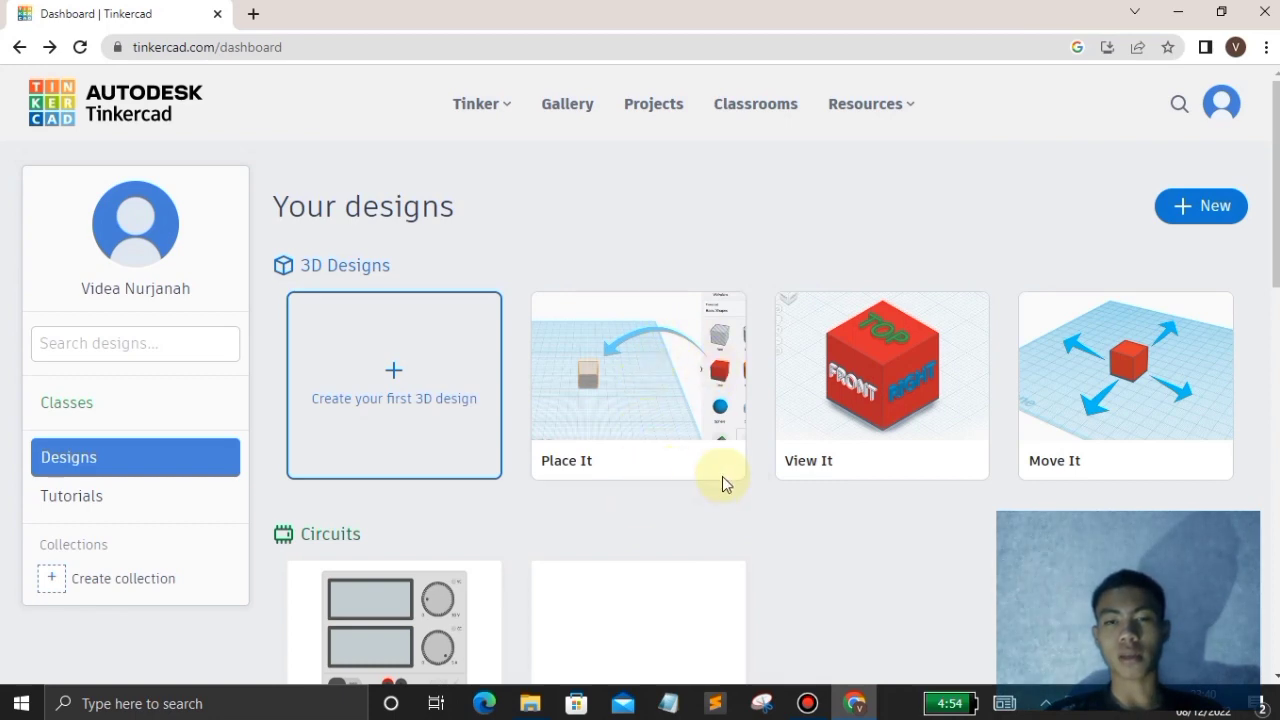
{"action": "scroll", "coordinate": [675, 513], "scroll_direction": "down", "scroll_amount": 3}
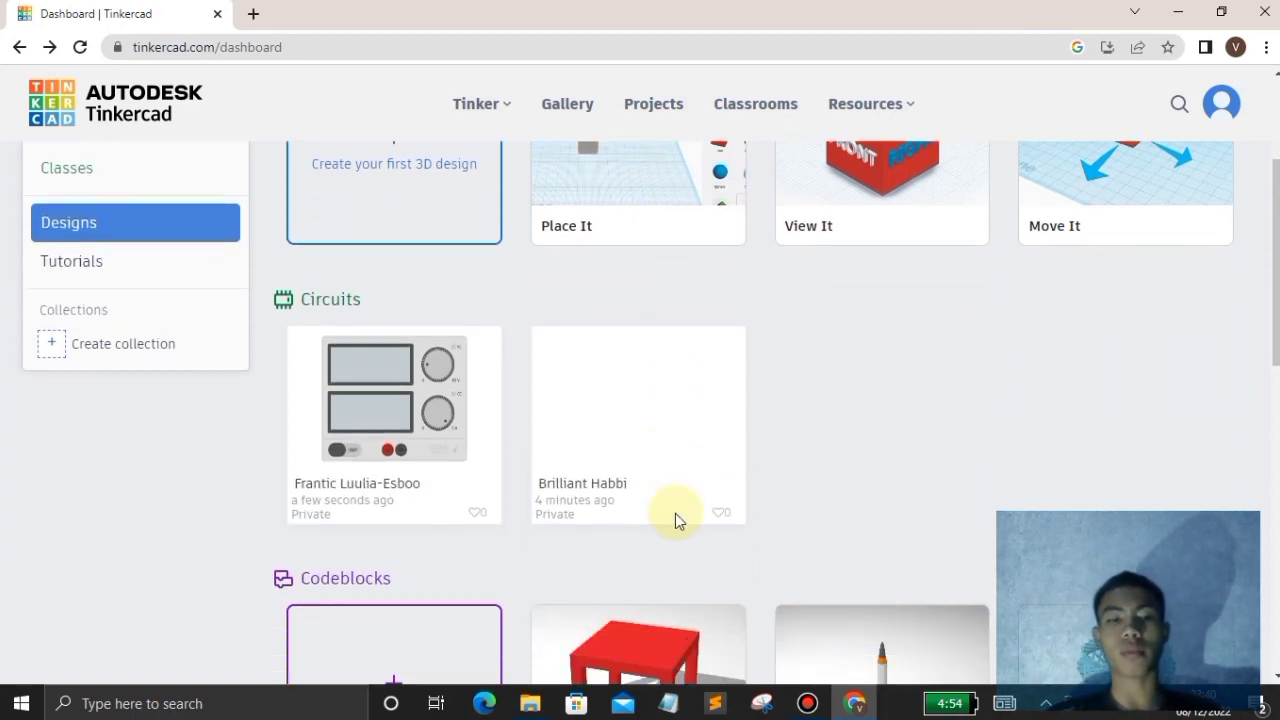
{"action": "scroll", "coordinate": [677, 517], "scroll_direction": "up", "scroll_amount": 3}
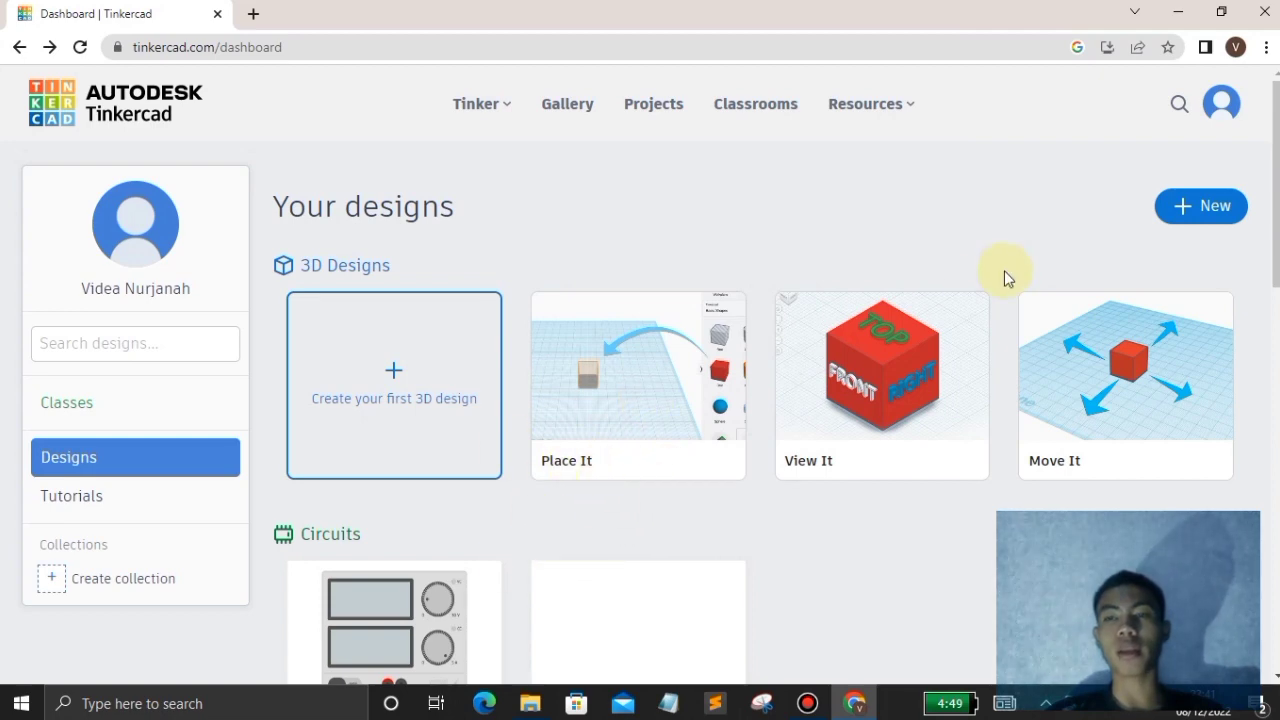
{"action": "left_click", "coordinate": [1202, 220]}
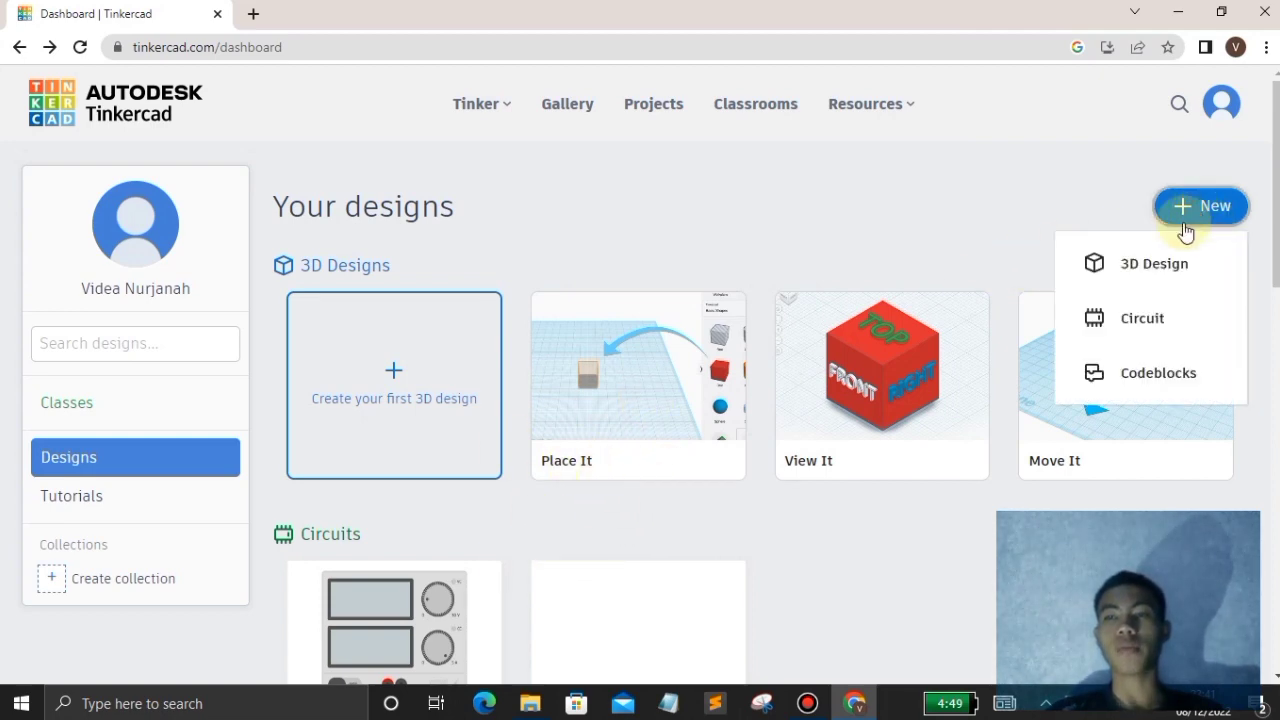
{"action": "left_click", "coordinate": [1143, 314]}
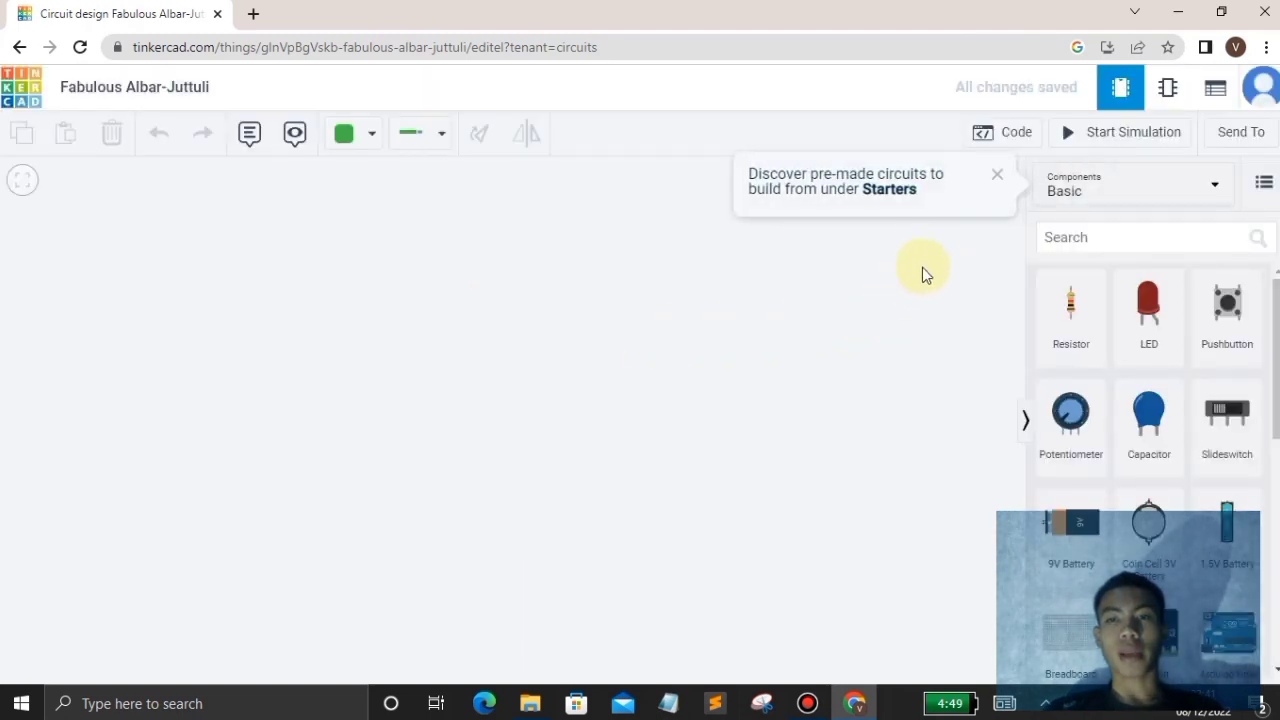
{"action": "left_click", "coordinate": [997, 176]}
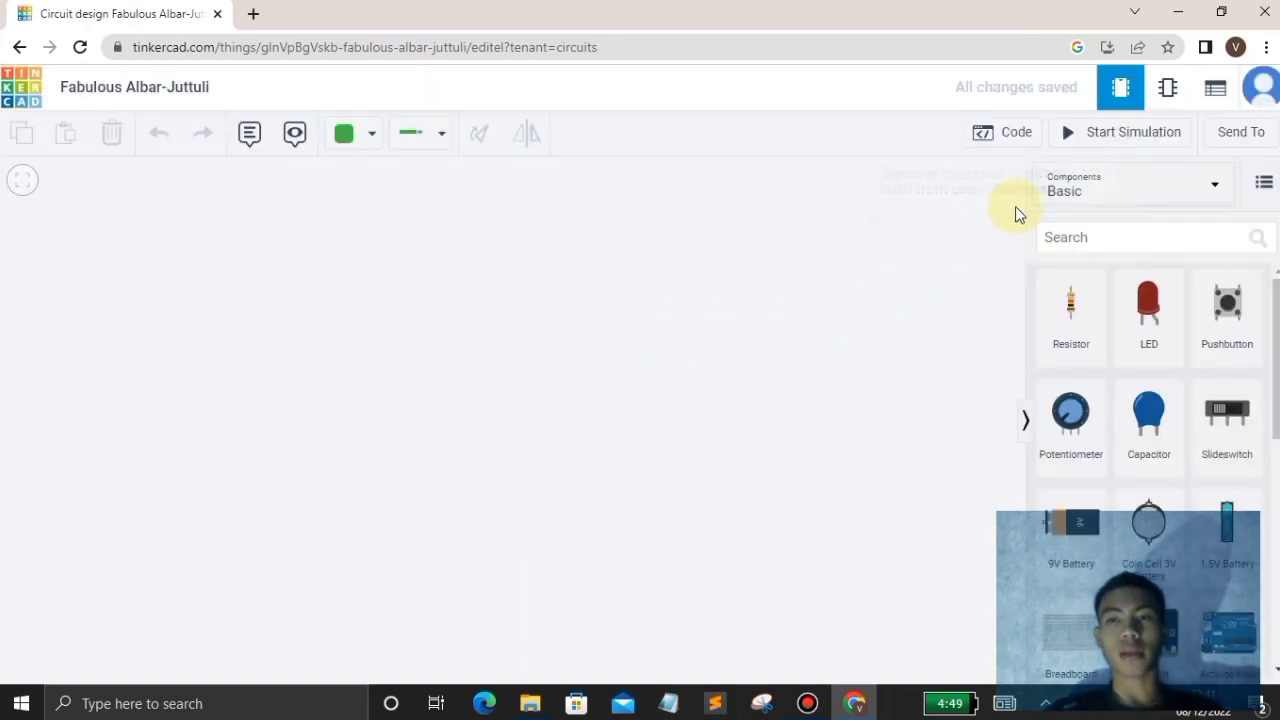
Search the components for "power supply" and place a Power Supply in the upper-left area of the empty workplane
{"action": "left_click", "coordinate": [1065, 241]}
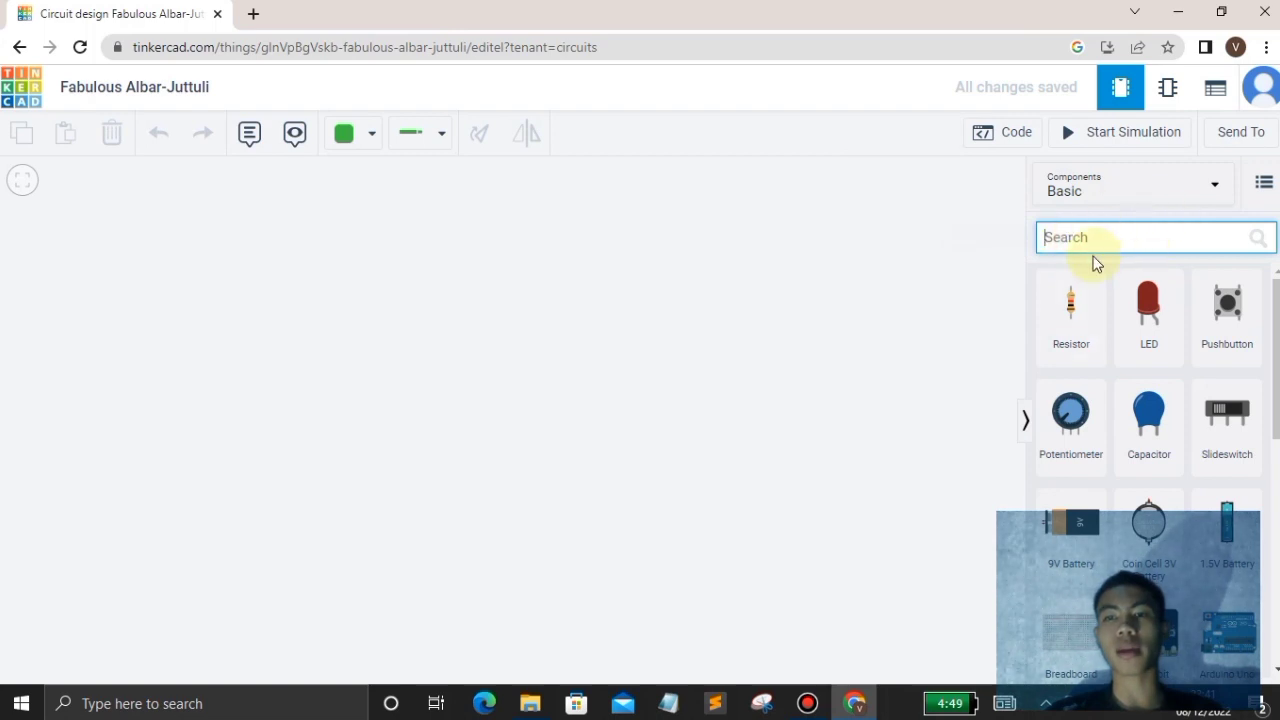
{"action": "type", "text": "pow"}
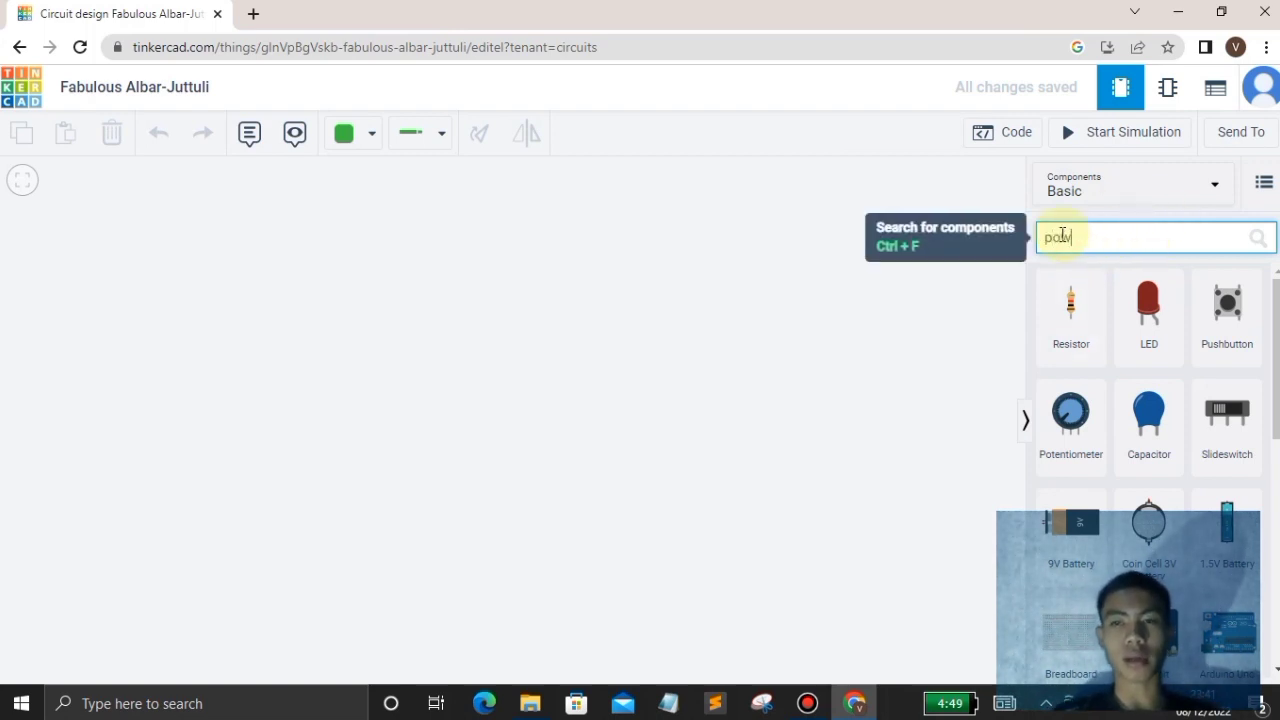
{"action": "type", "text": "er supply"}
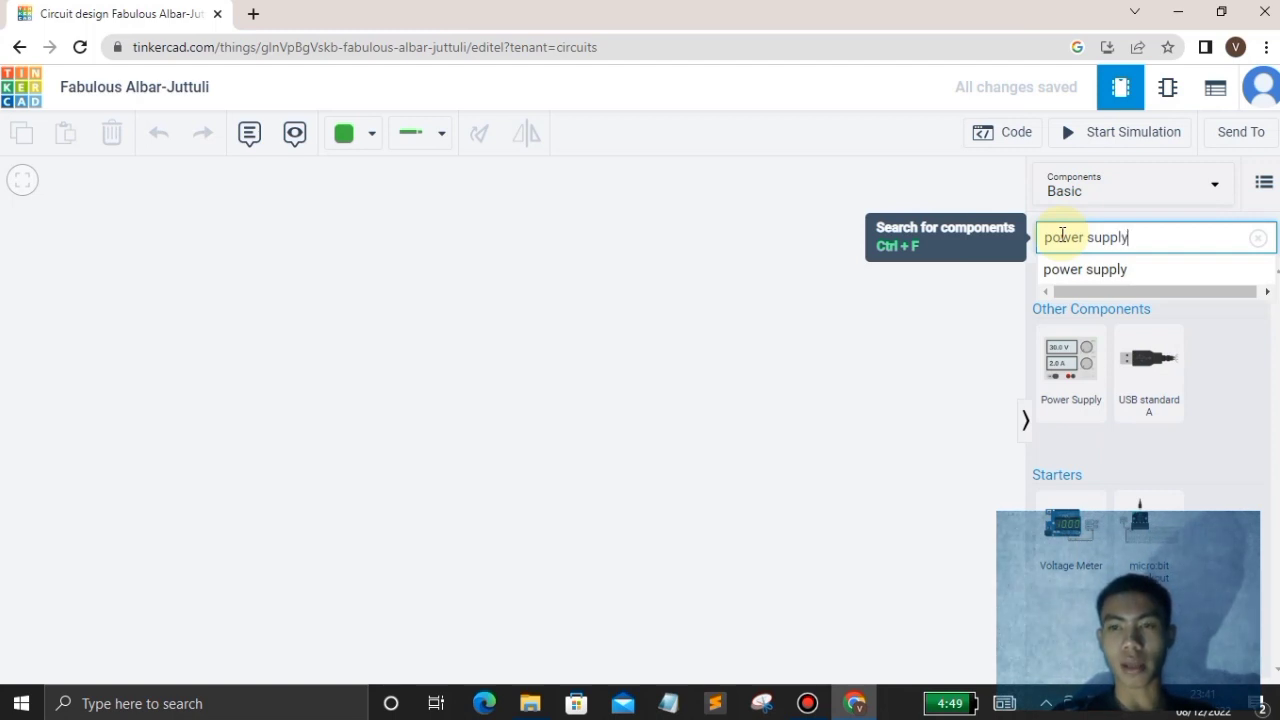
{"action": "key", "text": "Return"}
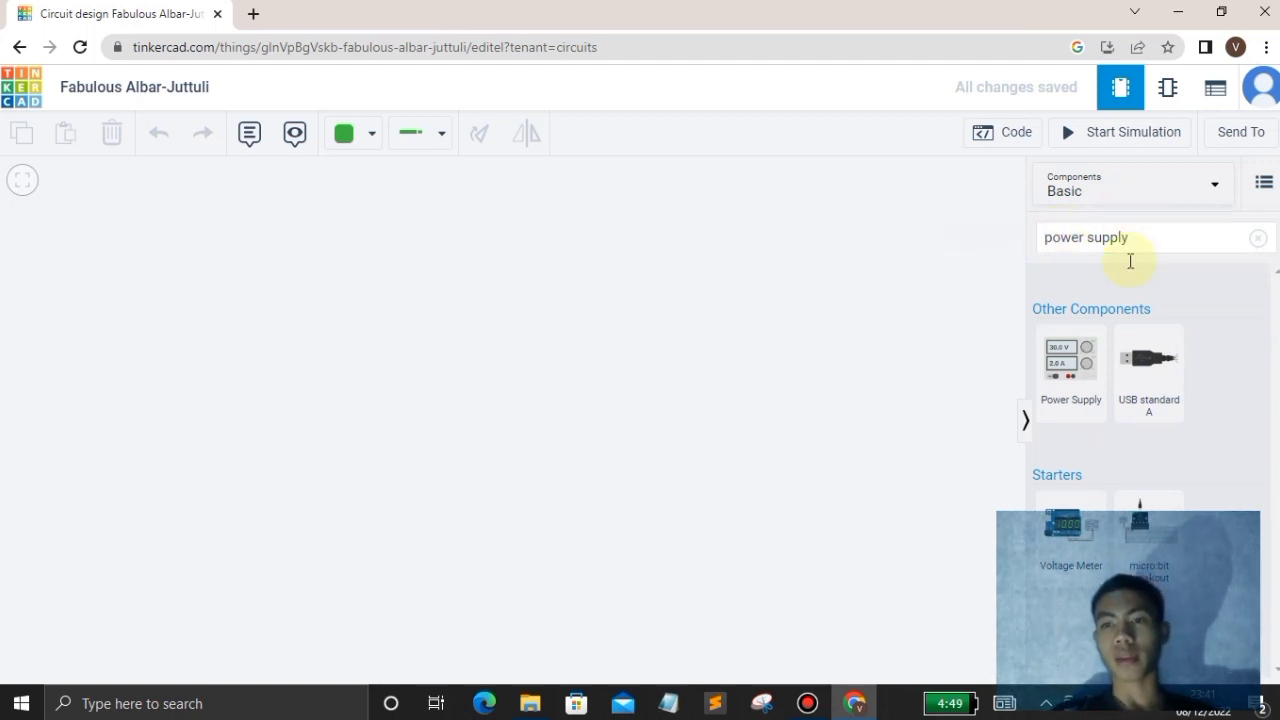
{"action": "left_click_drag", "start_coordinate": [1071, 351], "coordinate": [268, 322]}
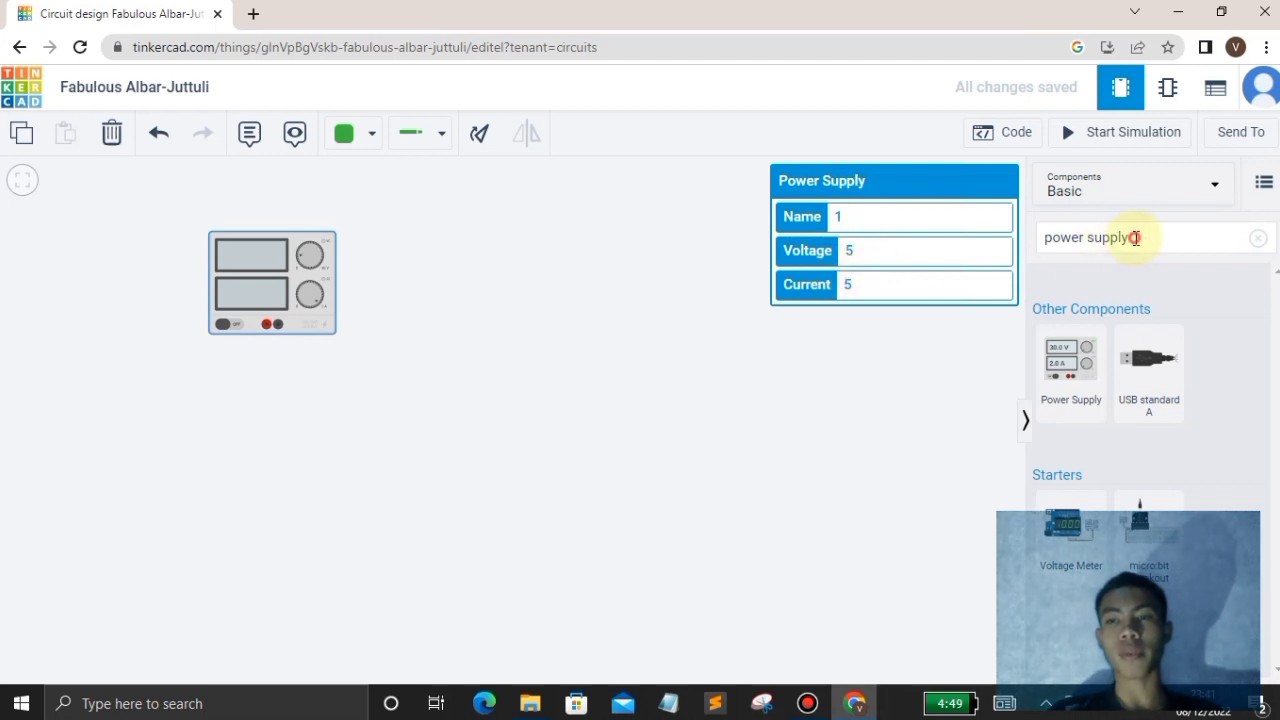
Find the Breadboard Small component with the search "bread" and place it directly below the power supply
{"action": "left_click", "coordinate": [1261, 246]}
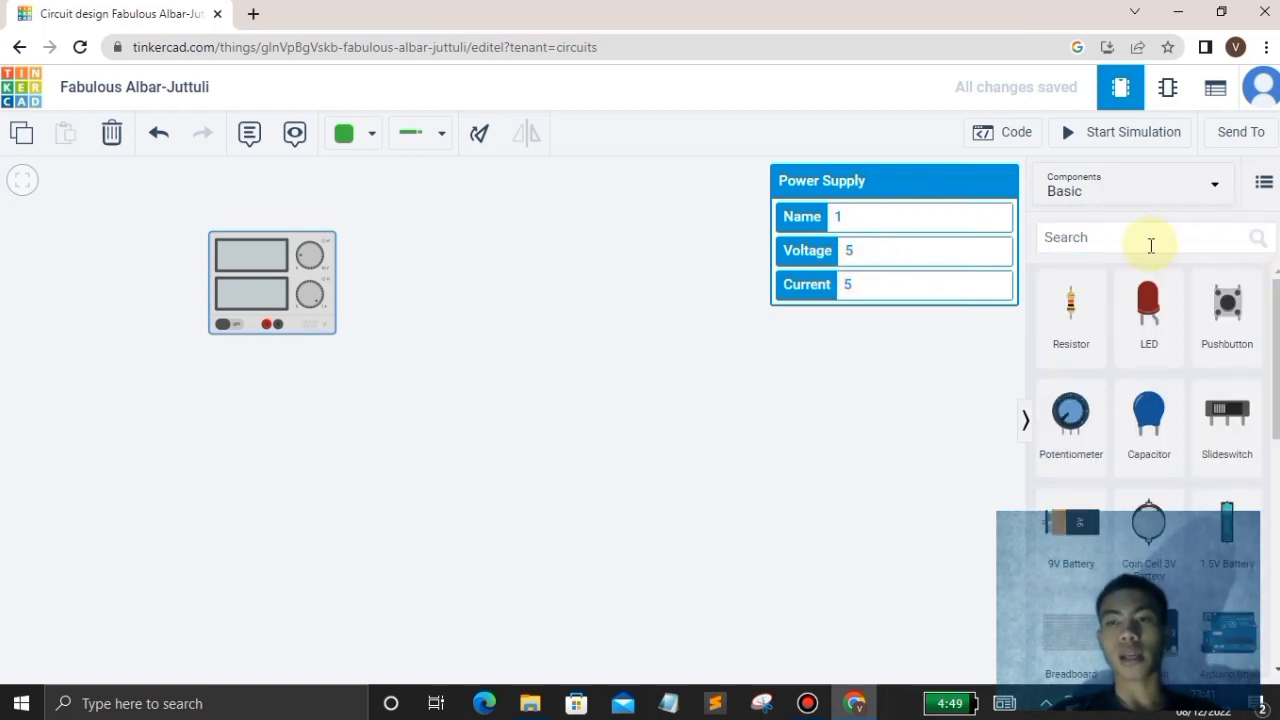
{"action": "left_click", "coordinate": [1131, 243]}
{"action": "type", "text": "bread"}
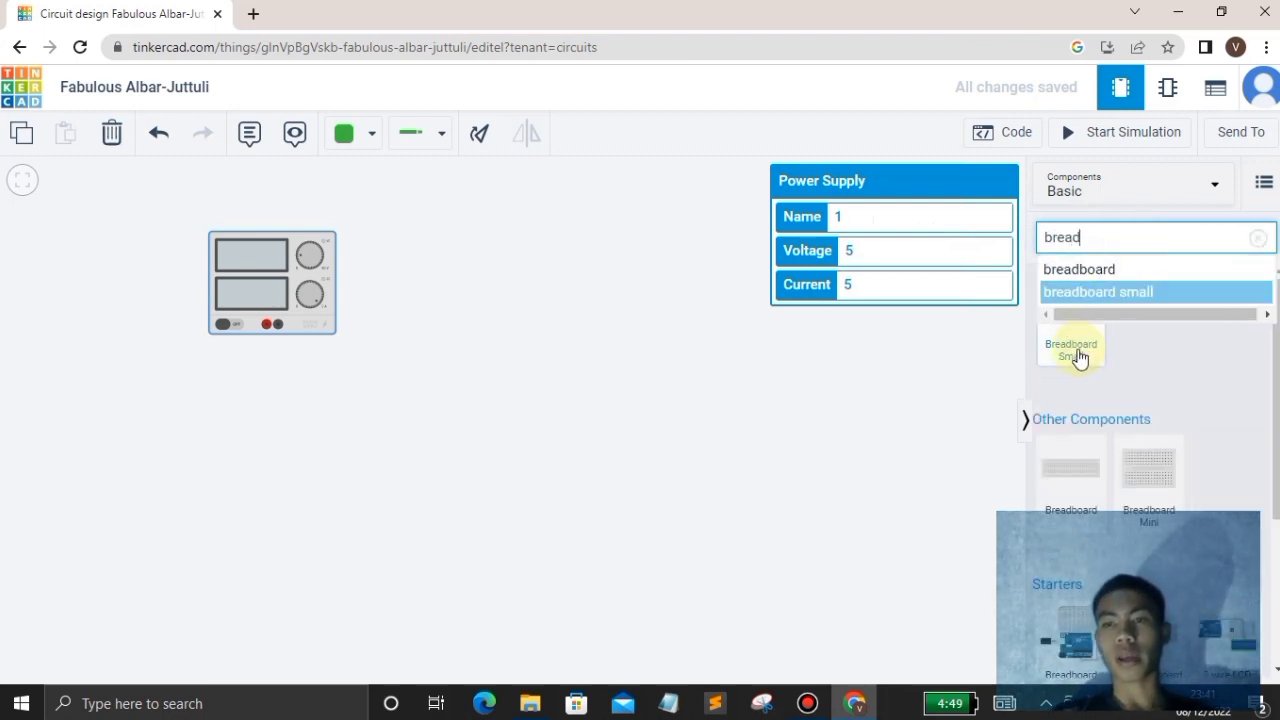
{"action": "left_click", "coordinate": [1208, 374]}
{"action": "scroll", "coordinate": [1166, 434], "scroll_direction": "down", "scroll_amount": 3}
{"action": "scroll", "coordinate": [1166, 434], "scroll_direction": "up", "scroll_amount": 2}
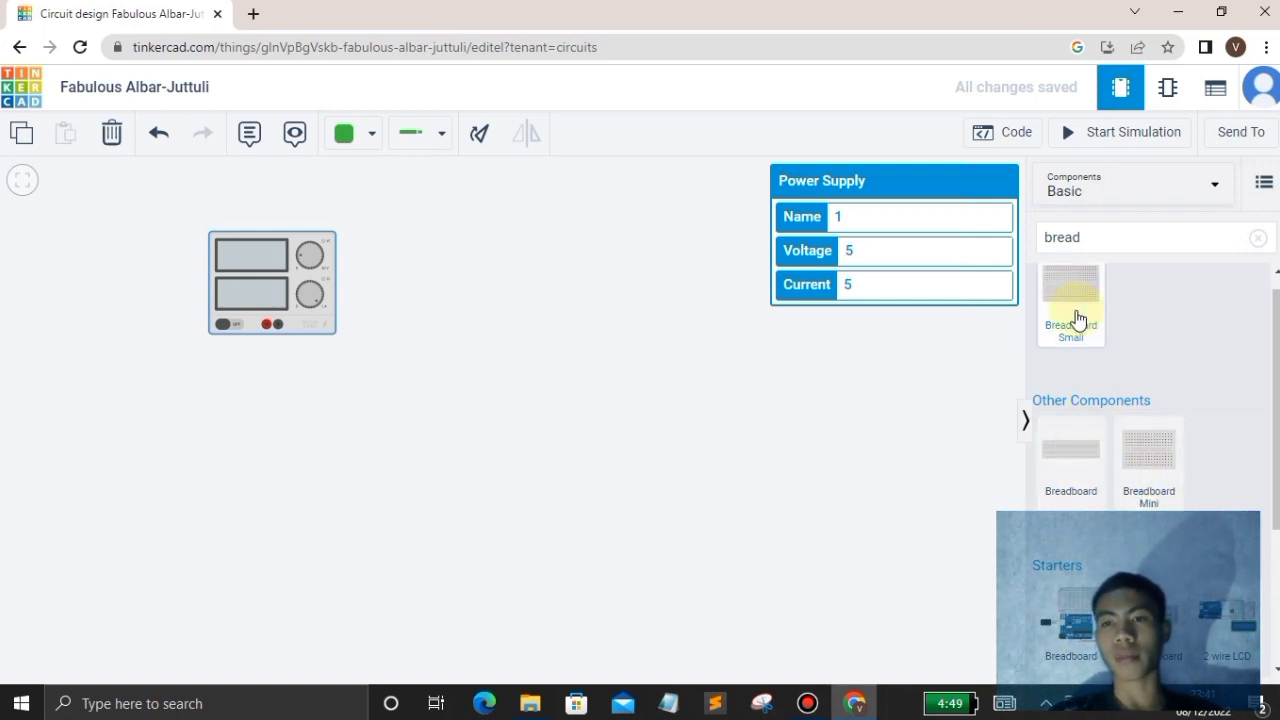
{"action": "left_click", "coordinate": [1076, 312]}
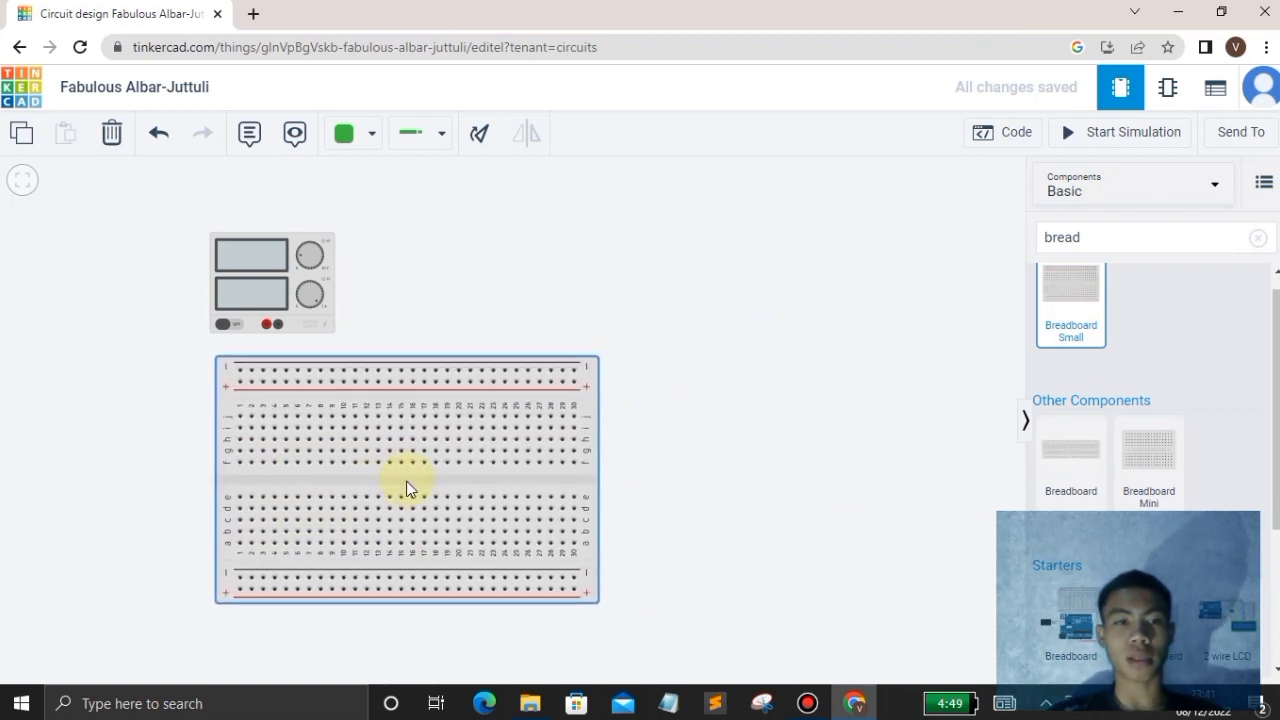
{"action": "left_click", "coordinate": [406, 481]}
{"action": "scroll", "coordinate": [472, 465], "scroll_direction": "down", "scroll_amount": 1}
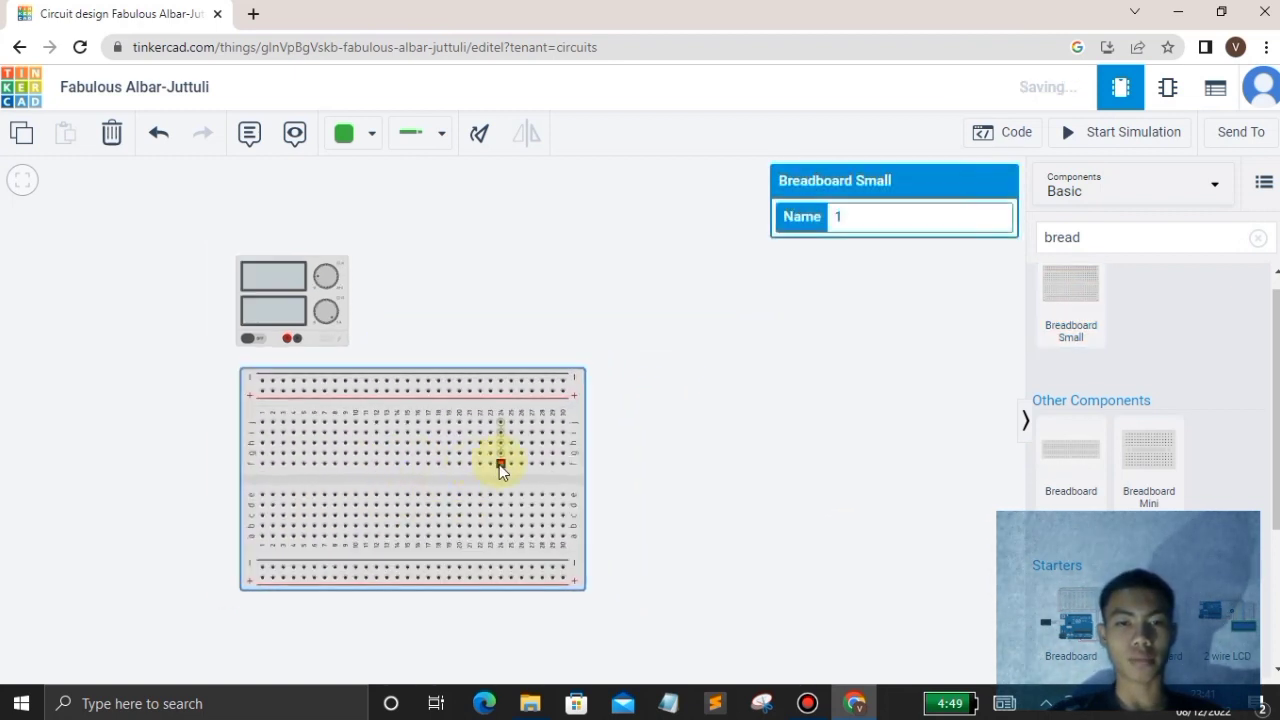
{"action": "left_click_drag", "start_coordinate": [651, 443], "coordinate": [722, 398]}
Search for 7408 and place the Quad AND gate (74HC08) across the breadboard's centre gap at columns 4 to 10
{"action": "left_click", "coordinate": [1147, 248]}
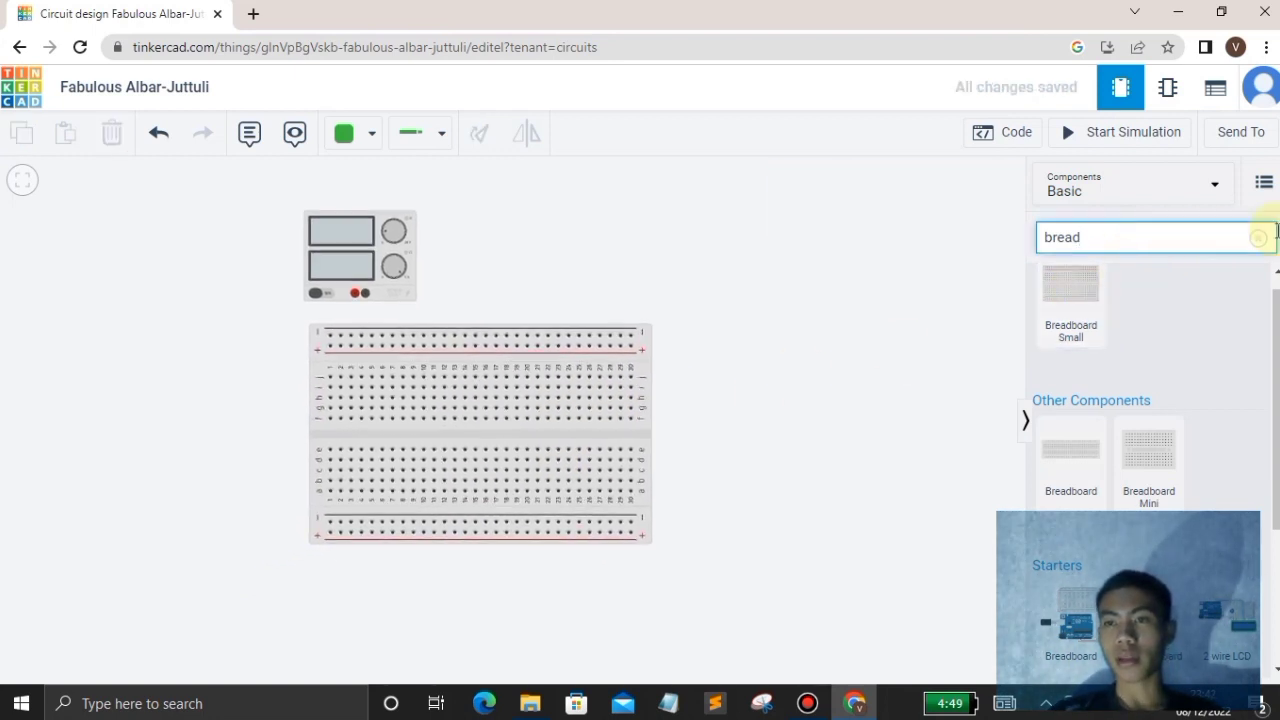
{"action": "left_click", "coordinate": [1258, 237]}
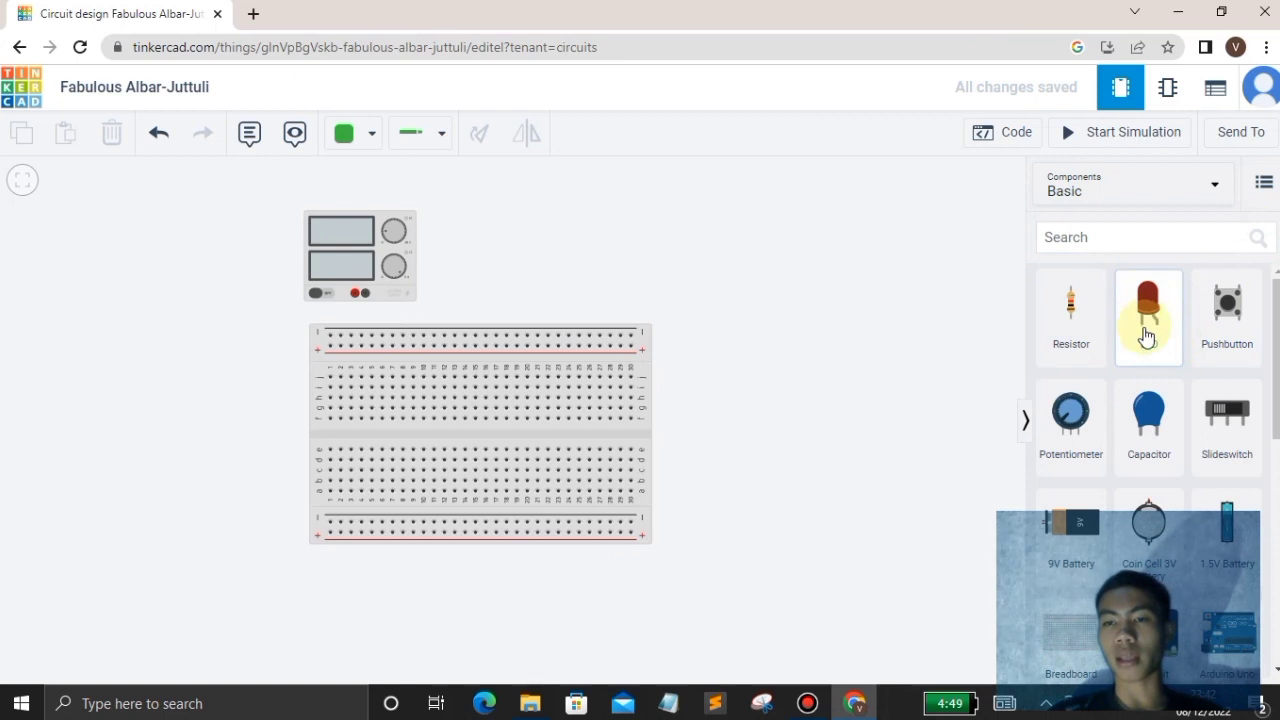
{"action": "left_click", "coordinate": [1095, 233]}
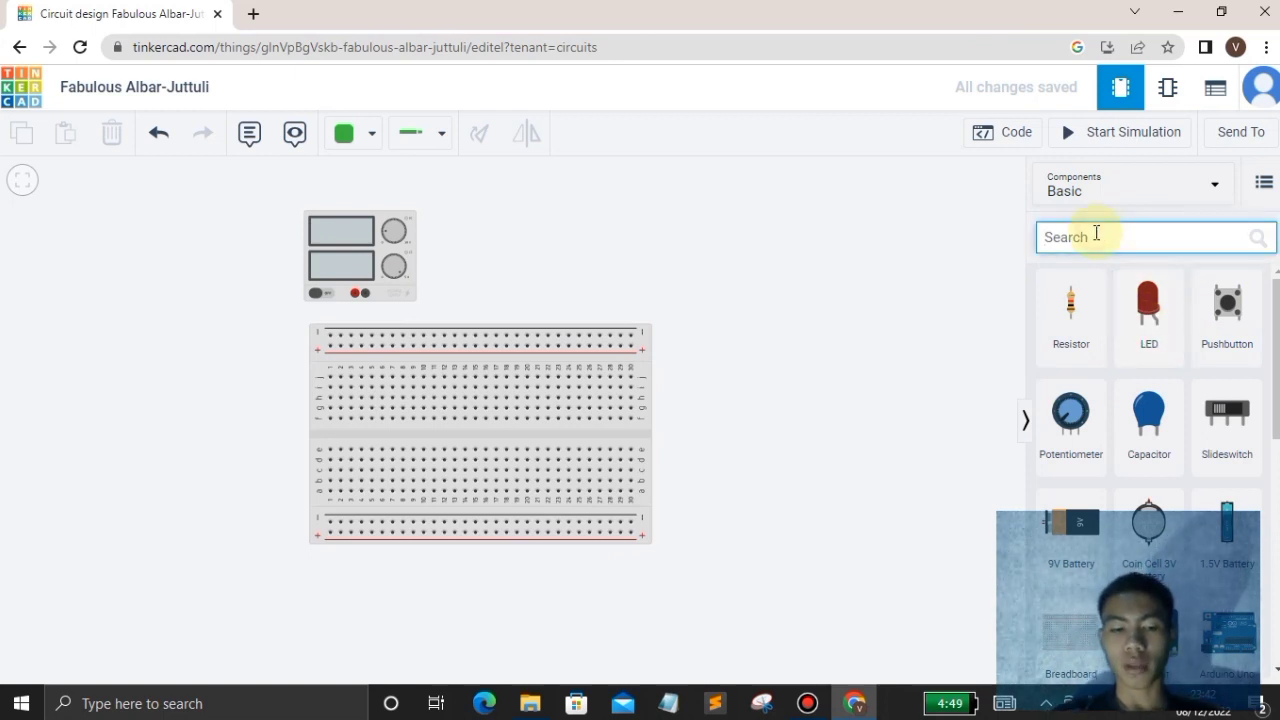
{"action": "type", "text": "7408"}
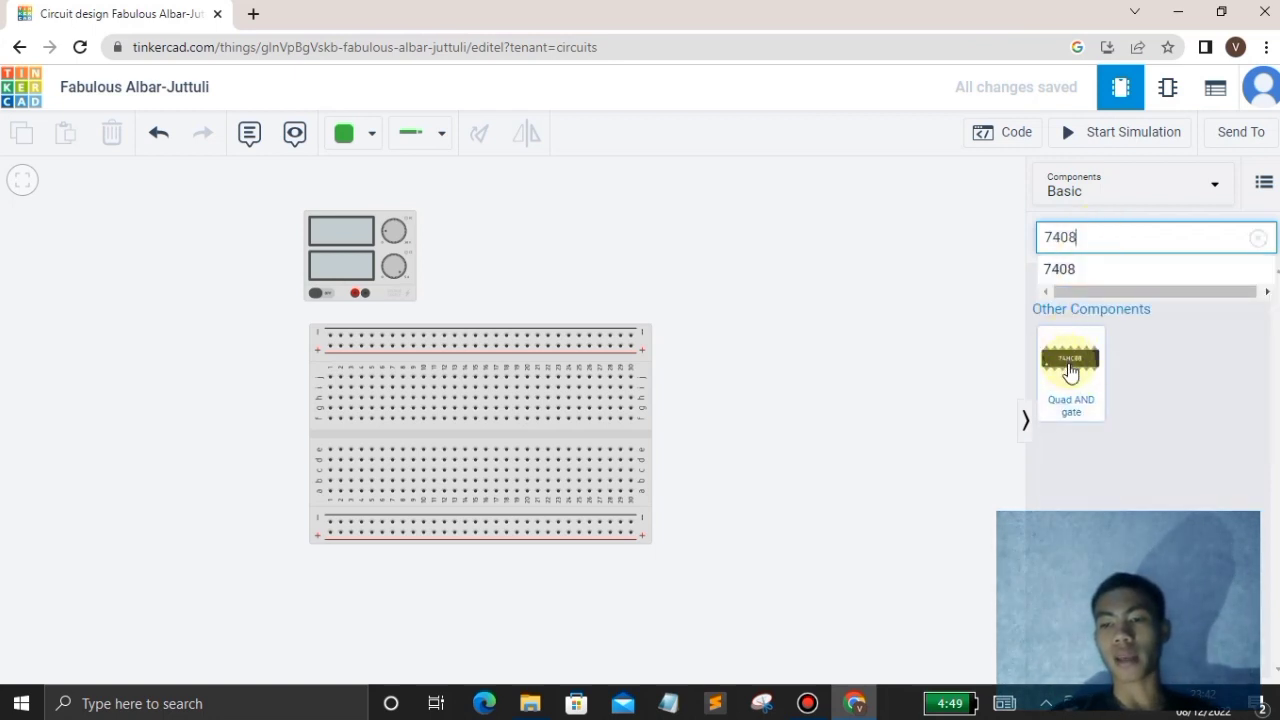
{"action": "left_click_drag", "start_coordinate": [1070, 370], "coordinate": [395, 443]}
{"action": "left_click", "coordinate": [782, 443]}
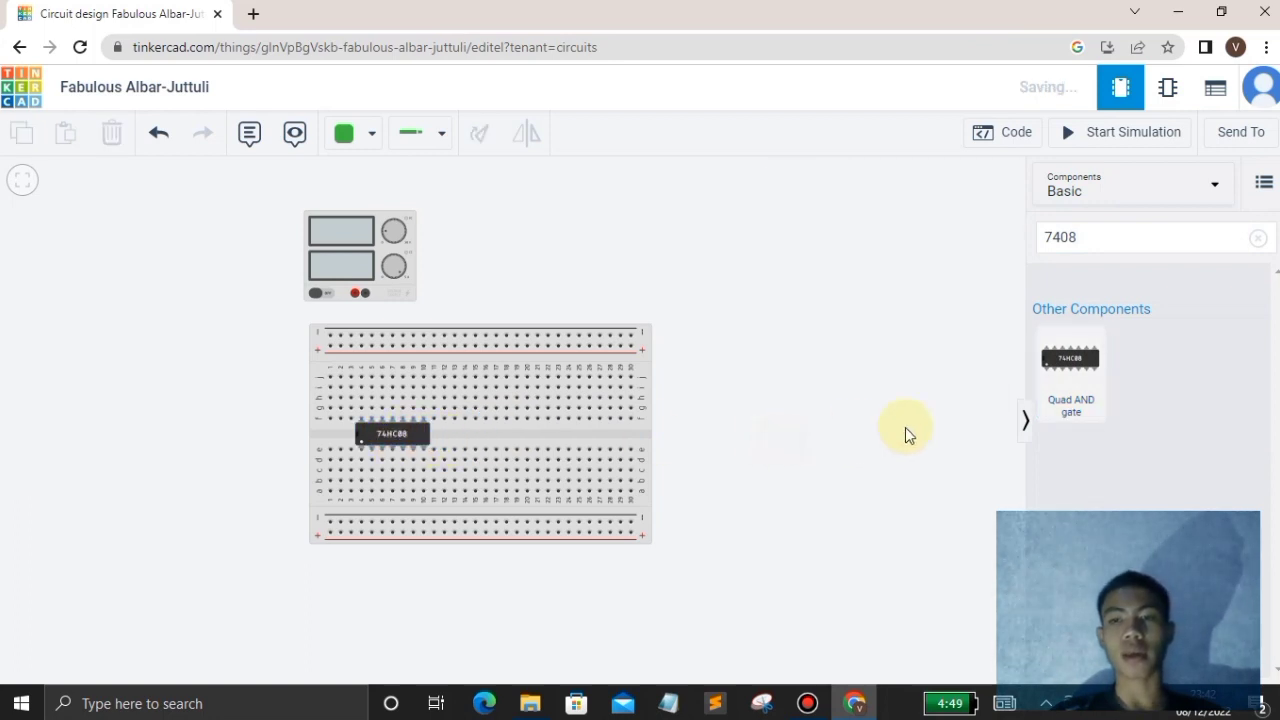
Search for 7432 and place the Quad OR gate (74HC32) across the breadboard's centre gap at columns 21 to 27
{"action": "left_click", "coordinate": [1076, 237]}
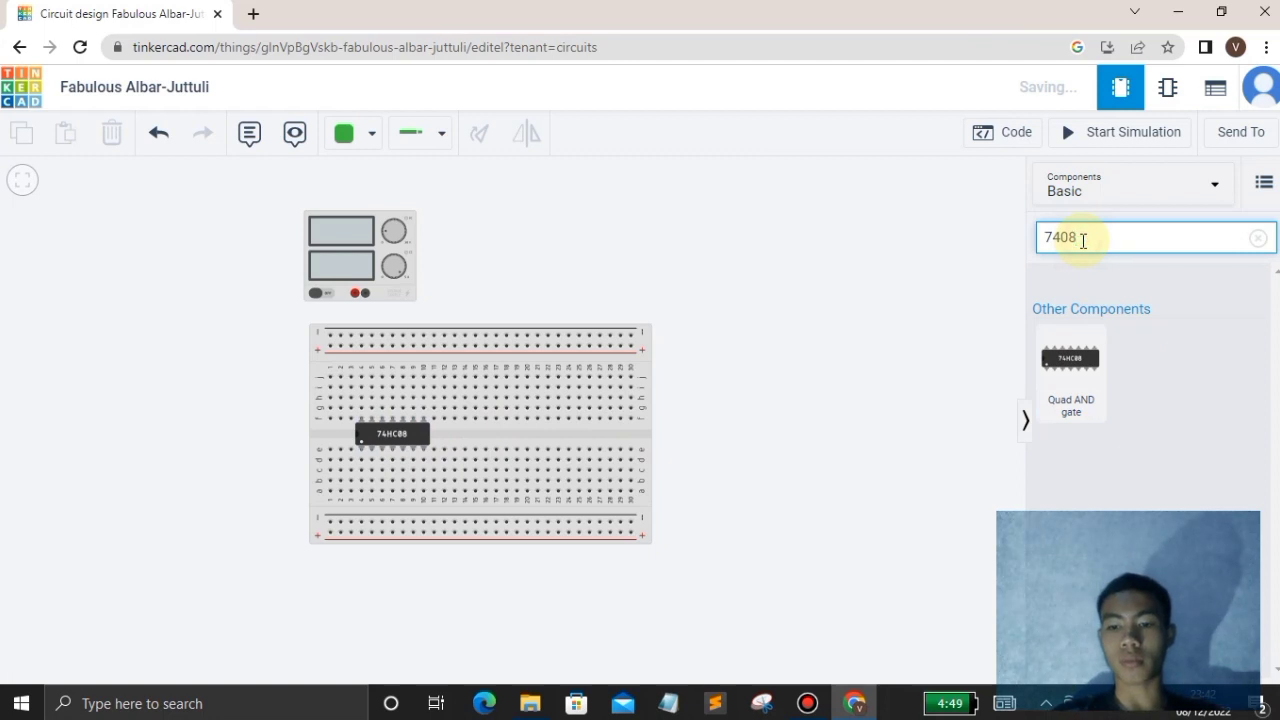
{"action": "key", "text": "BackSpace"}
{"action": "key", "text": "BackSpace"}
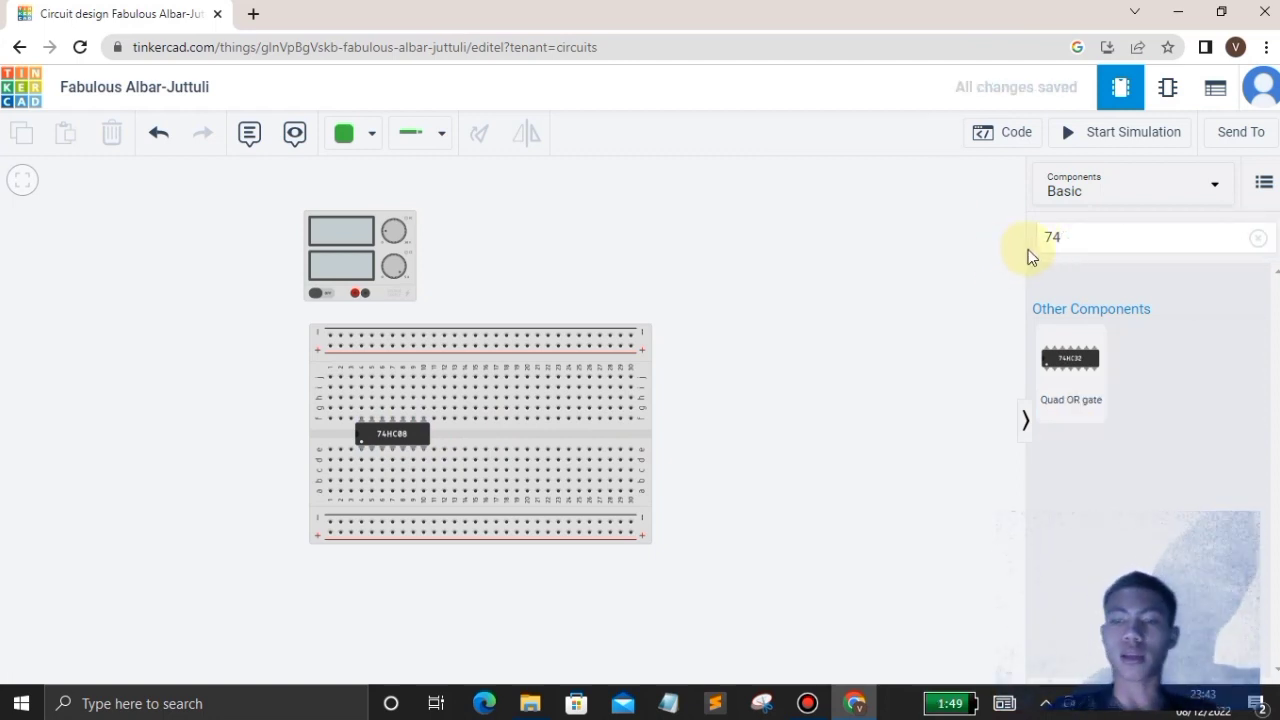
{"action": "left_click", "coordinate": [1093, 247]}
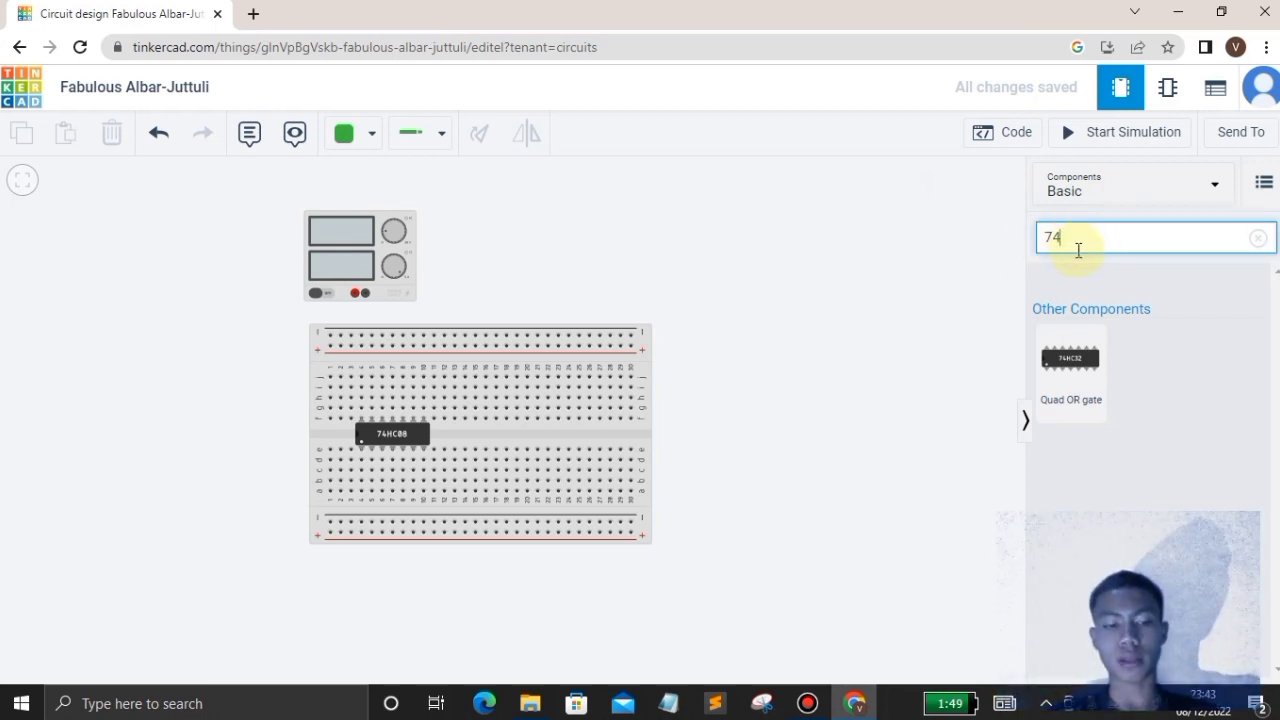
{"action": "type", "text": "32"}
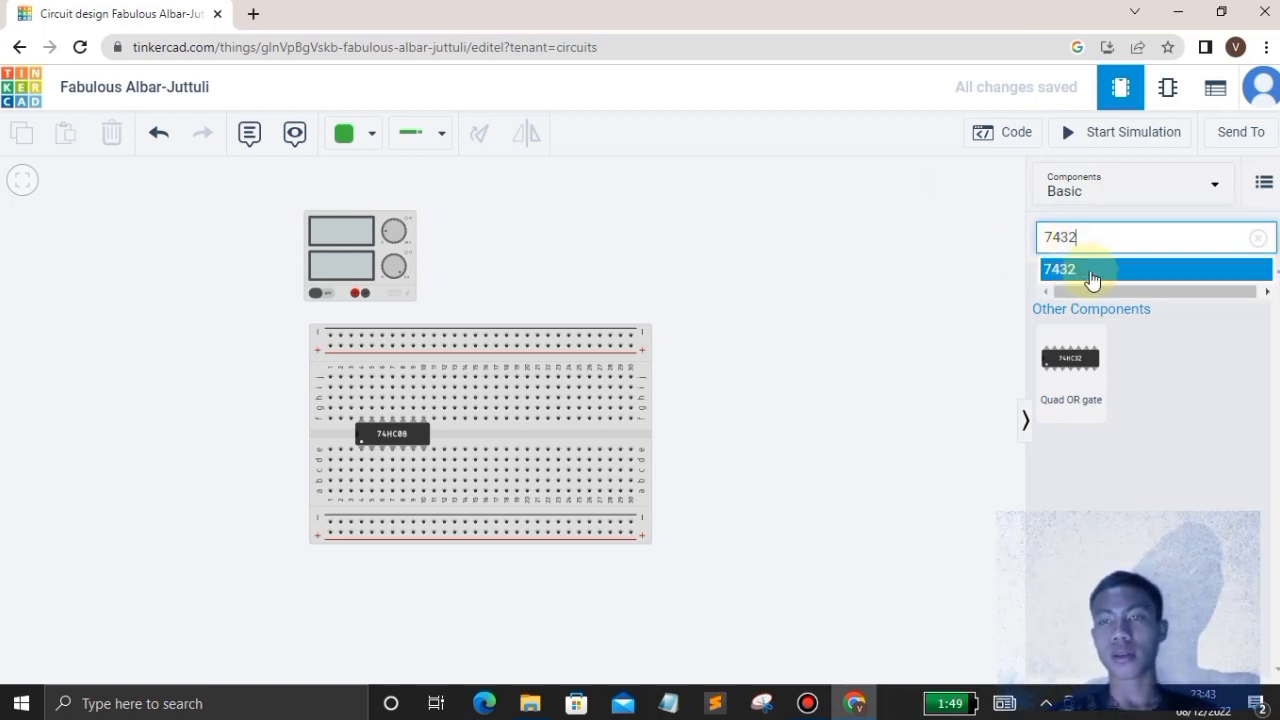
{"action": "left_click", "coordinate": [1090, 271]}
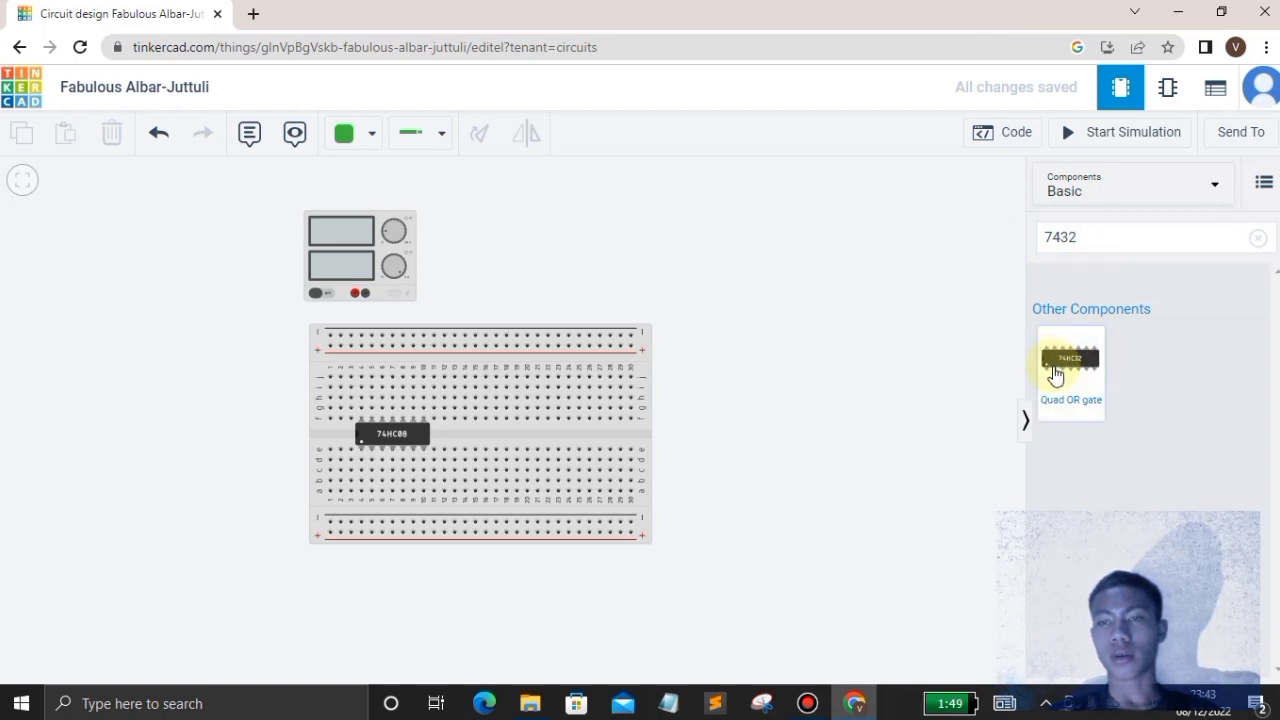
{"action": "left_click_drag", "start_coordinate": [1055, 374], "coordinate": [568, 443]}
{"action": "left_click", "coordinate": [868, 411]}
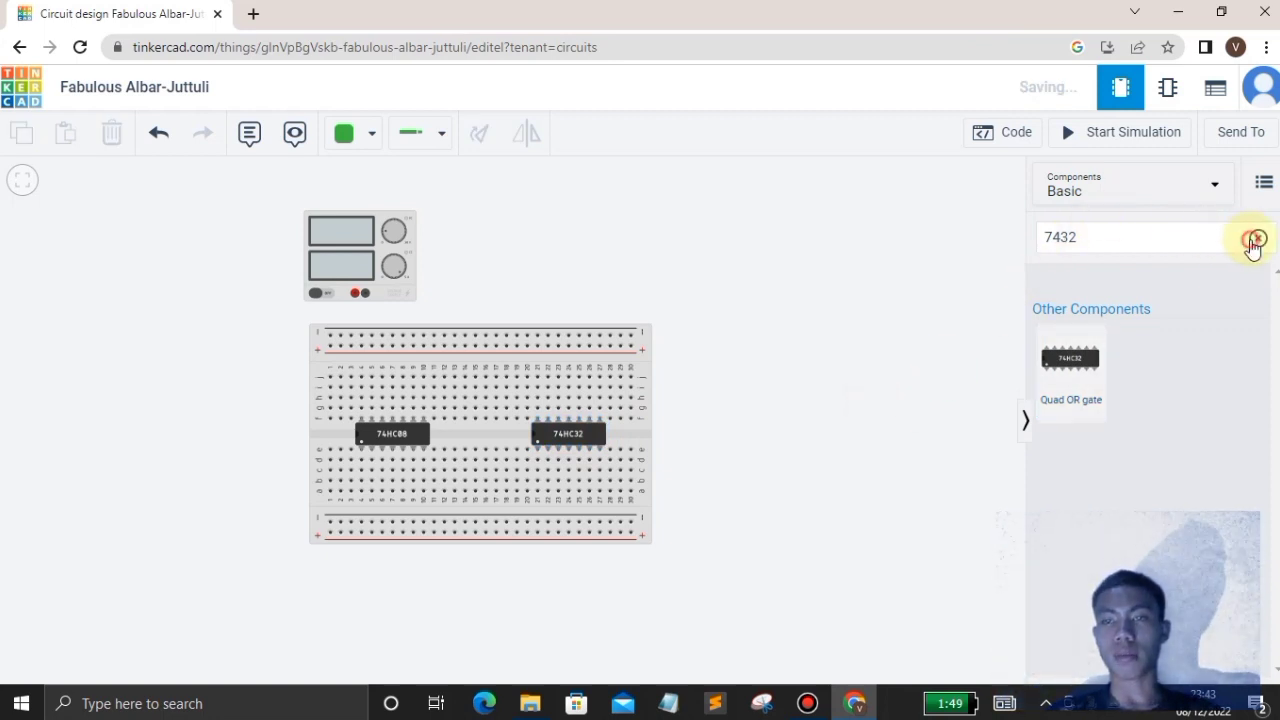
Search for "switch" and place two DIP Switch SPST x 4 components, one on each side of the breadboard
{"action": "left_click", "coordinate": [1258, 238]}
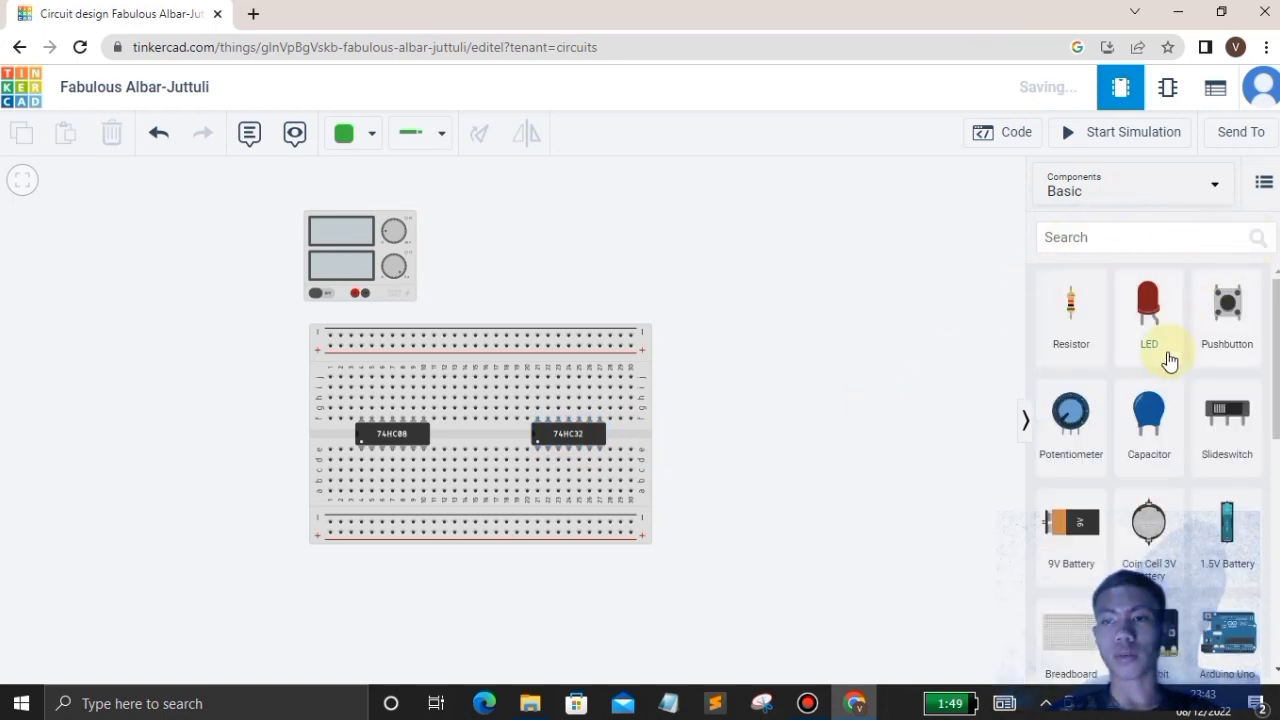
{"action": "left_click", "coordinate": [1081, 242]}
{"action": "type", "text": "swi"}
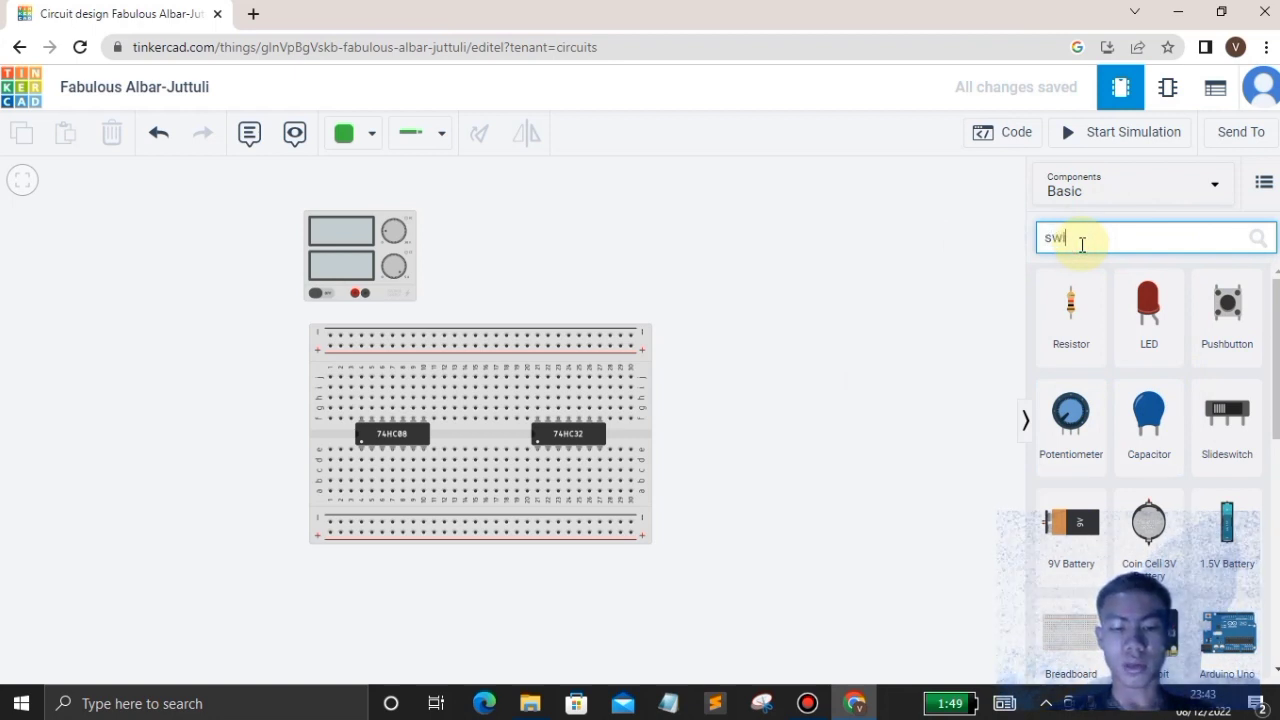
{"action": "type", "text": "tch"}
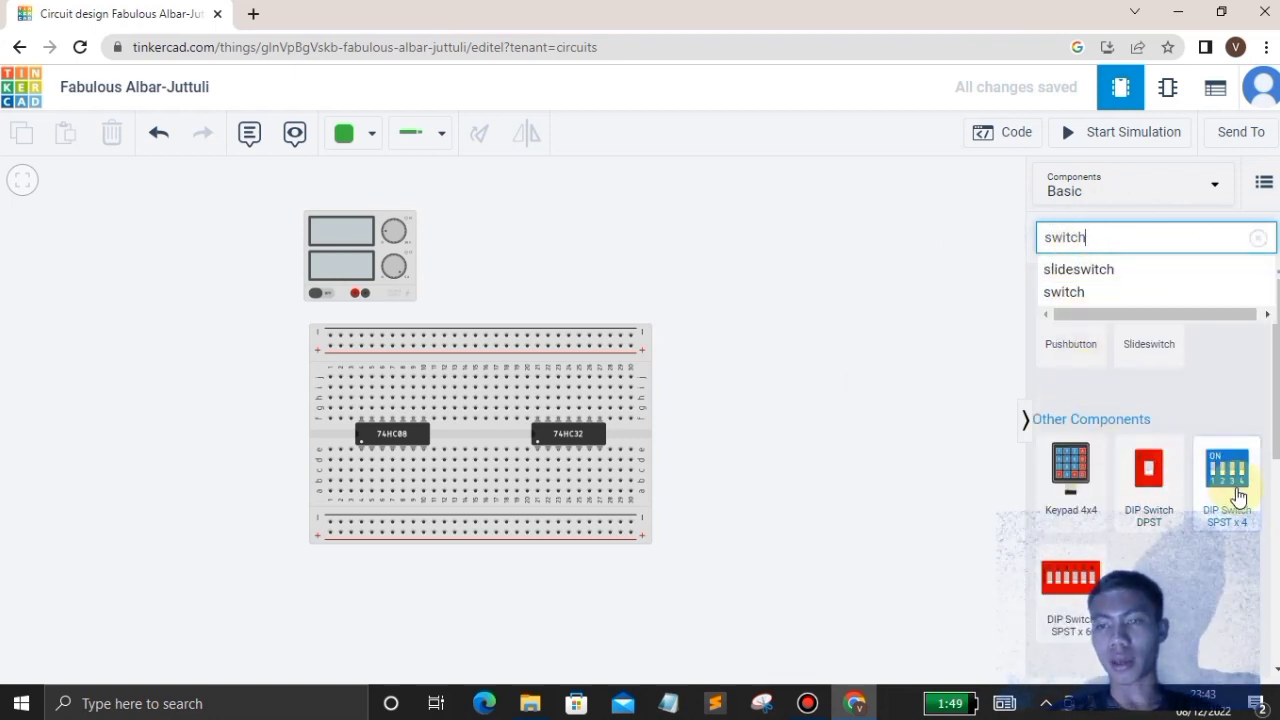
{"action": "left_click_drag", "start_coordinate": [1238, 497], "coordinate": [716, 445]}
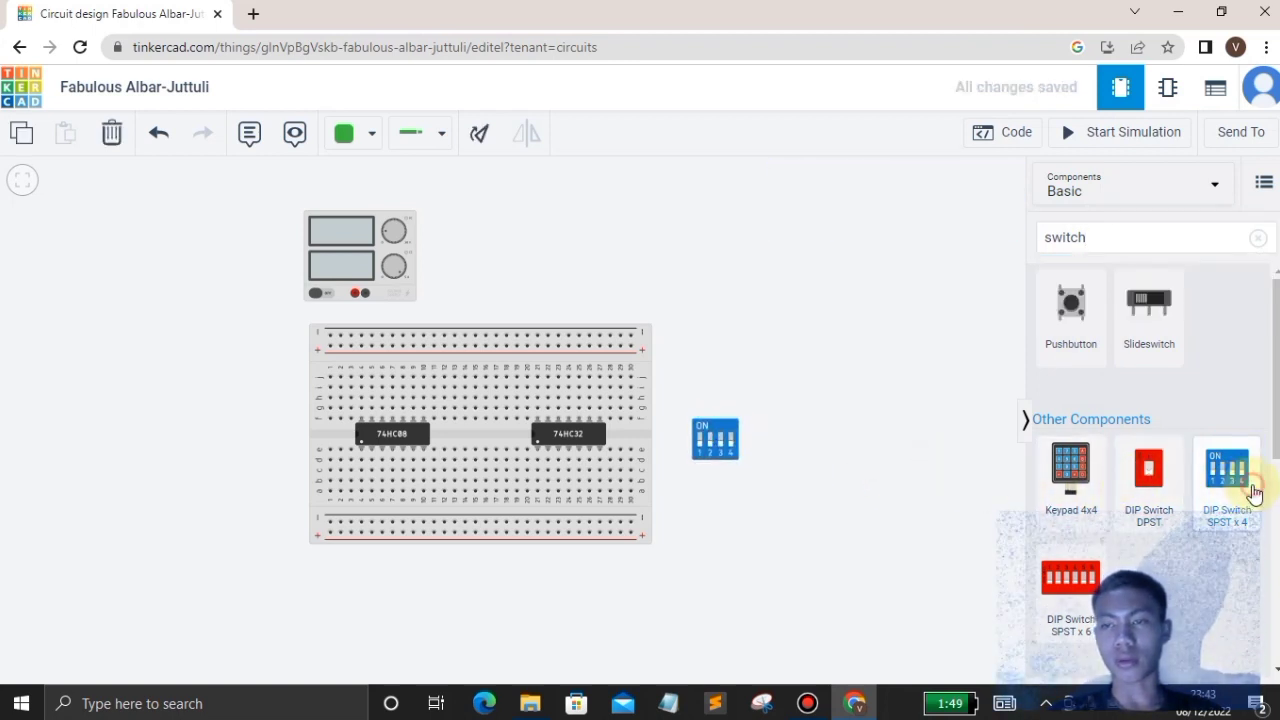
{"action": "left_click_drag", "start_coordinate": [1255, 492], "coordinate": [240, 441]}
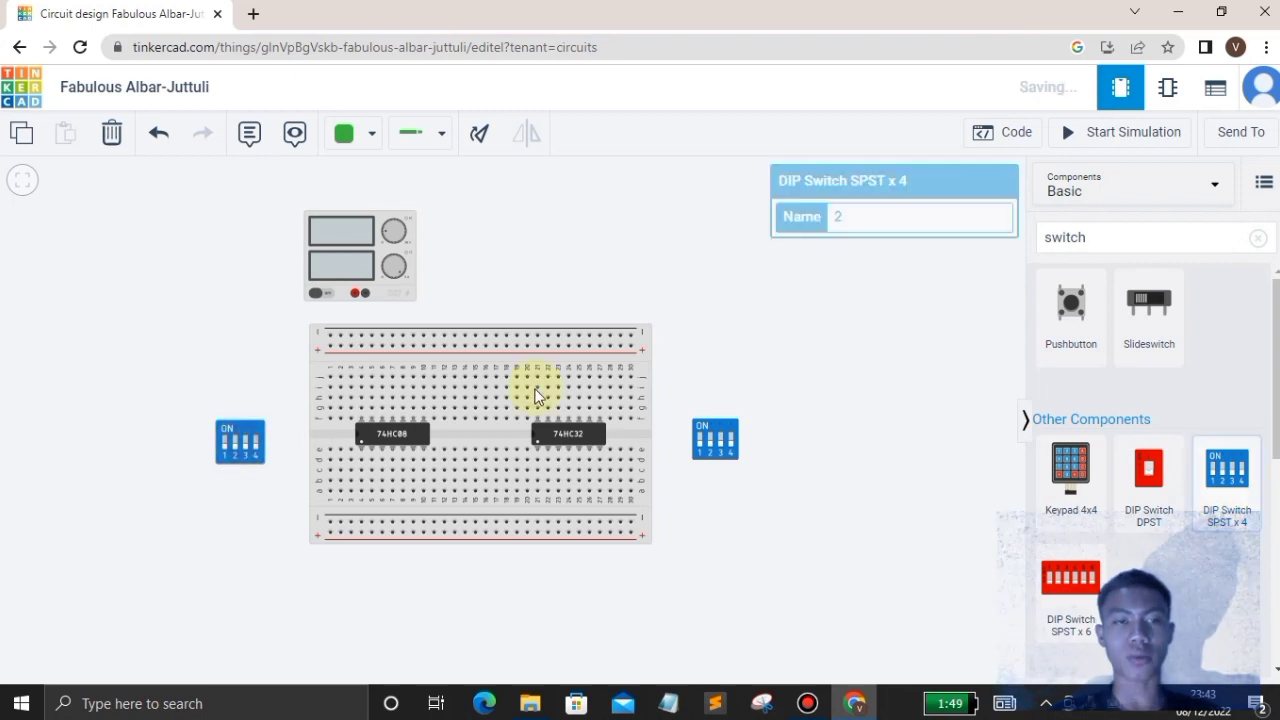
{"action": "left_click", "coordinate": [690, 335]}
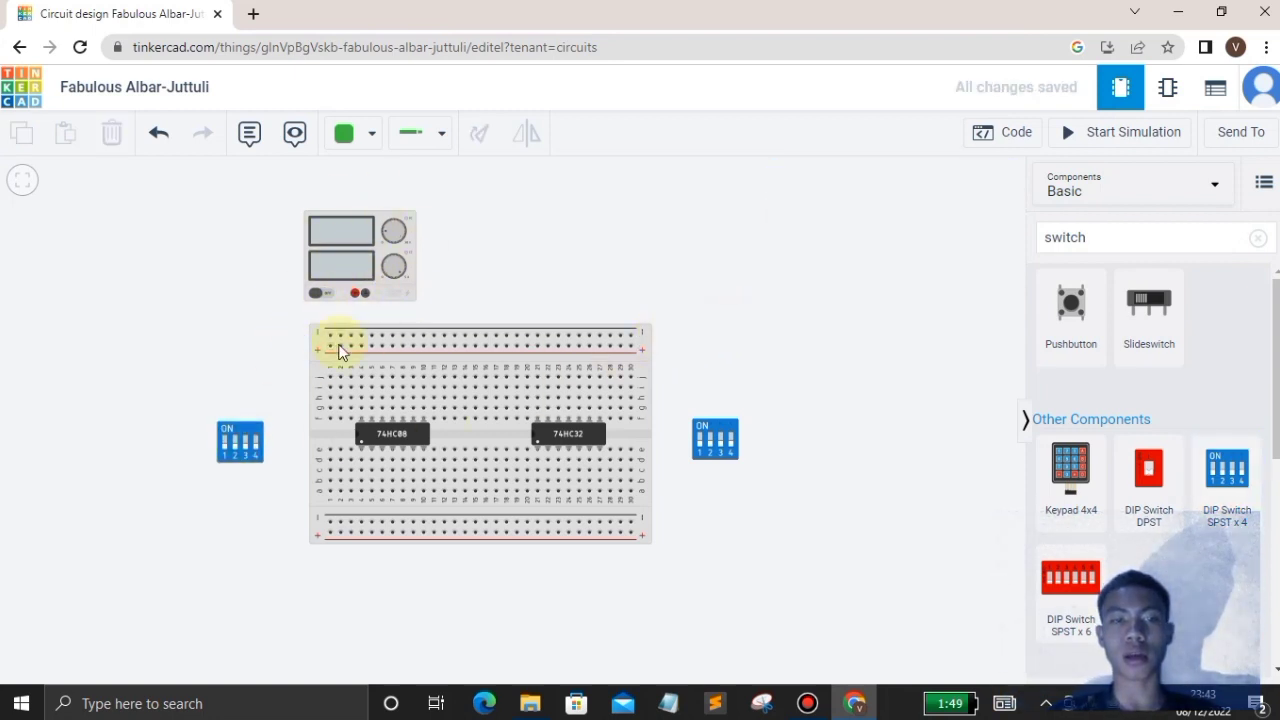
Wire the power supply's red positive terminal to the breadboard's upper positive rail near column 3
{"action": "left_click", "coordinate": [355, 296]}
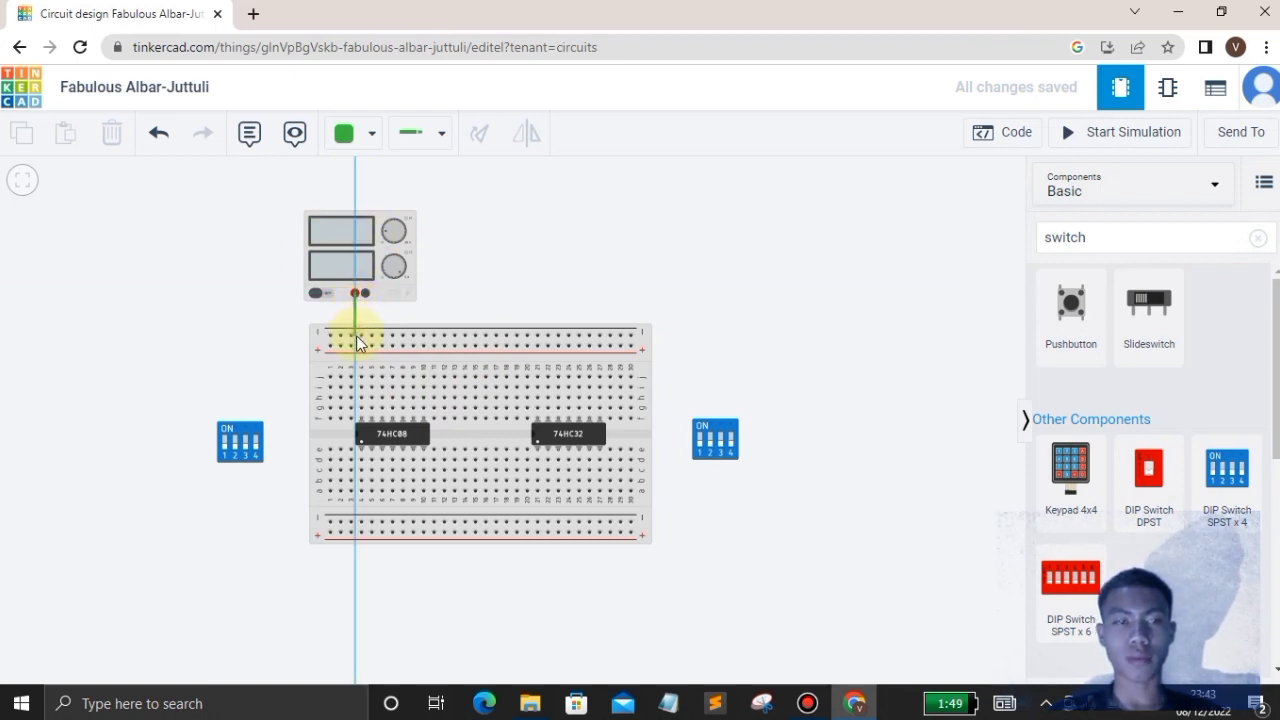
{"action": "left_click", "coordinate": [352, 345]}
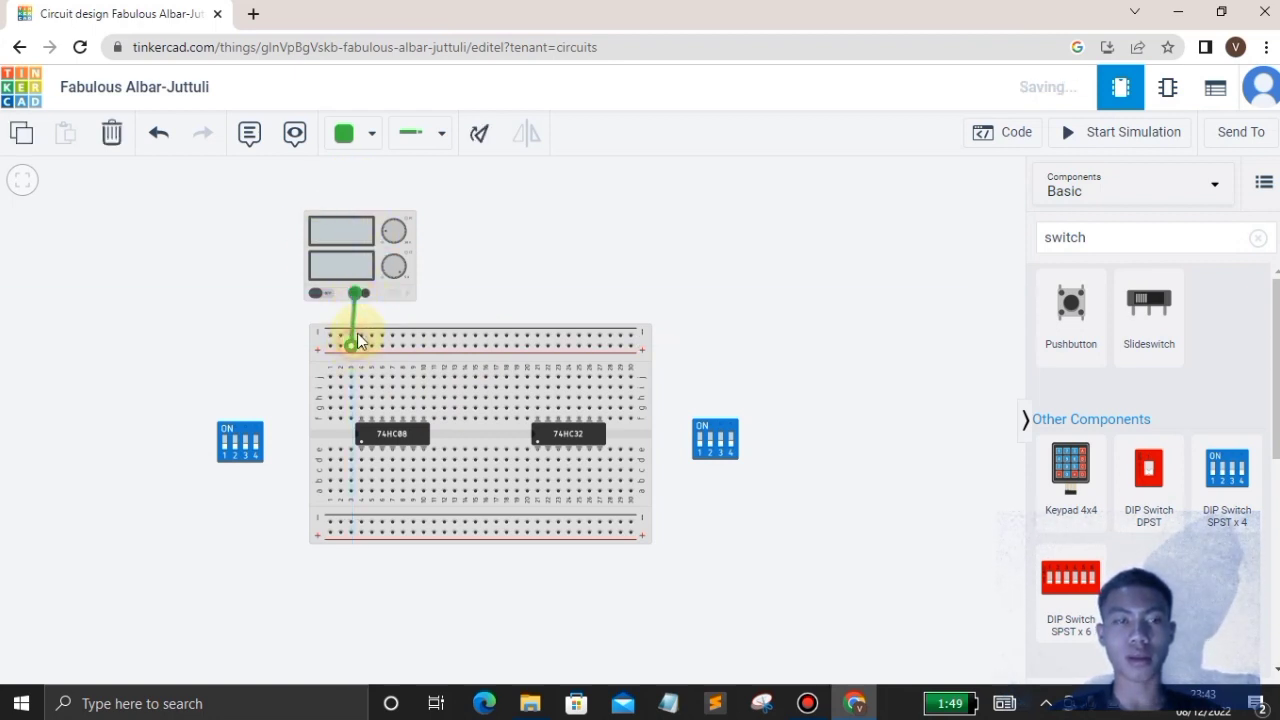
Align the power supply so its positive wire runs straight to the upper positive rail, and colour that wire red
{"action": "left_click", "coordinate": [396, 287]}
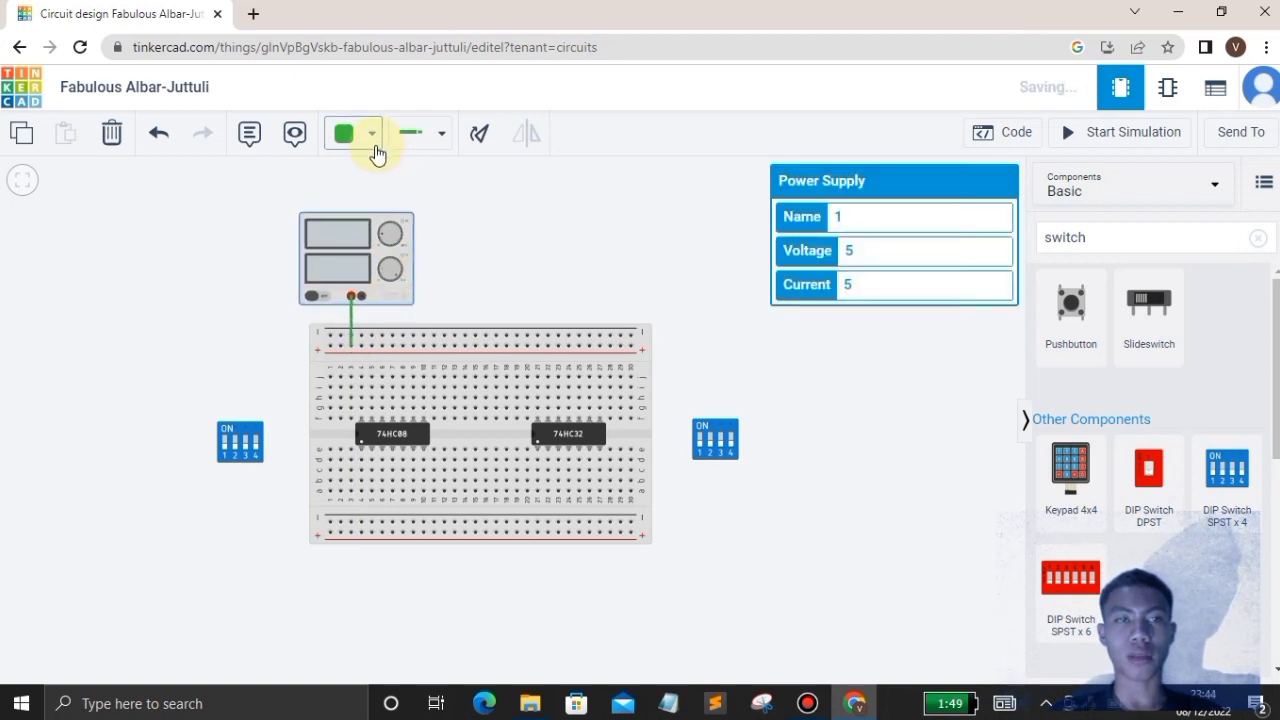
{"action": "left_click", "coordinate": [348, 320]}
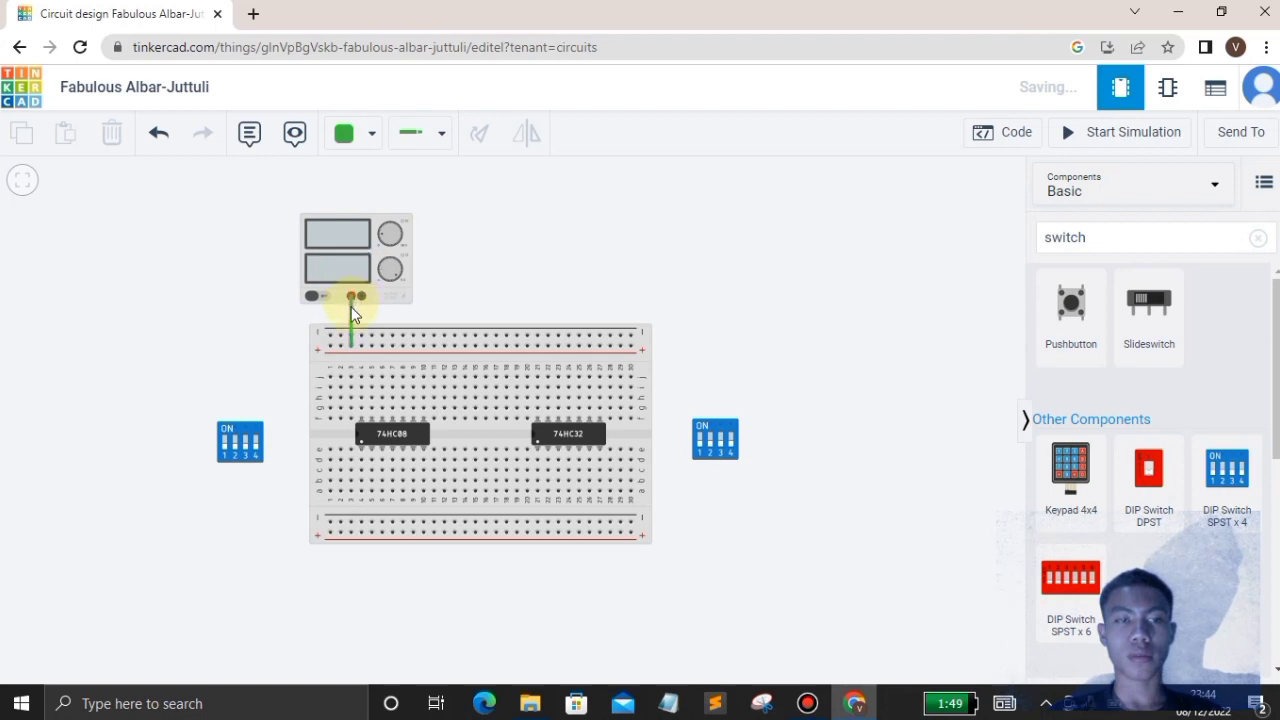
{"action": "left_click", "coordinate": [351, 313]}
{"action": "left_click", "coordinate": [372, 134]}
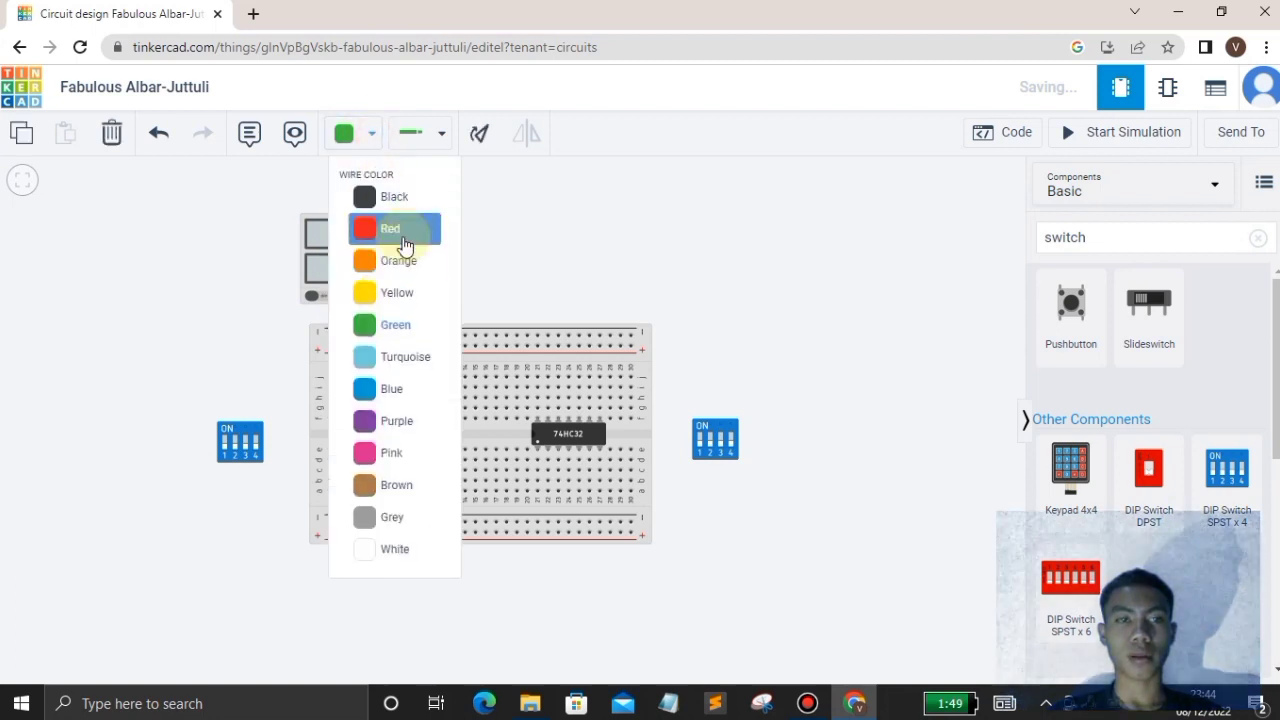
{"action": "left_click", "coordinate": [405, 246]}
Wire the power supply's negative terminal to the breadboard's upper negative rail at column 4 and colour the wire black
{"action": "left_click", "coordinate": [361, 296]}
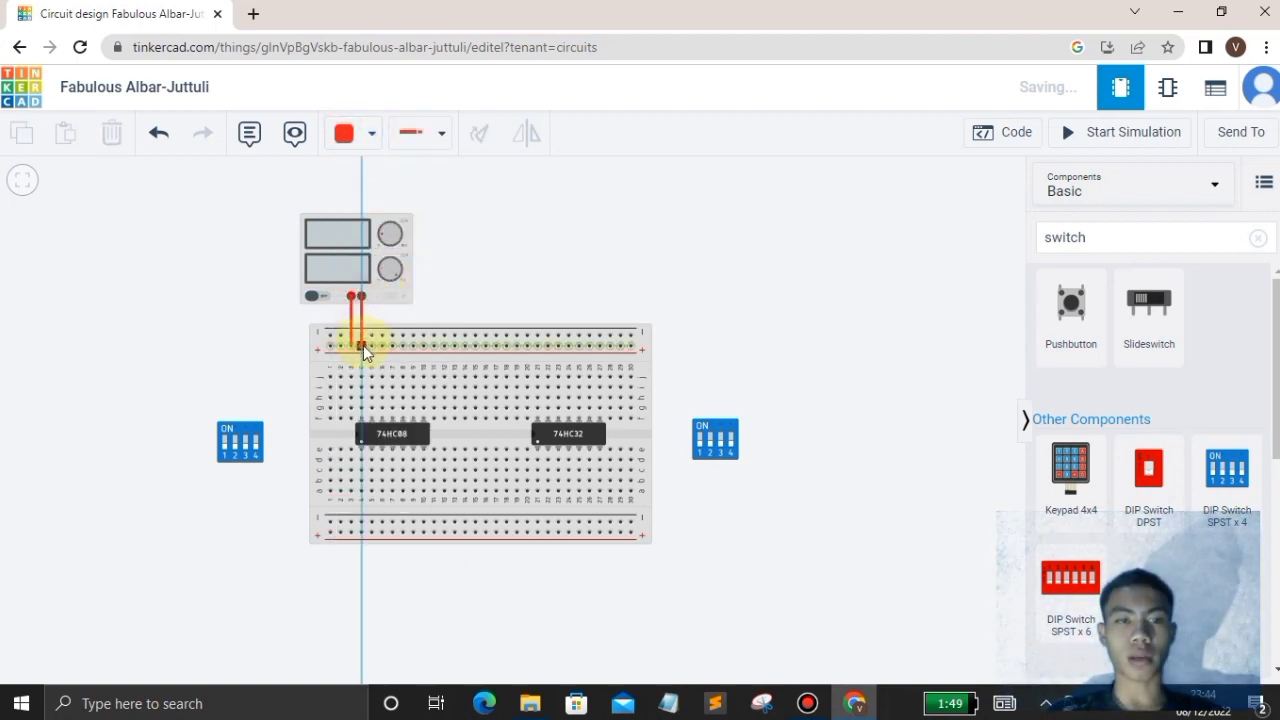
{"action": "left_click", "coordinate": [363, 335]}
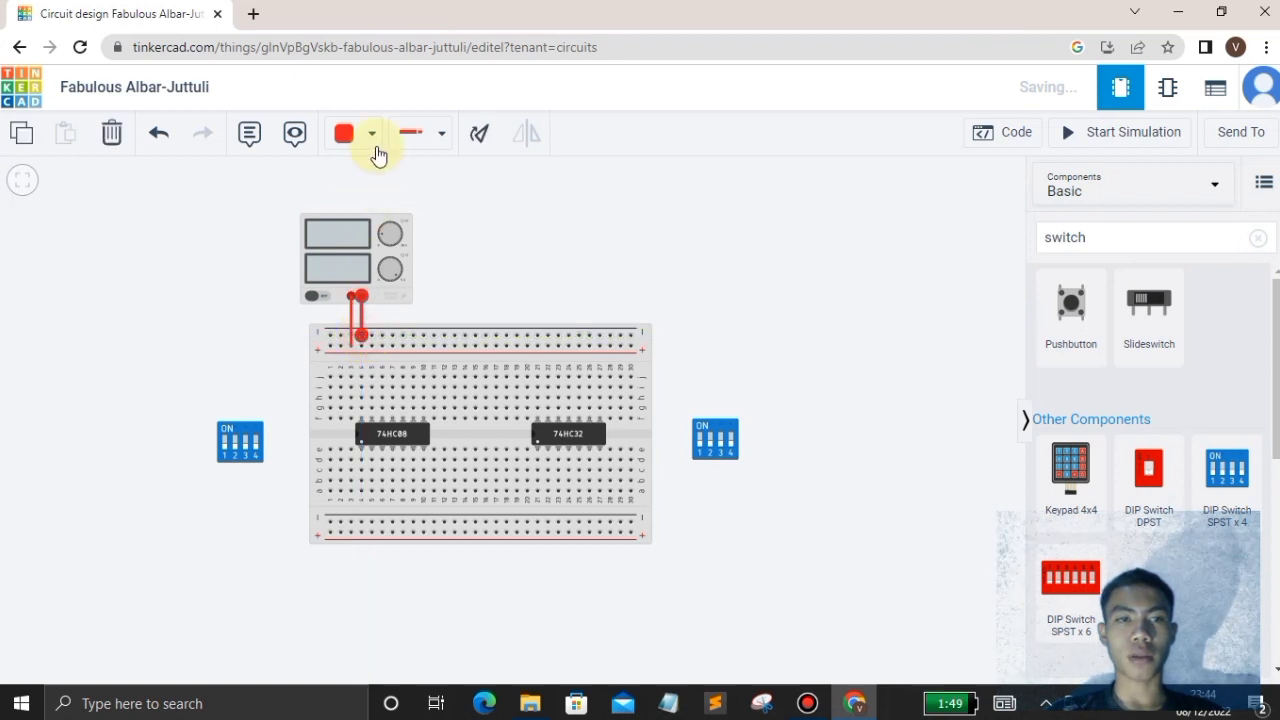
{"action": "left_click", "coordinate": [371, 136]}
{"action": "left_click", "coordinate": [383, 204]}
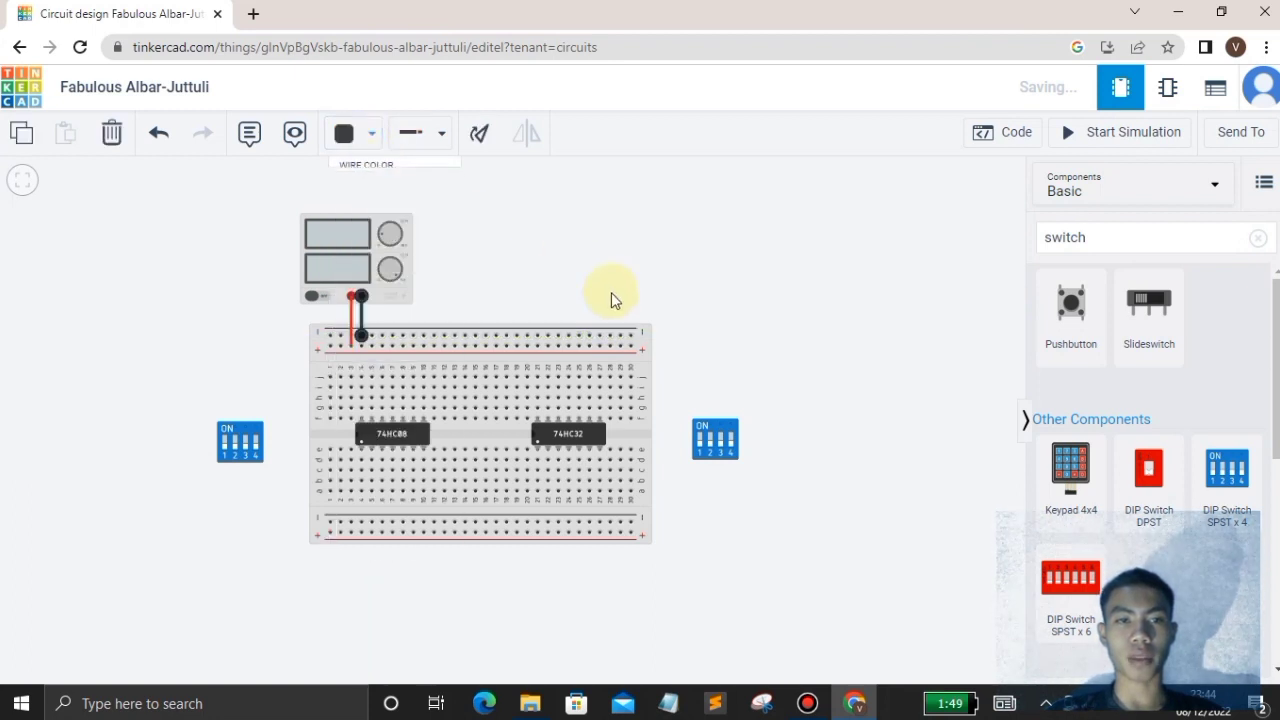
Join the upper and lower negative rails at column 30 with a black wire routed around the breadboard's right edge
{"action": "left_click", "coordinate": [632, 336]}
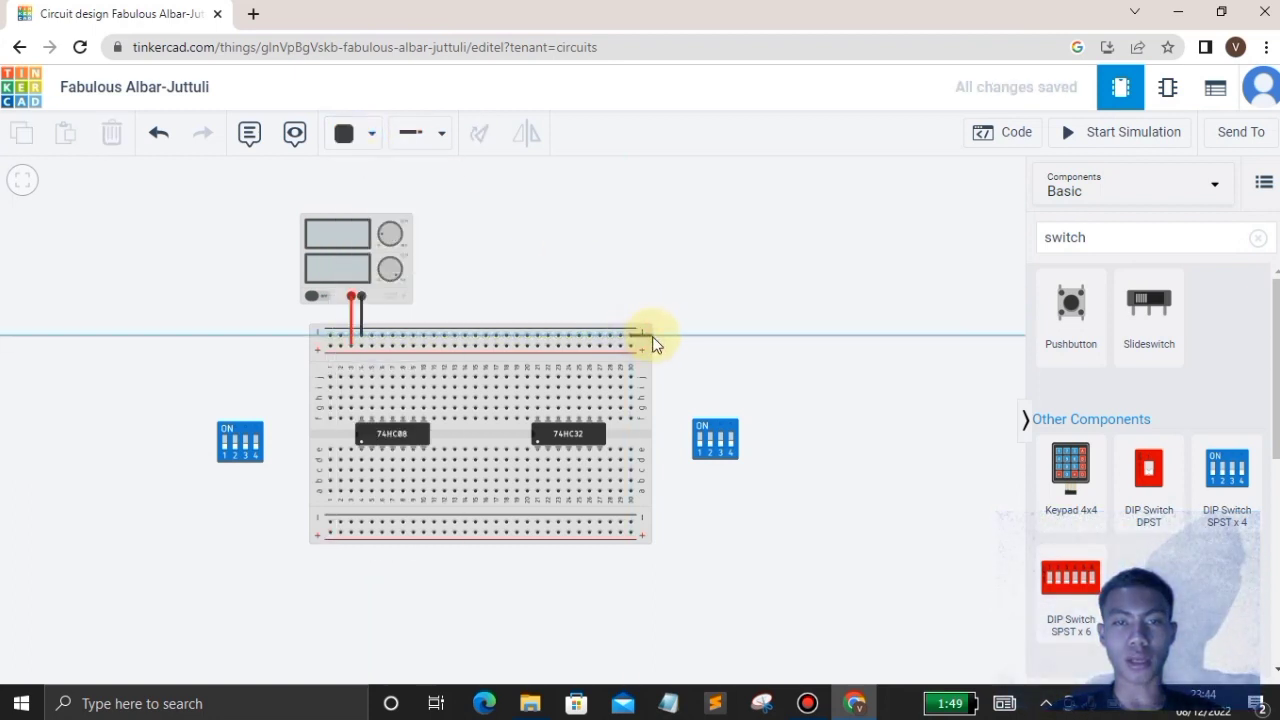
{"action": "left_click", "coordinate": [657, 338]}
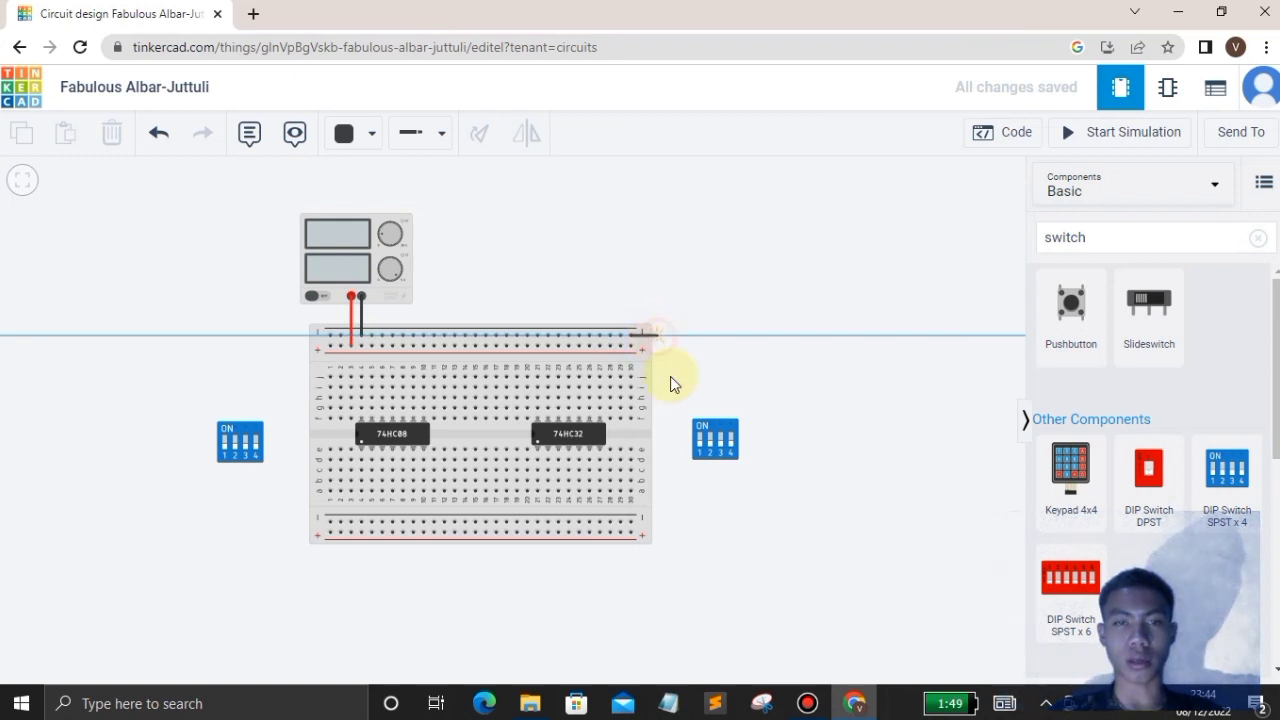
{"action": "left_click", "coordinate": [656, 516]}
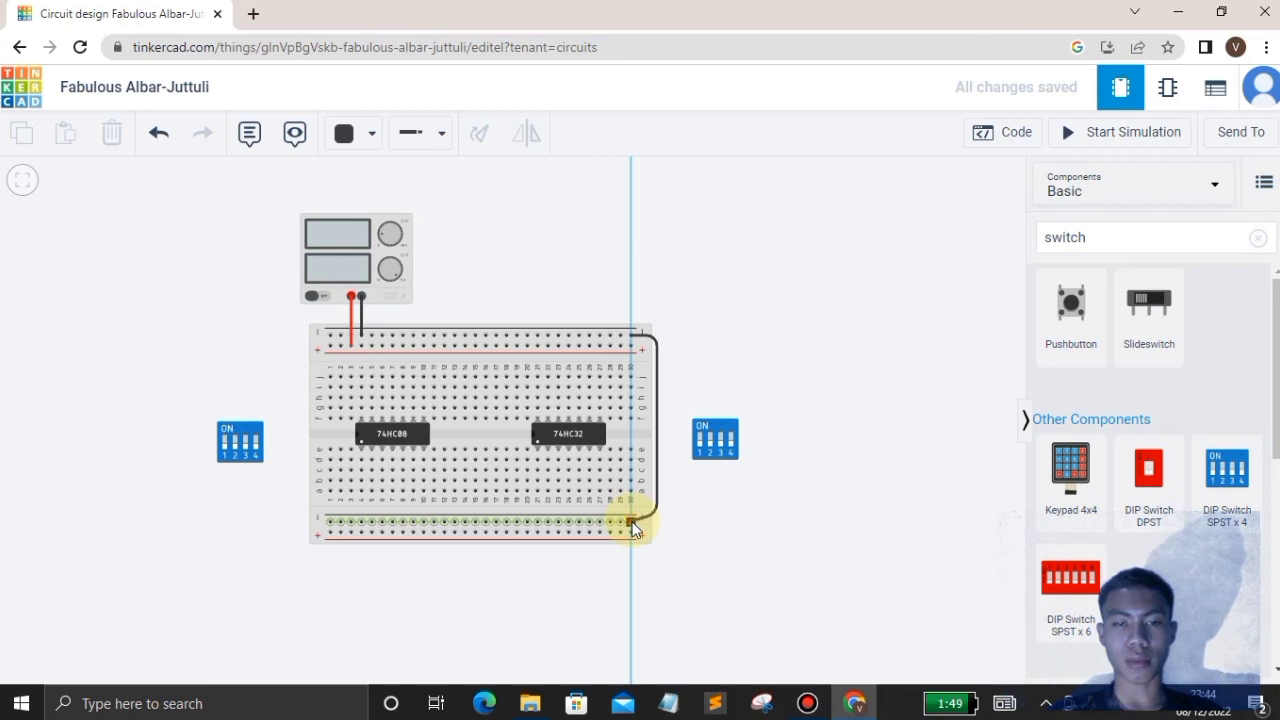
{"action": "left_click", "coordinate": [631, 522]}
{"action": "left_click_drag", "start_coordinate": [656, 516], "coordinate": [656, 521]}
{"action": "left_click", "coordinate": [673, 406]}
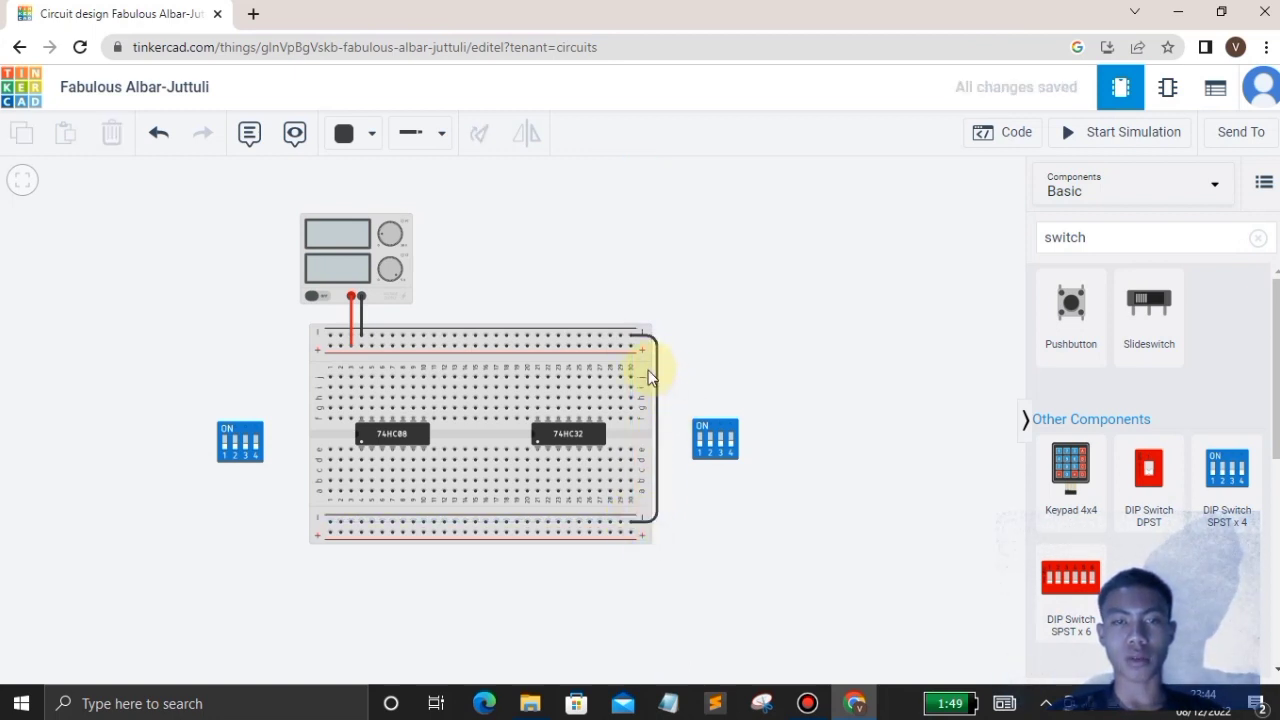
Join the upper and lower positive rails at column 30 with a wire routed outside the black one, coloured red
{"action": "left_click", "coordinate": [631, 346]}
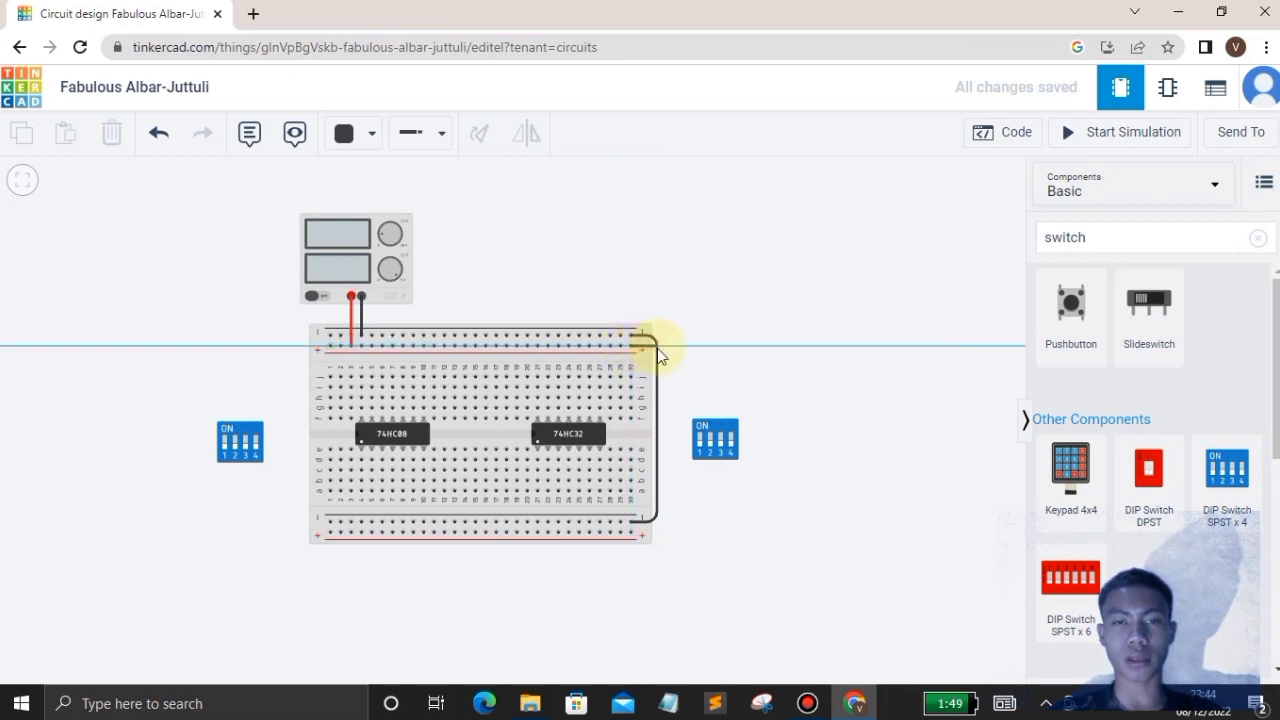
{"action": "left_click", "coordinate": [664, 348]}
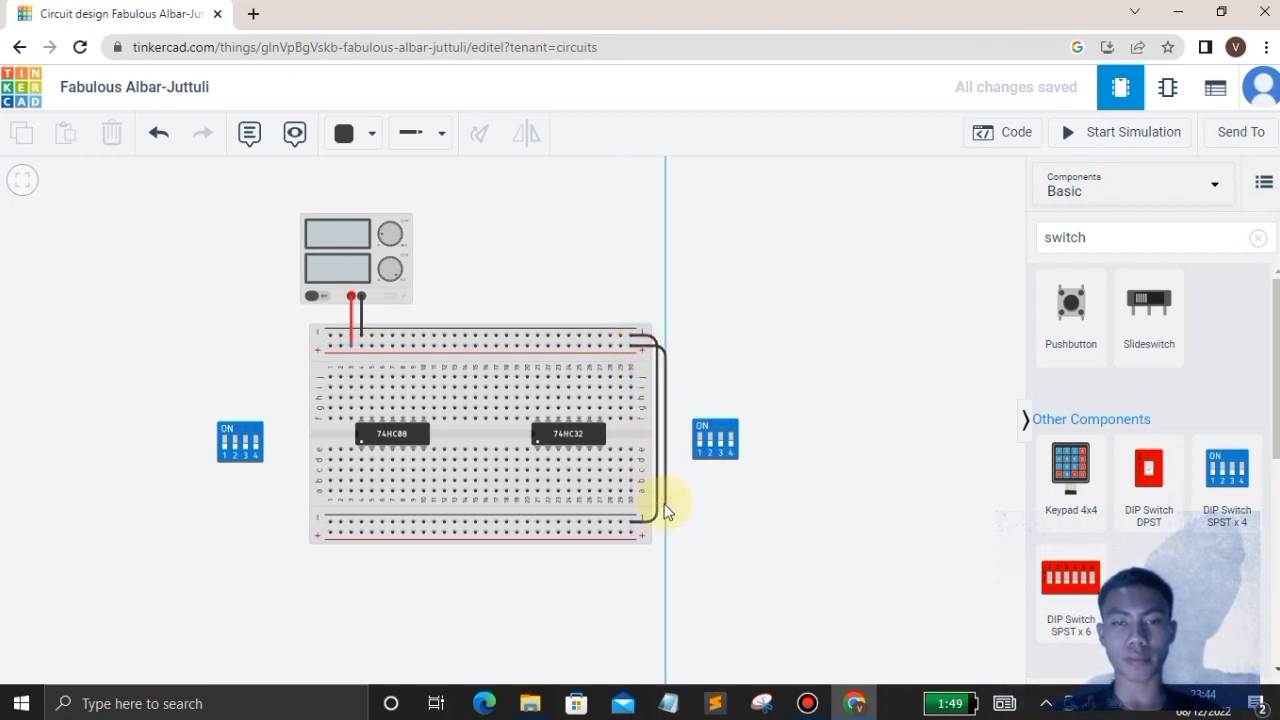
{"action": "left_click", "coordinate": [665, 531]}
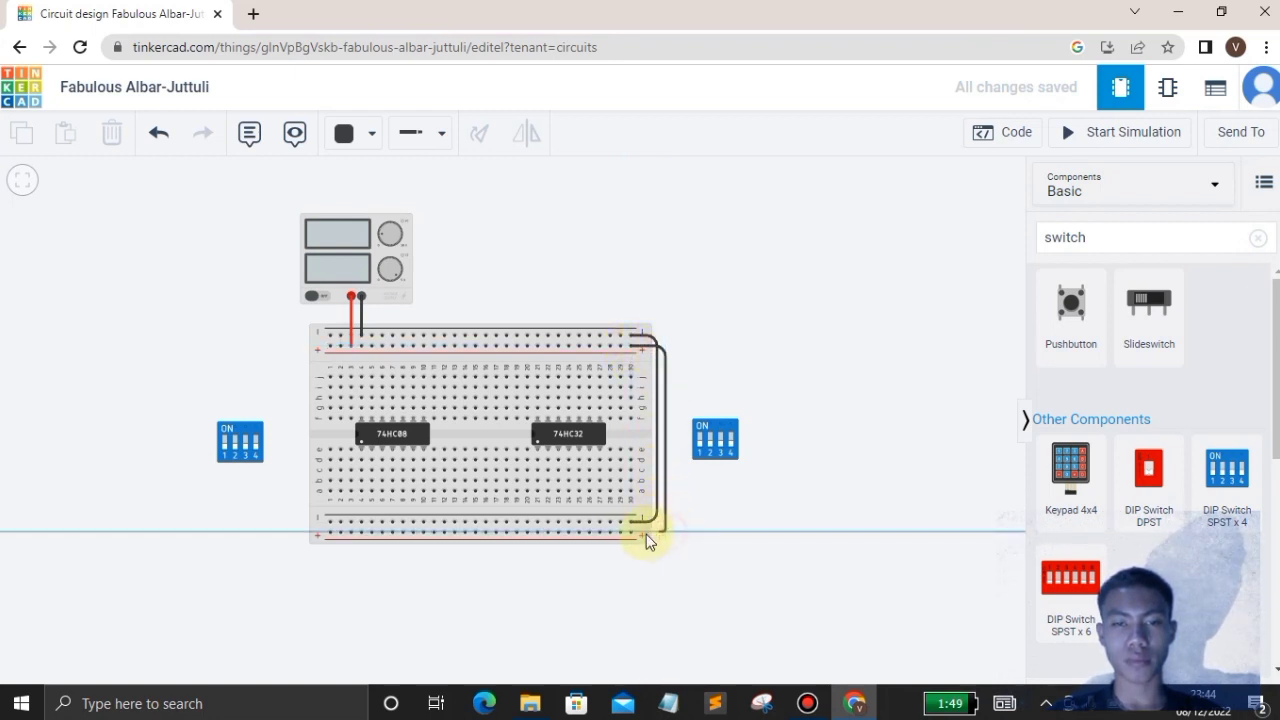
{"action": "left_click", "coordinate": [631, 531]}
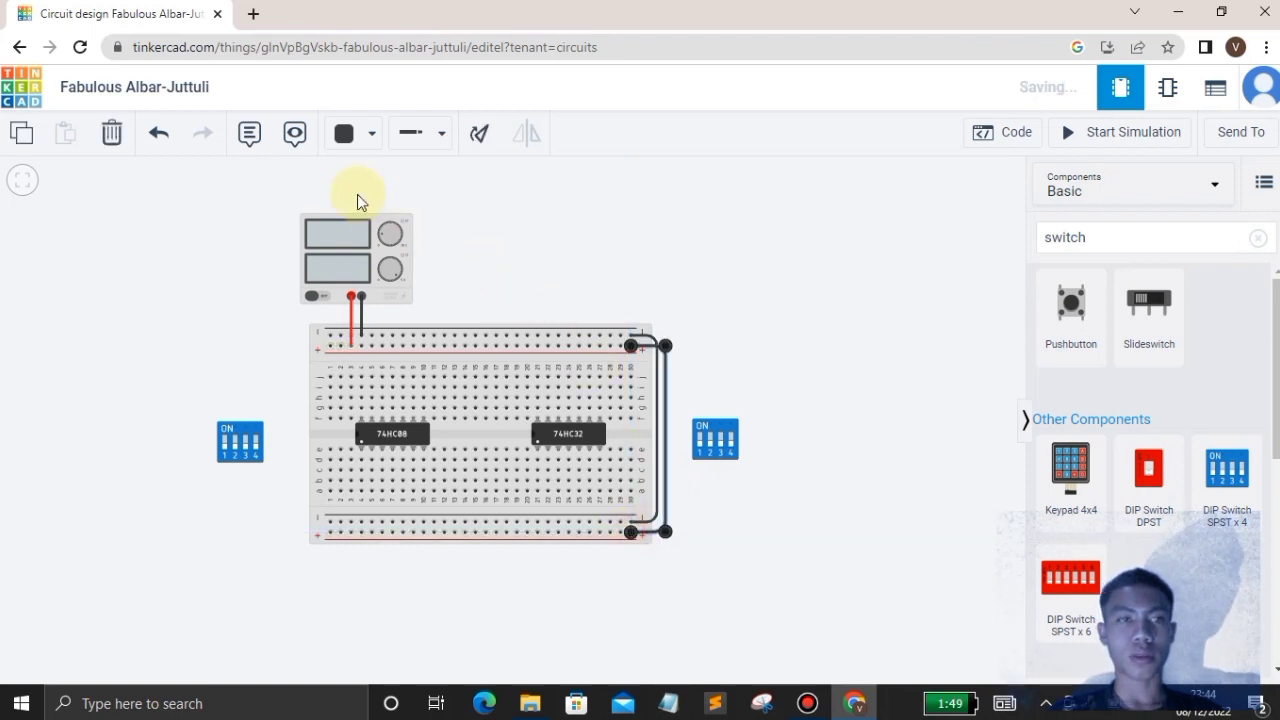
{"action": "left_click", "coordinate": [350, 133]}
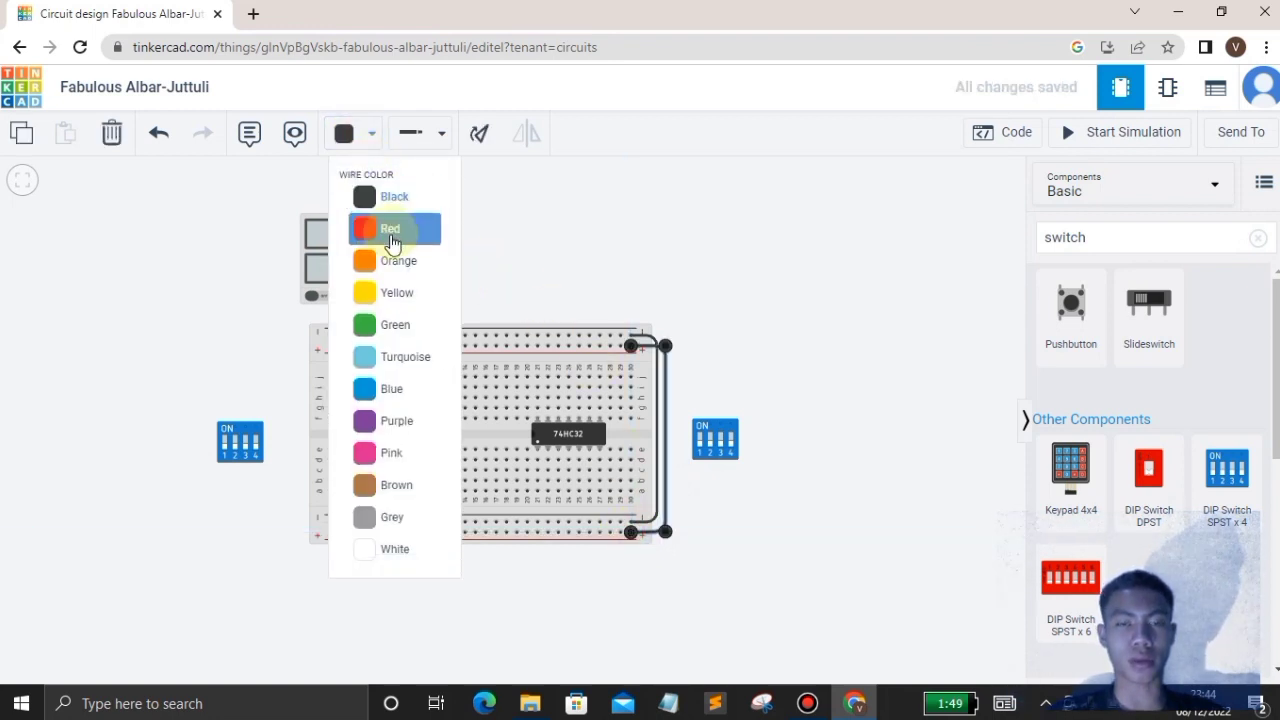
{"action": "left_click", "coordinate": [390, 222]}
{"action": "left_click", "coordinate": [806, 311]}
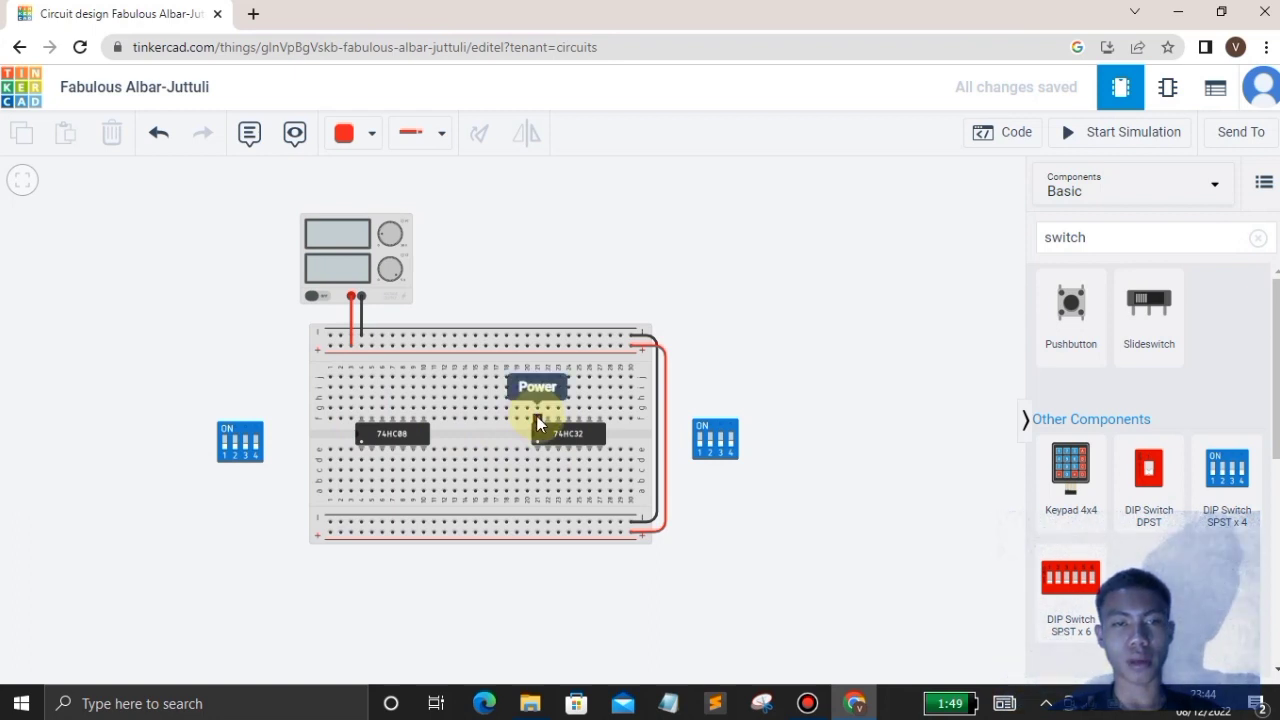
{"action": "left_click_drag", "start_coordinate": [361, 424], "coordinate": [358, 349]}
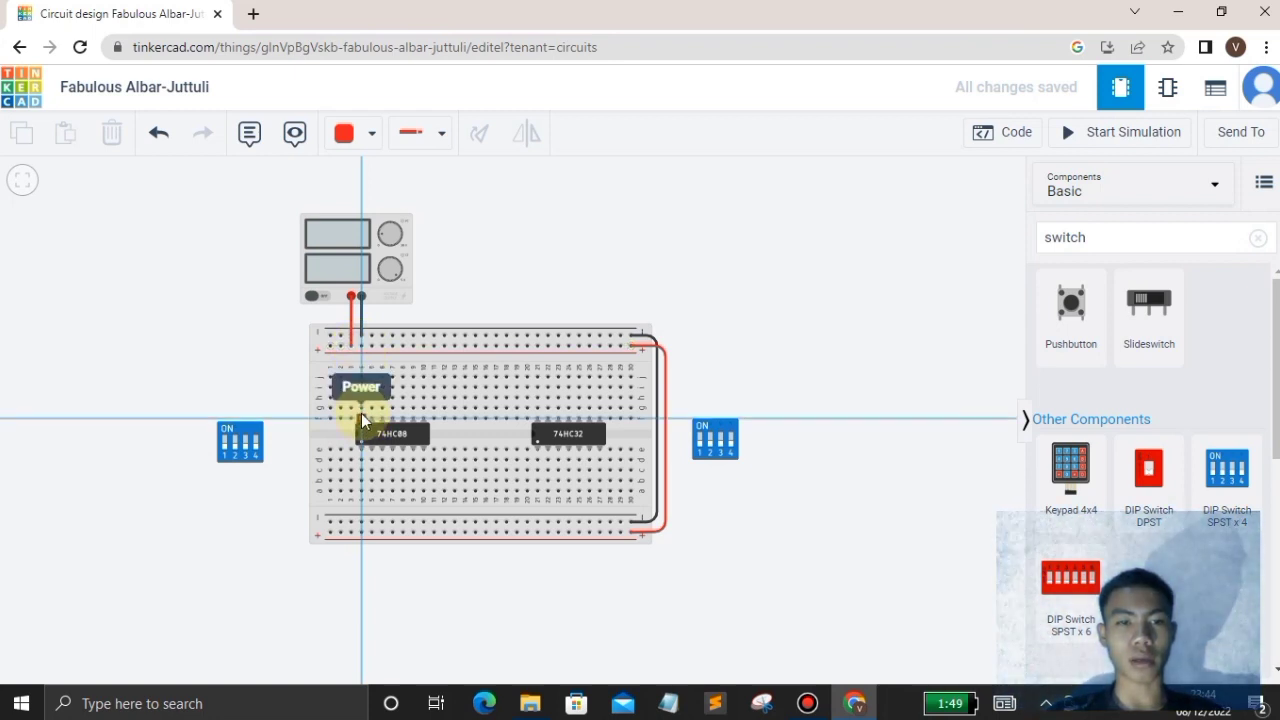
{"action": "left_click", "coordinate": [313, 296]}
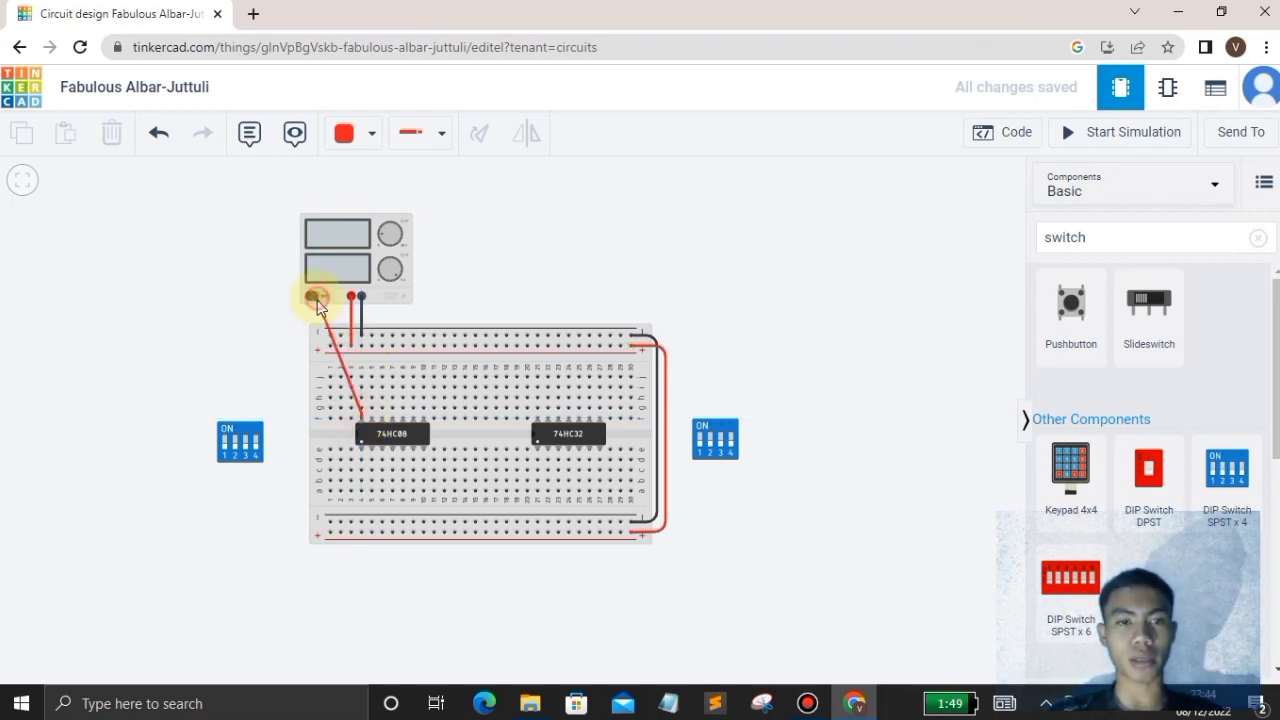
{"action": "left_click", "coordinate": [160, 134]}
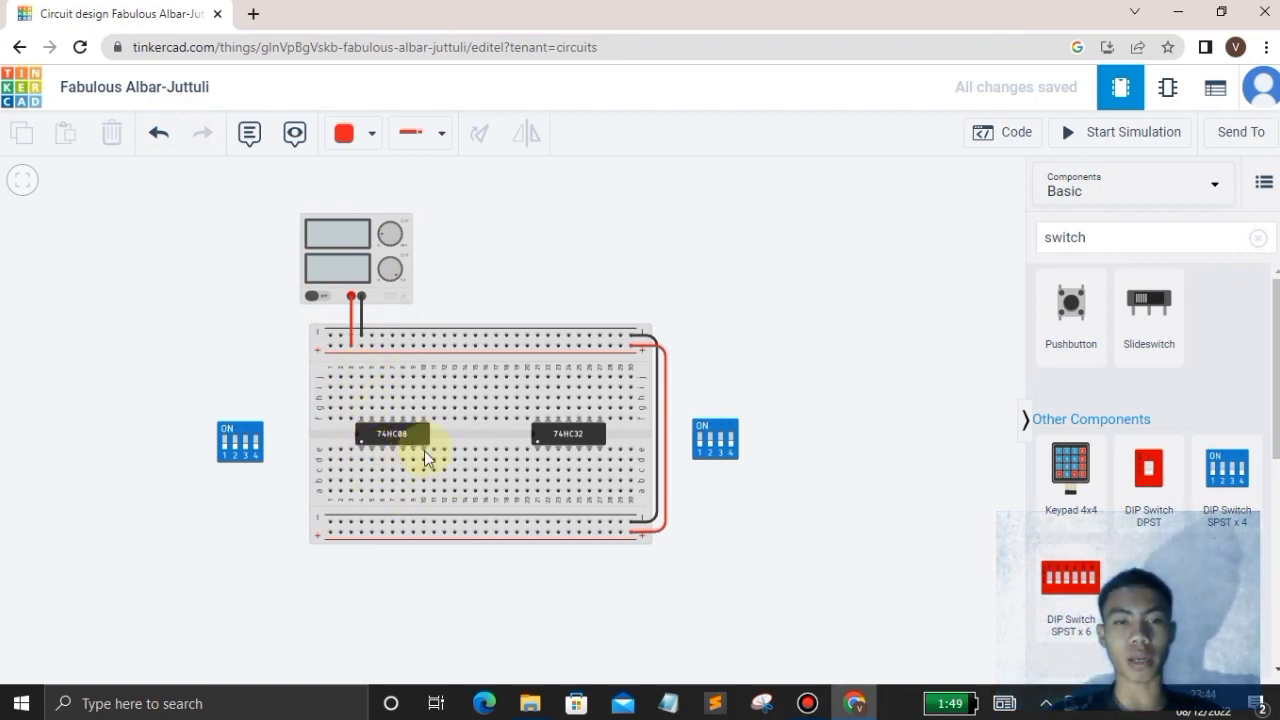
Wire the power pin columns of the 74HC08 (column 4) and 74HC32 (column 21) to the upper positive rail in red
{"action": "left_click", "coordinate": [351, 346]}
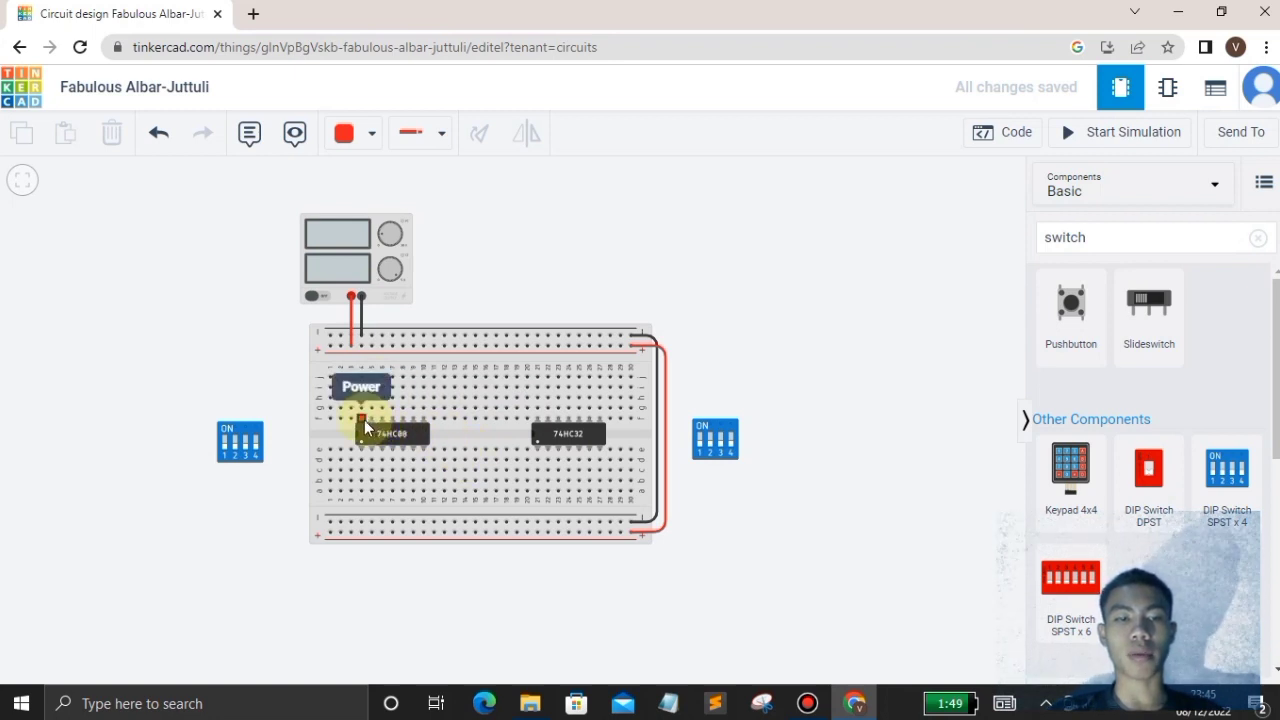
{"action": "left_click", "coordinate": [362, 377]}
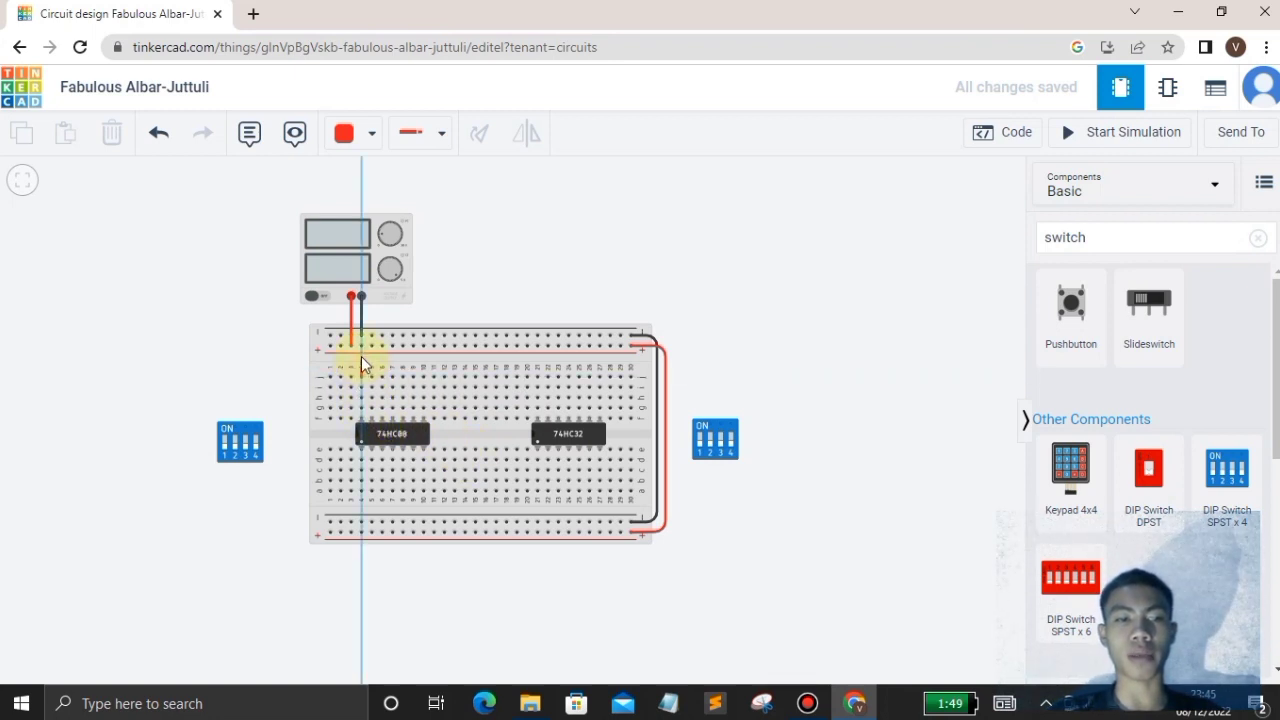
{"action": "left_click", "coordinate": [361, 345]}
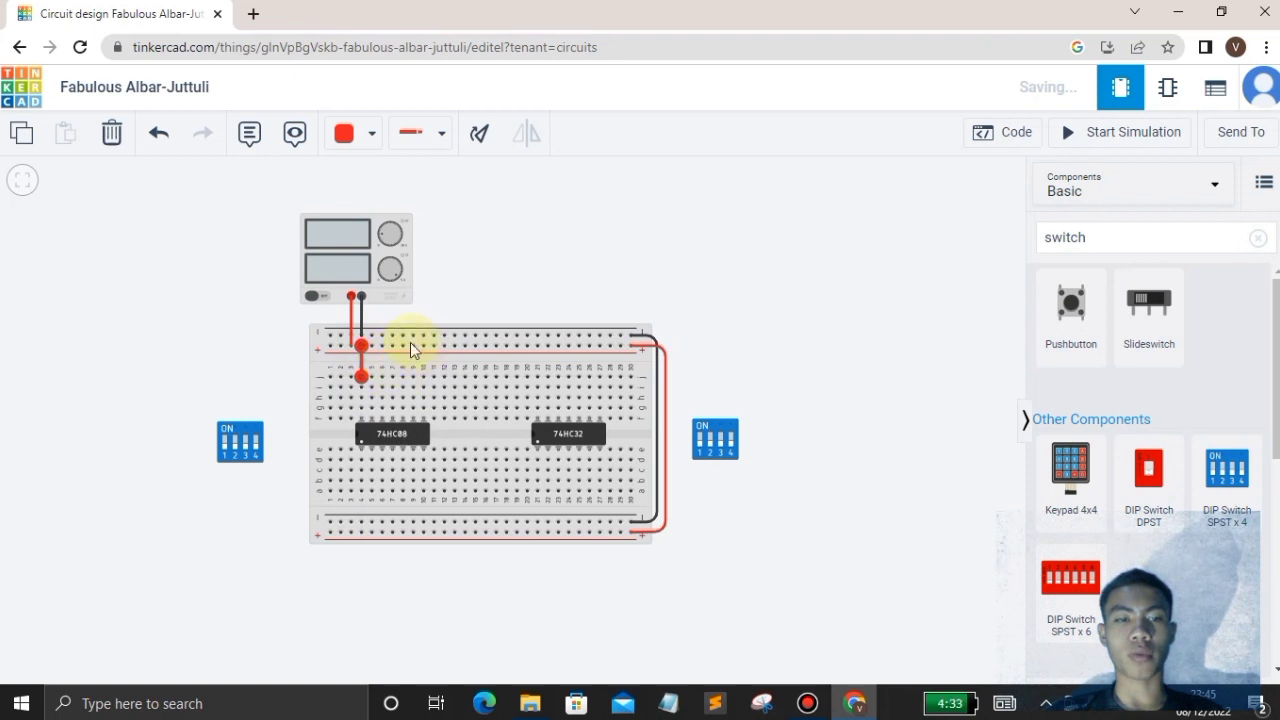
{"action": "left_click", "coordinate": [537, 377]}
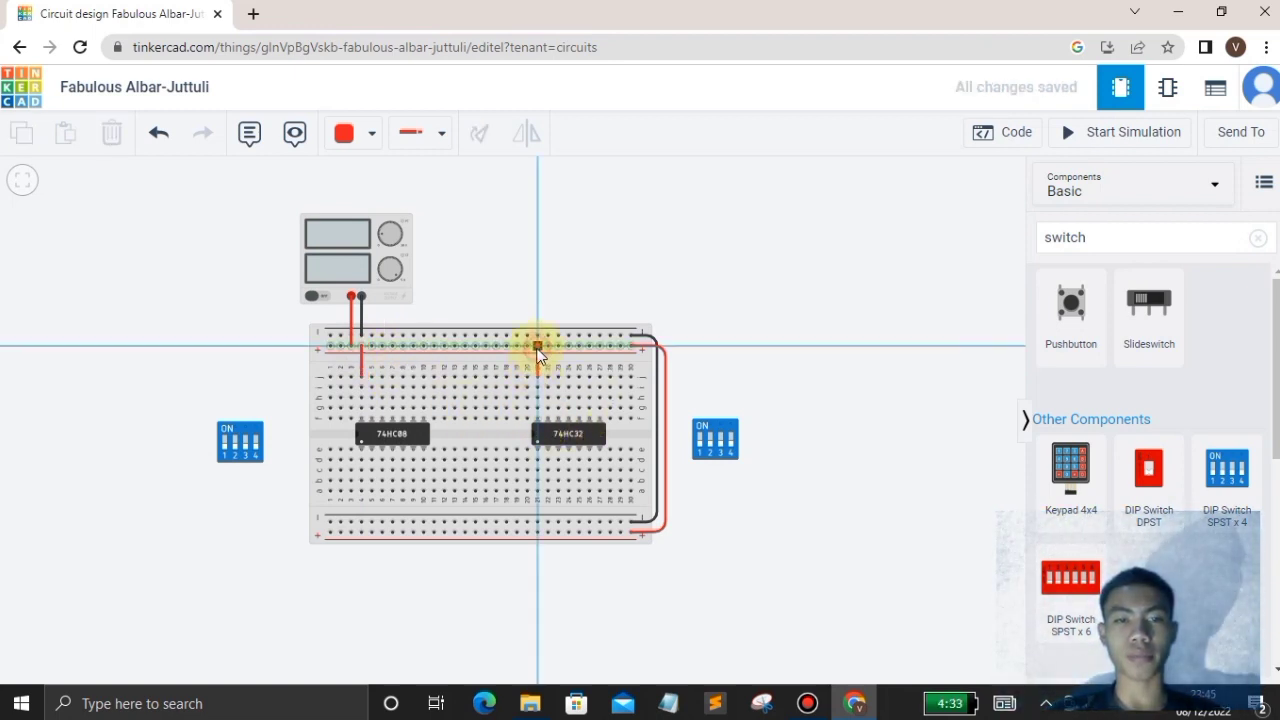
{"action": "left_click", "coordinate": [538, 345]}
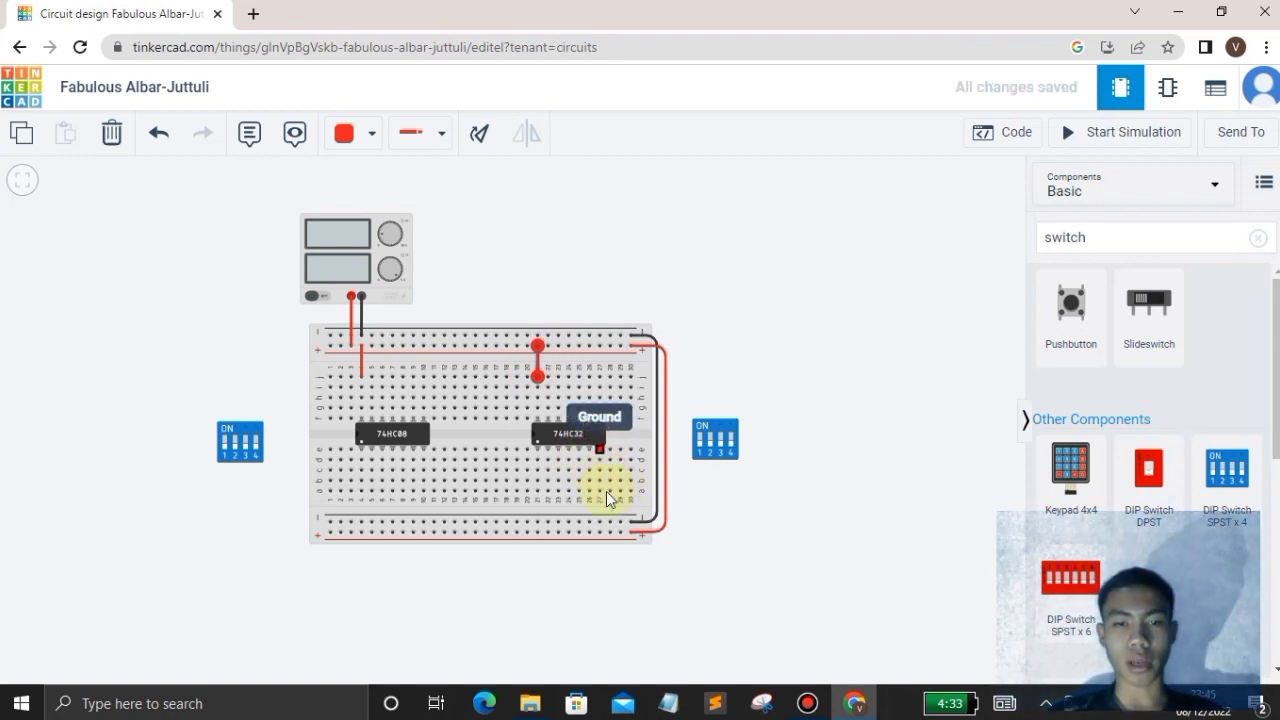
Wire the ground pin columns of the 74HC32 (column 27) and 74HC08 (column 10) to the lower negative rail in black
{"action": "left_click", "coordinate": [603, 498]}
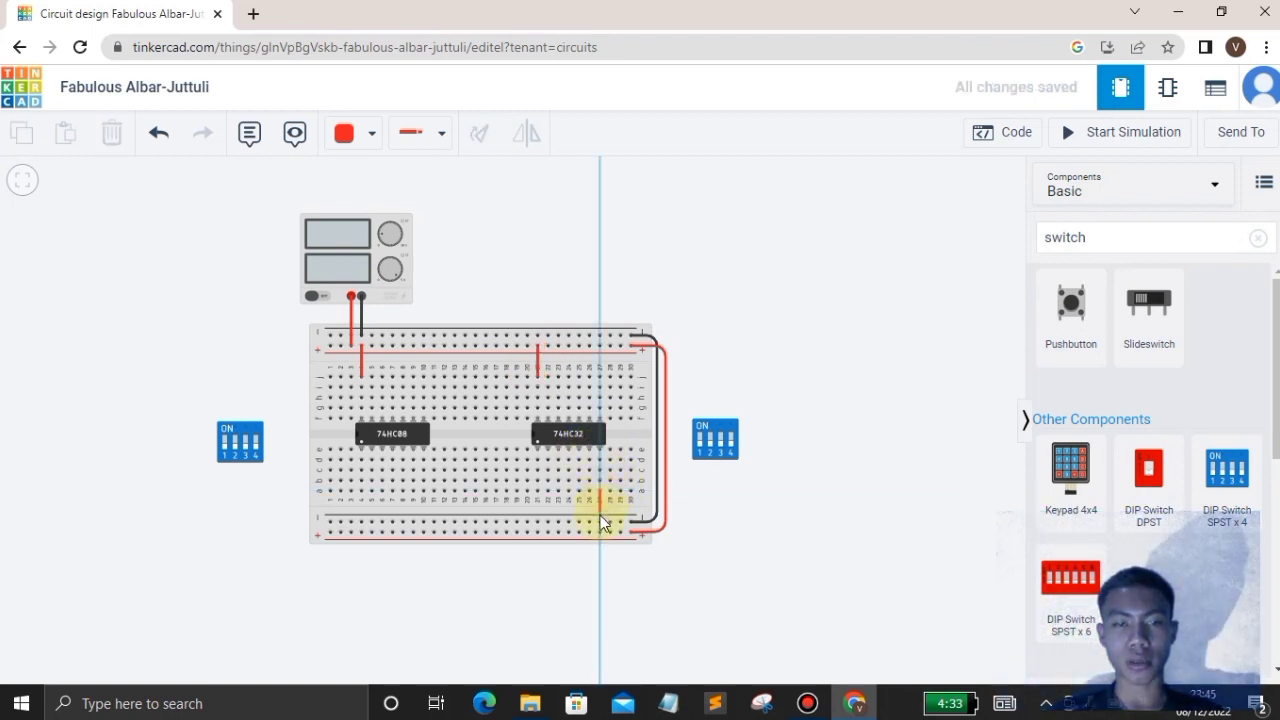
{"action": "left_click", "coordinate": [600, 521]}
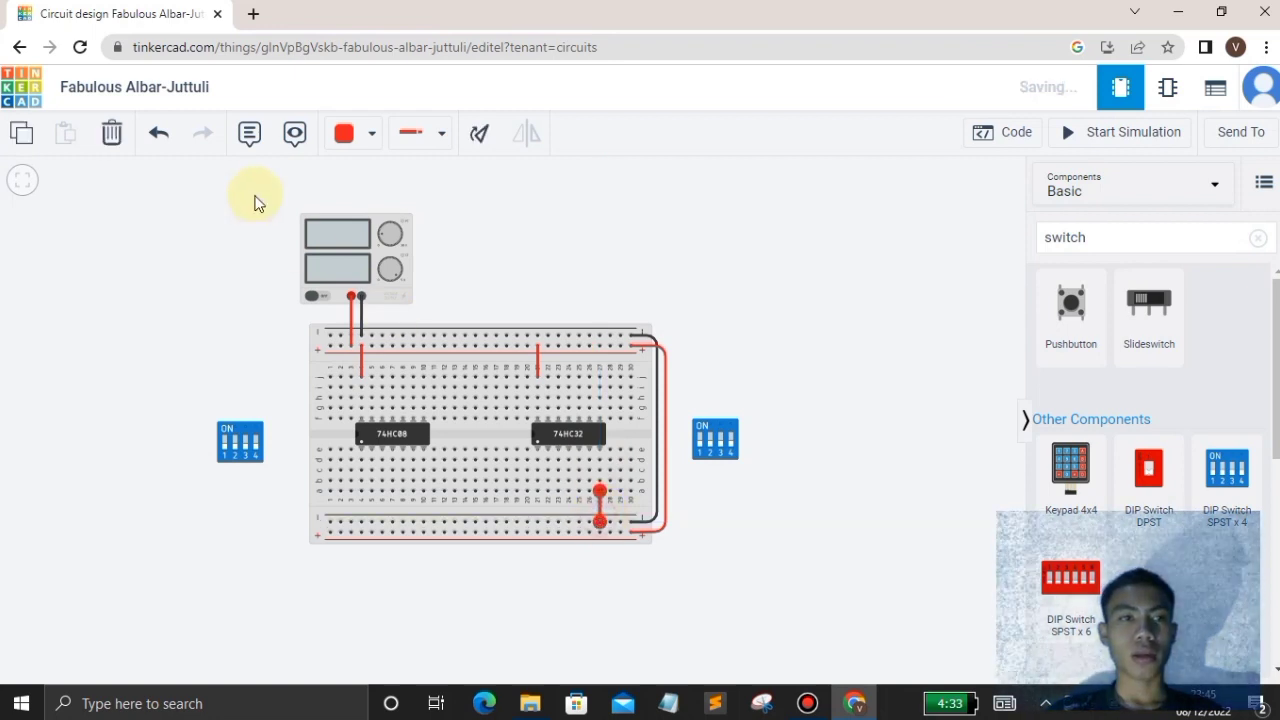
{"action": "left_click", "coordinate": [344, 133]}
{"action": "left_click", "coordinate": [380, 194]}
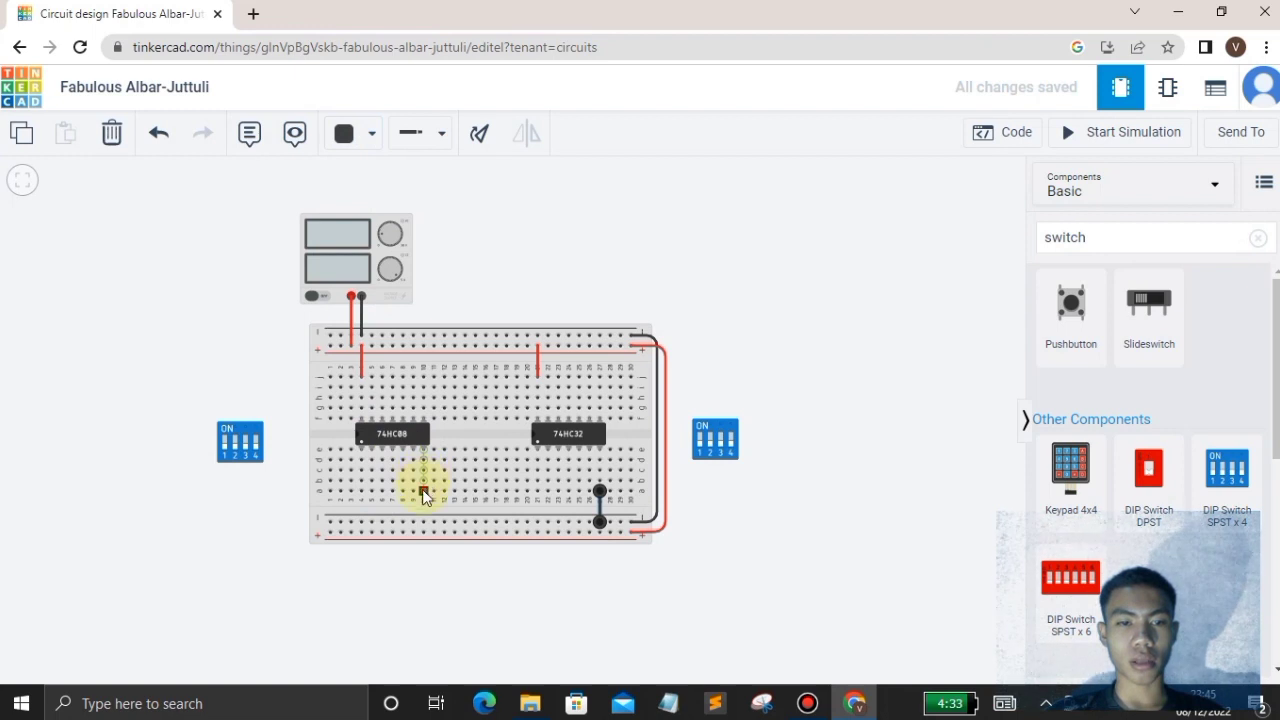
{"action": "left_click", "coordinate": [423, 491]}
{"action": "left_click", "coordinate": [423, 521]}
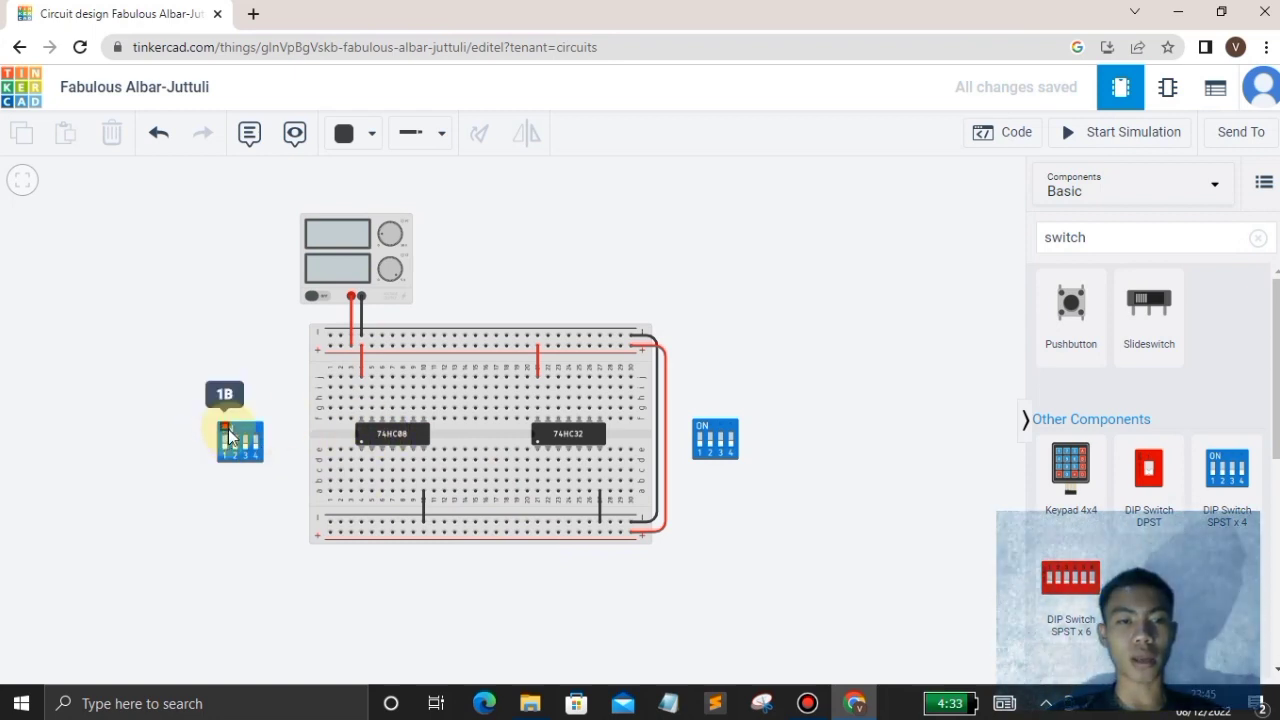
Wire Input 1A of the 74HC08 to terminal 1B of the DIP switch left of the breadboard
{"action": "left_click", "coordinate": [362, 450]}
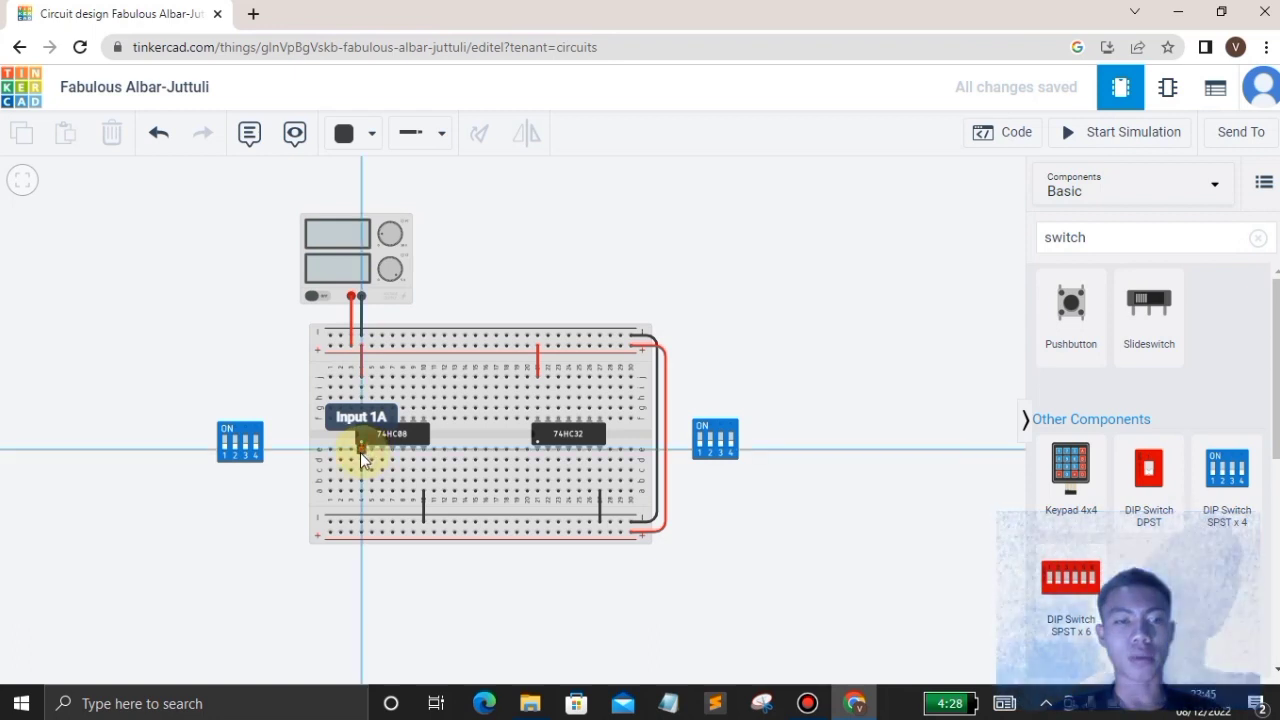
{"action": "left_click", "coordinate": [225, 427]}
{"action": "left_click", "coordinate": [249, 459]}
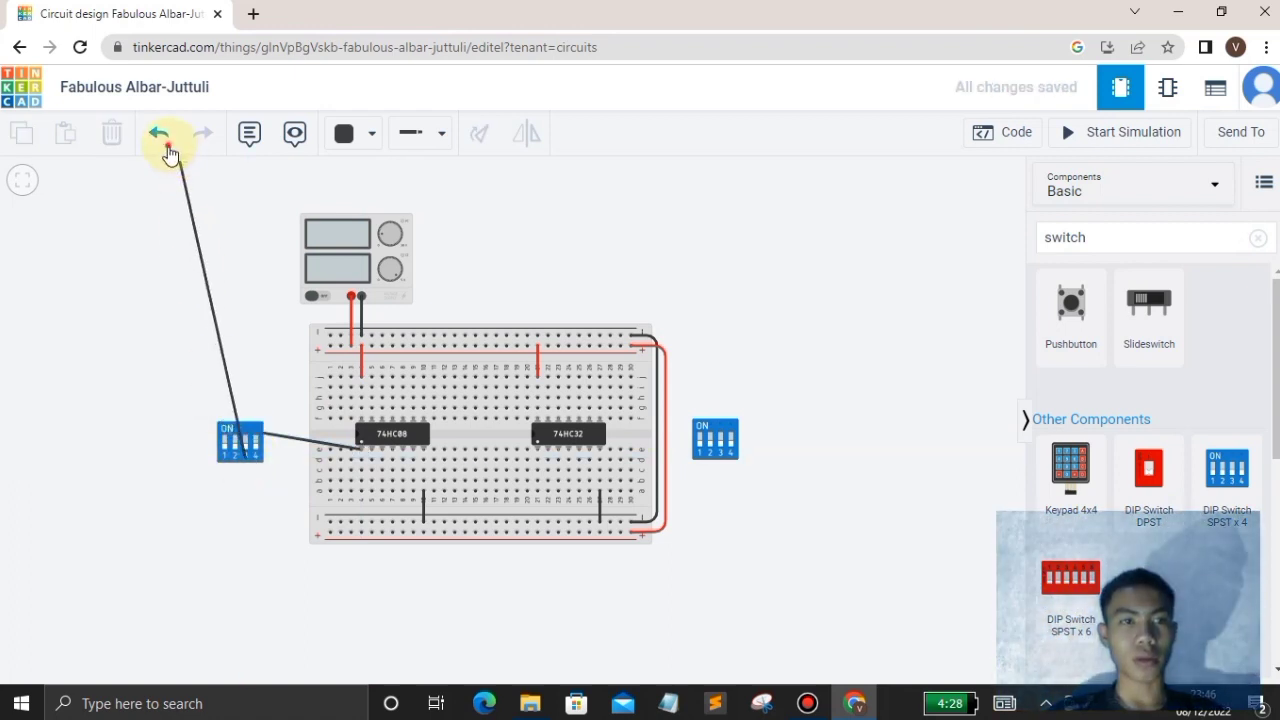
{"action": "left_click", "coordinate": [165, 141]}
{"action": "left_click", "coordinate": [258, 458]}
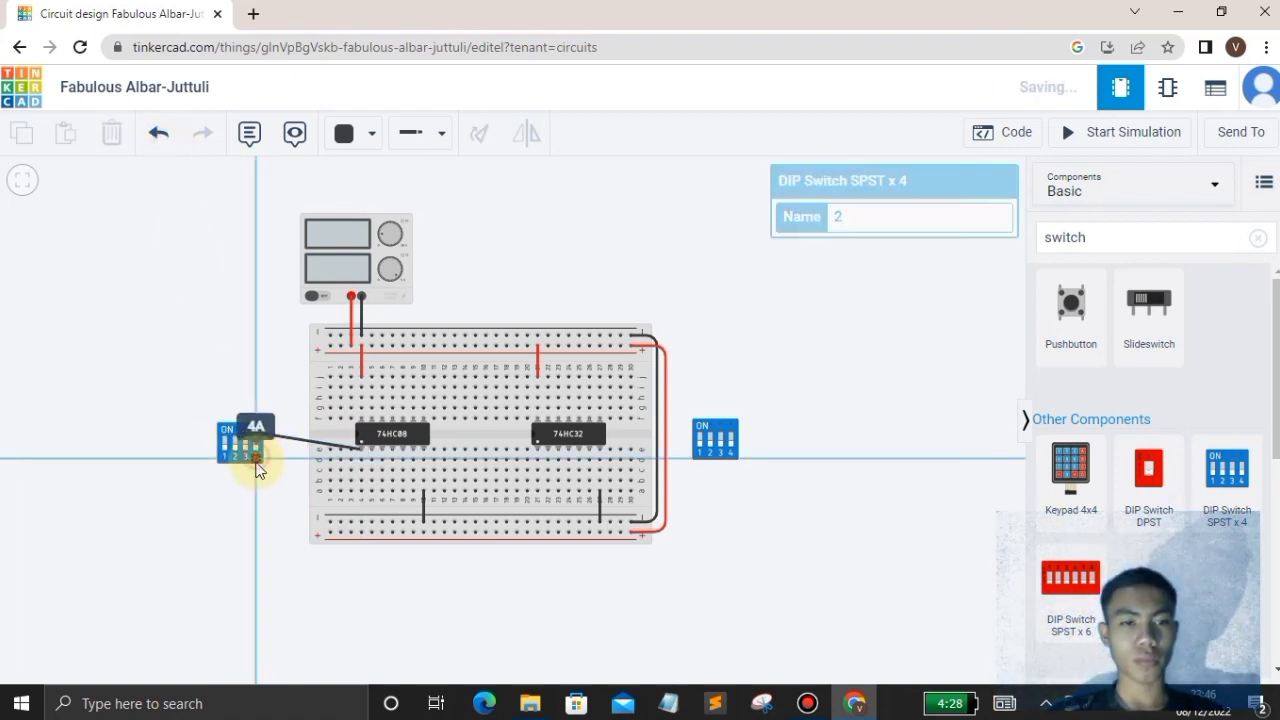
{"action": "left_click", "coordinate": [257, 456]}
{"action": "left_click", "coordinate": [157, 135]}
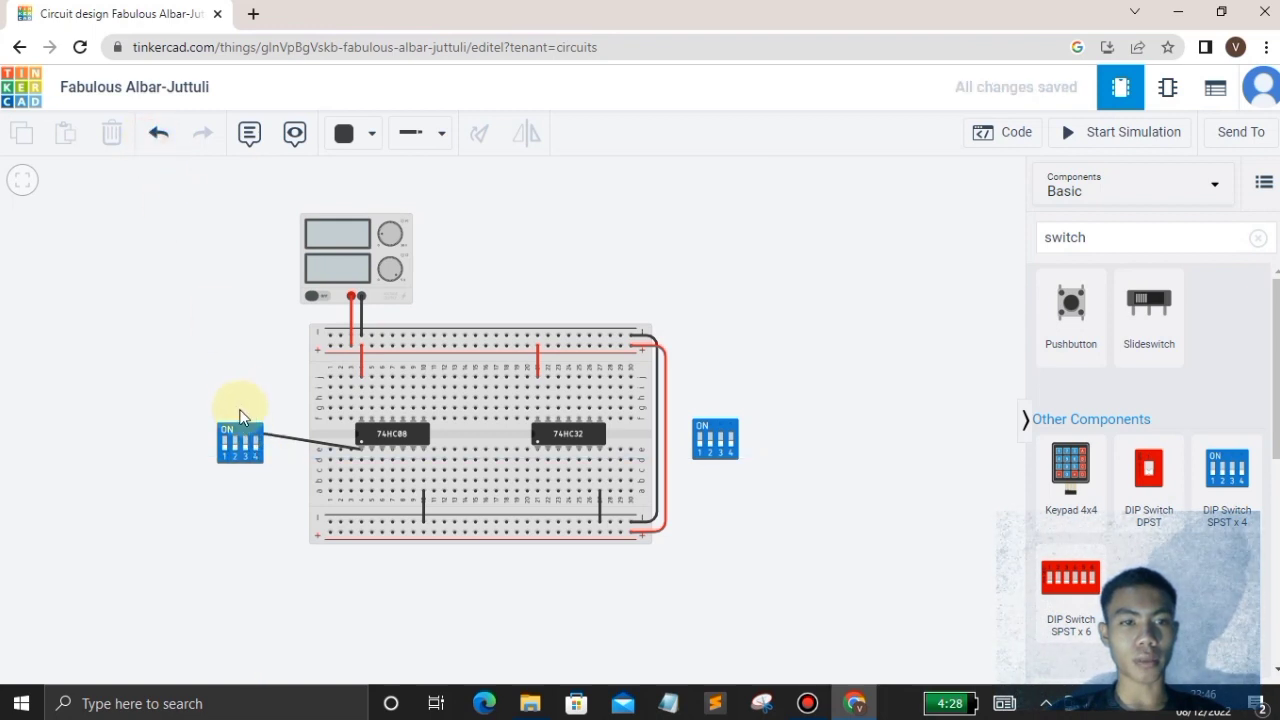
Move the DIP switch left of the breadboard down so terminal 1B sits nearly level with the 74HC08's Input 1A
{"action": "left_click", "coordinate": [264, 457]}
{"action": "left_click_drag", "start_coordinate": [264, 457], "coordinate": [265, 482]}
{"action": "left_click", "coordinate": [290, 456]}
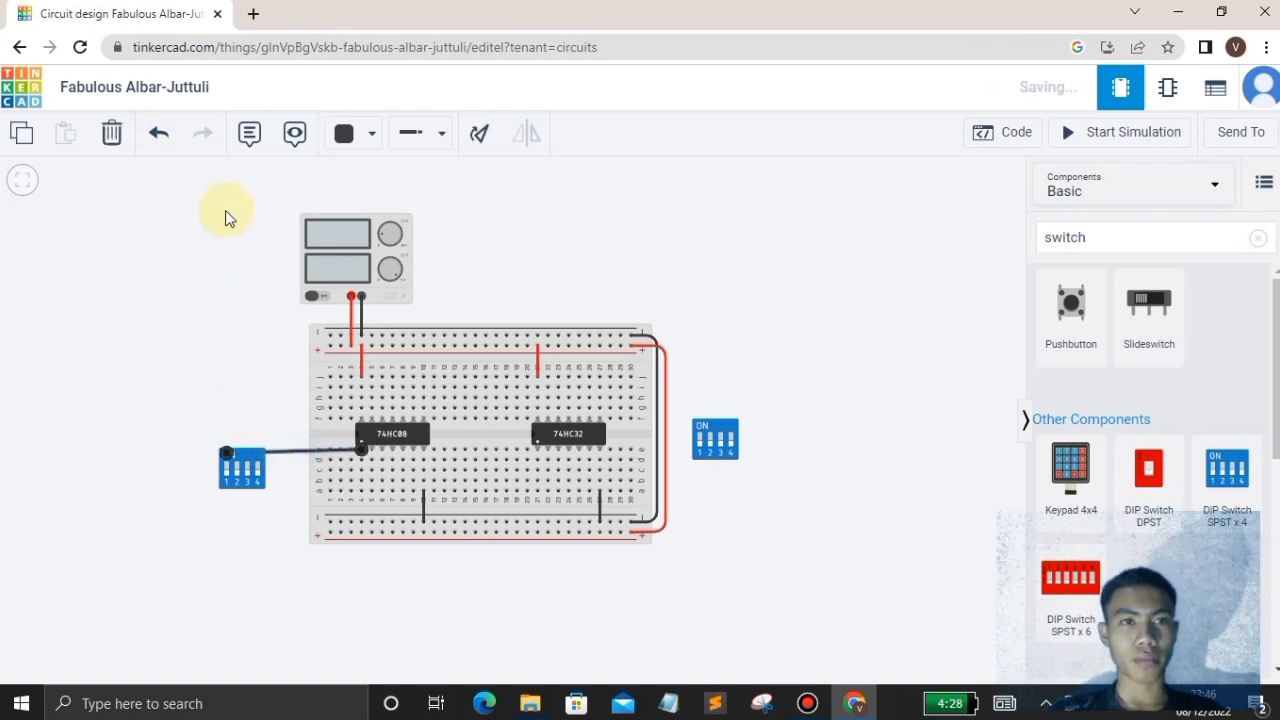
{"action": "left_click", "coordinate": [159, 135]}
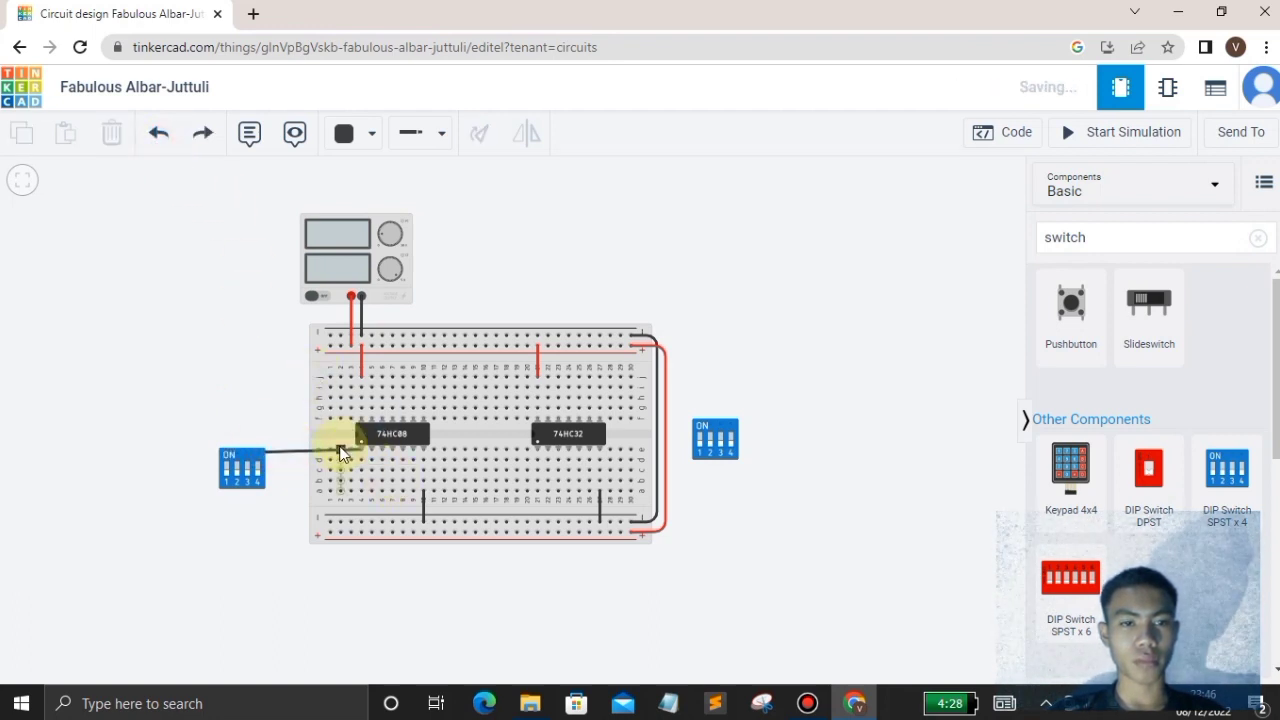
Replace the straight wire to DIP switch terminal 1B with a yellow wire bent over the switch from column 4 of the breadboard
{"action": "left_click", "coordinate": [299, 458]}
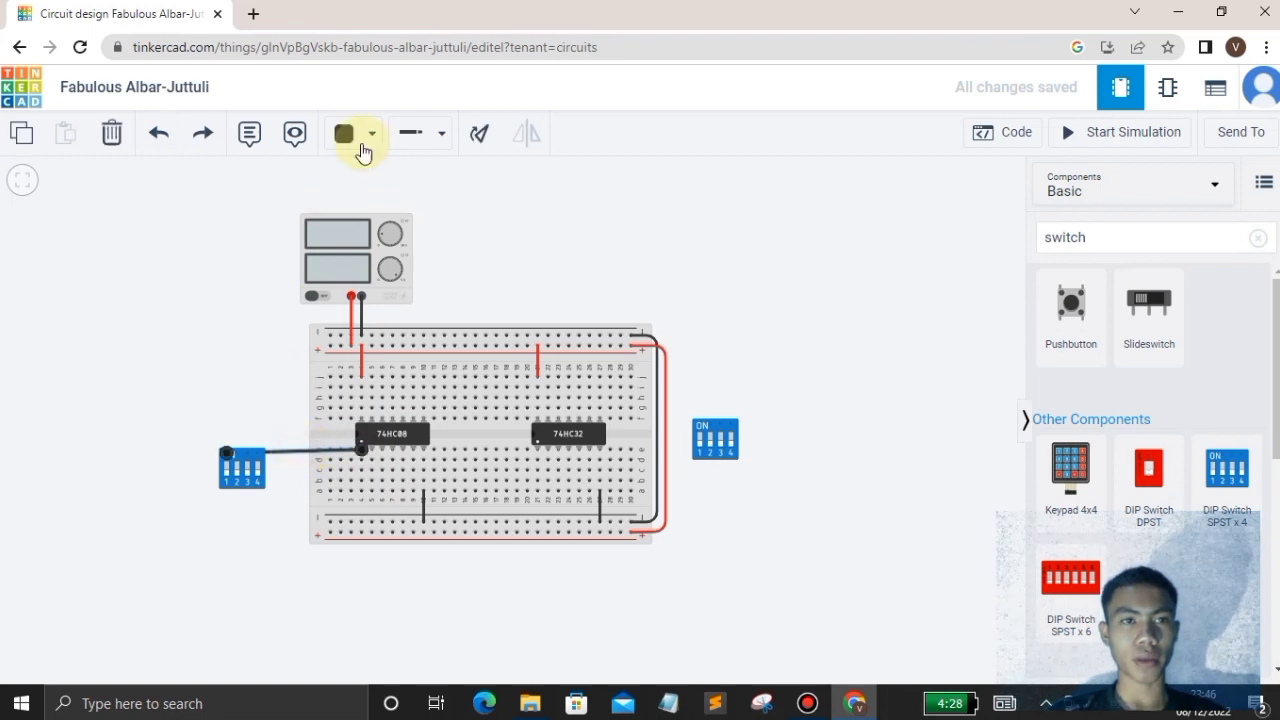
{"action": "left_click", "coordinate": [115, 135]}
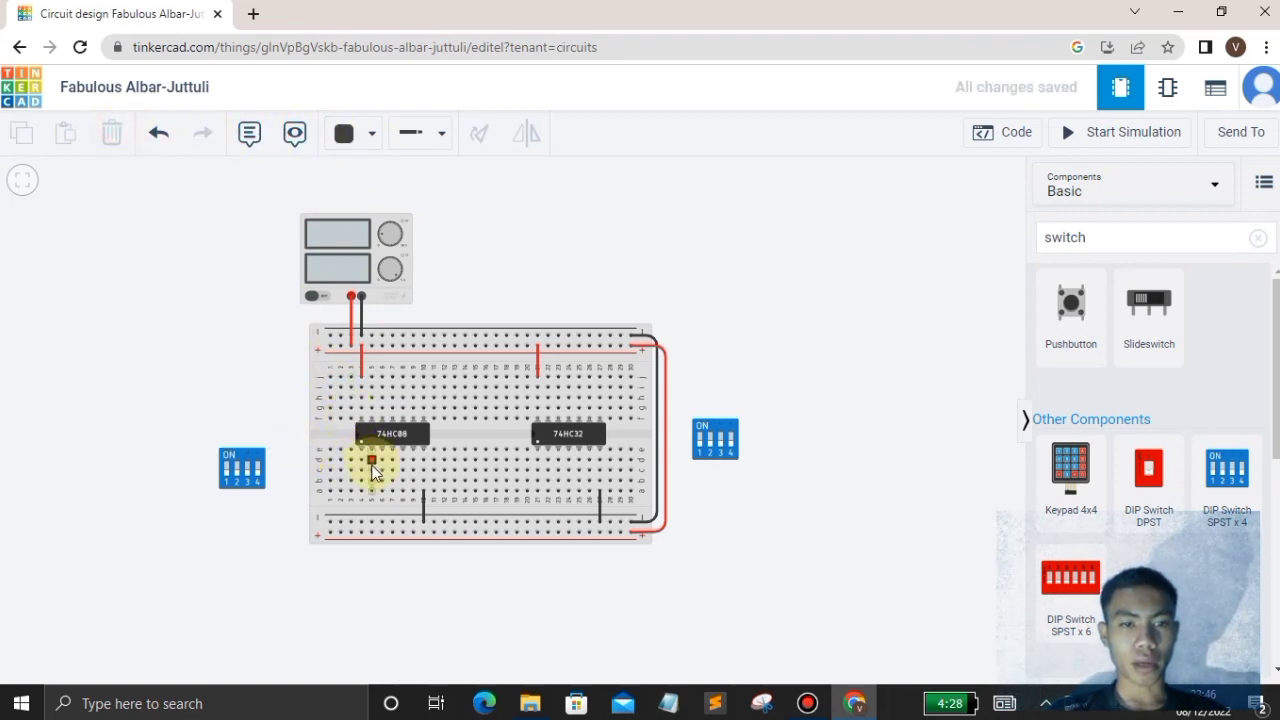
{"action": "left_click", "coordinate": [369, 461]}
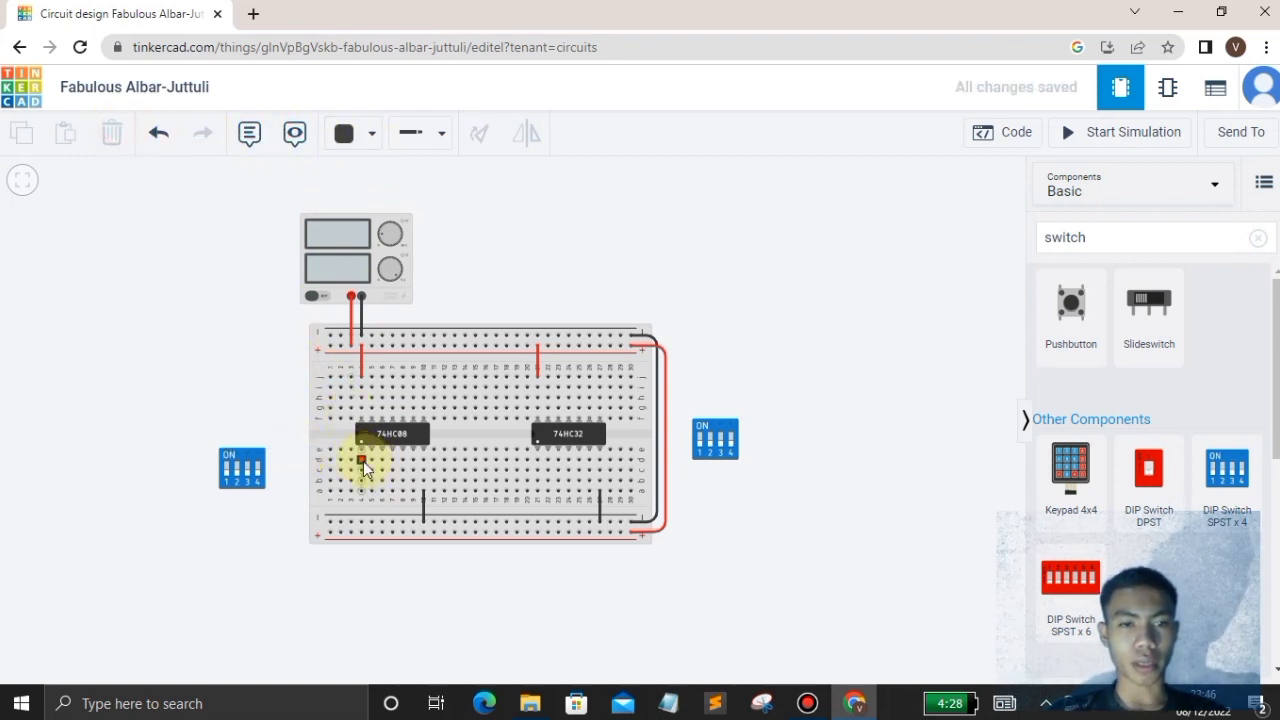
{"action": "left_click", "coordinate": [272, 461]}
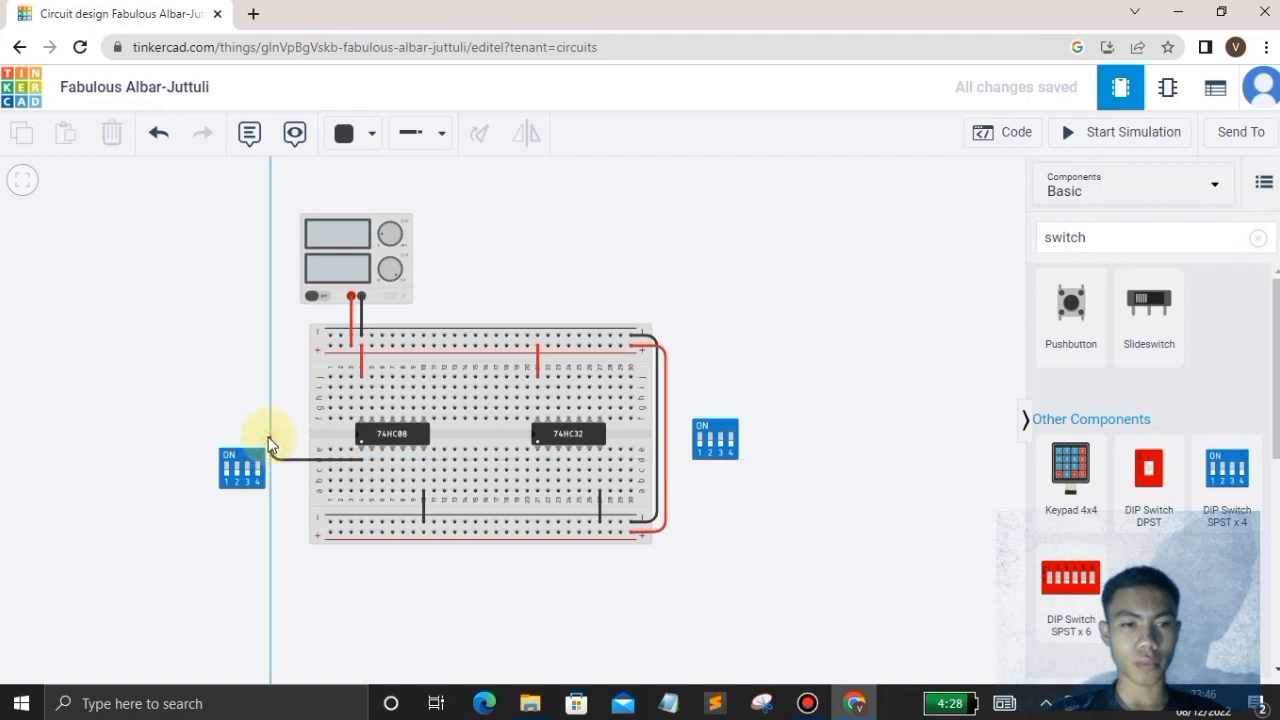
{"action": "left_click", "coordinate": [268, 439]}
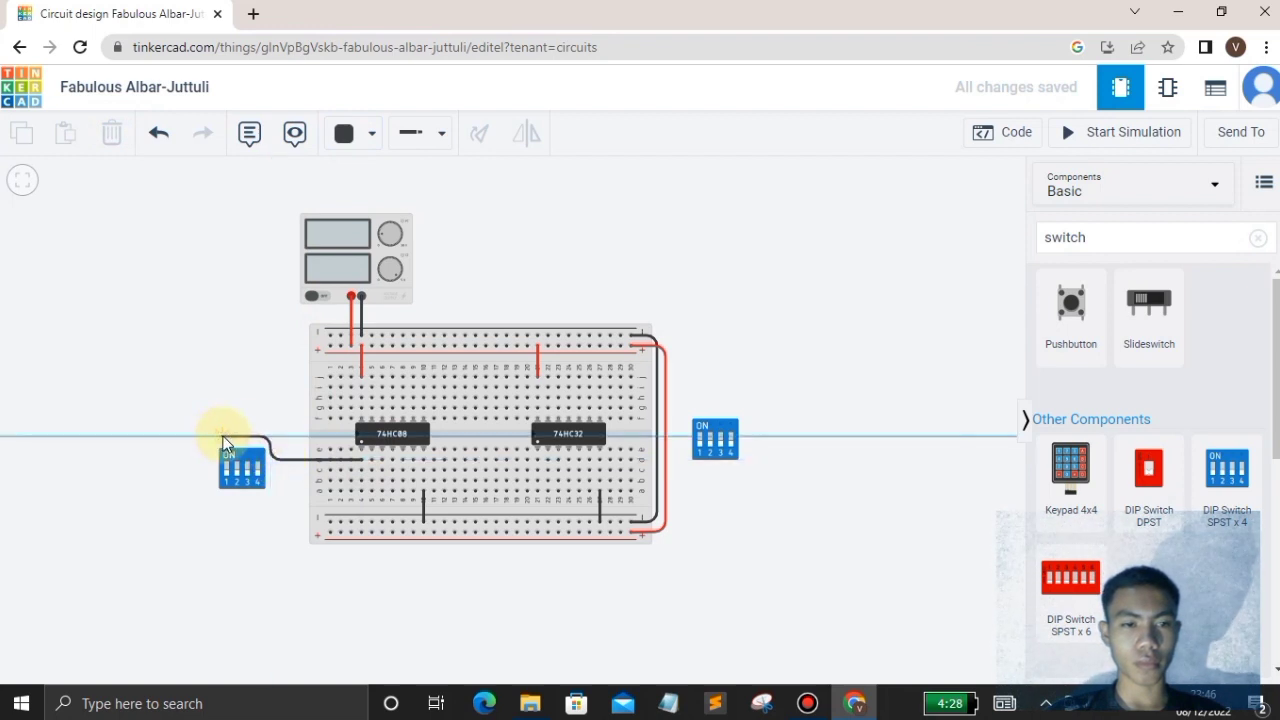
{"action": "left_click", "coordinate": [225, 437]}
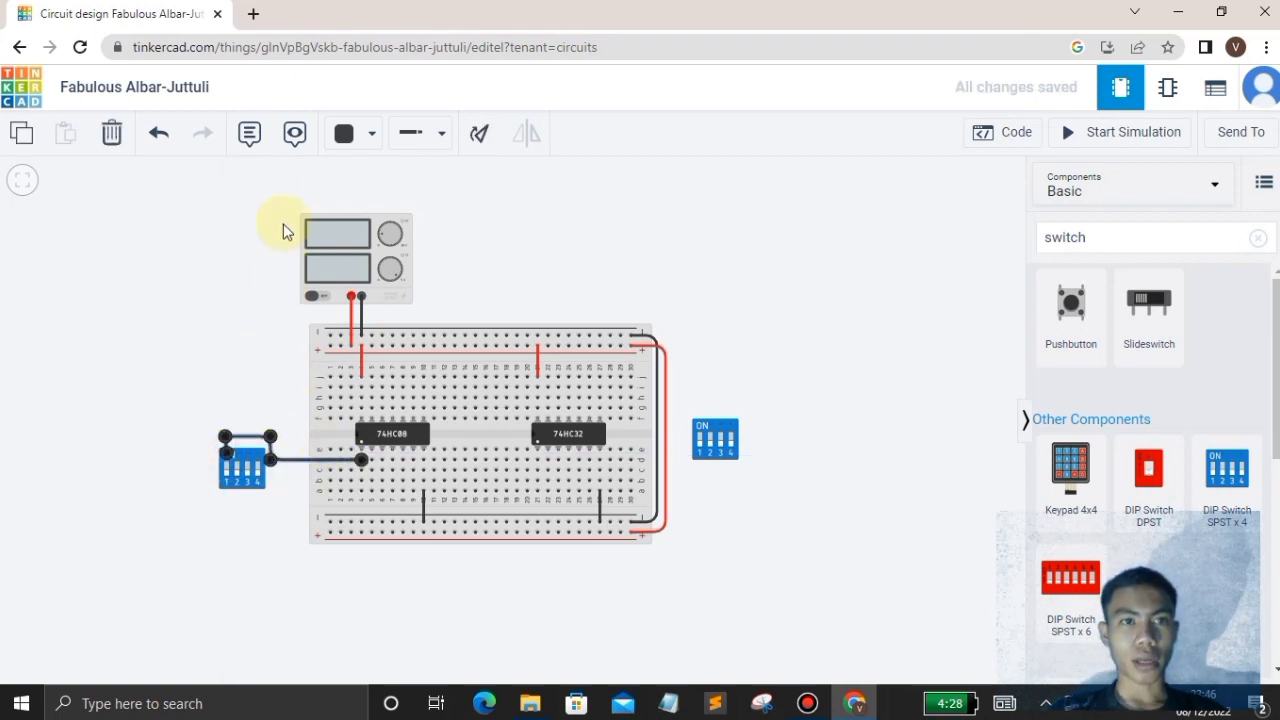
{"action": "left_click", "coordinate": [358, 134]}
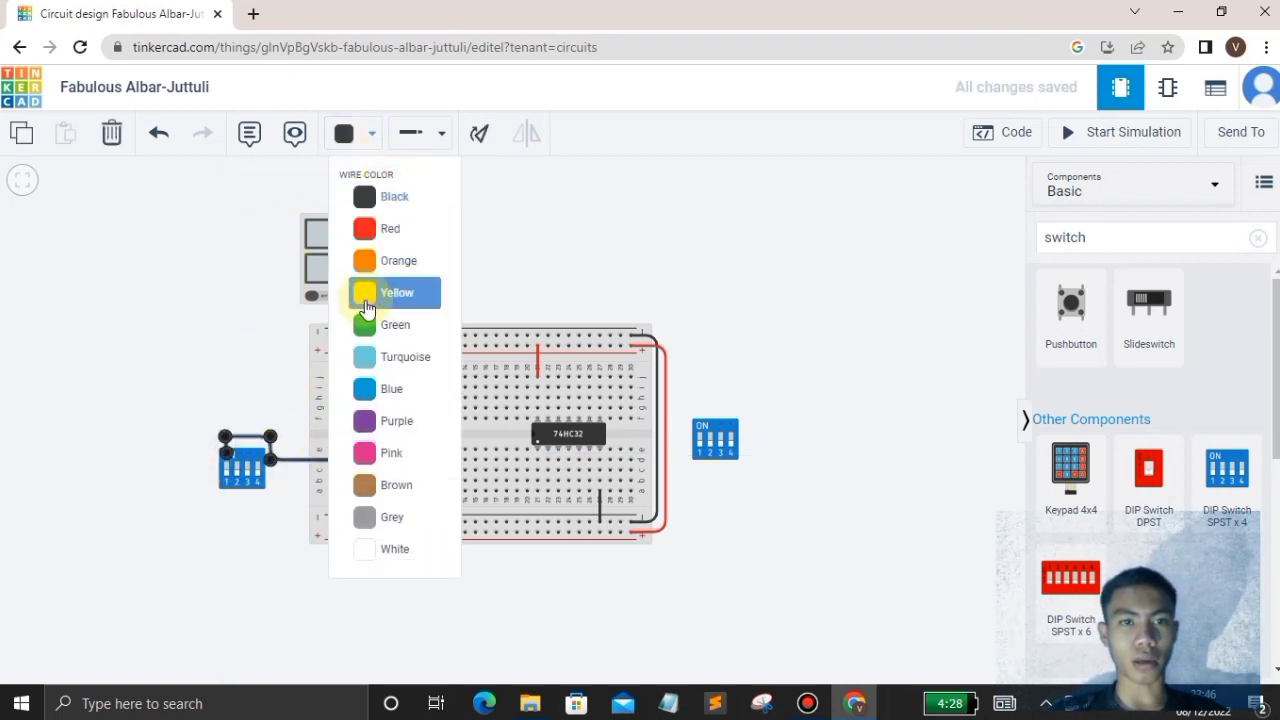
{"action": "left_click", "coordinate": [366, 303]}
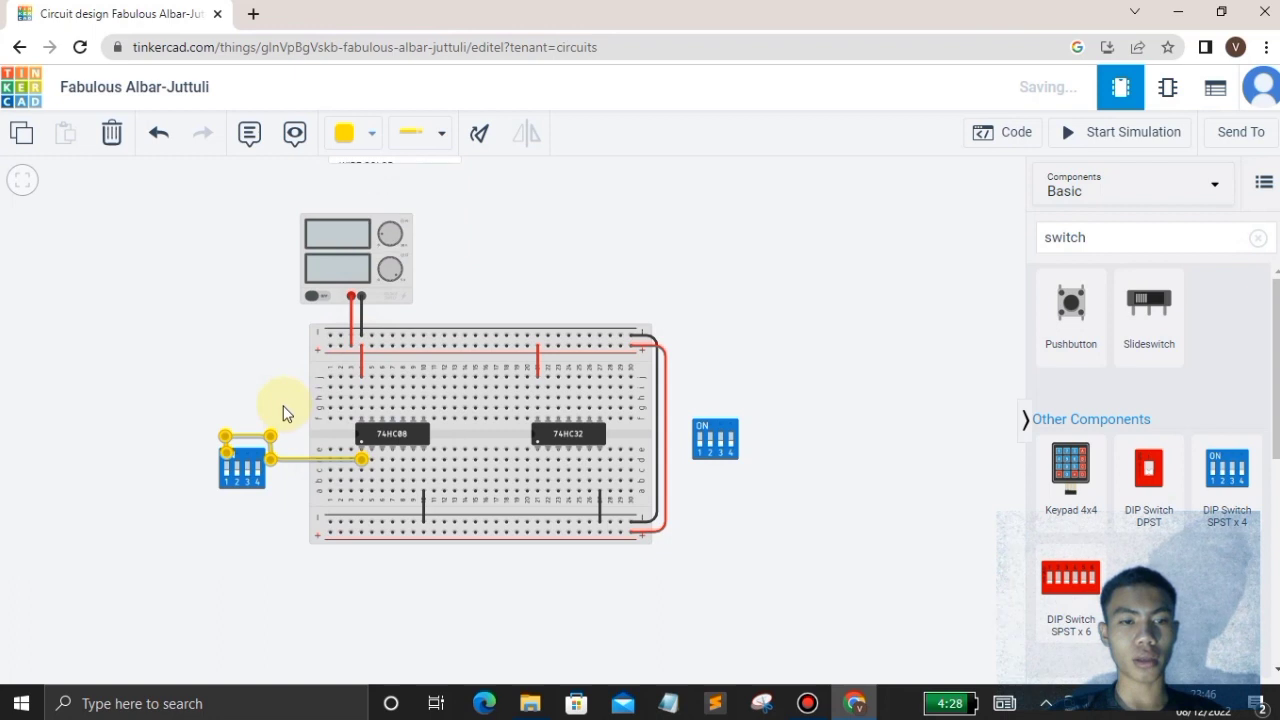
Wire the 74HC08's second input pin, column 5, to terminal 2B of the same DIP switch with a green wire bent above the yellow one
{"action": "left_click", "coordinate": [373, 462]}
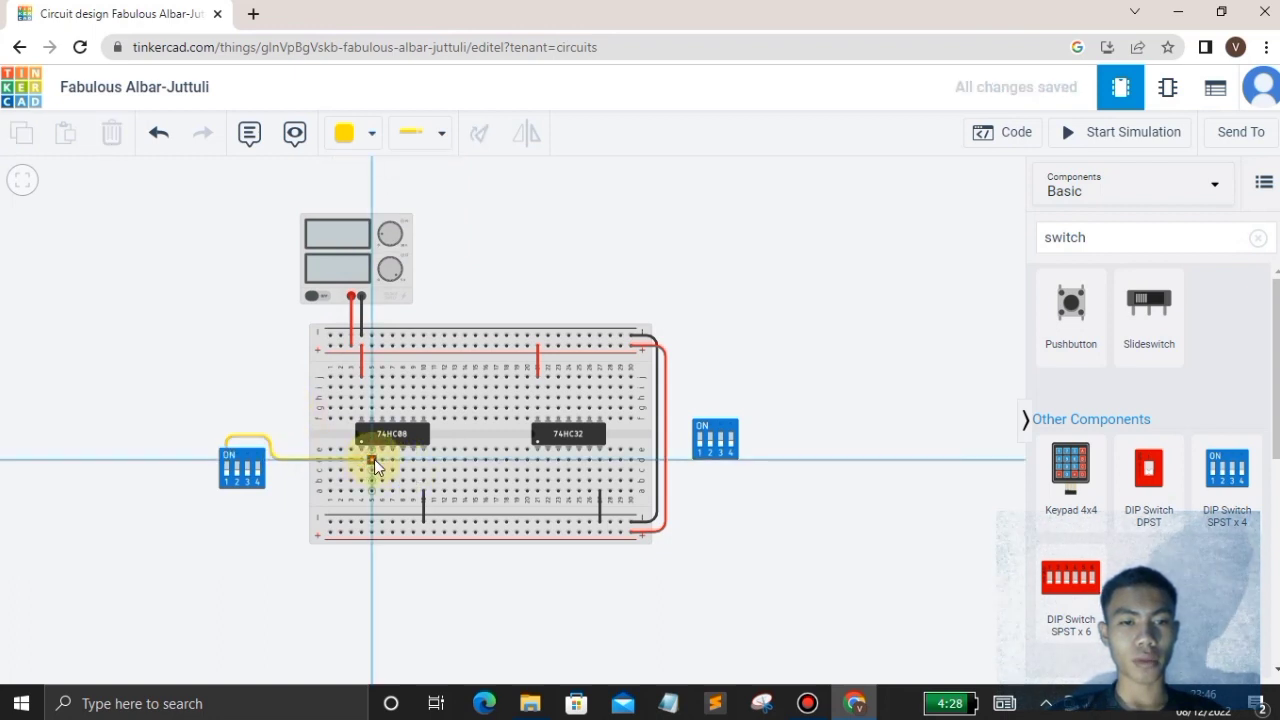
{"action": "left_click", "coordinate": [159, 132]}
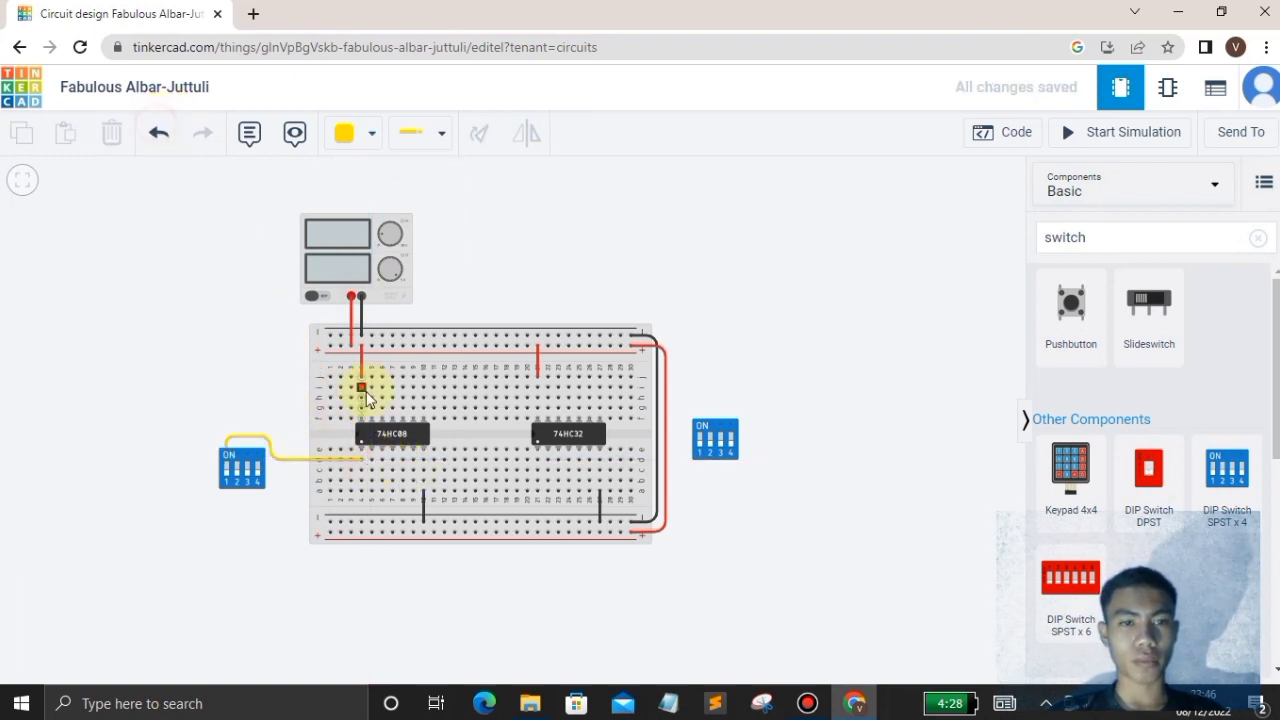
{"action": "left_click", "coordinate": [374, 471]}
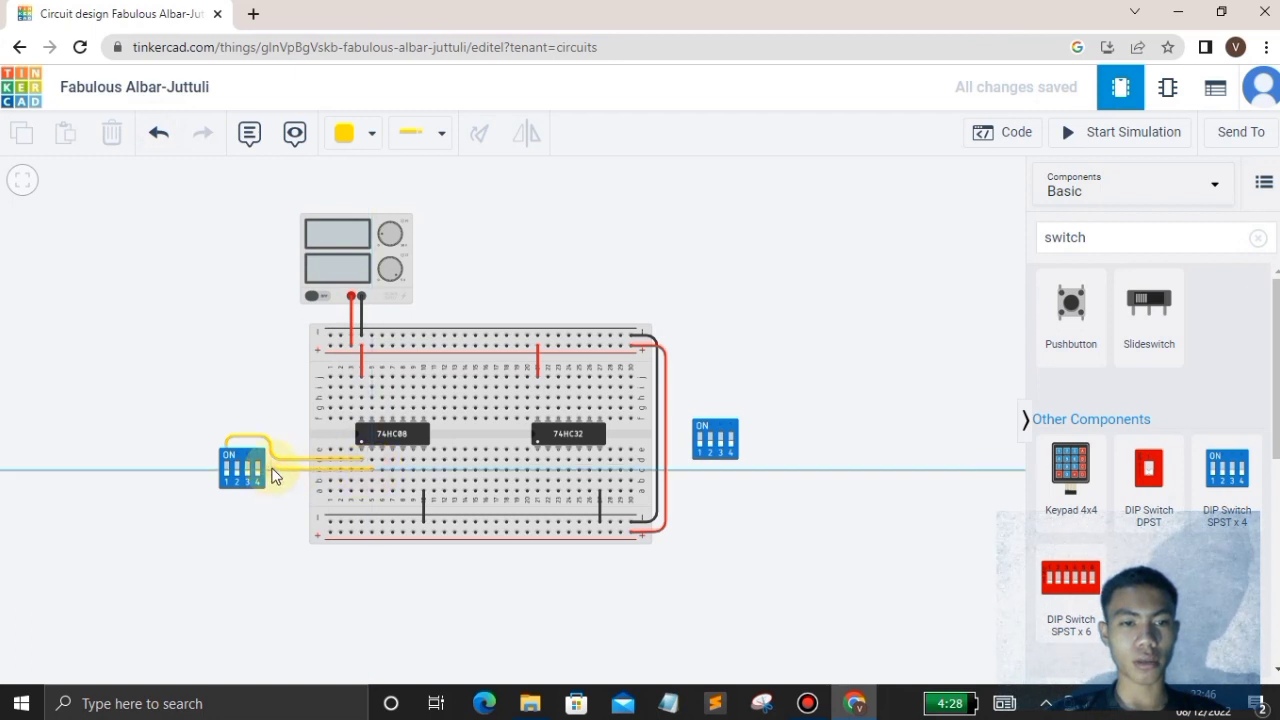
{"action": "left_click", "coordinate": [272, 468]}
{"action": "left_click", "coordinate": [269, 417]}
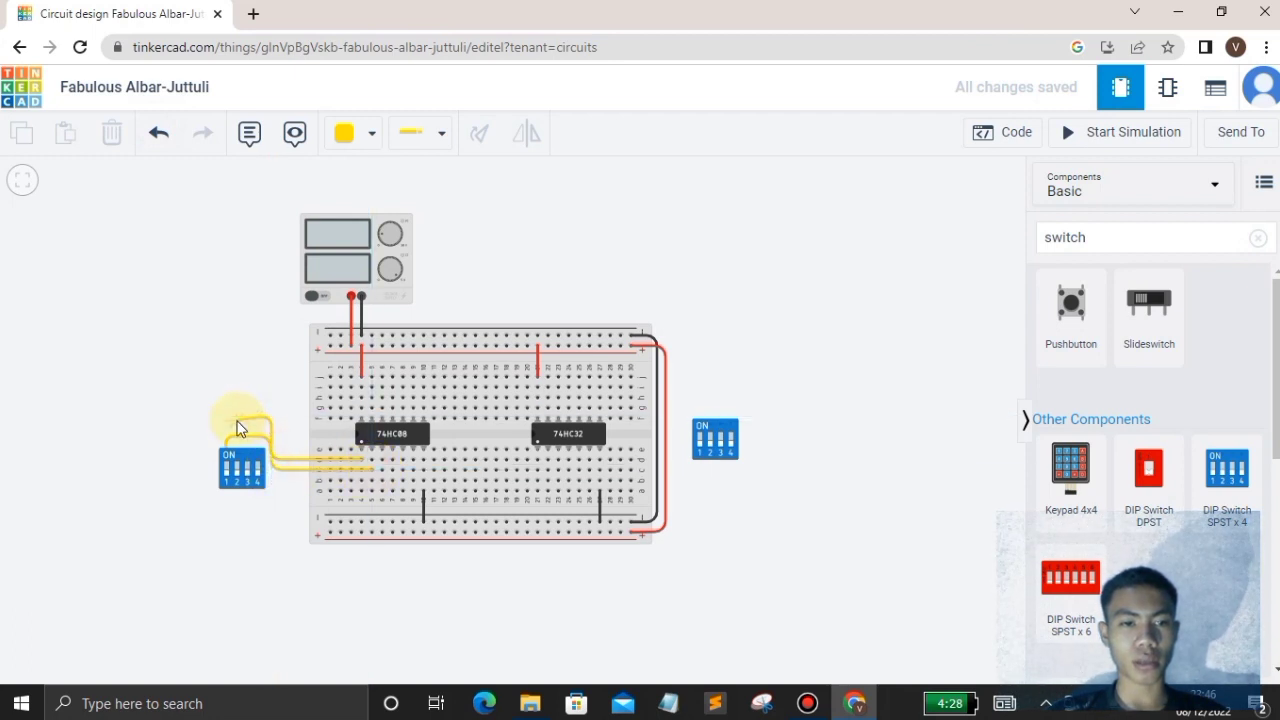
{"action": "left_click", "coordinate": [235, 418]}
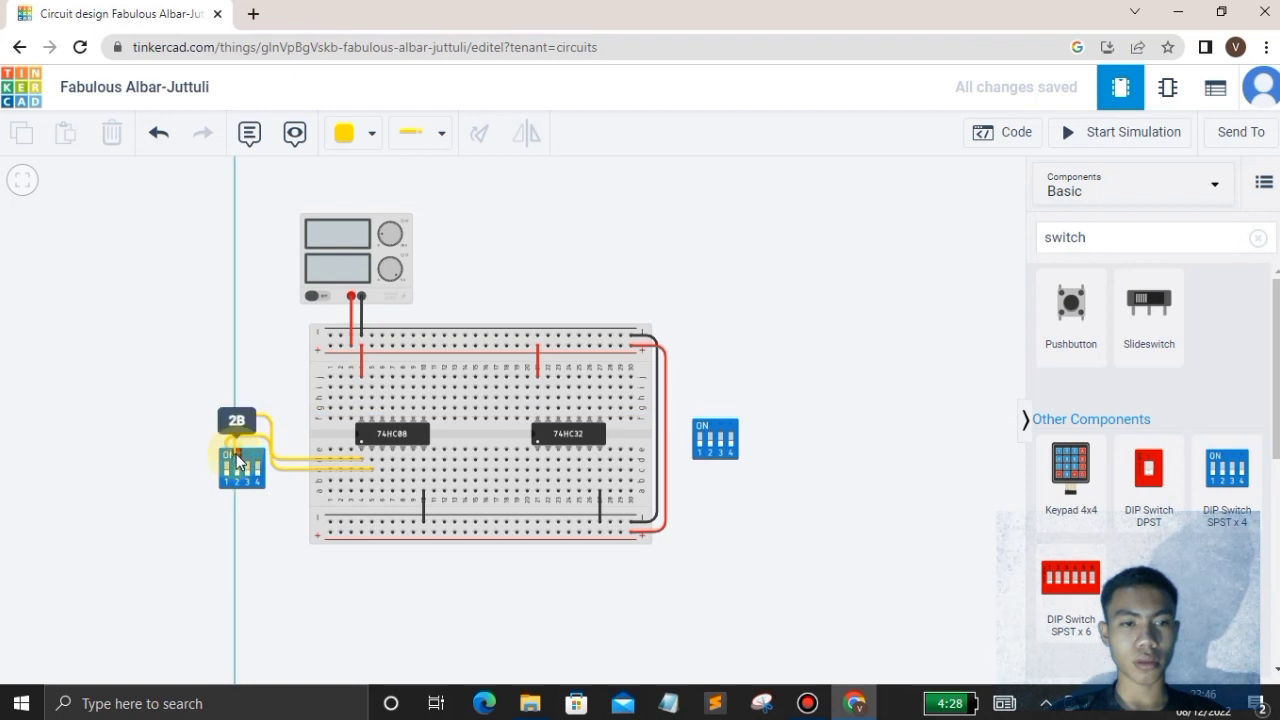
{"action": "left_click", "coordinate": [237, 461]}
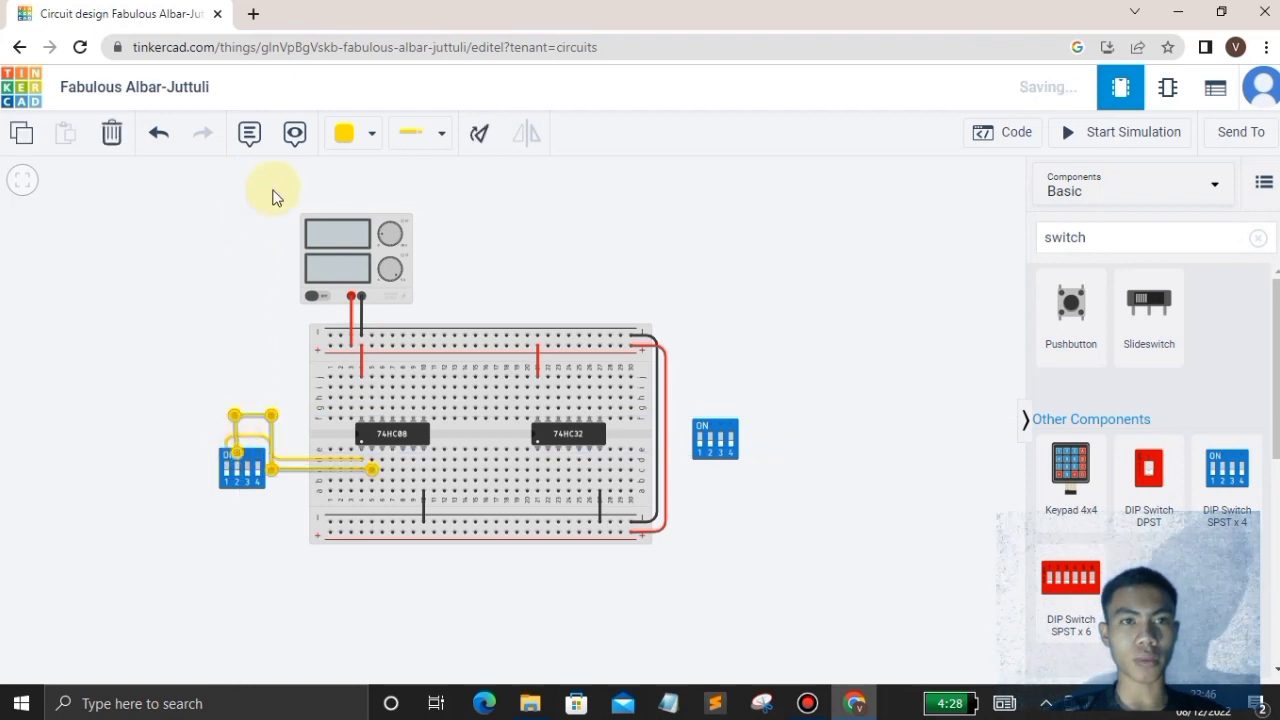
{"action": "left_click", "coordinate": [345, 138]}
{"action": "left_click", "coordinate": [400, 335]}
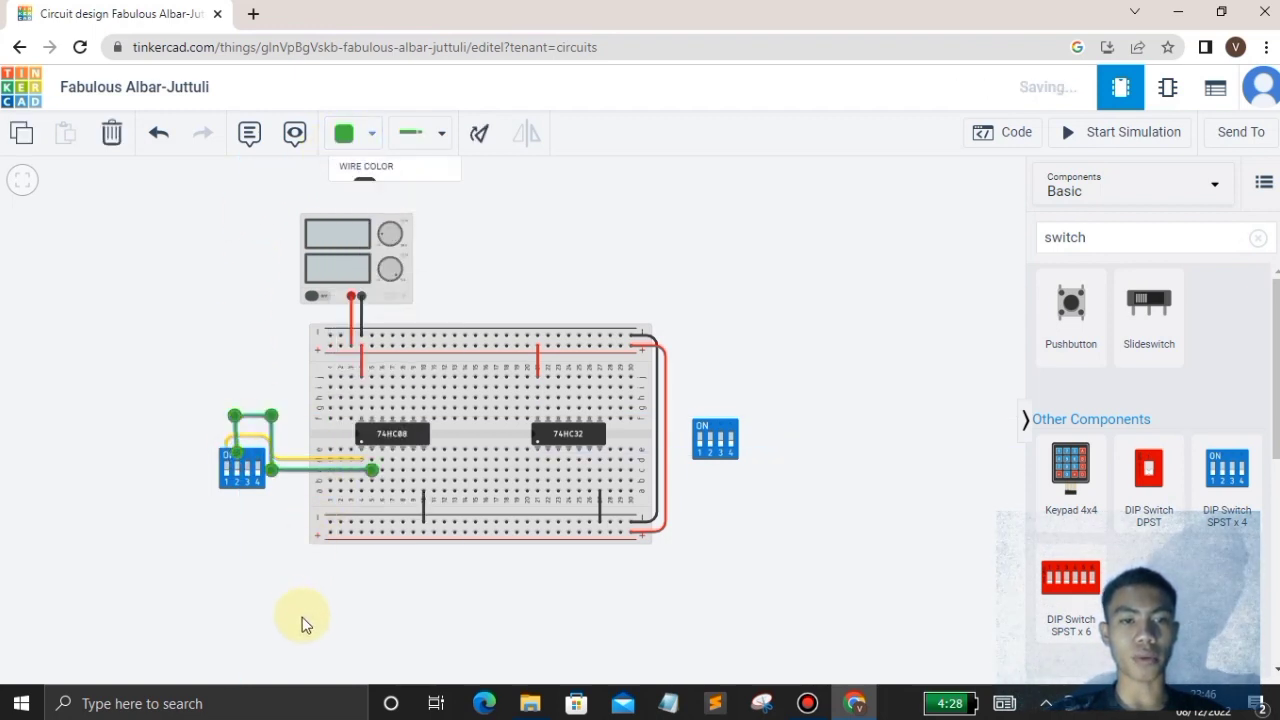
{"action": "left_click", "coordinate": [300, 614]}
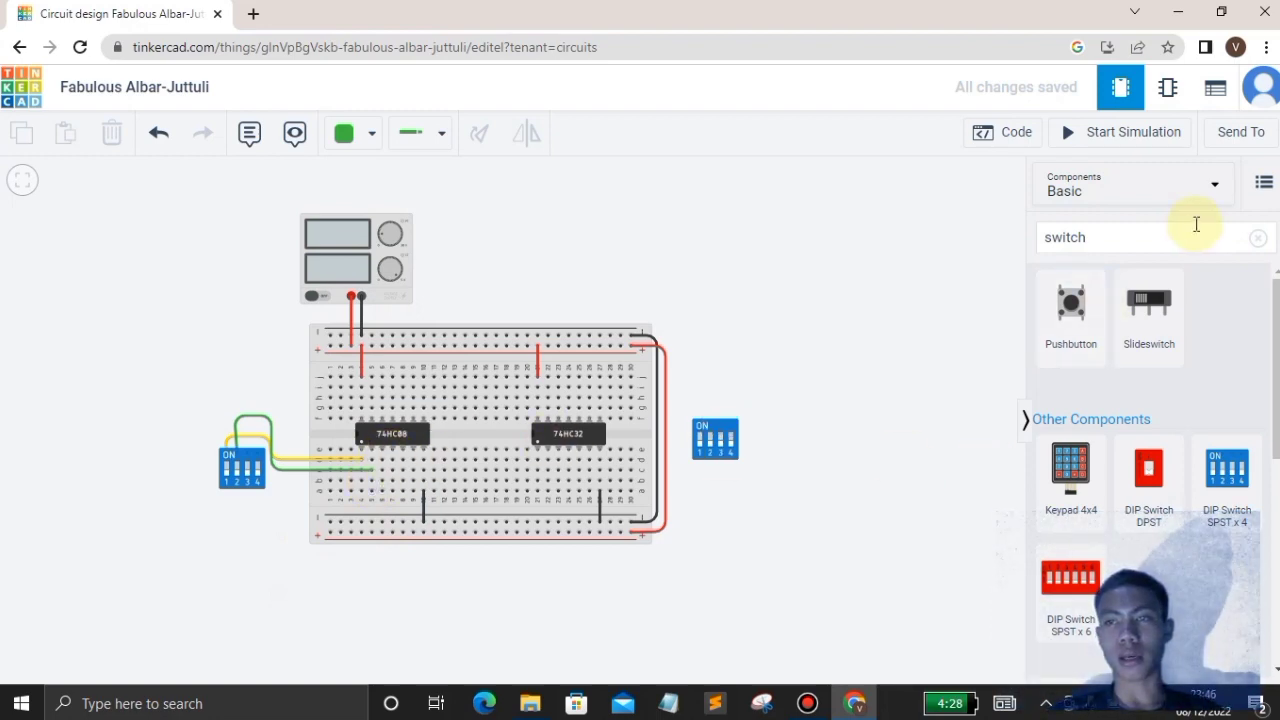
Clear the component search to bring back the full list of Basic components
{"action": "key", "text": "ctrl+plus"}
{"action": "key", "text": "ctrl+plus"}
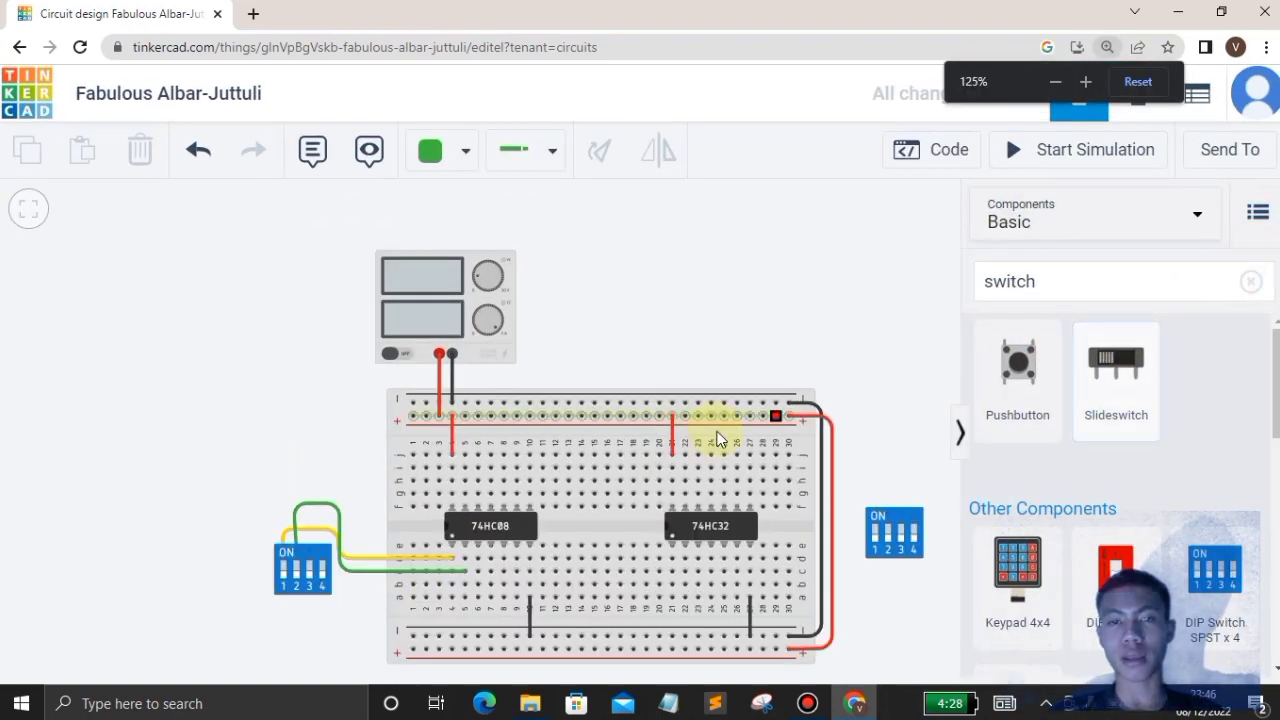
{"action": "scroll", "coordinate": [719, 438], "scroll_direction": "down", "scroll_amount": 3}
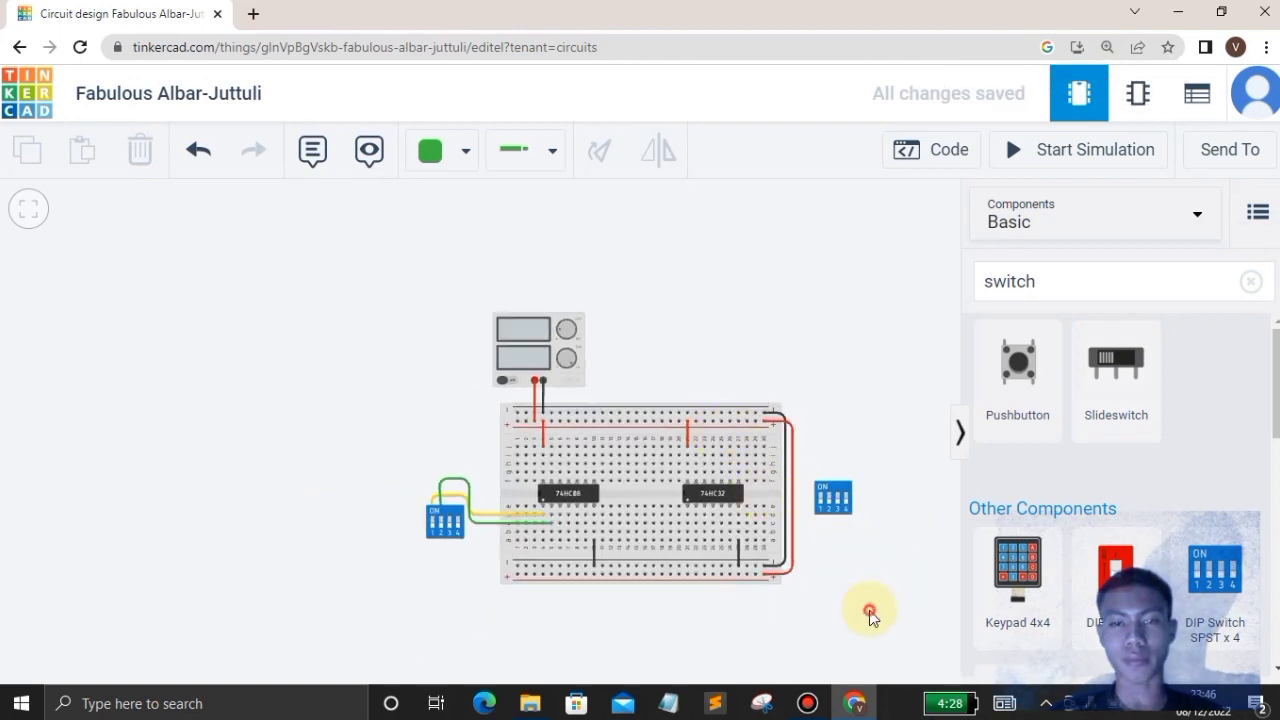
{"action": "left_click_drag", "start_coordinate": [869, 611], "coordinate": [799, 543]}
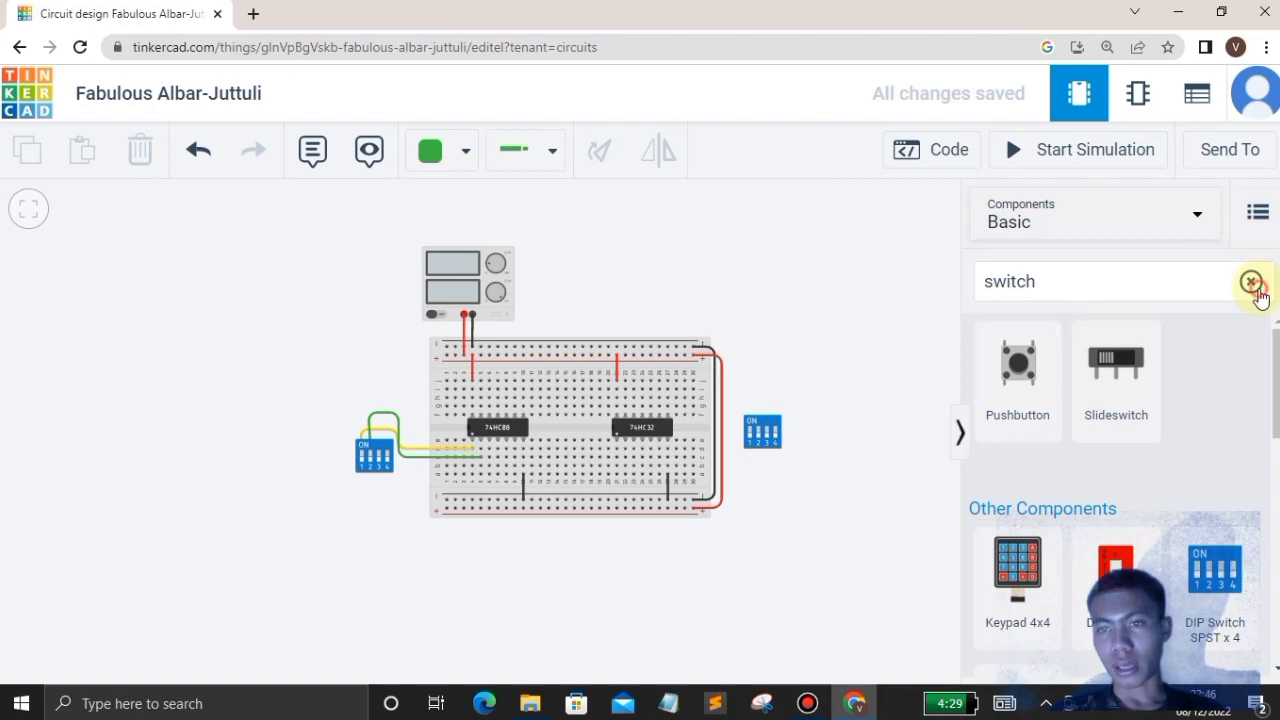
{"action": "left_click", "coordinate": [1250, 282]}
{"action": "key", "text": "ctrl+minus"}
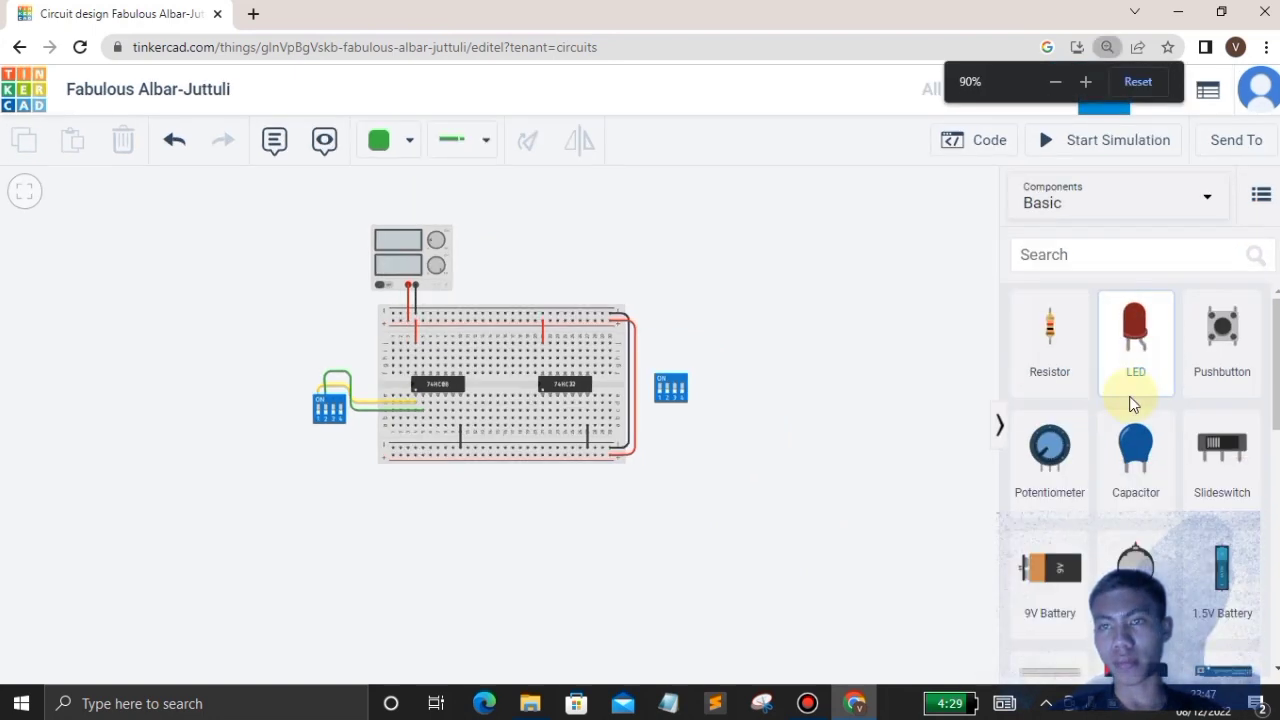
{"action": "key", "text": "ctrl+minus"}
{"action": "scroll", "coordinate": [871, 372], "scroll_direction": "up", "scroll_amount": 1}
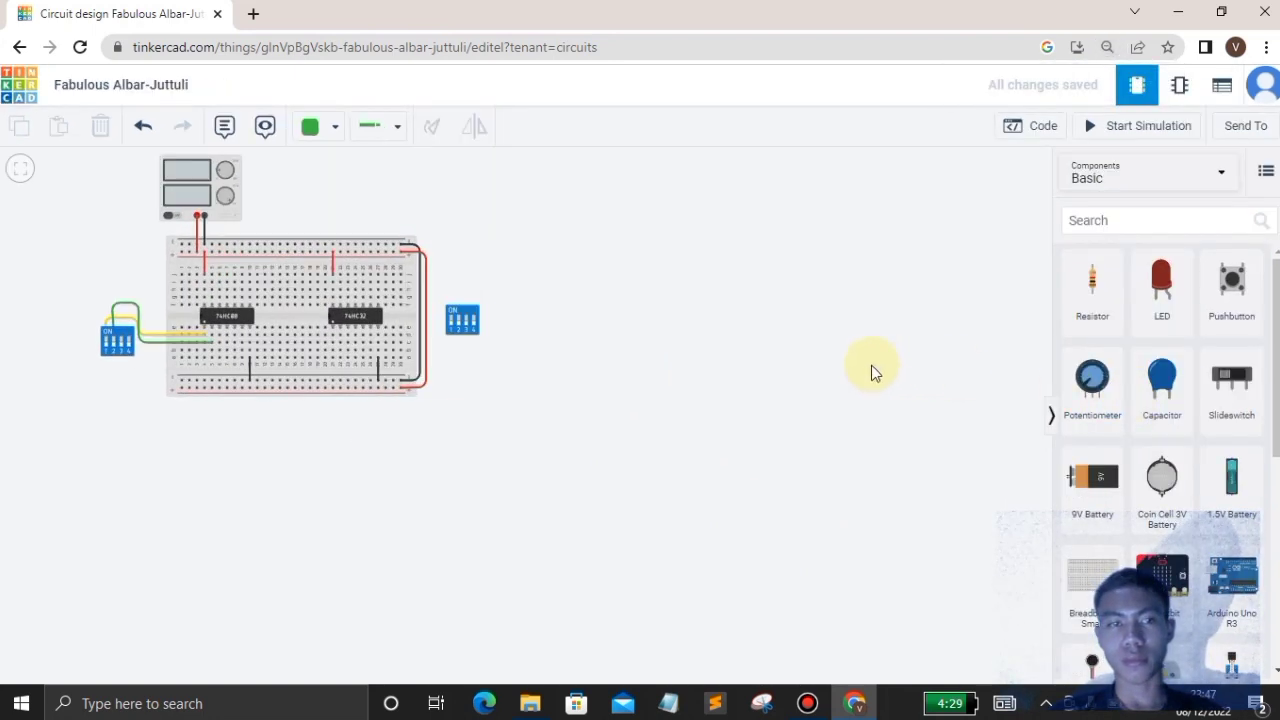
{"action": "left_click_drag", "start_coordinate": [557, 410], "coordinate": [773, 540]}
{"action": "scroll", "coordinate": [771, 534], "scroll_direction": "up", "scroll_amount": 1}
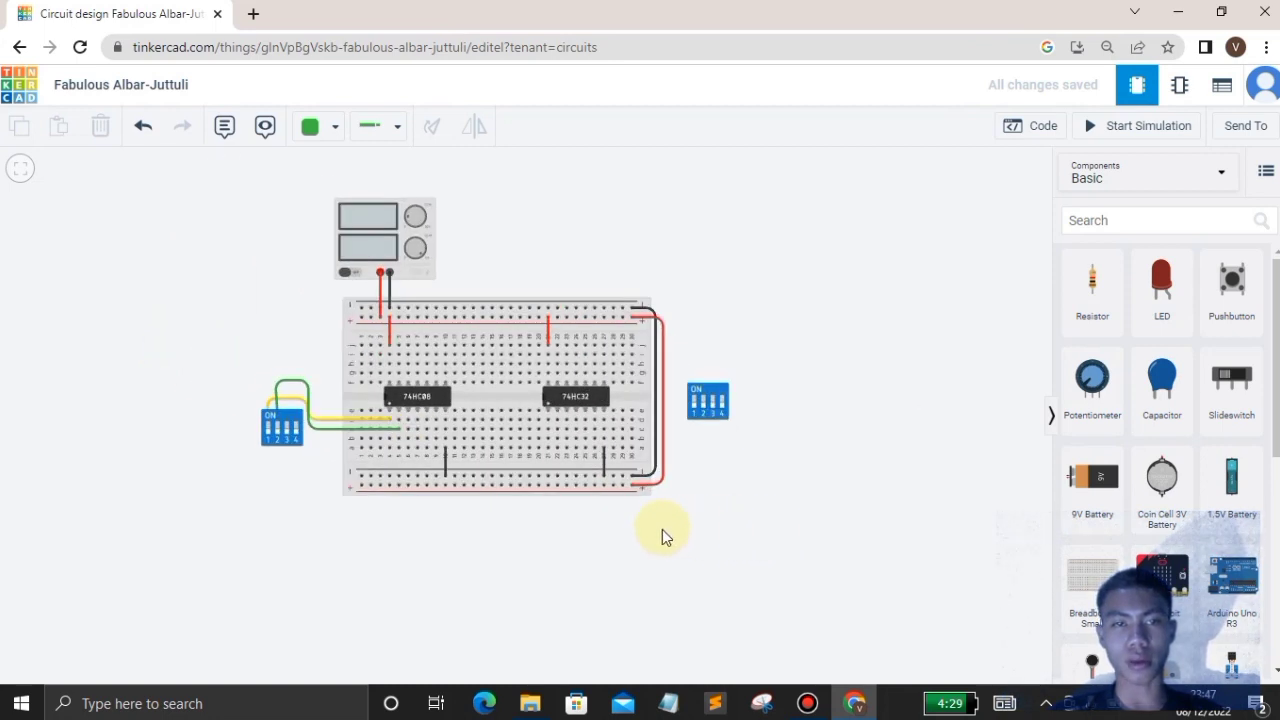
{"action": "left_click_drag", "start_coordinate": [662, 532], "coordinate": [710, 551]}
{"action": "scroll", "coordinate": [710, 551], "scroll_direction": "up", "scroll_amount": 1}
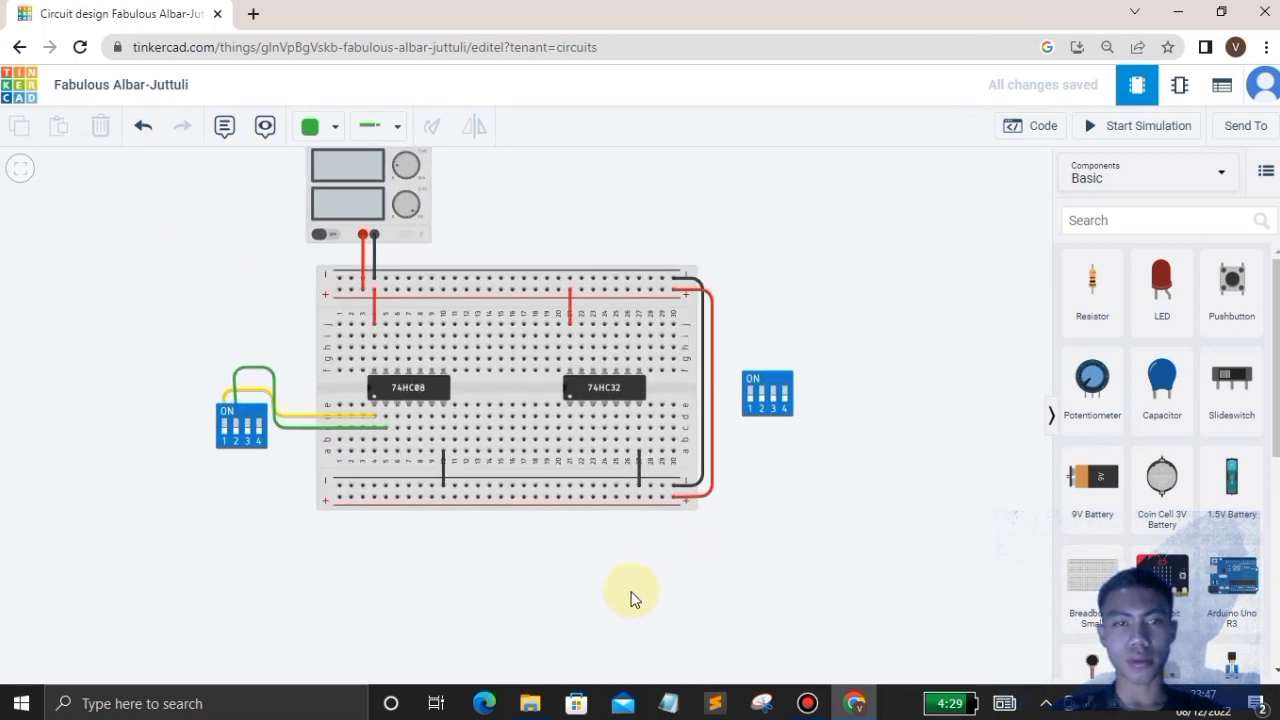
{"action": "left_click_drag", "start_coordinate": [607, 587], "coordinate": [657, 651]}
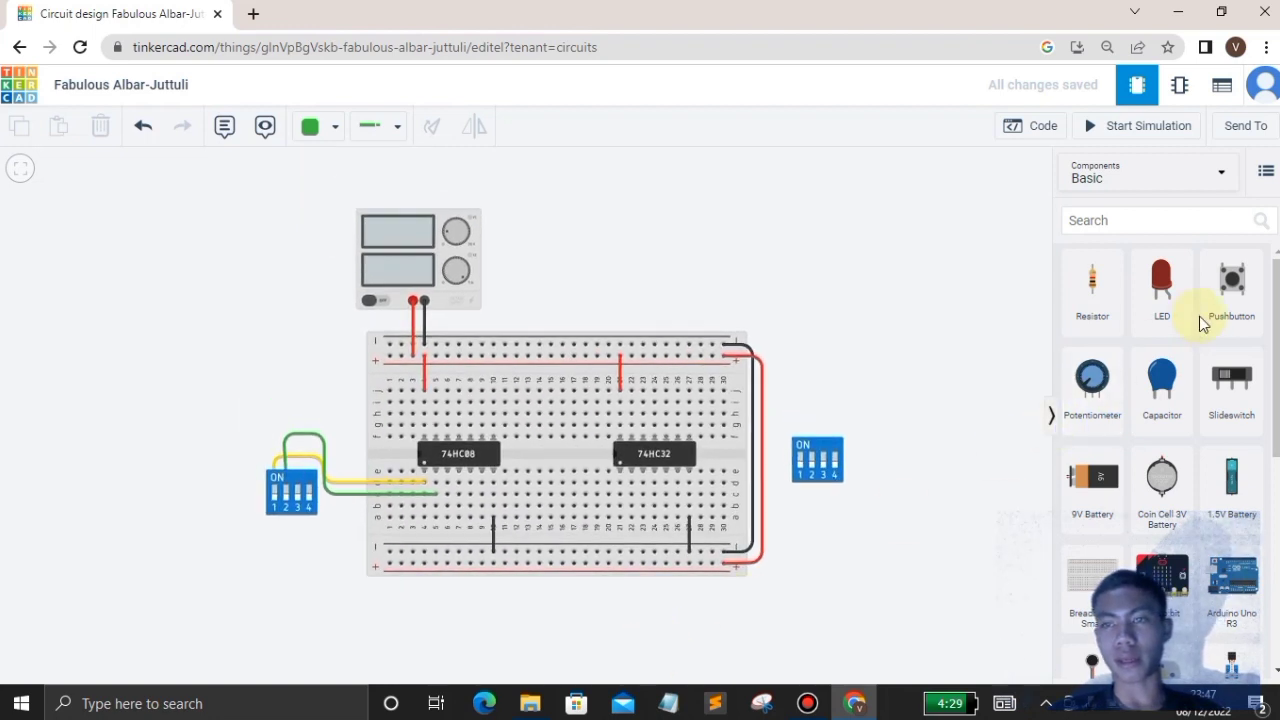
Place two red LEDs on the upper breadboard half, one in columns 11 and 12, the other in columns 29 and 30, both in row i
{"action": "left_click_drag", "start_coordinate": [1172, 305], "coordinate": [510, 407]}
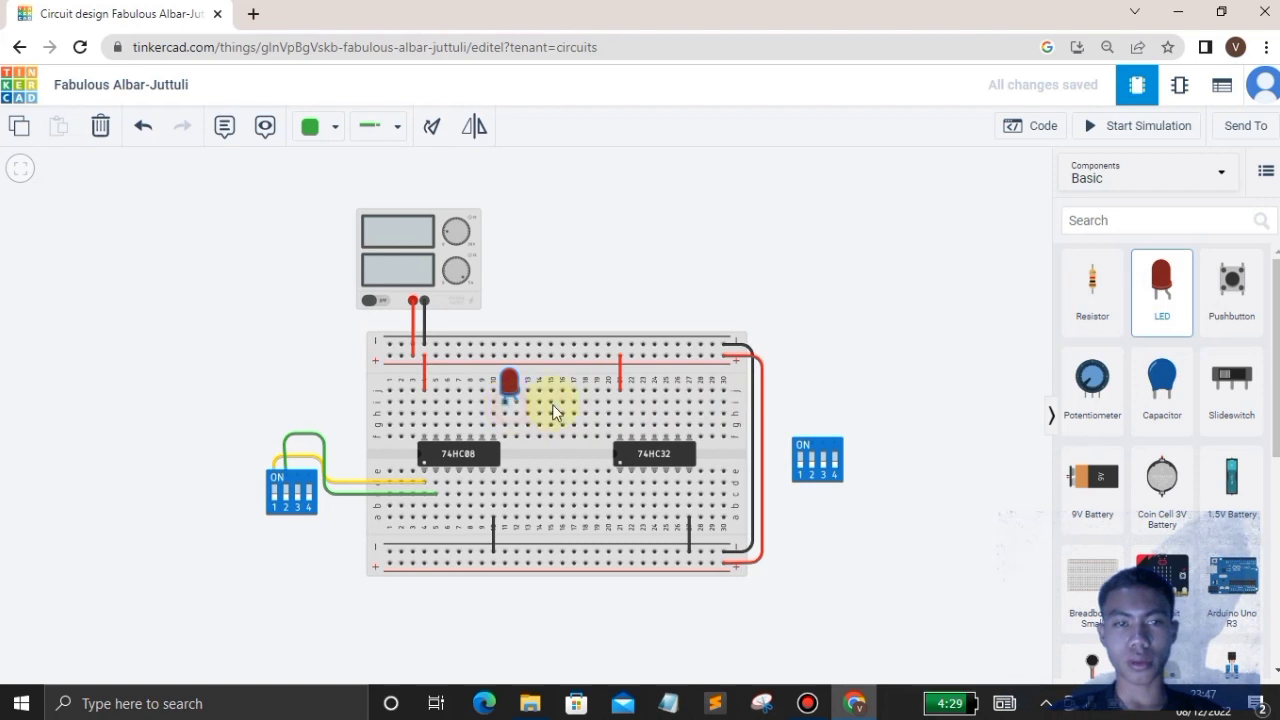
{"action": "left_click_drag", "start_coordinate": [1162, 285], "coordinate": [718, 400]}
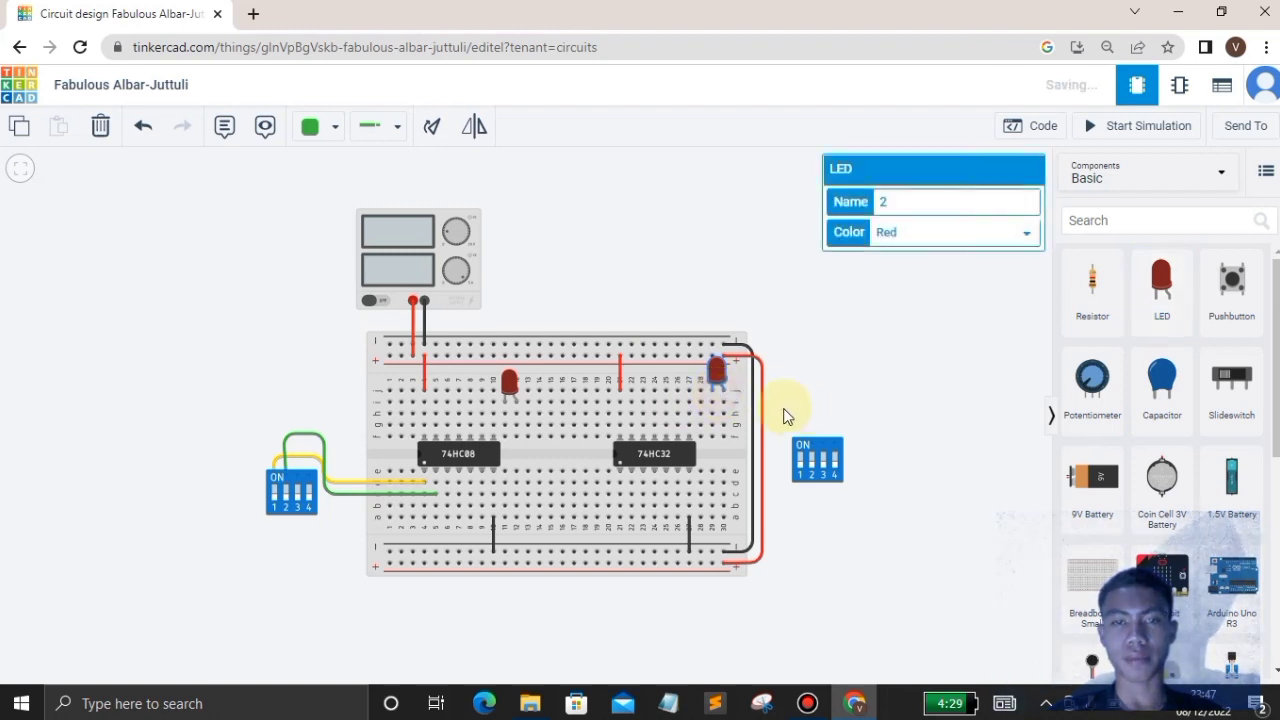
{"action": "left_click", "coordinate": [942, 378]}
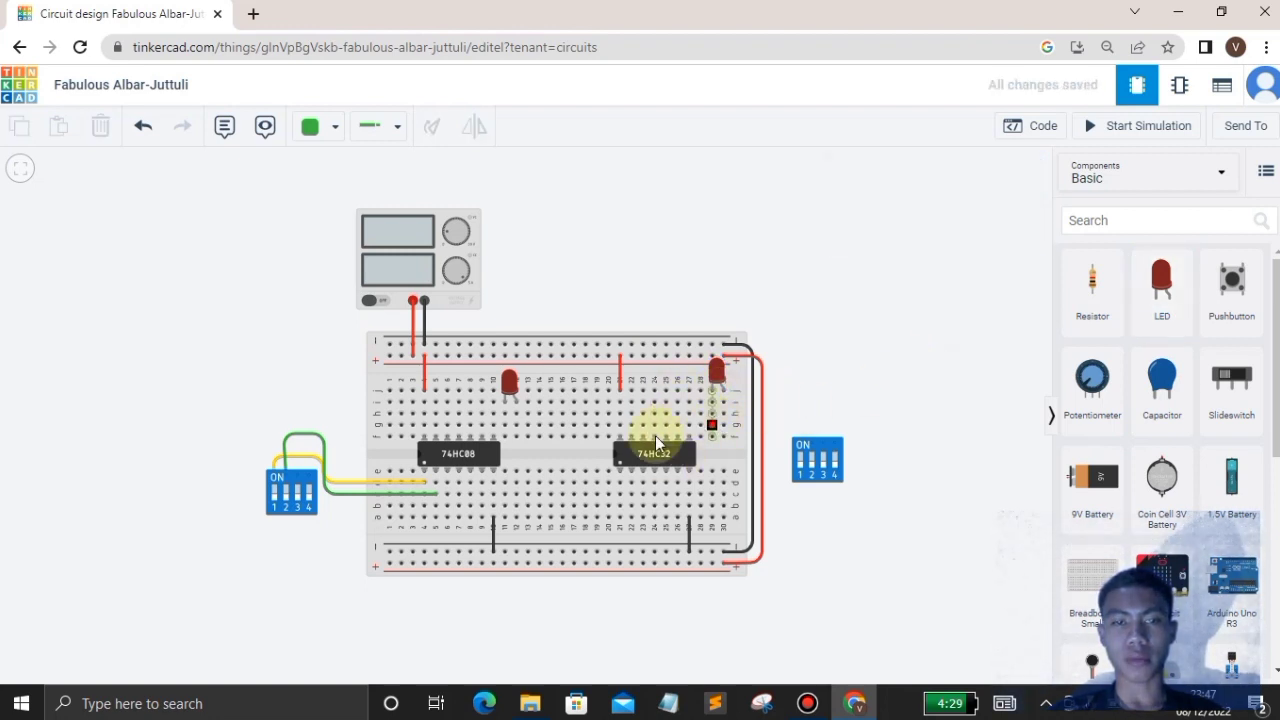
{"action": "left_click", "coordinate": [715, 371]}
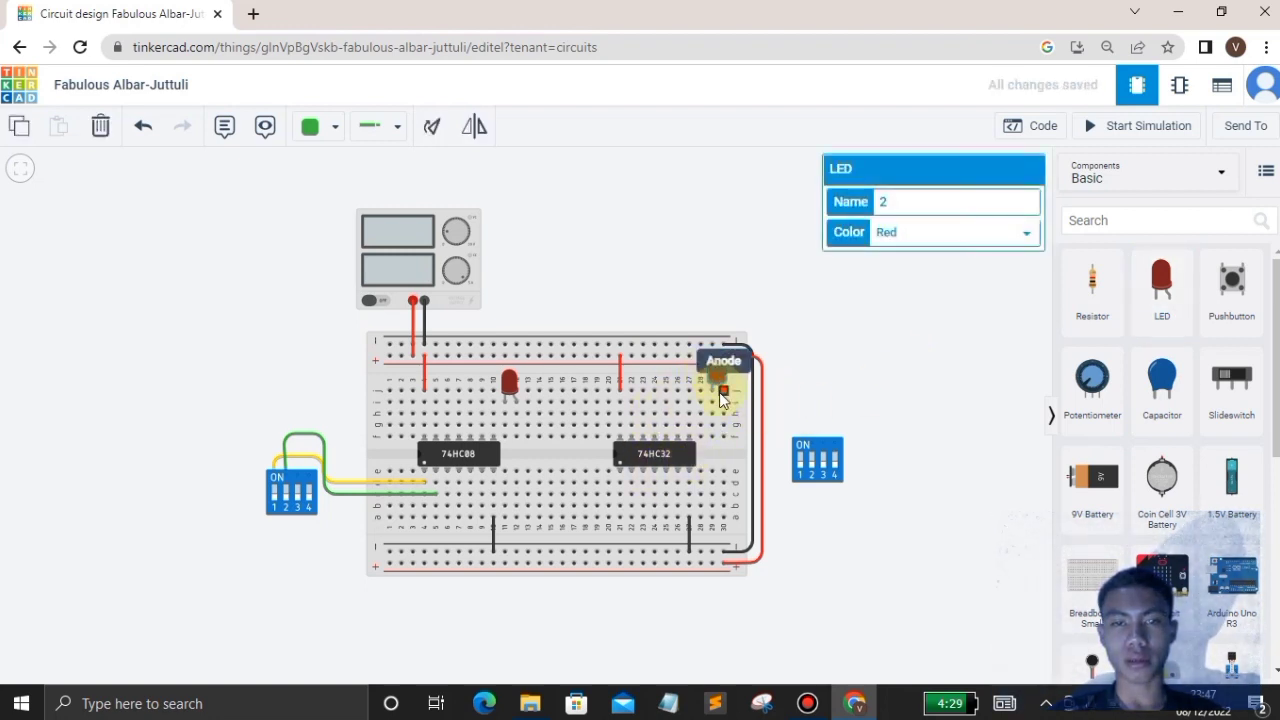
{"action": "left_click_drag", "start_coordinate": [719, 378], "coordinate": [722, 388]}
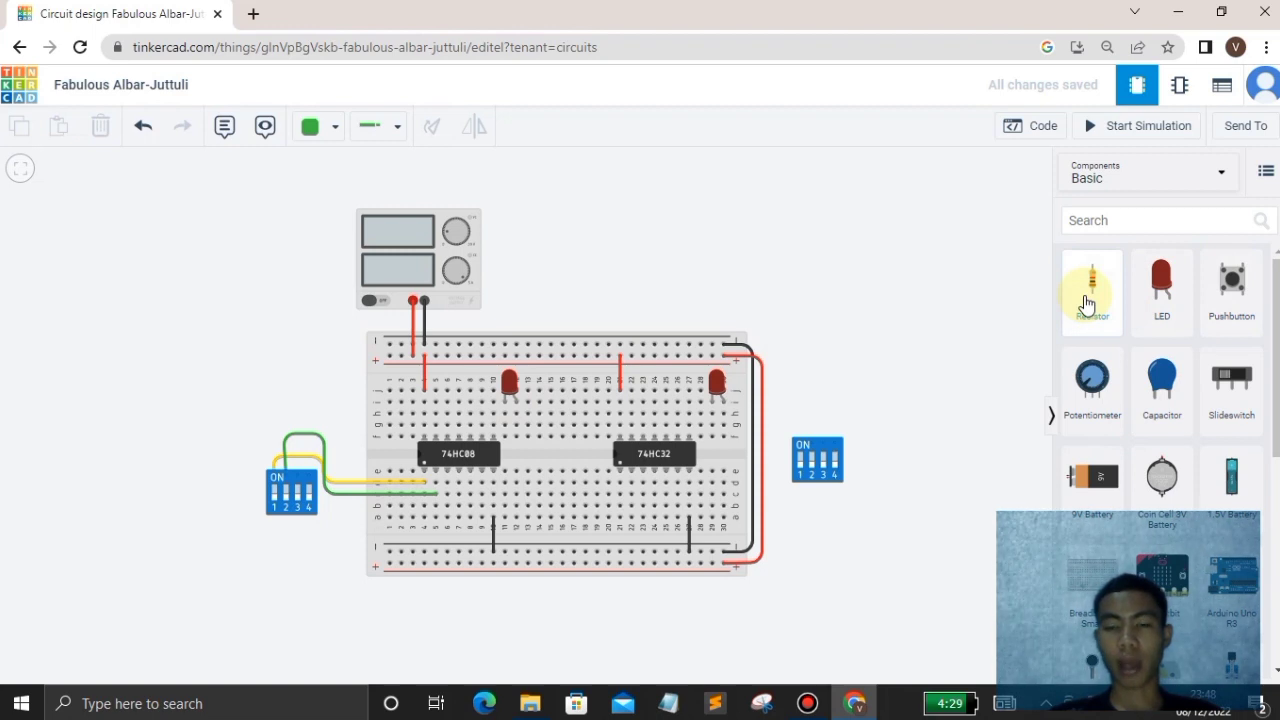
Place a resistor just above the DIP switch on the right side of the breadboard
{"action": "left_click_drag", "start_coordinate": [1086, 303], "coordinate": [826, 377]}
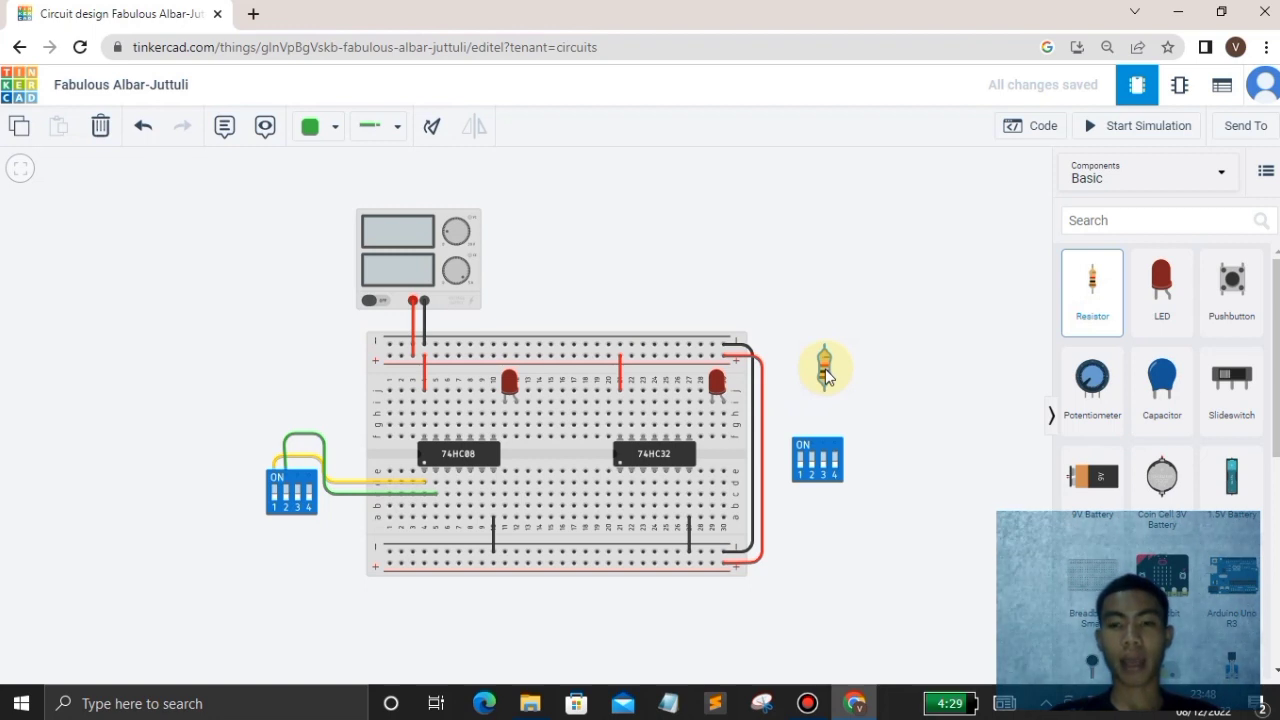
{"action": "left_click_drag", "start_coordinate": [826, 377], "coordinate": [823, 396]}
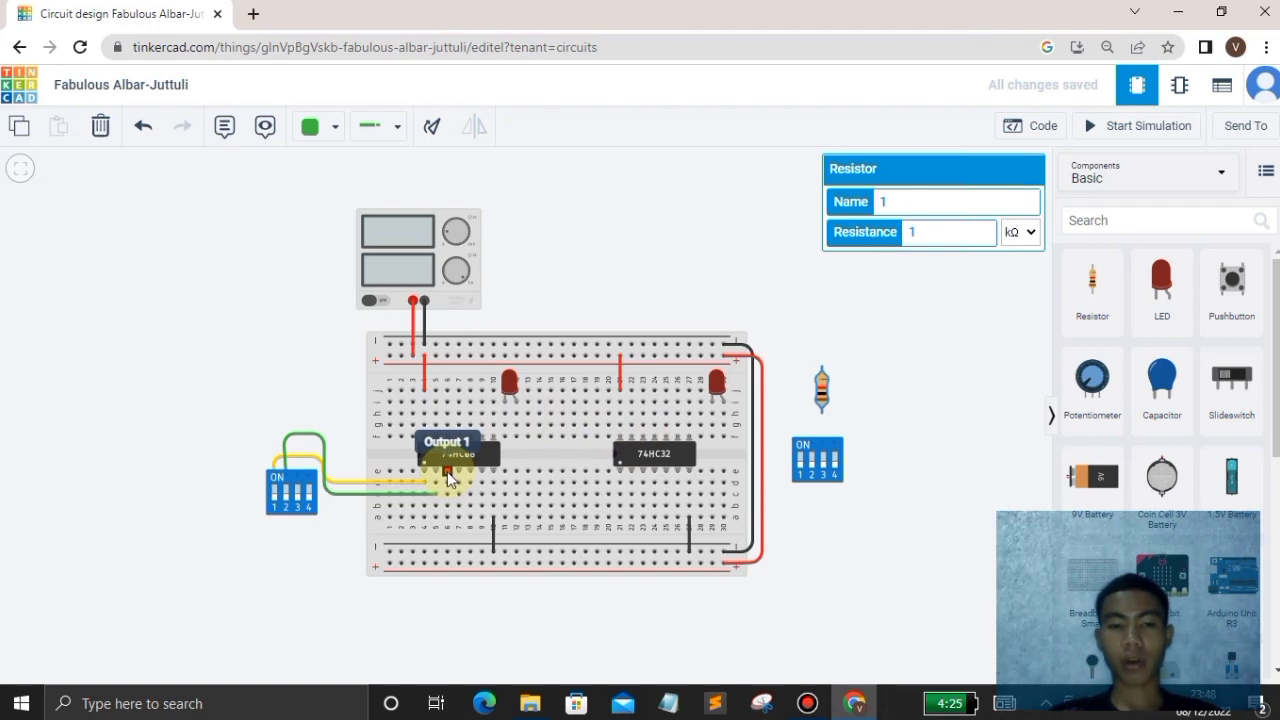
{"action": "left_click", "coordinate": [510, 383]}
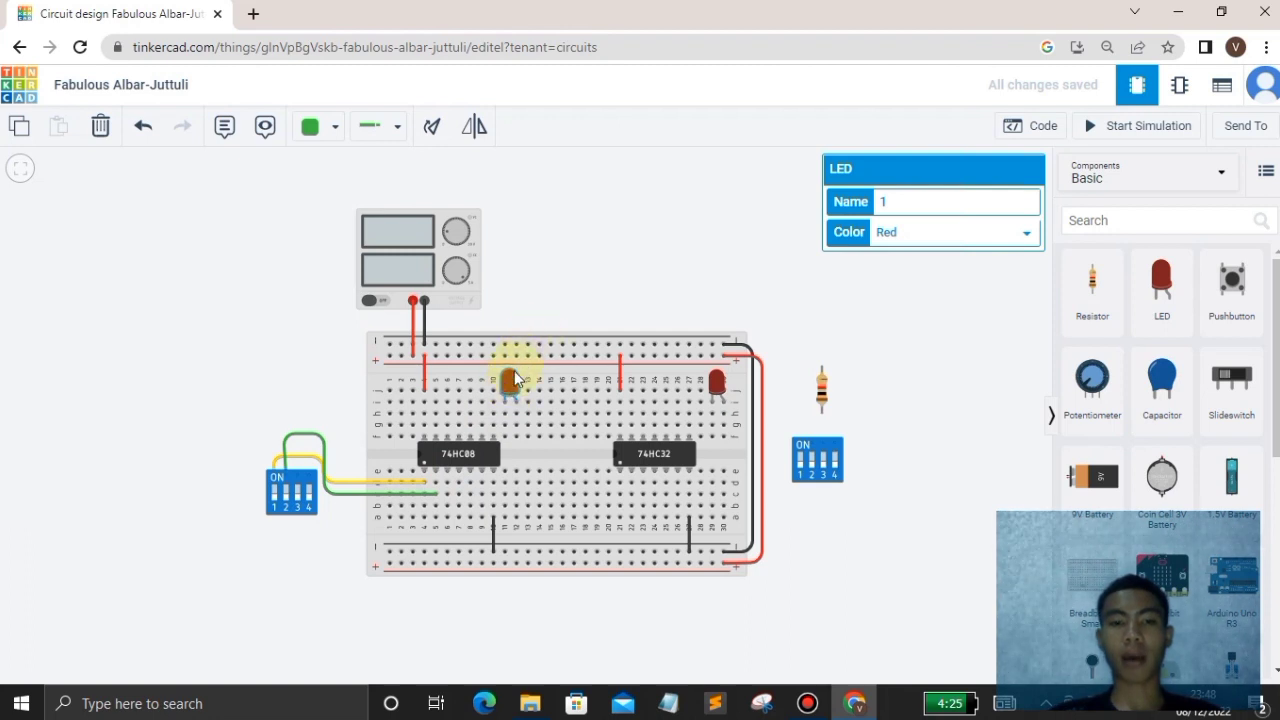
{"action": "left_click", "coordinate": [594, 277]}
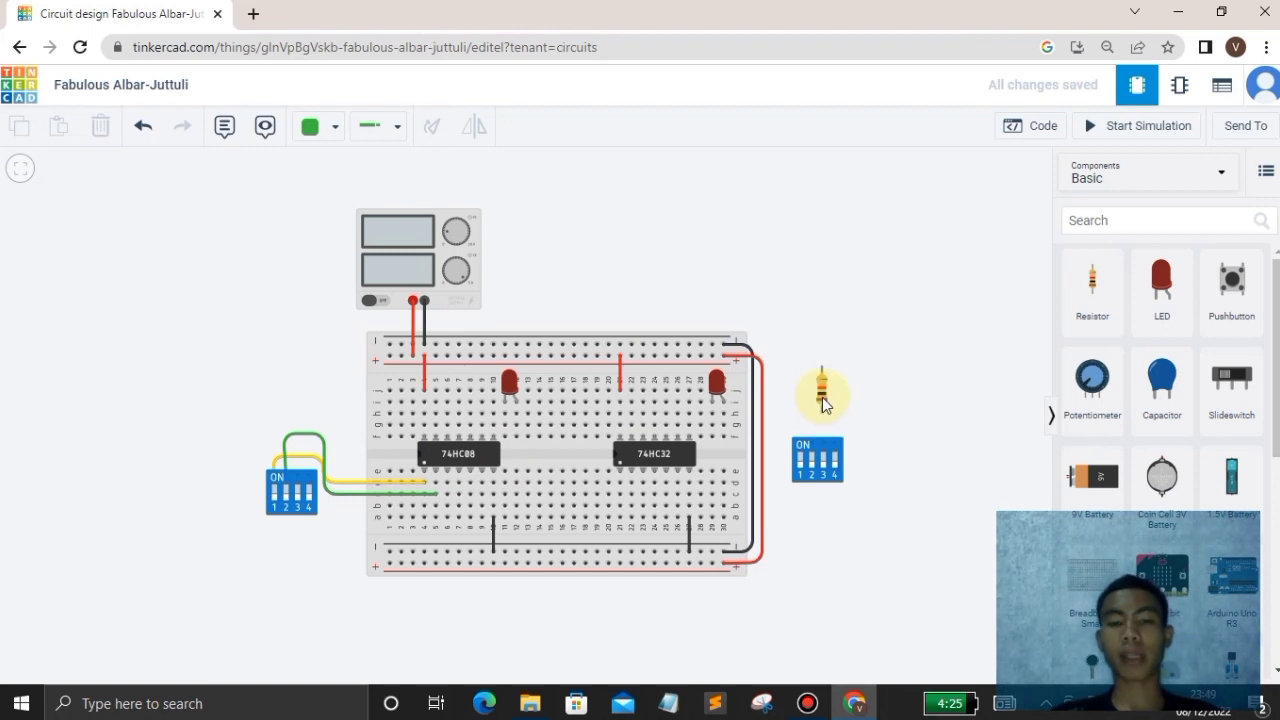
{"action": "left_click", "coordinate": [620, 402]}
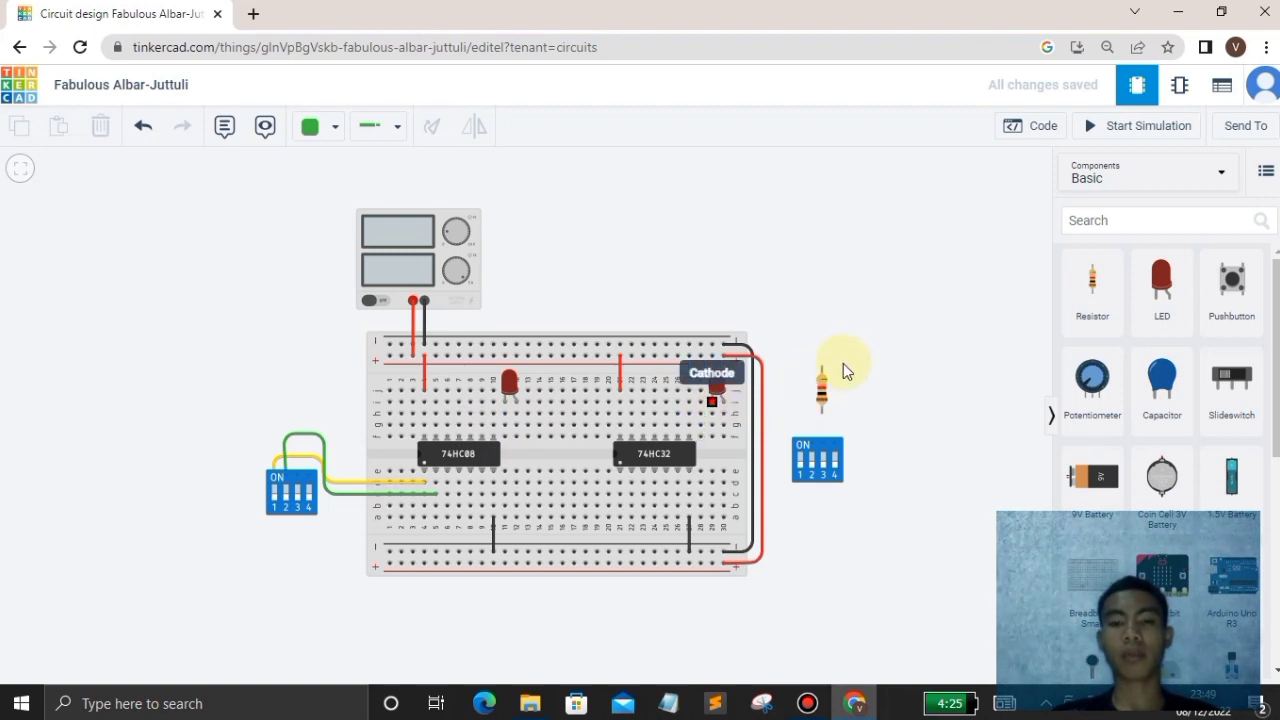
{"action": "left_click", "coordinate": [822, 398]}
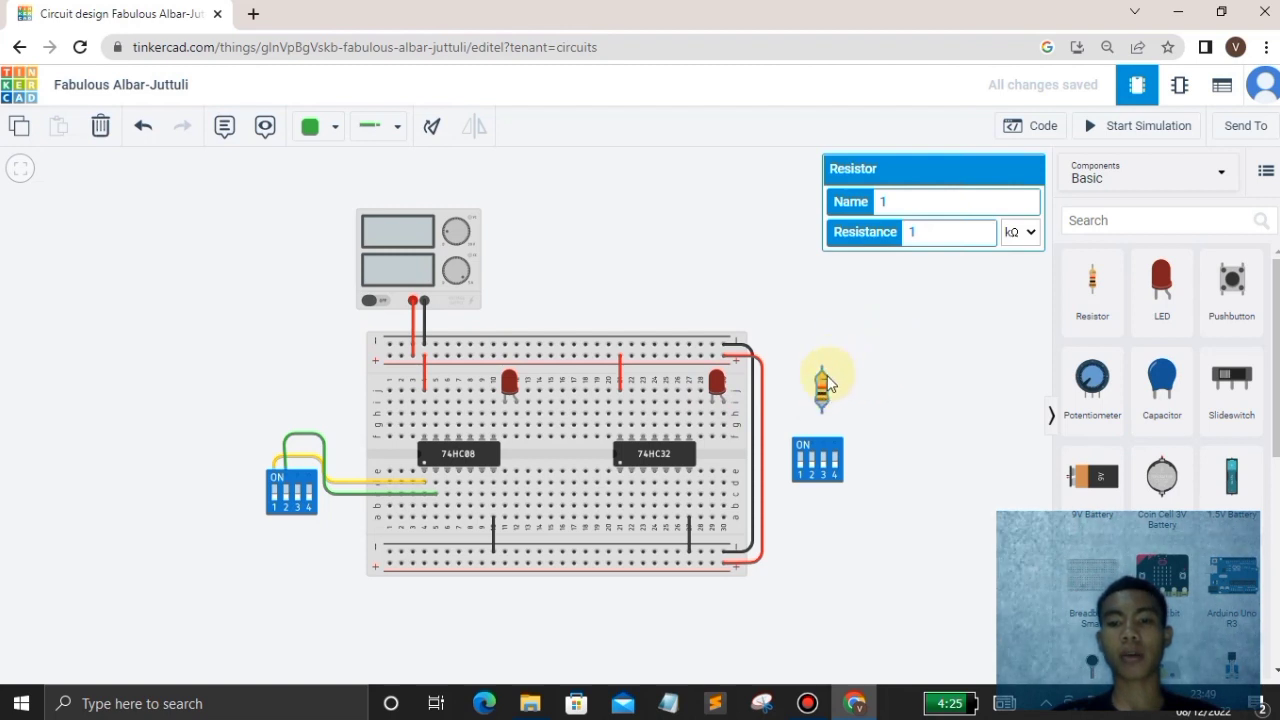
Rotate the resistor to horizontal and place it in breadboard row h, with its leads in columns 8 and 12 below the left LED
{"action": "left_click", "coordinate": [809, 398]}
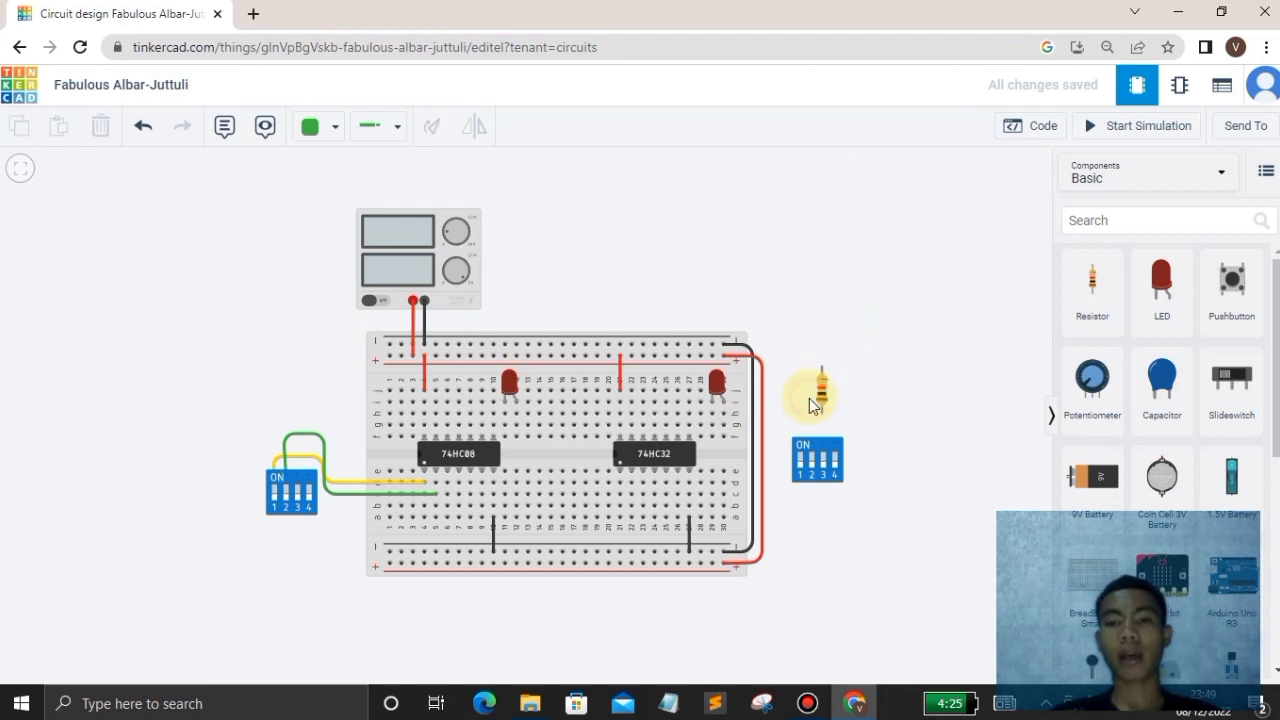
{"action": "left_click", "coordinate": [507, 391]}
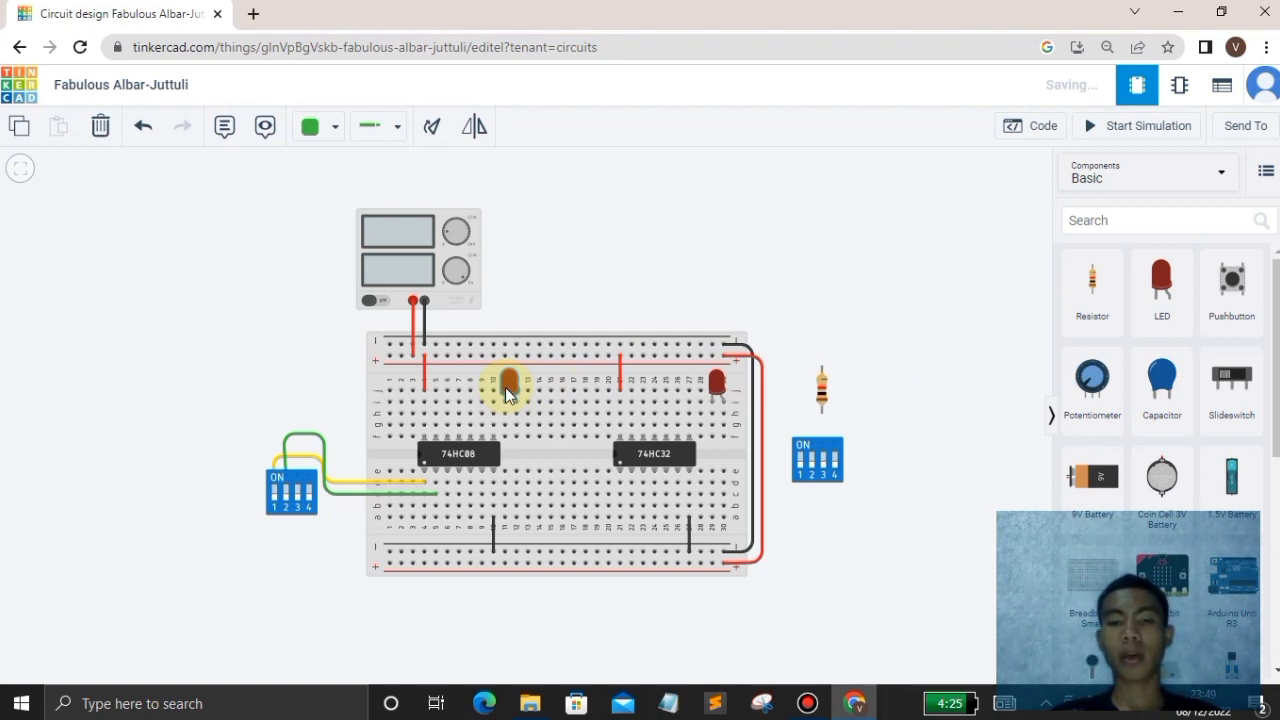
{"action": "left_click", "coordinate": [823, 385]}
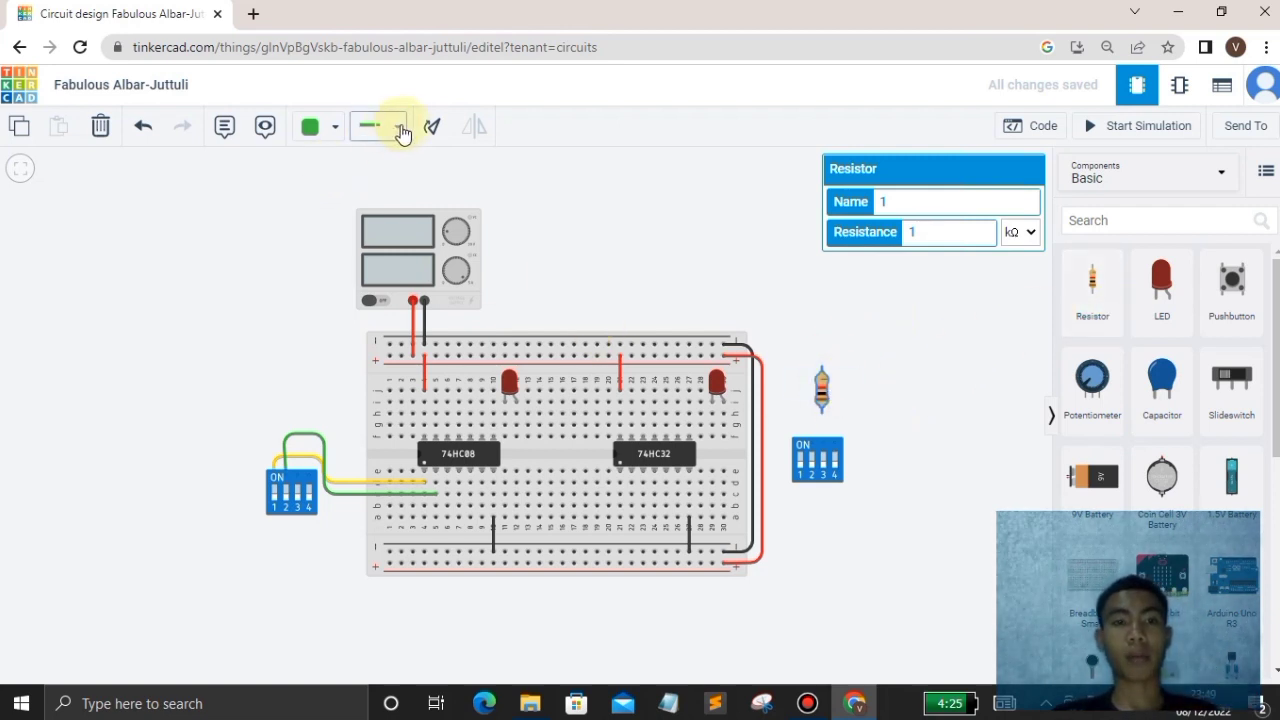
{"action": "left_click", "coordinate": [433, 127]}
{"action": "left_click", "coordinate": [434, 127]}
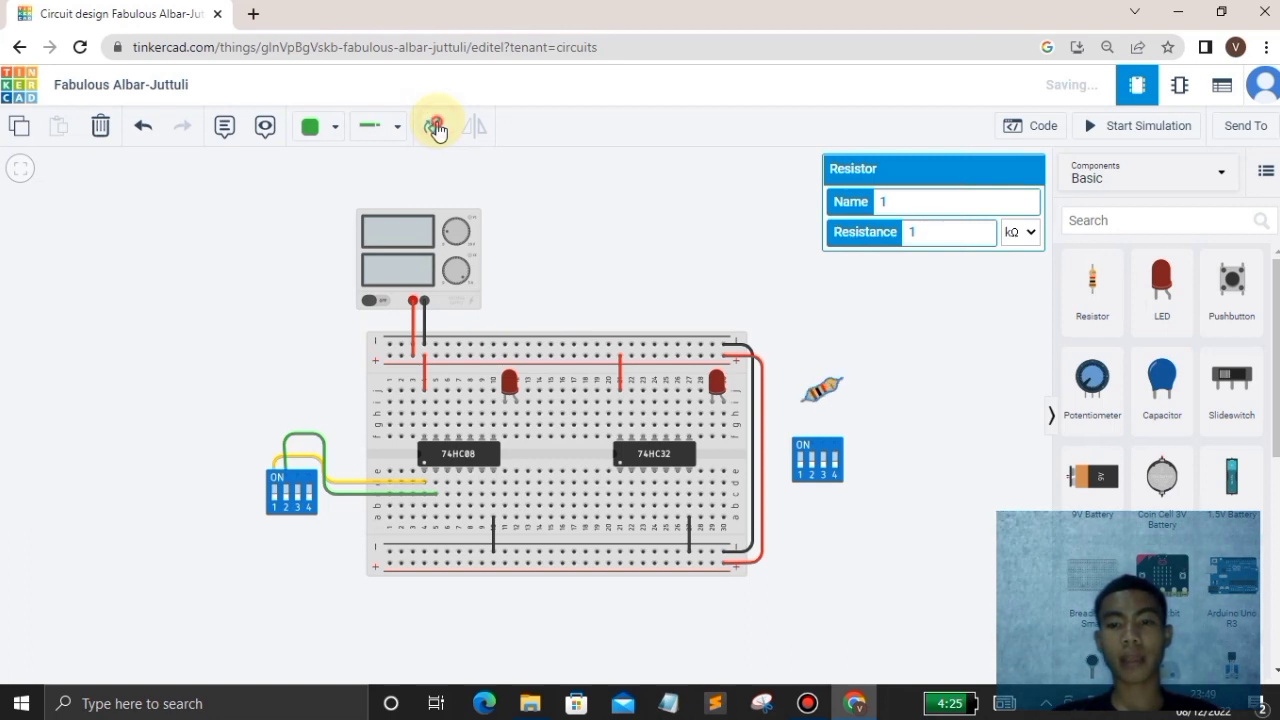
{"action": "left_click", "coordinate": [434, 127]}
{"action": "left_click_drag", "start_coordinate": [815, 396], "coordinate": [487, 500]}
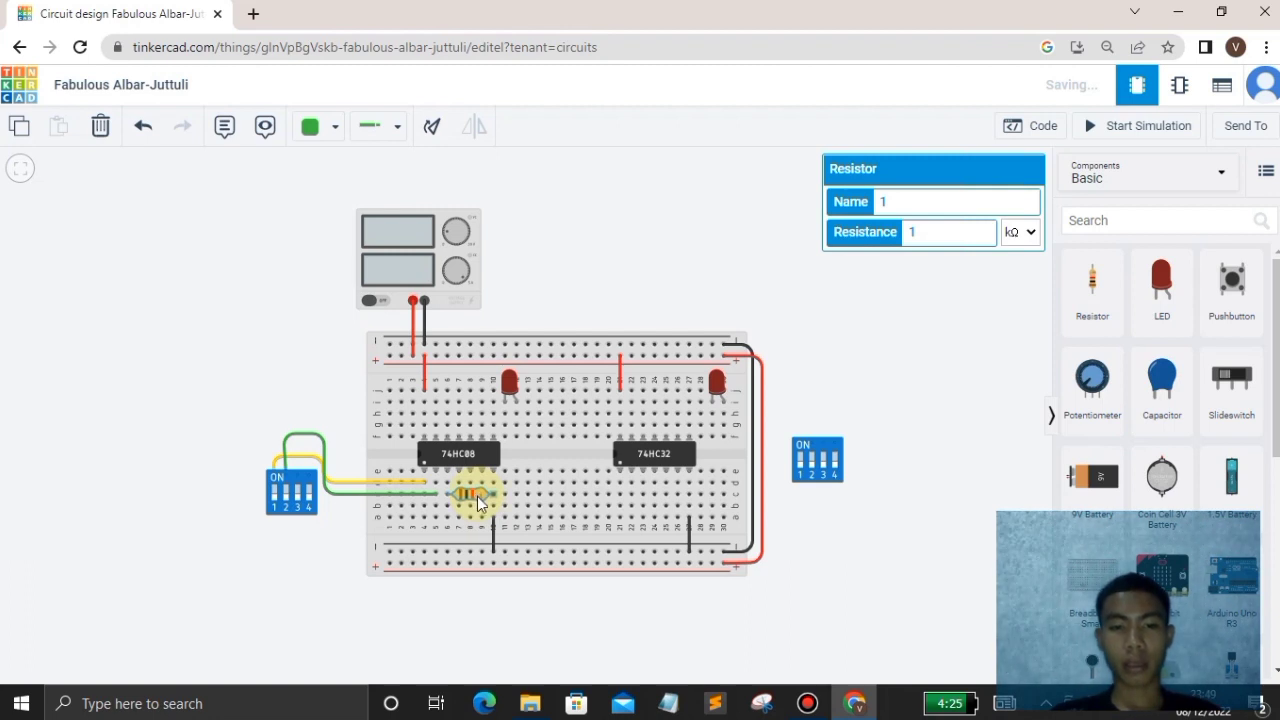
{"action": "left_click_drag", "start_coordinate": [477, 496], "coordinate": [489, 420]}
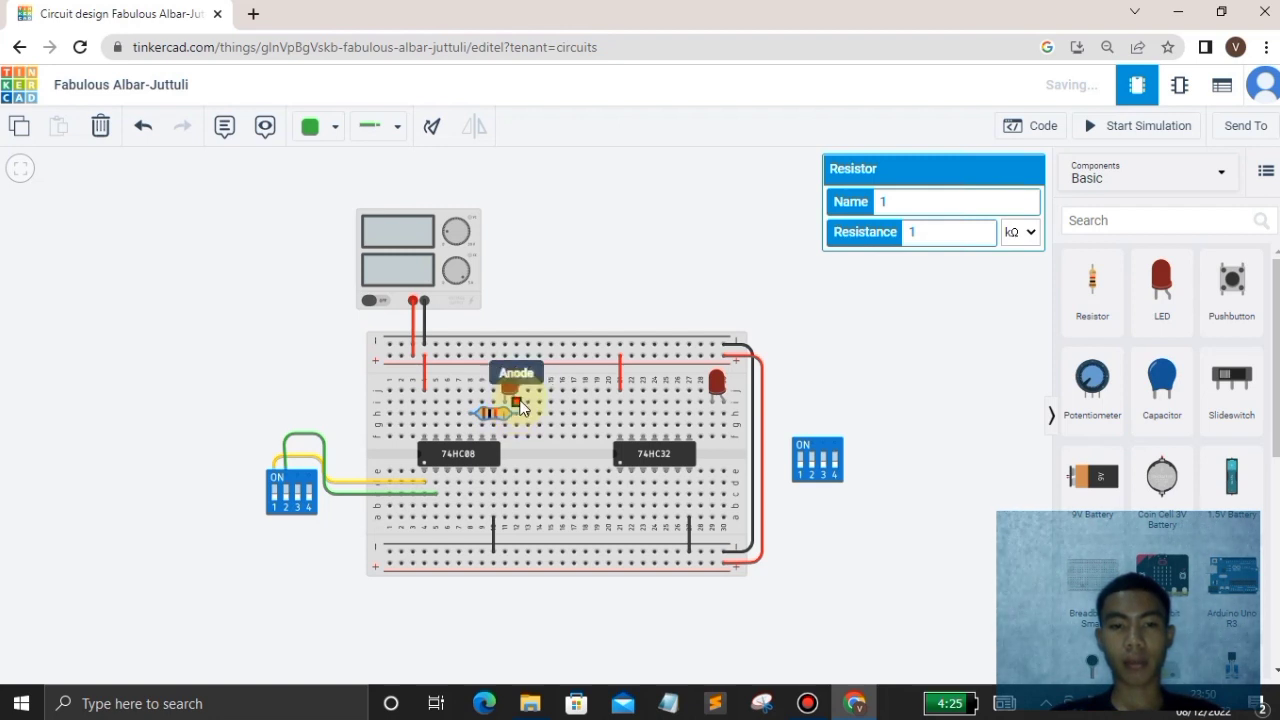
Wire the resistor's column 8 lead to the 74HC08's Output 1 pin and colour the wire blue
{"action": "left_click", "coordinate": [471, 413]}
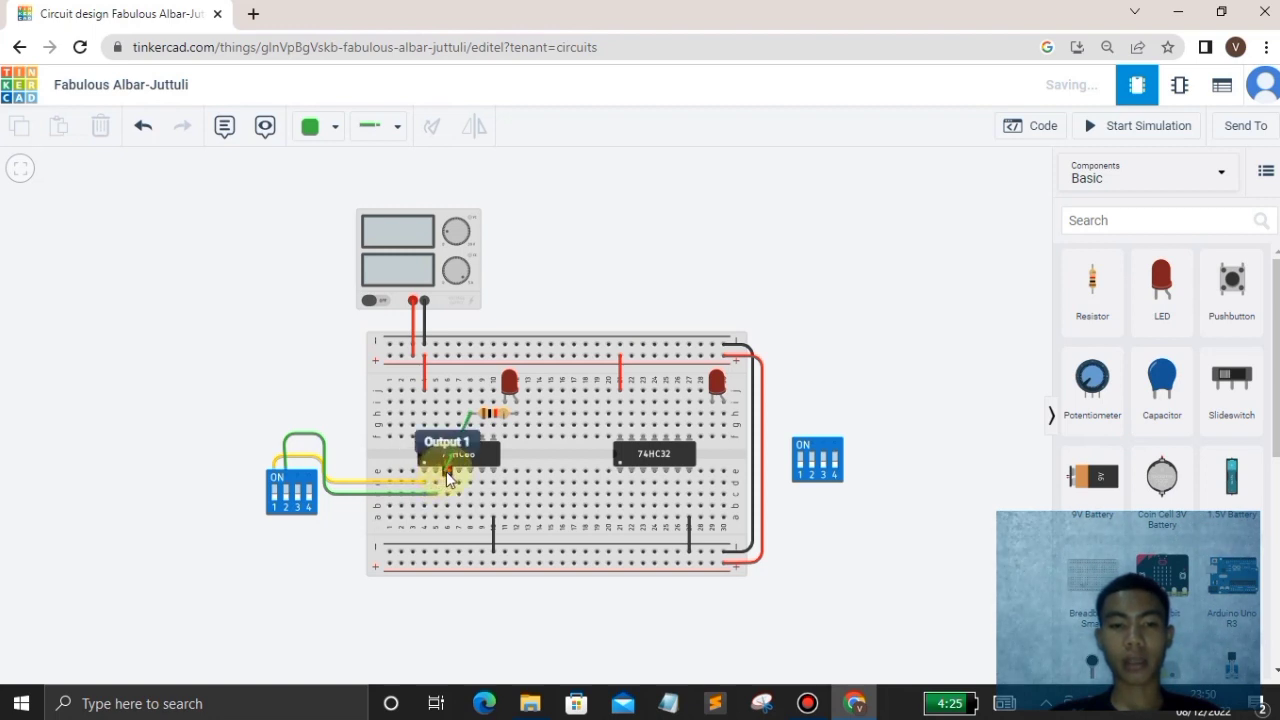
{"action": "left_click", "coordinate": [447, 478]}
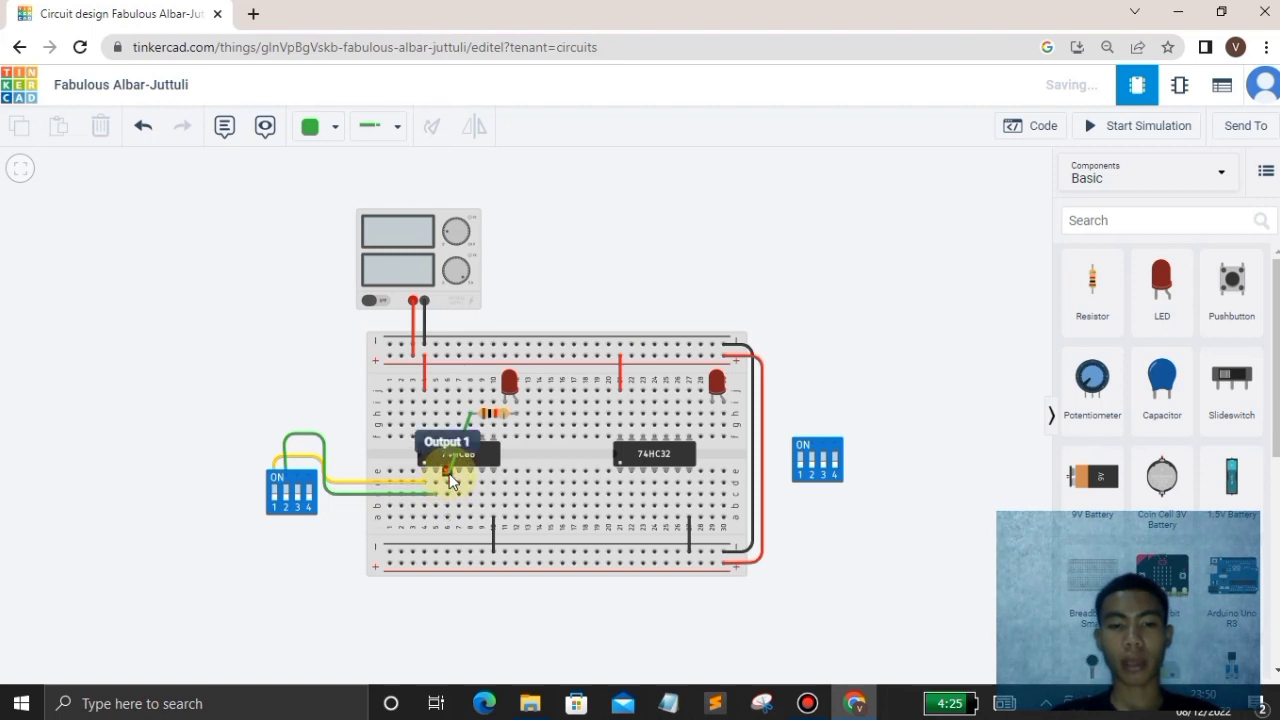
{"action": "left_click", "coordinate": [448, 473]}
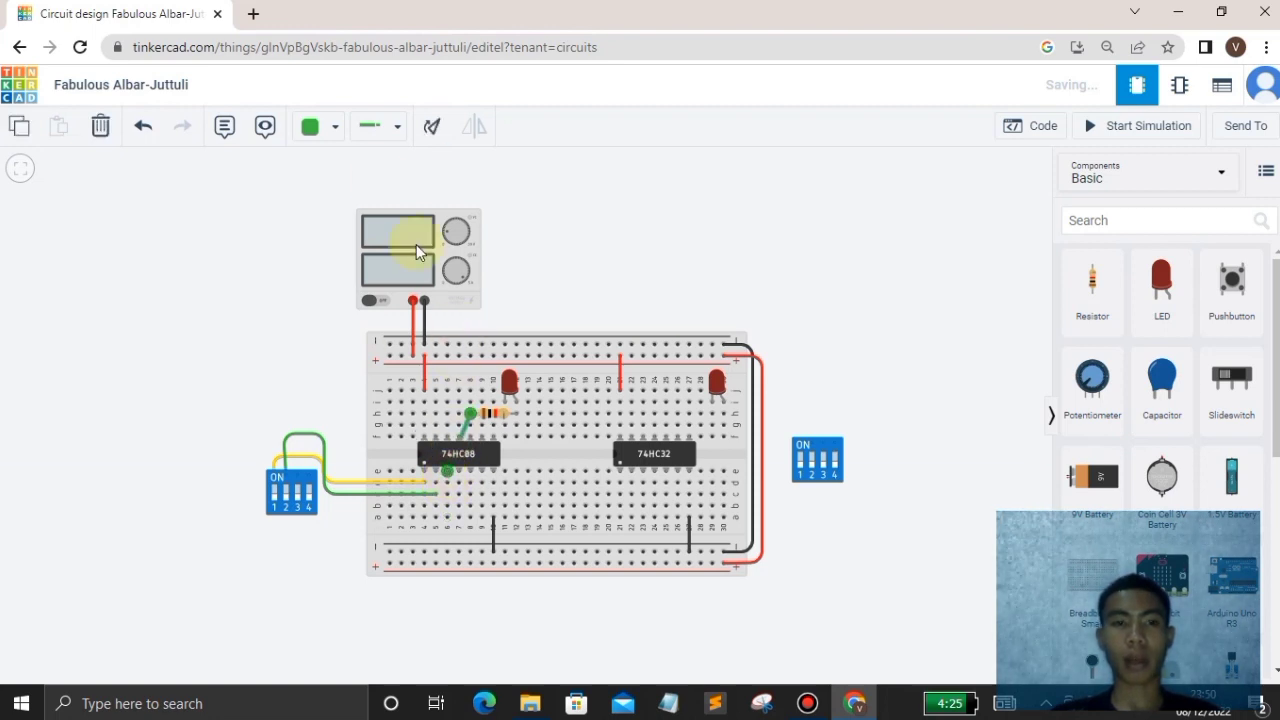
{"action": "left_click", "coordinate": [338, 128]}
{"action": "left_click", "coordinate": [394, 368]}
{"action": "left_click", "coordinate": [621, 294]}
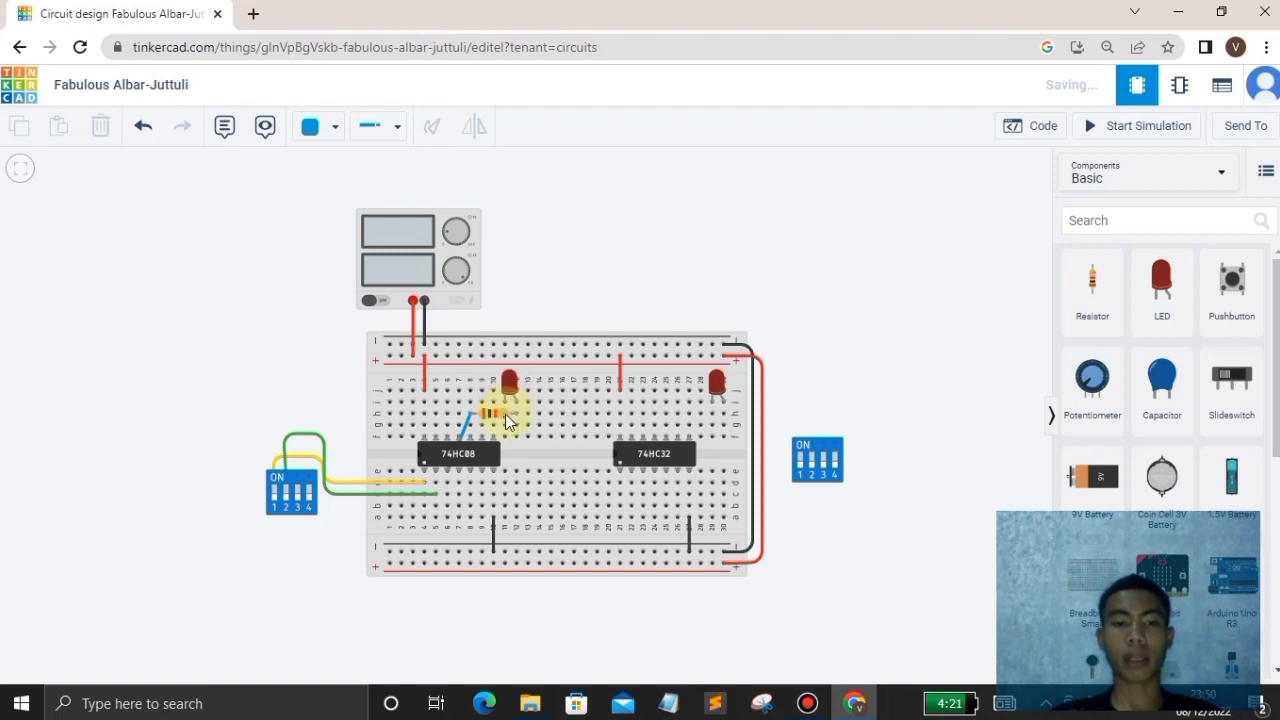
Wire the left LED's column 11 leg to the upper negative rail and colour the wire black
{"action": "left_click_drag", "start_coordinate": [505, 405], "coordinate": [500, 385]}
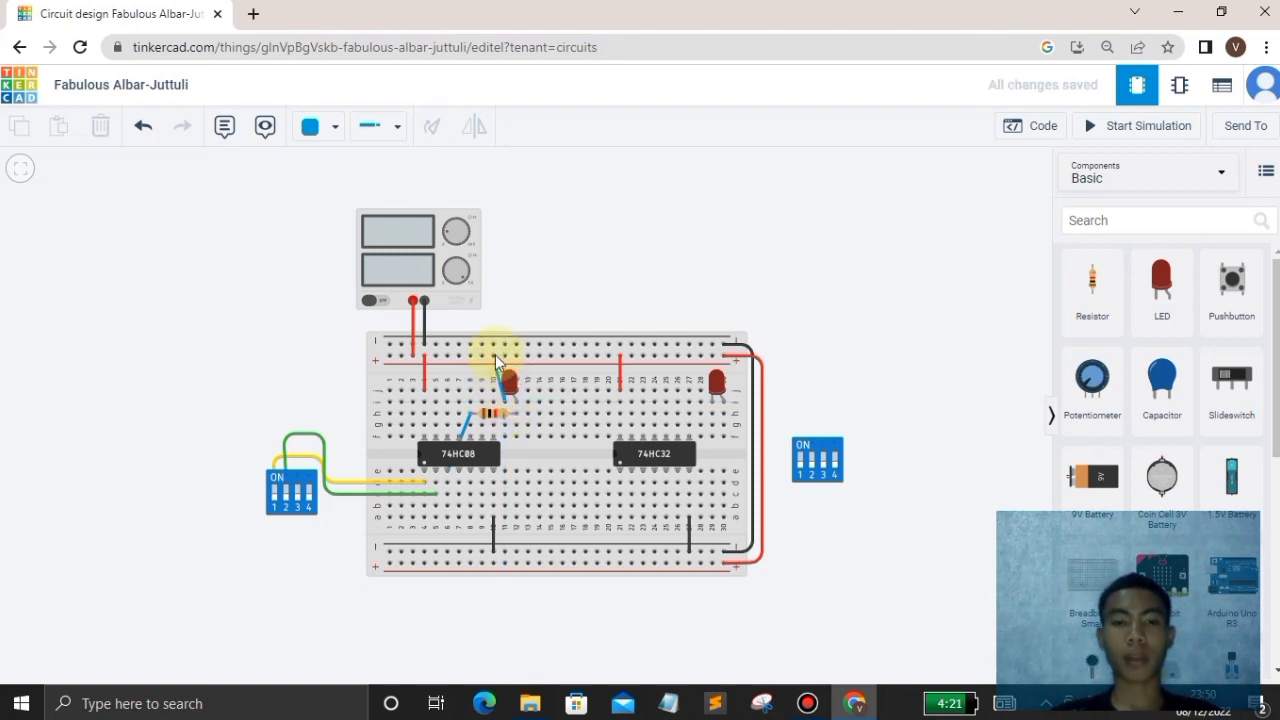
{"action": "left_click", "coordinate": [504, 345]}
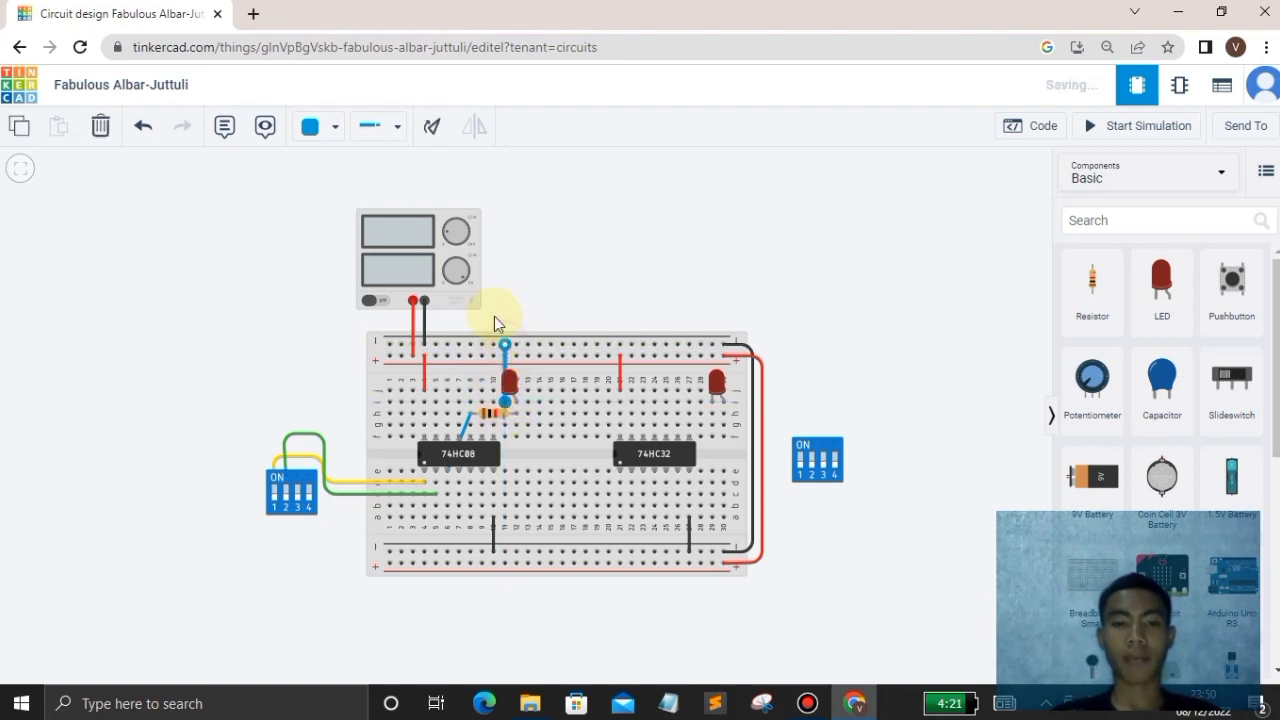
{"action": "left_click", "coordinate": [328, 128]}
{"action": "left_click", "coordinate": [352, 177]}
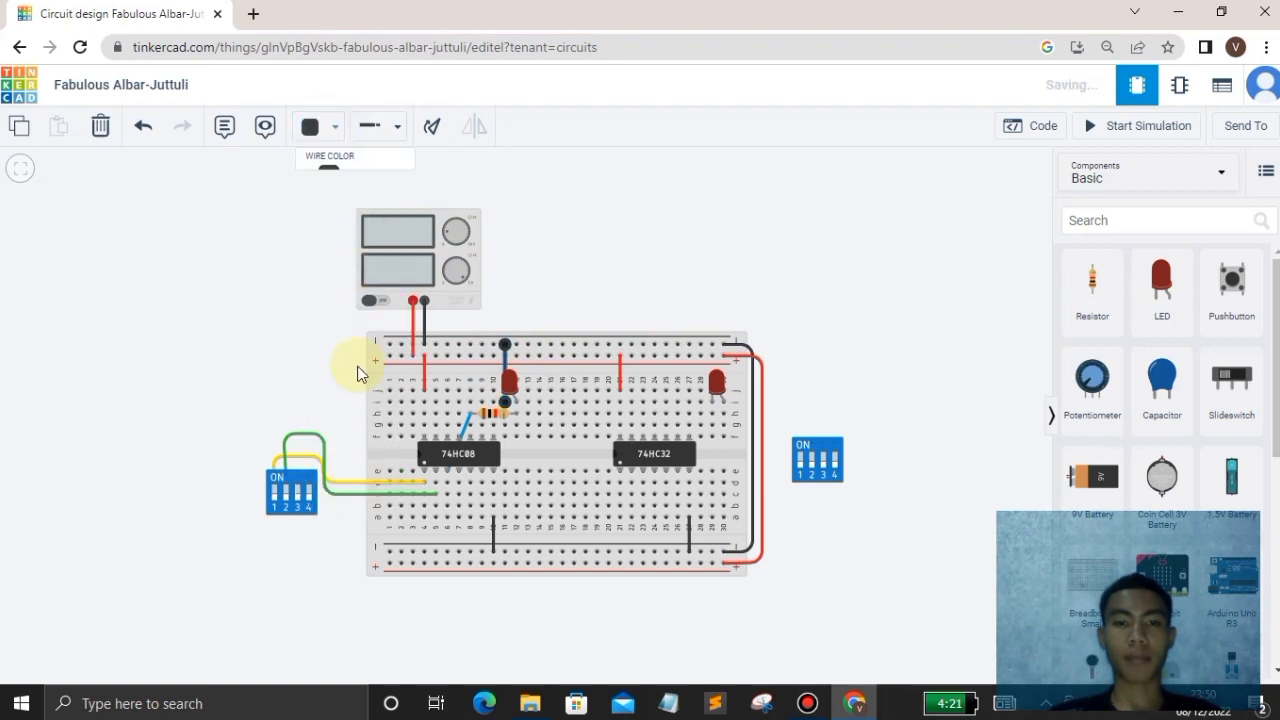
{"action": "left_click", "coordinate": [262, 404]}
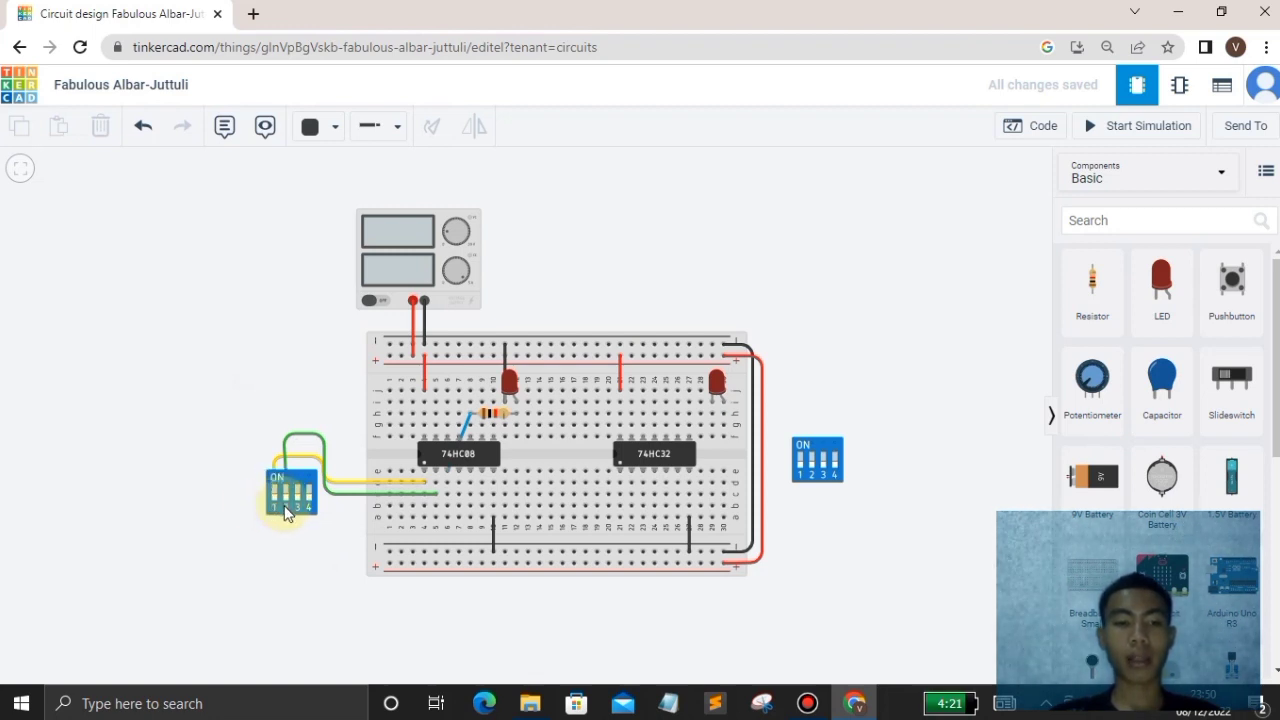
Wire the lower terminal of switch 2 on the left DIP switch to the lower positive rail's first hole, coloured red
{"action": "left_click", "coordinate": [287, 511]}
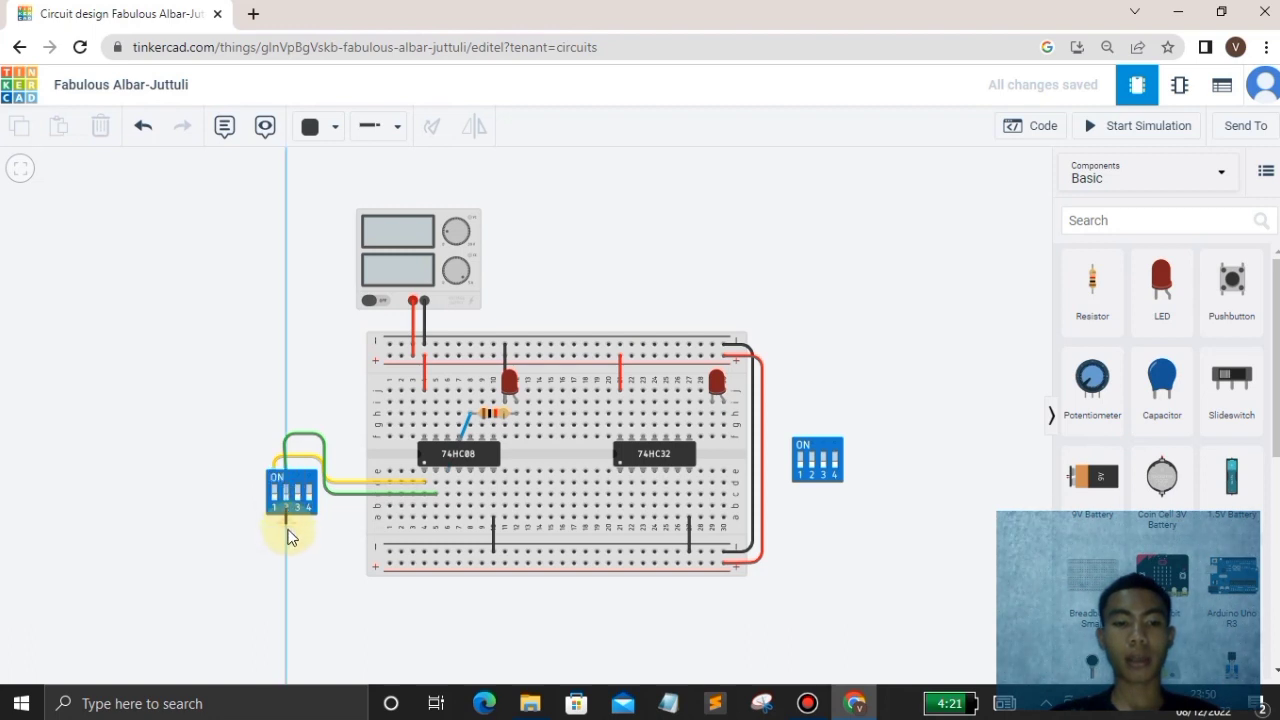
{"action": "left_click", "coordinate": [286, 578]}
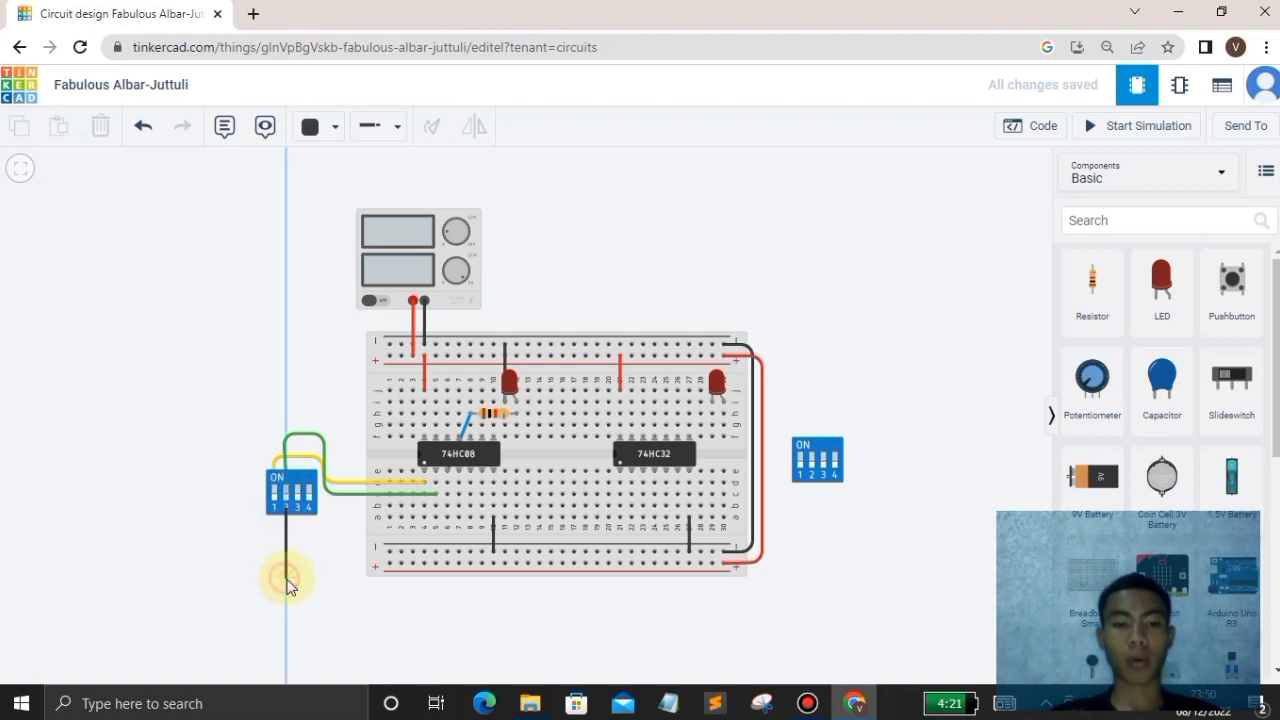
{"action": "left_click", "coordinate": [389, 565]}
{"action": "left_click", "coordinate": [316, 128]}
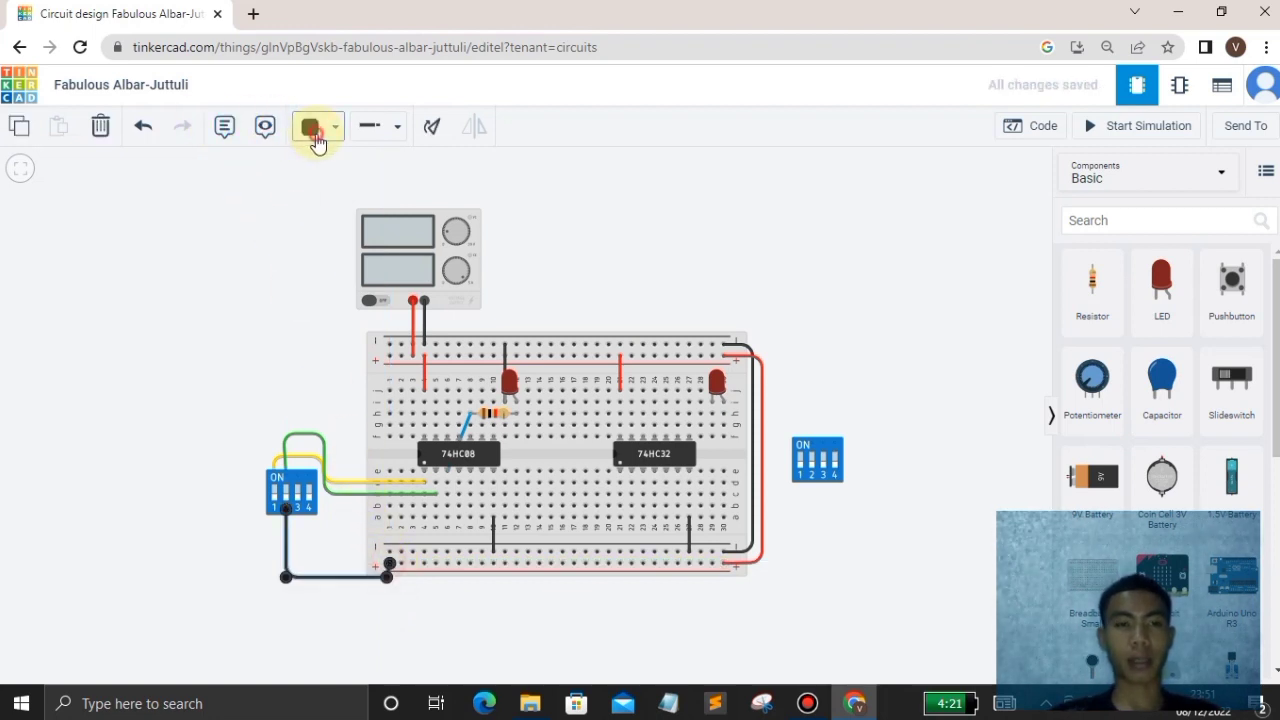
{"action": "left_click", "coordinate": [342, 207]}
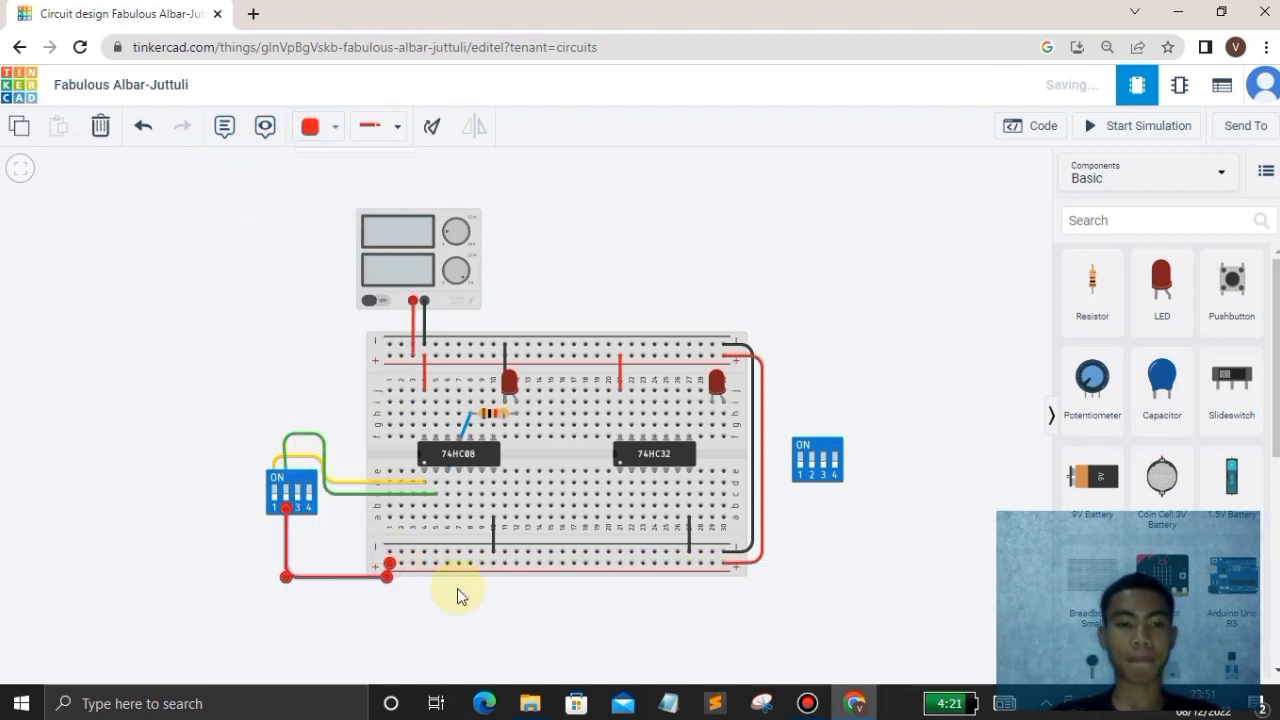
Run a red wire from the second hole of the lower positive rail to the left DIP switch's lower switch 1 terminal
{"action": "left_click", "coordinate": [400, 564]}
{"action": "left_click", "coordinate": [400, 580]}
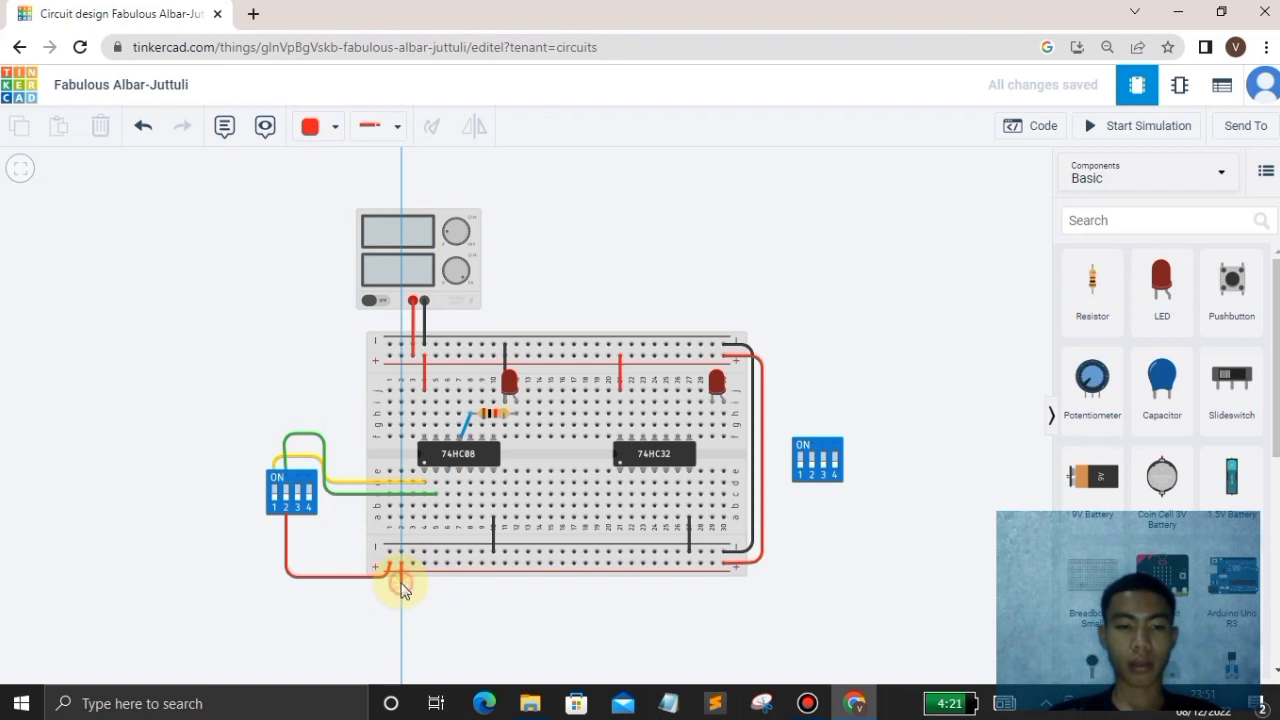
{"action": "left_click", "coordinate": [274, 584]}
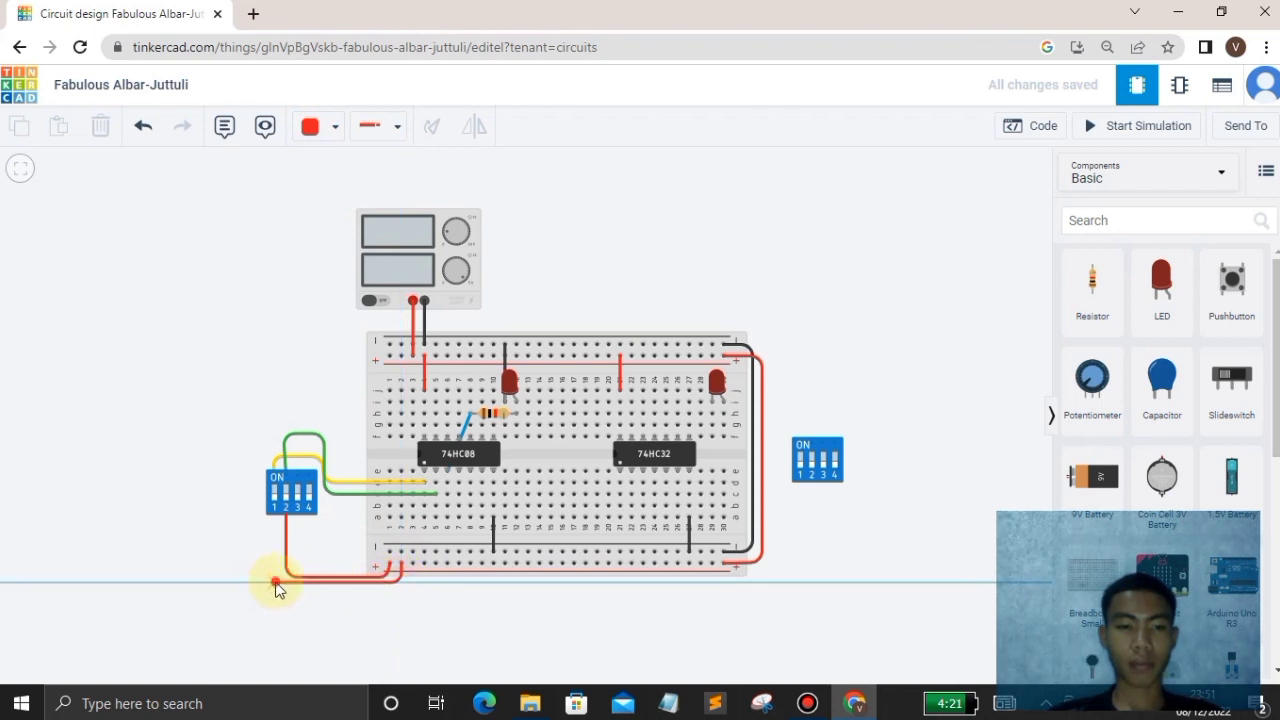
{"action": "left_click", "coordinate": [274, 506]}
{"action": "left_click", "coordinate": [331, 519]}
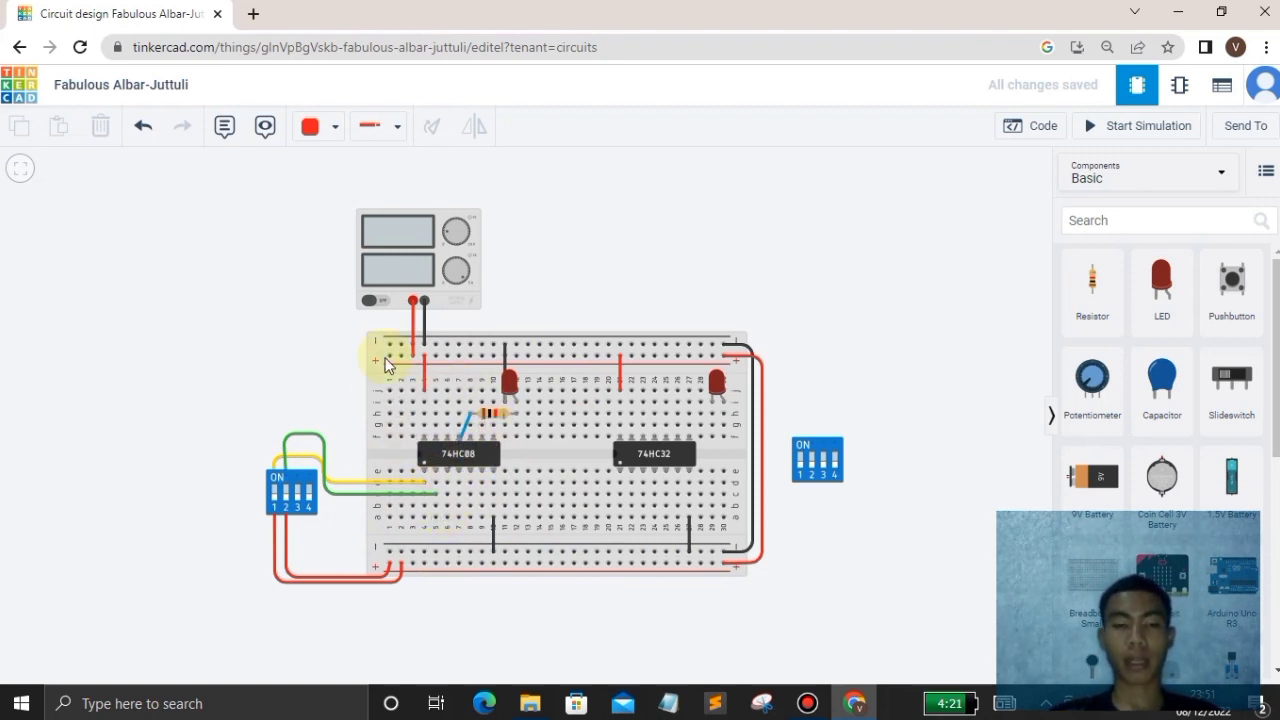
Run the simulation, toggle the left DIP switch to test the AND gate's LED output, and stop the simulation
{"action": "left_click", "coordinate": [1162, 131]}
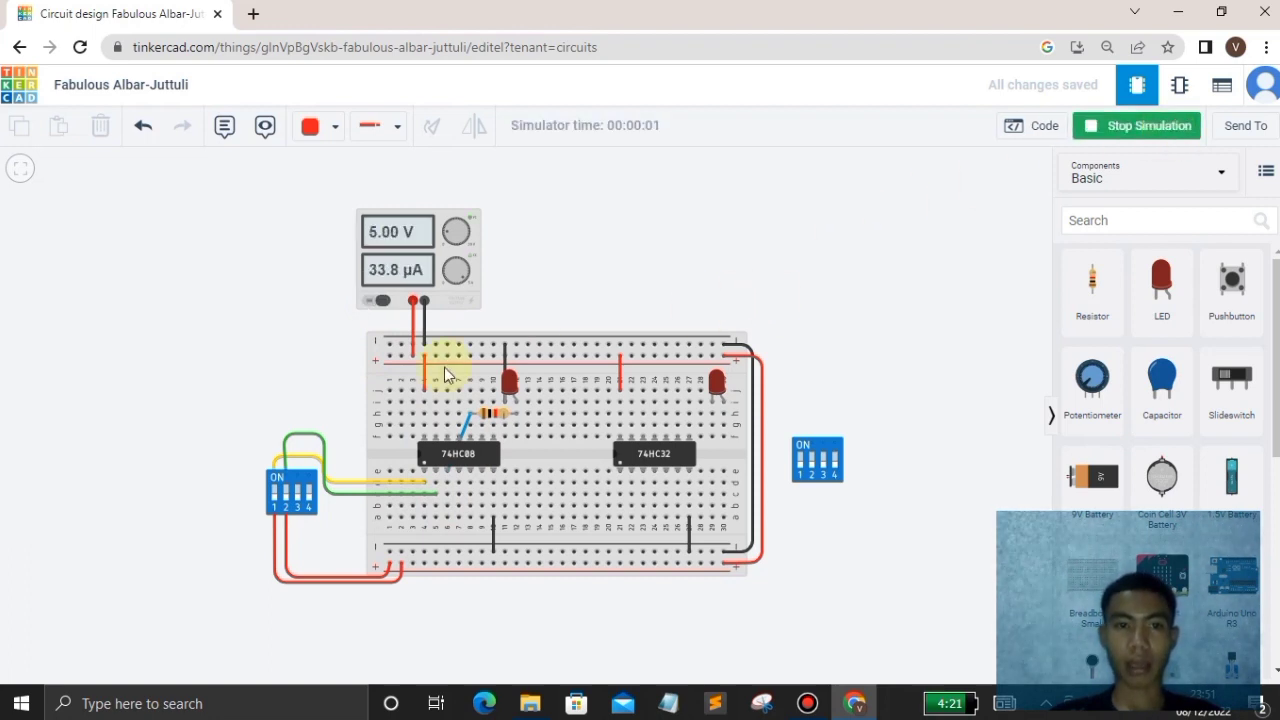
{"action": "left_click", "coordinate": [286, 492]}
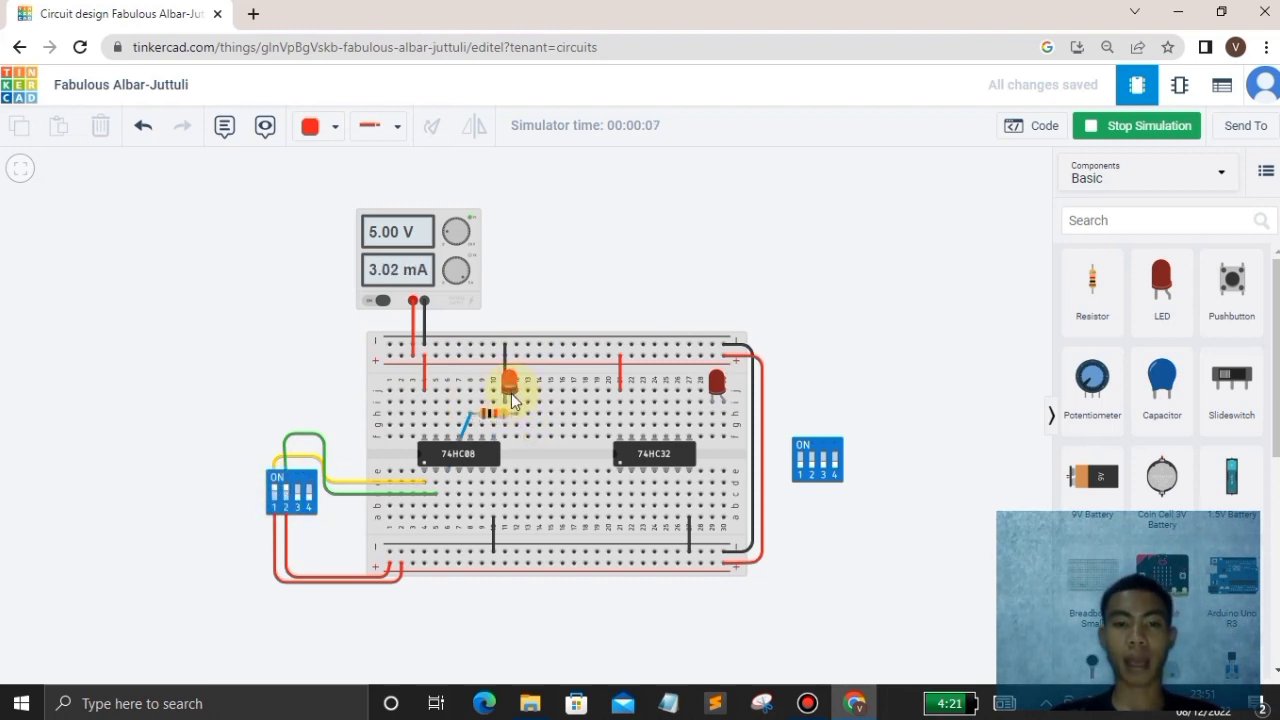
{"action": "left_click", "coordinate": [309, 494]}
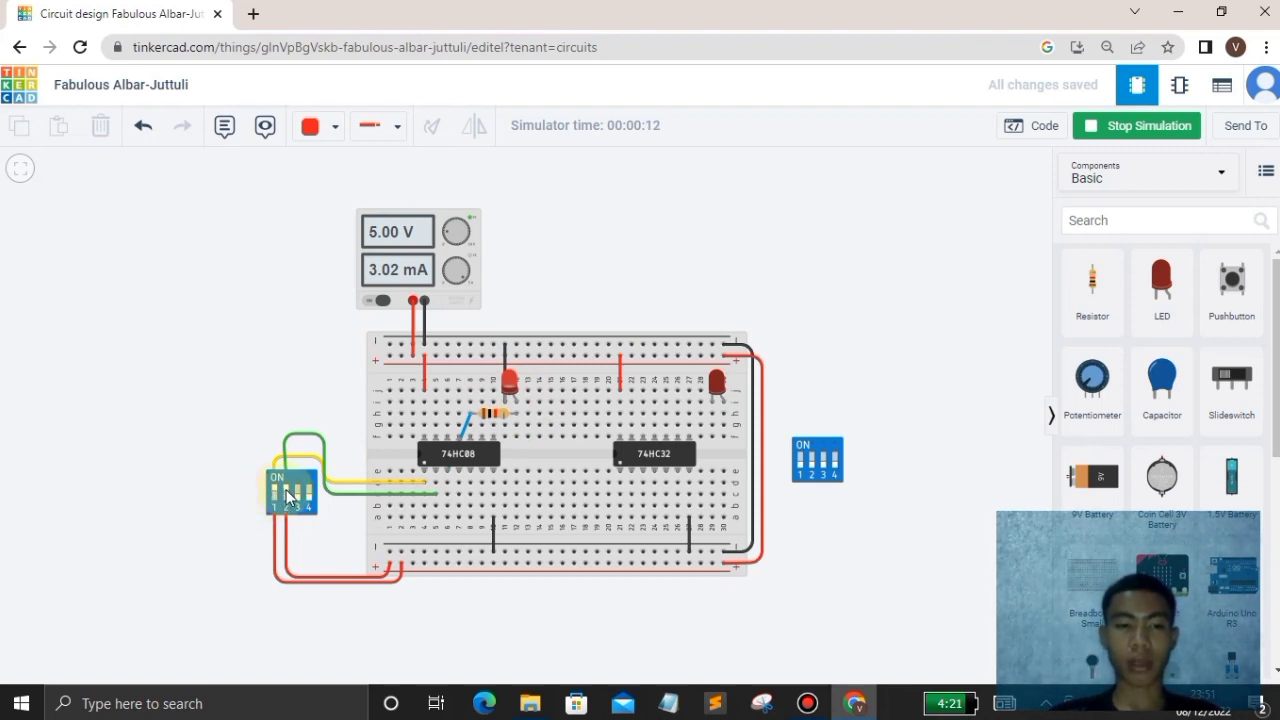
{"action": "left_click", "coordinate": [287, 493]}
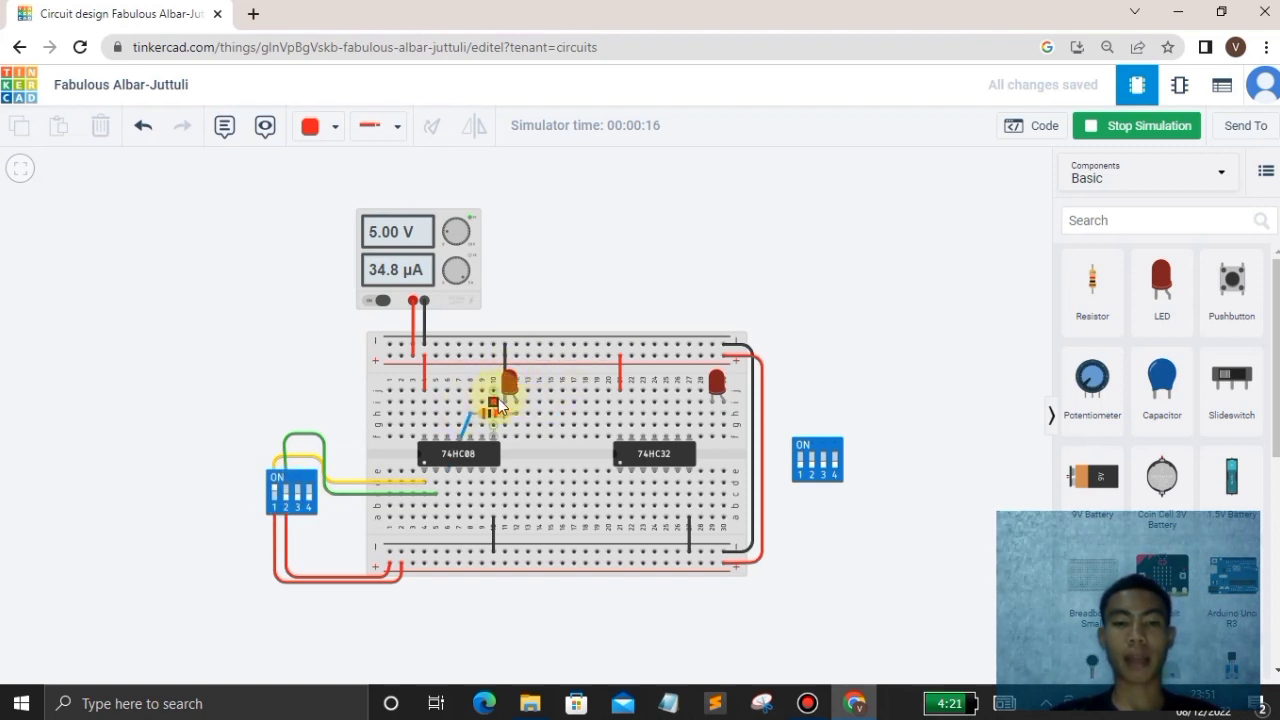
{"action": "left_click", "coordinate": [1165, 132]}
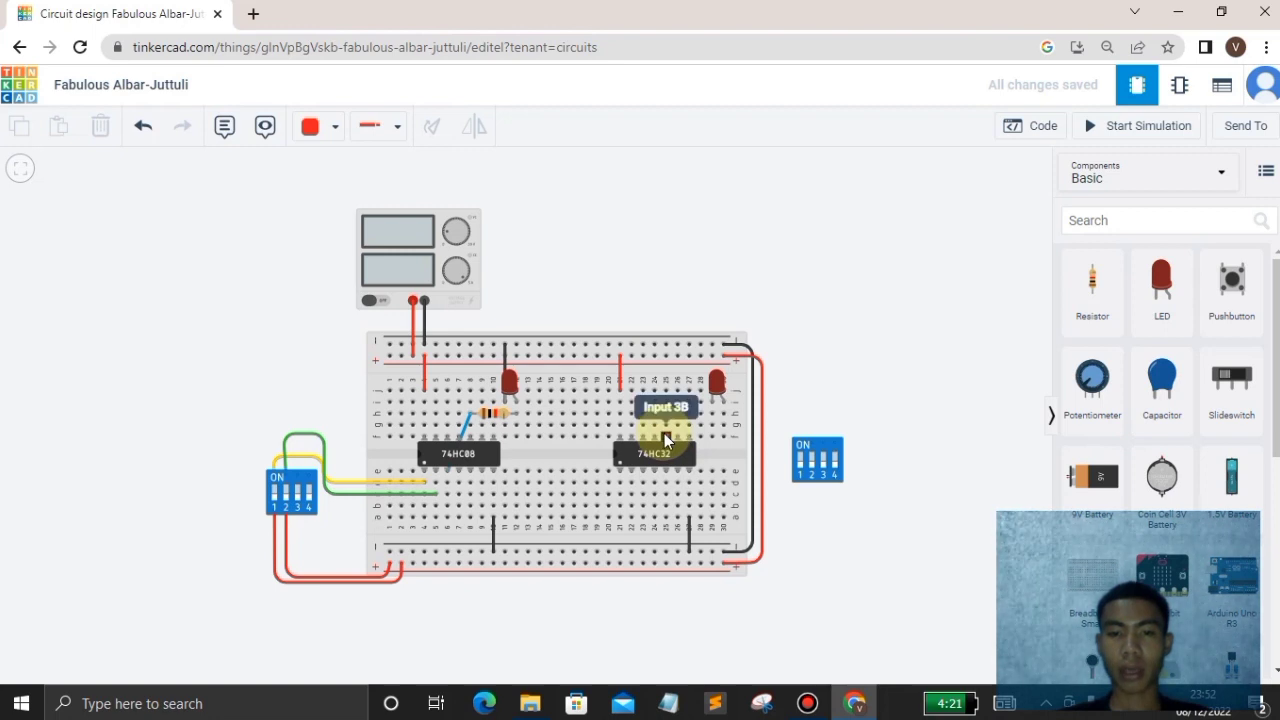
Wire the 74HC32's column 26 input, from row g, to the upper switch 1 terminal of the right DIP switch with a red wire
{"action": "left_click", "coordinate": [669, 433]}
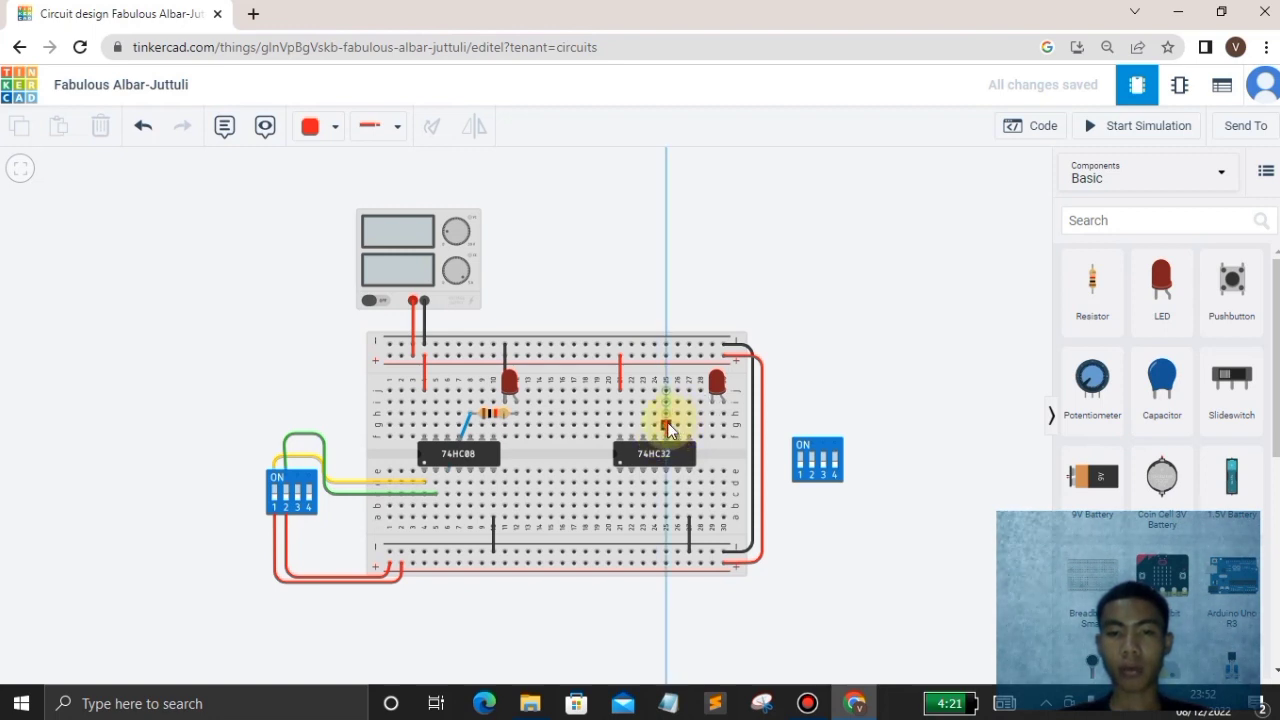
{"action": "left_click", "coordinate": [153, 132]}
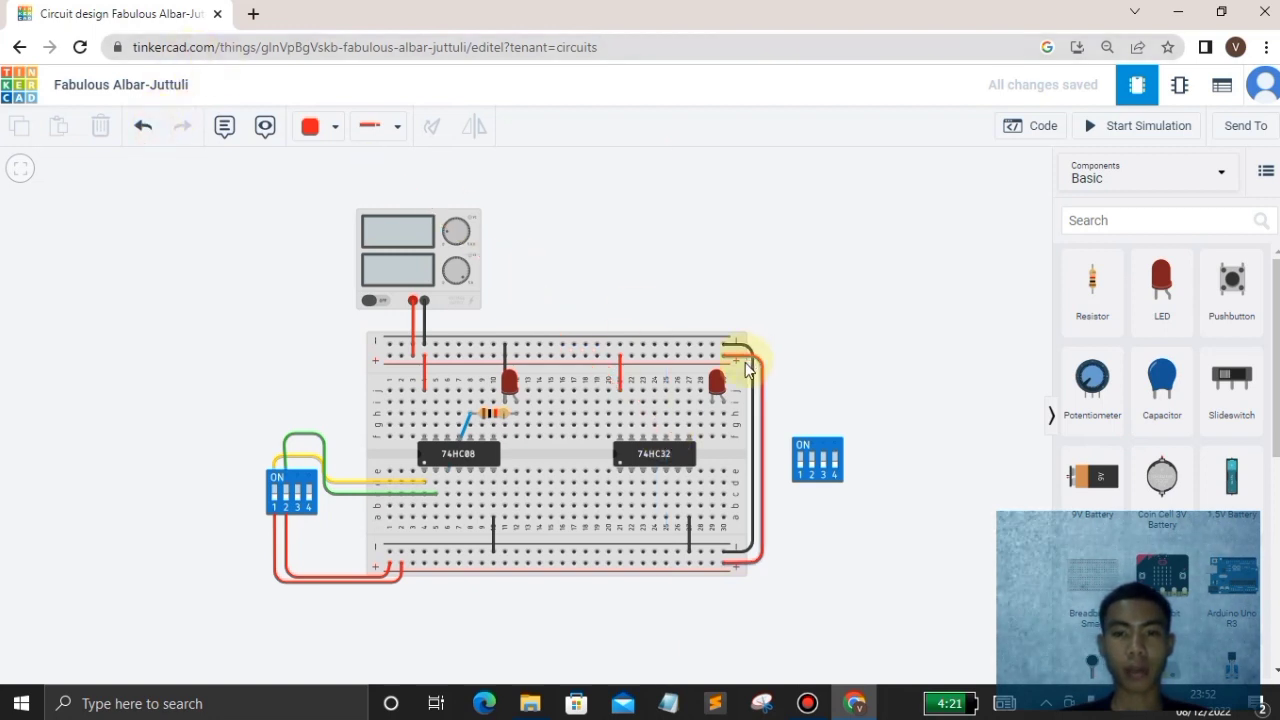
{"action": "left_click", "coordinate": [677, 425]}
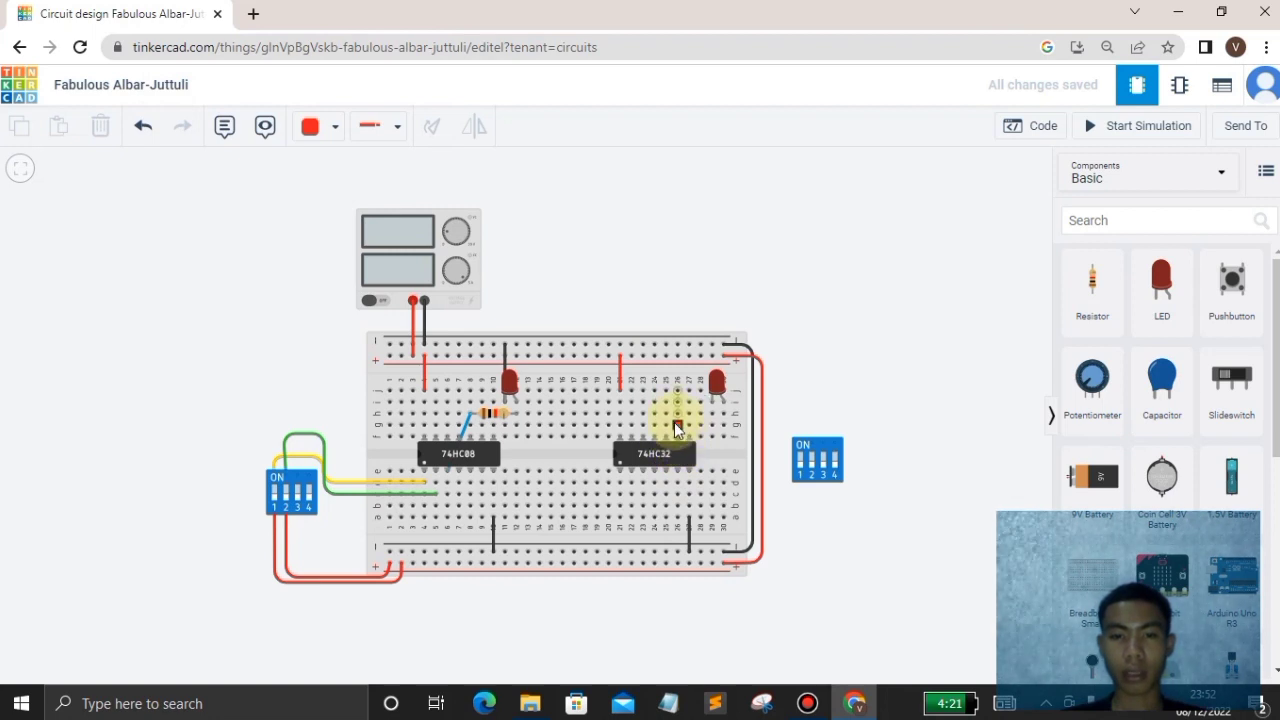
{"action": "left_click", "coordinate": [799, 424]}
{"action": "left_click", "coordinate": [803, 445]}
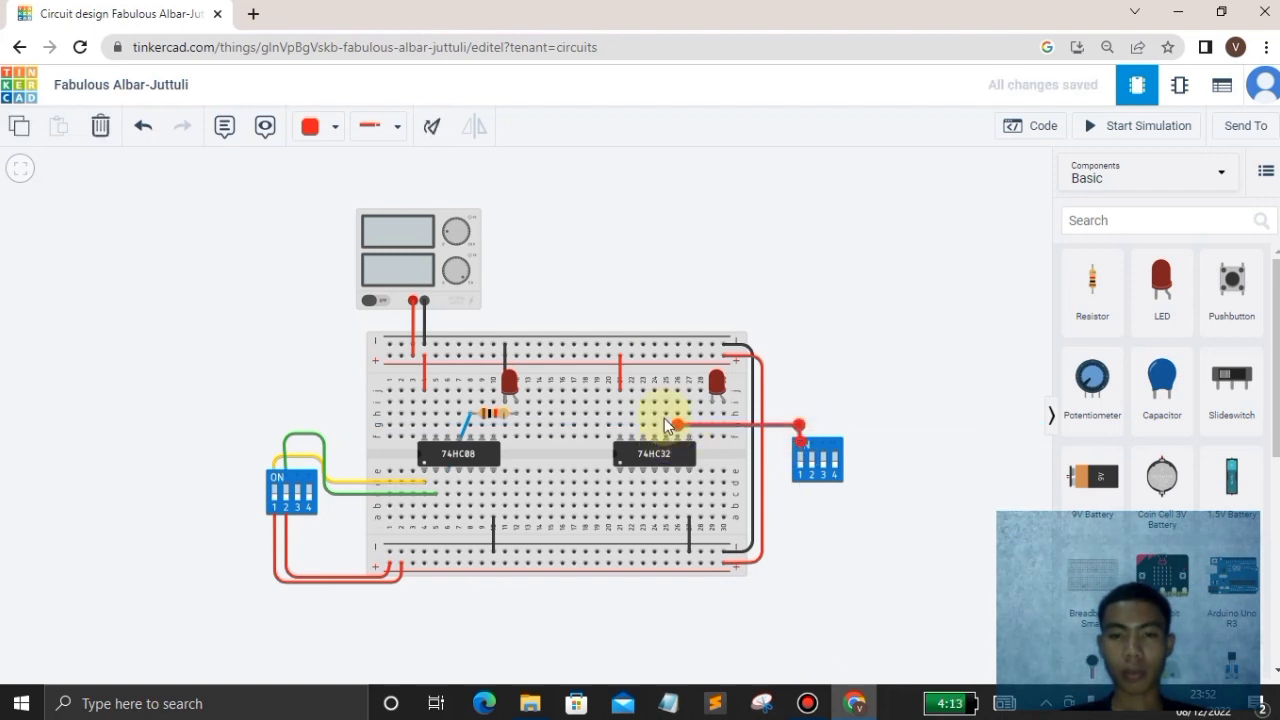
Wire the 74HC32's Input 3B column, from row h, to terminal 2B of the right DIP switch and colour the wire green
{"action": "left_click", "coordinate": [665, 415]}
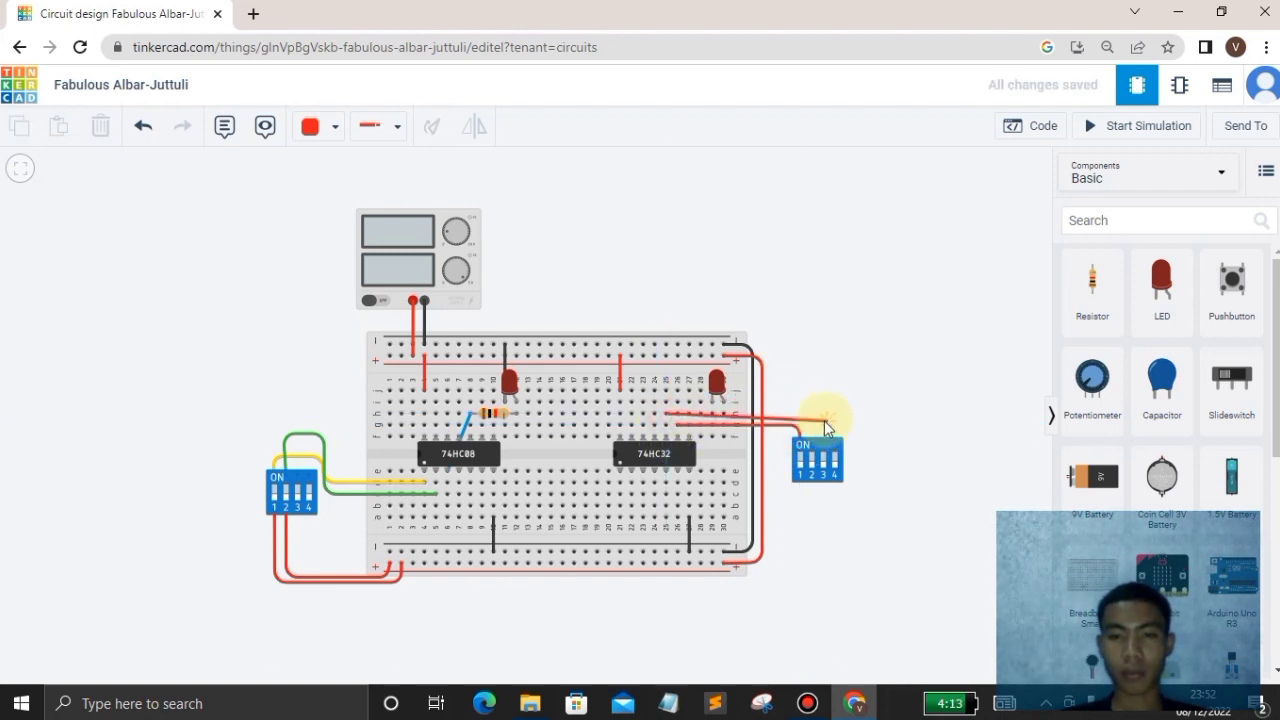
{"action": "left_click", "coordinate": [815, 415]}
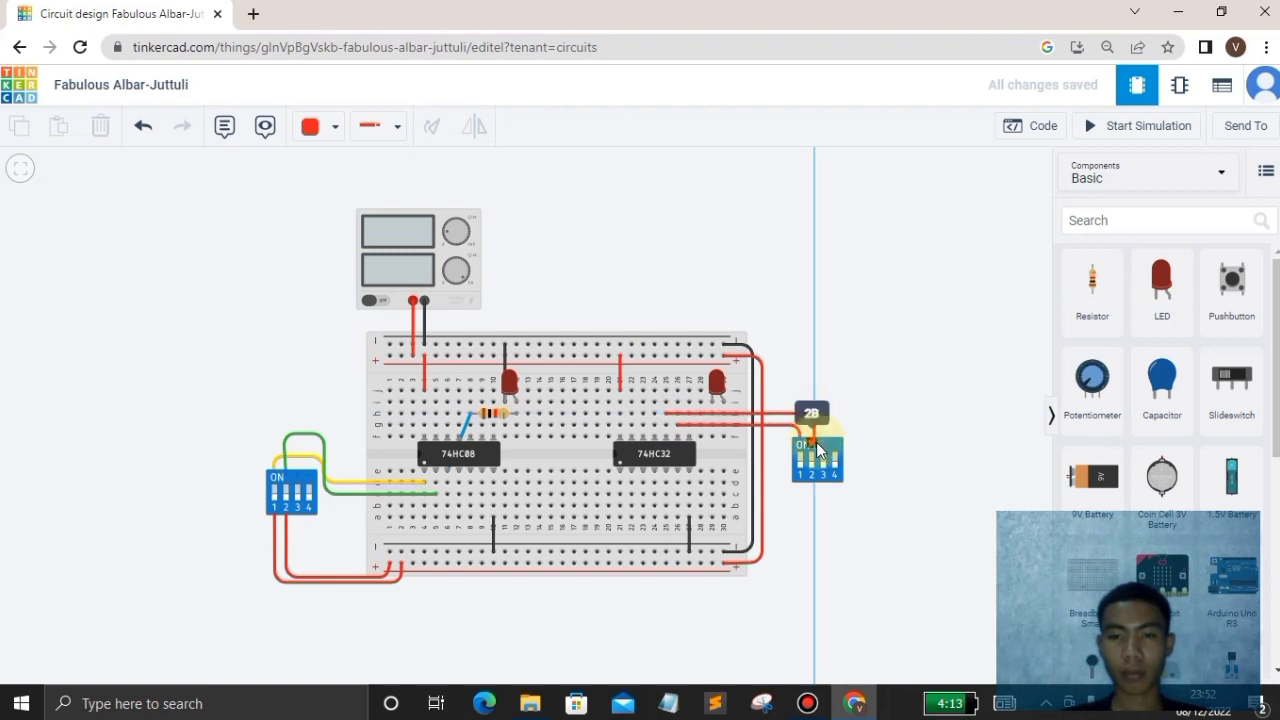
{"action": "left_click", "coordinate": [816, 442]}
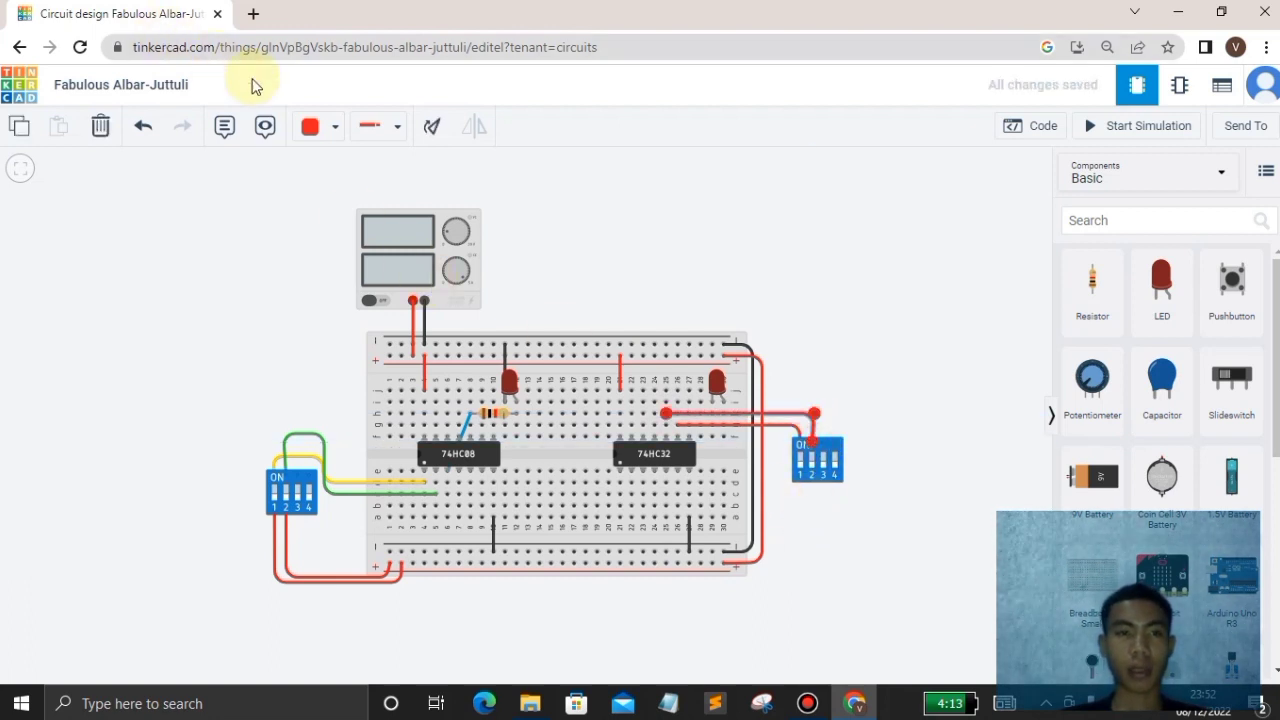
{"action": "left_click", "coordinate": [310, 126]}
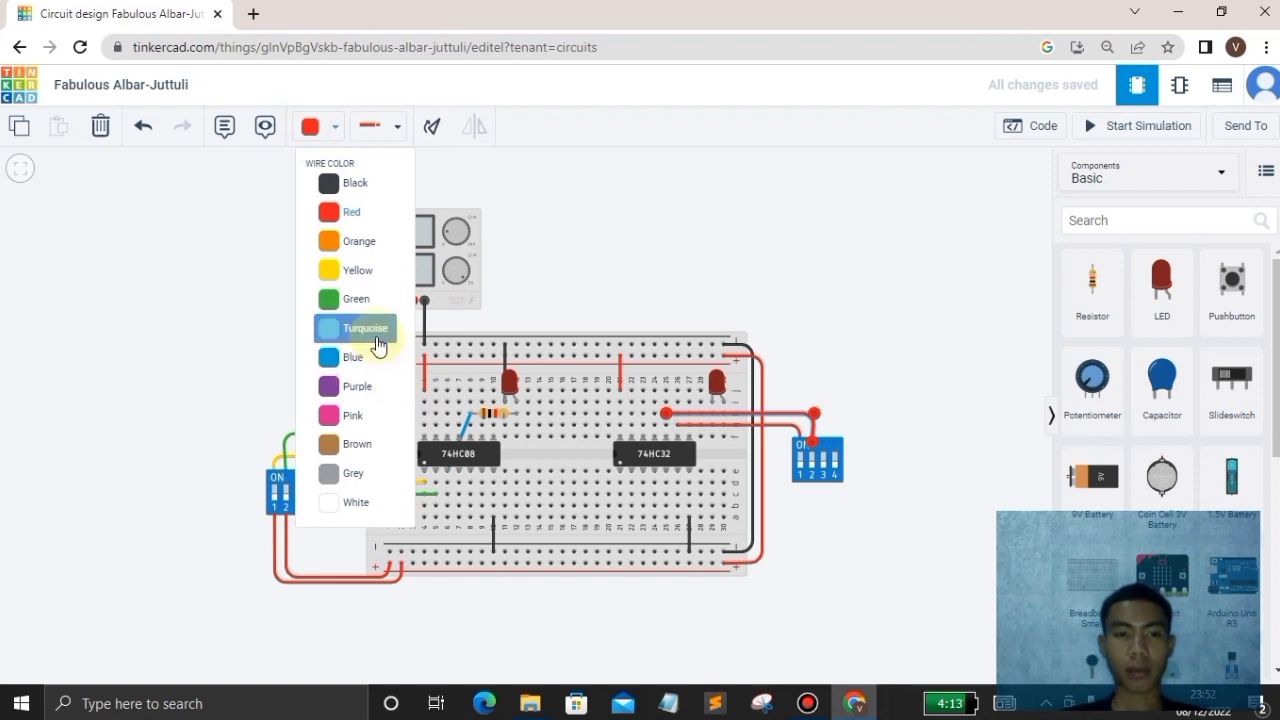
{"action": "left_click", "coordinate": [380, 302]}
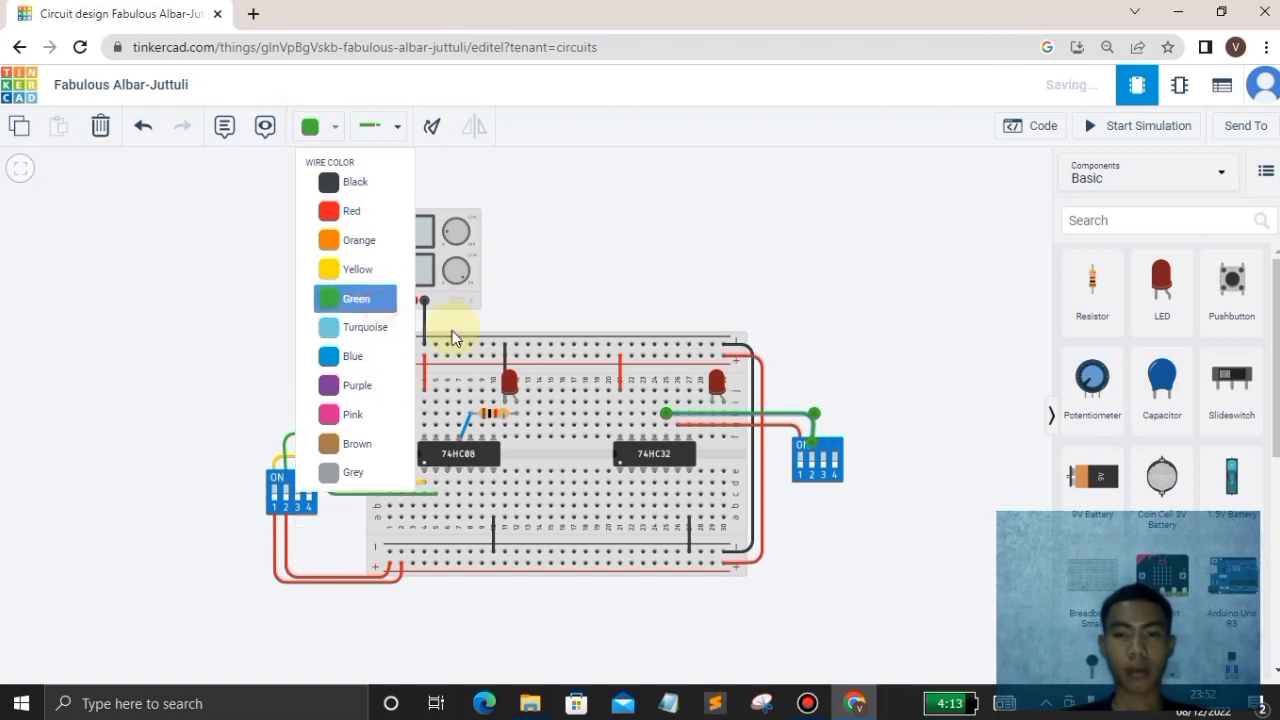
Recolour the red wire between the 74HC32's column 26 and the right DIP switch's switch 1 pink
{"action": "left_click", "coordinate": [789, 424]}
{"action": "left_click", "coordinate": [320, 134]}
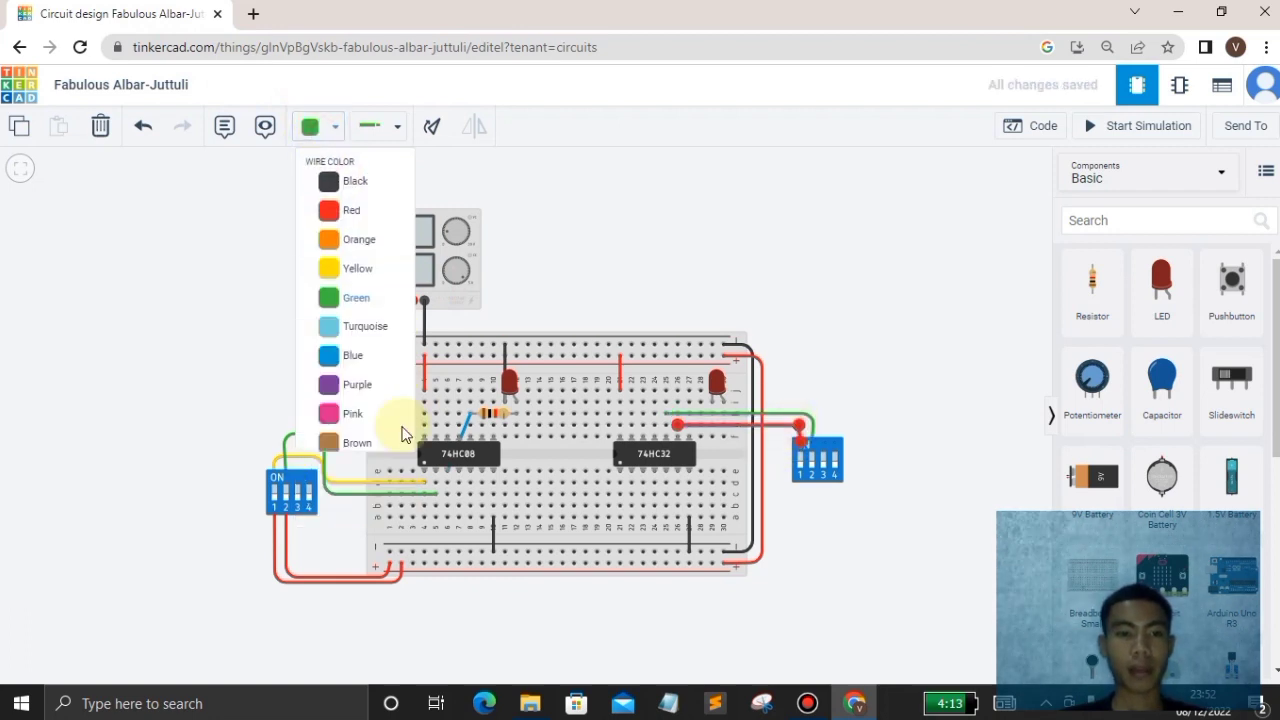
{"action": "left_click", "coordinate": [352, 418]}
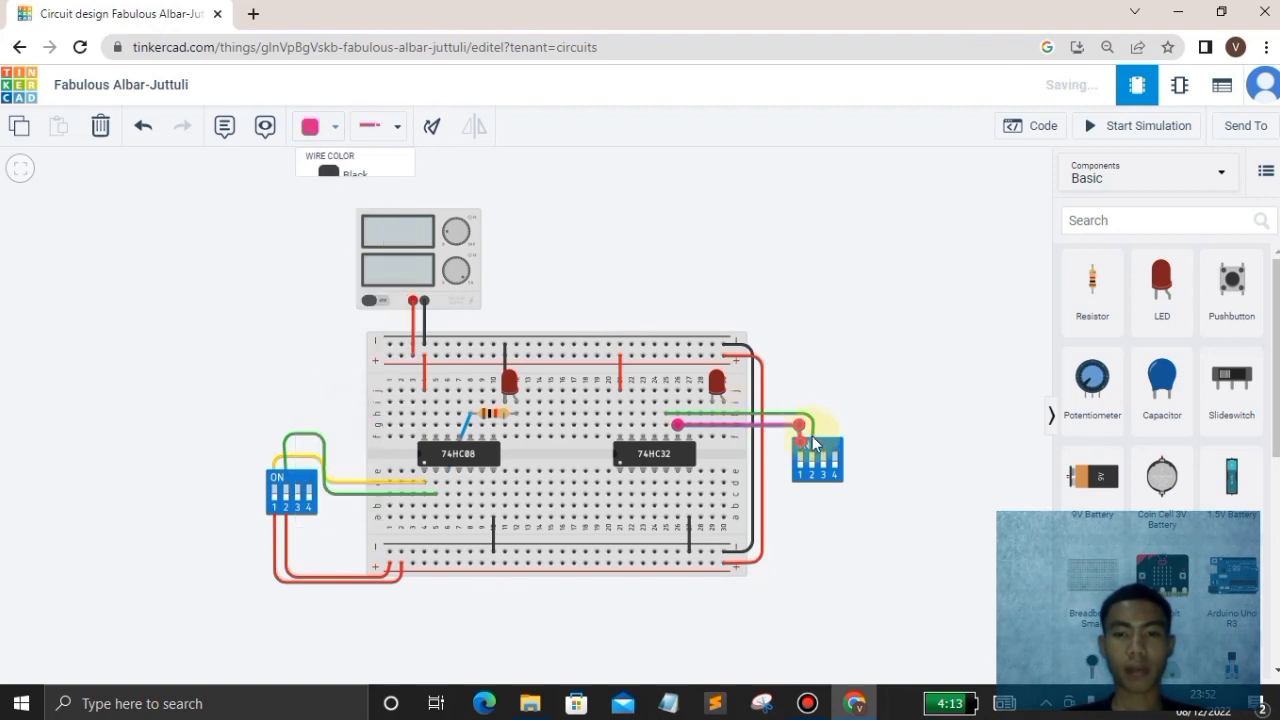
{"action": "left_click", "coordinate": [892, 422]}
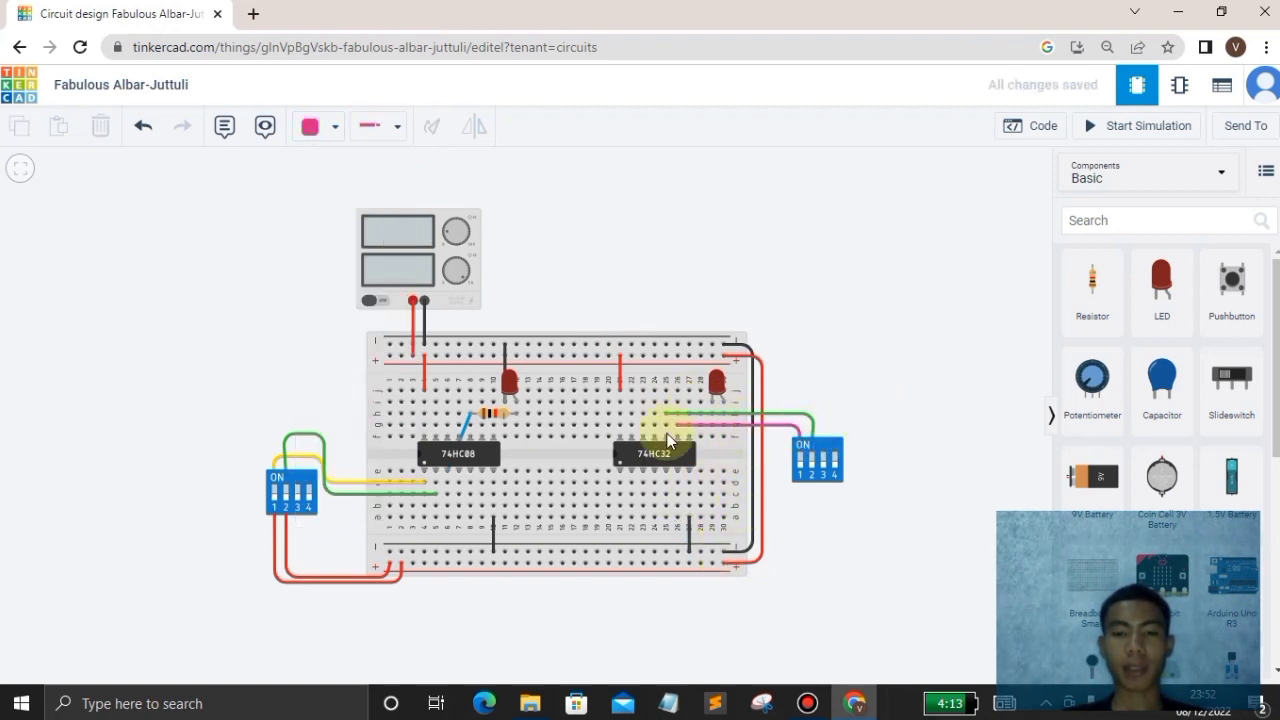
Add a resistor, rotate it to horizontal and place it in row f, directly beside the 74HC32 and below the second LED
{"action": "left_click", "coordinate": [1106, 317]}
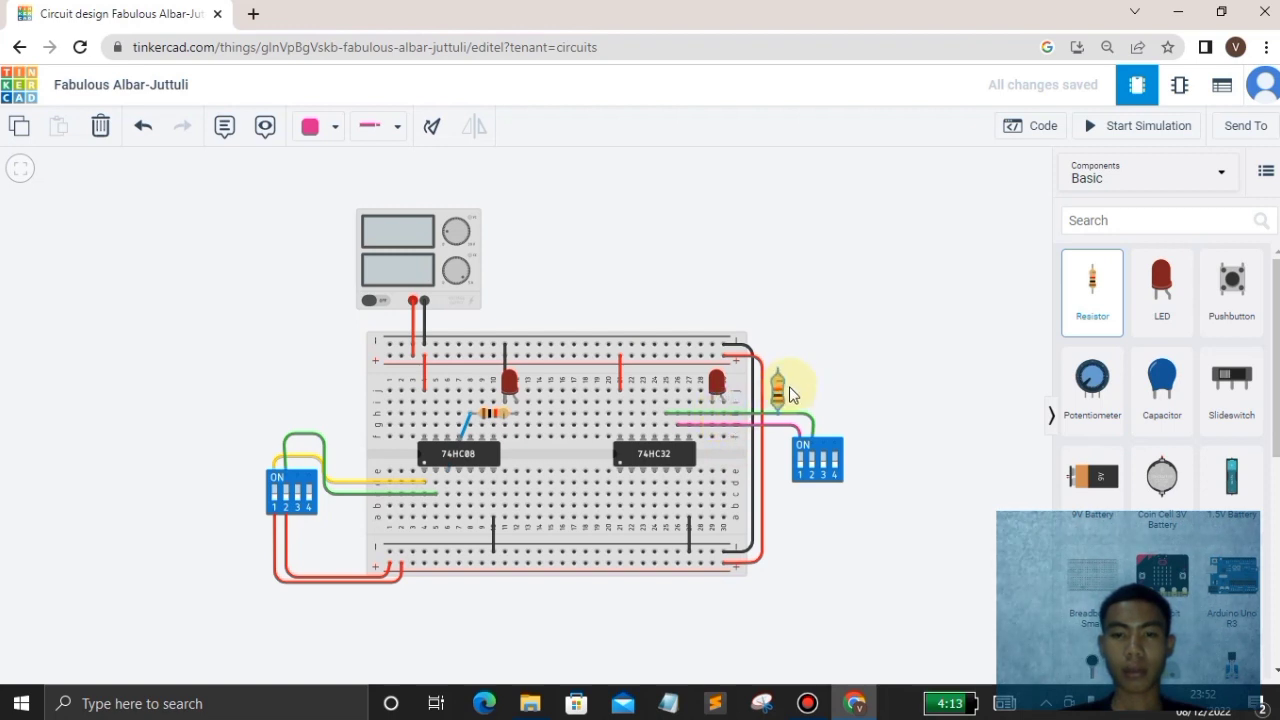
{"action": "left_click", "coordinate": [807, 323]}
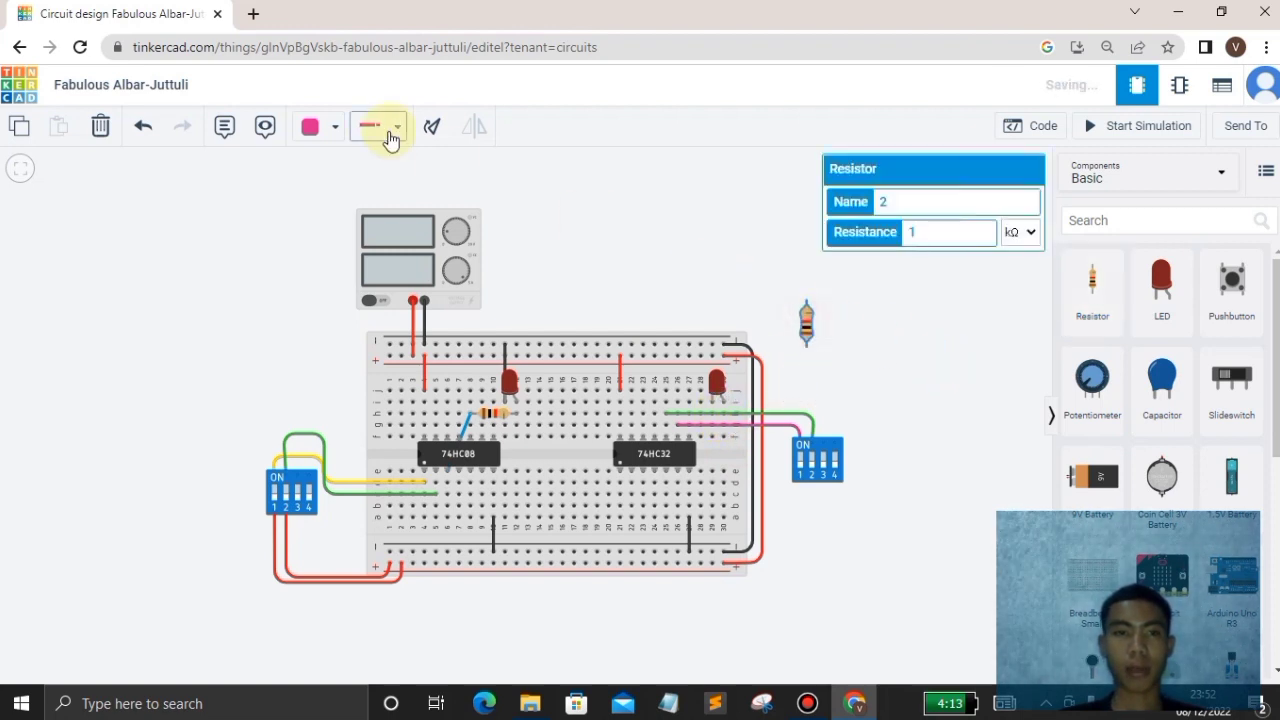
{"action": "left_click", "coordinate": [428, 130]}
{"action": "left_click", "coordinate": [428, 132]}
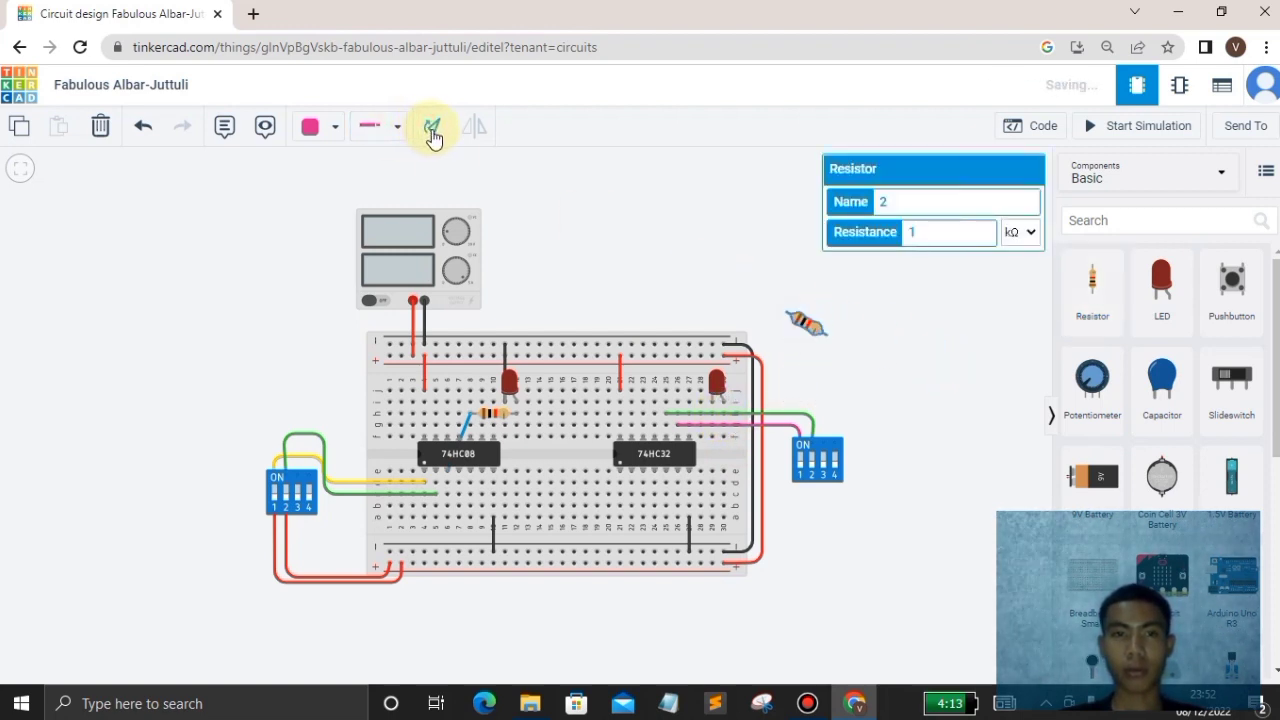
{"action": "left_click", "coordinate": [435, 131]}
{"action": "left_click", "coordinate": [435, 131]}
{"action": "left_click", "coordinate": [435, 131]}
{"action": "left_click", "coordinate": [435, 131]}
{"action": "left_click", "coordinate": [435, 131]}
{"action": "left_click", "coordinate": [435, 131]}
{"action": "left_click", "coordinate": [435, 131]}
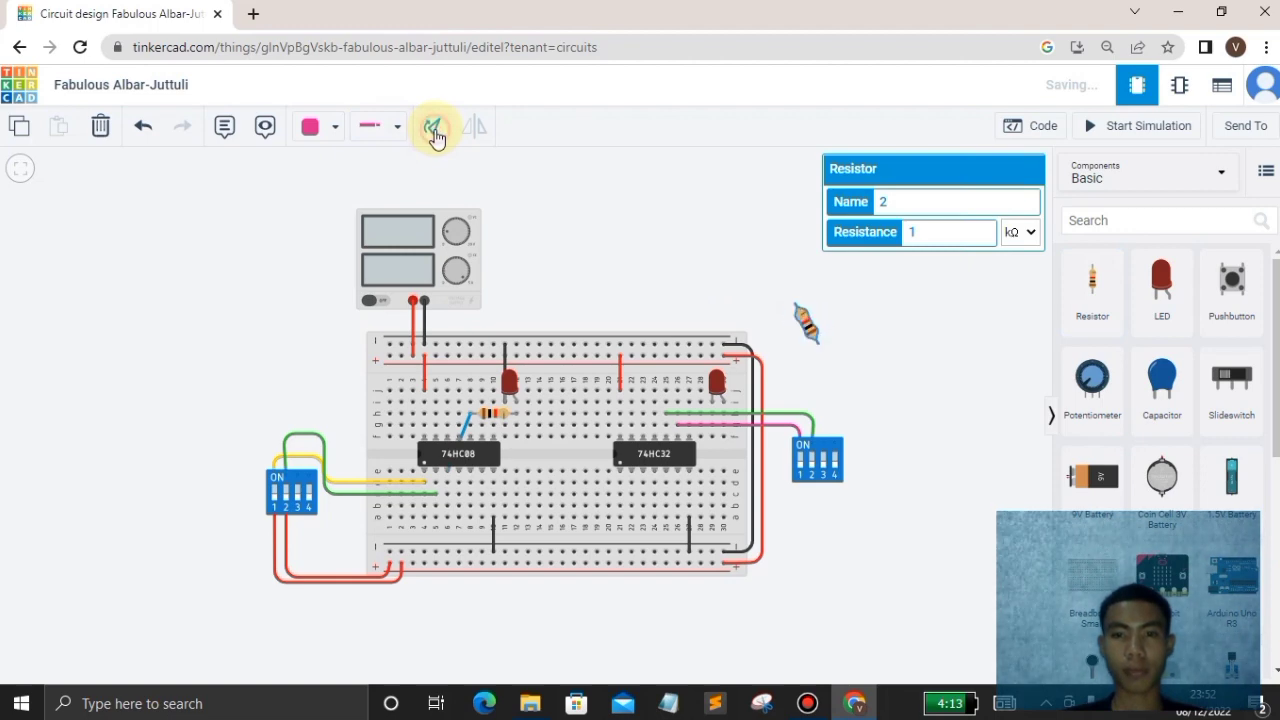
{"action": "left_click", "coordinate": [435, 131]}
{"action": "left_click", "coordinate": [435, 131]}
{"action": "left_click", "coordinate": [435, 131]}
{"action": "left_click", "coordinate": [435, 131]}
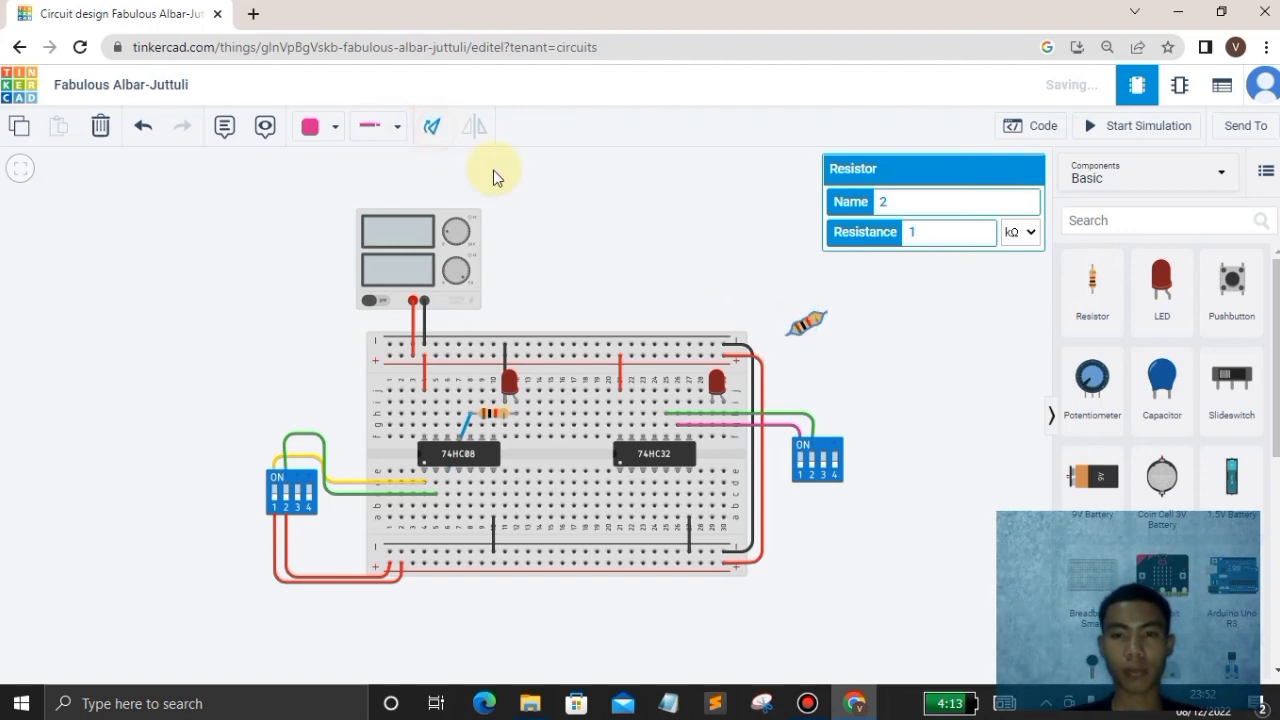
{"action": "left_click", "coordinate": [807, 333]}
{"action": "left_click_drag", "start_coordinate": [812, 334], "coordinate": [714, 445]}
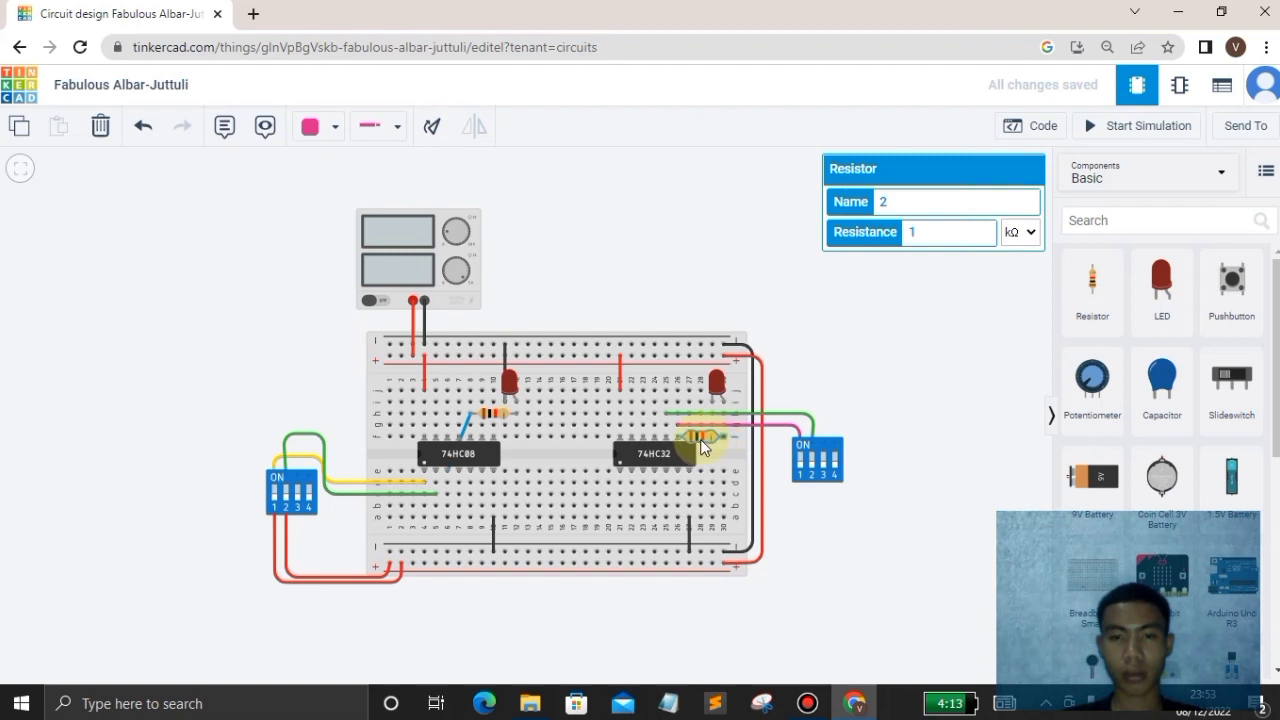
Move the 74HC32 chip one column to the left on the breadboard, away from the new resistor
{"action": "left_click", "coordinate": [680, 453]}
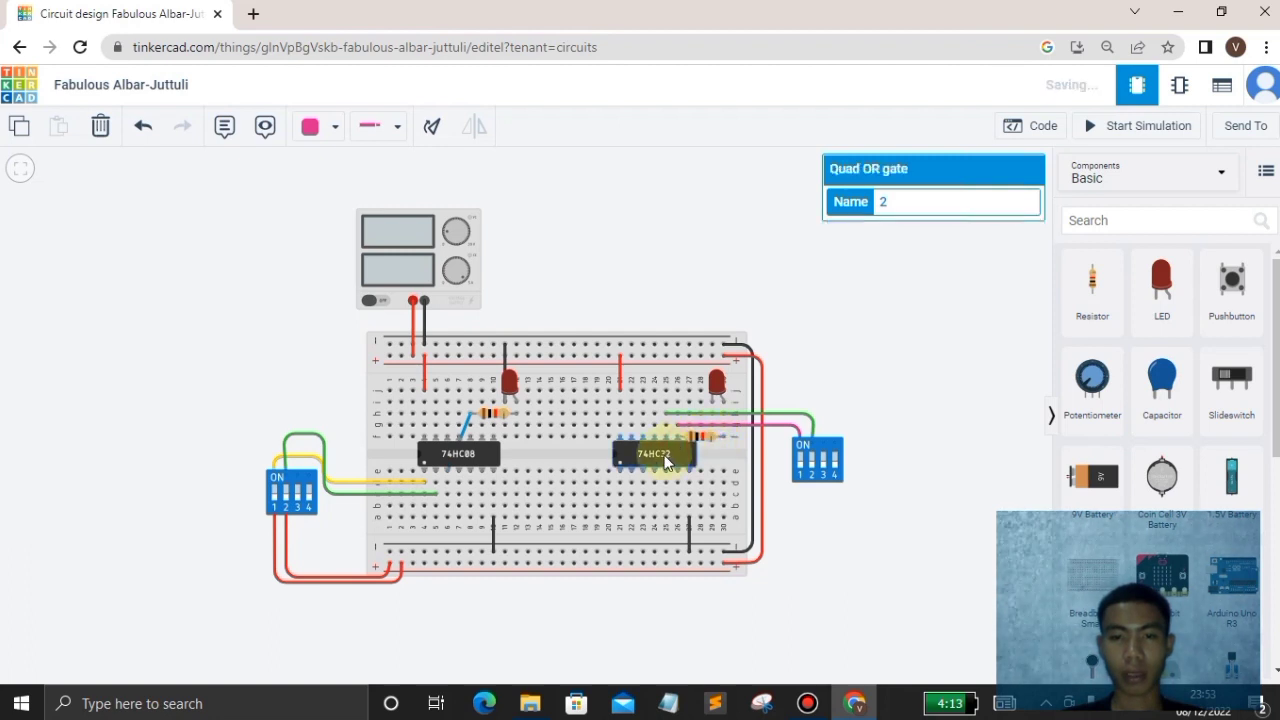
{"action": "left_click_drag", "start_coordinate": [654, 454], "coordinate": [642, 454]}
{"action": "left_click", "coordinate": [697, 540]}
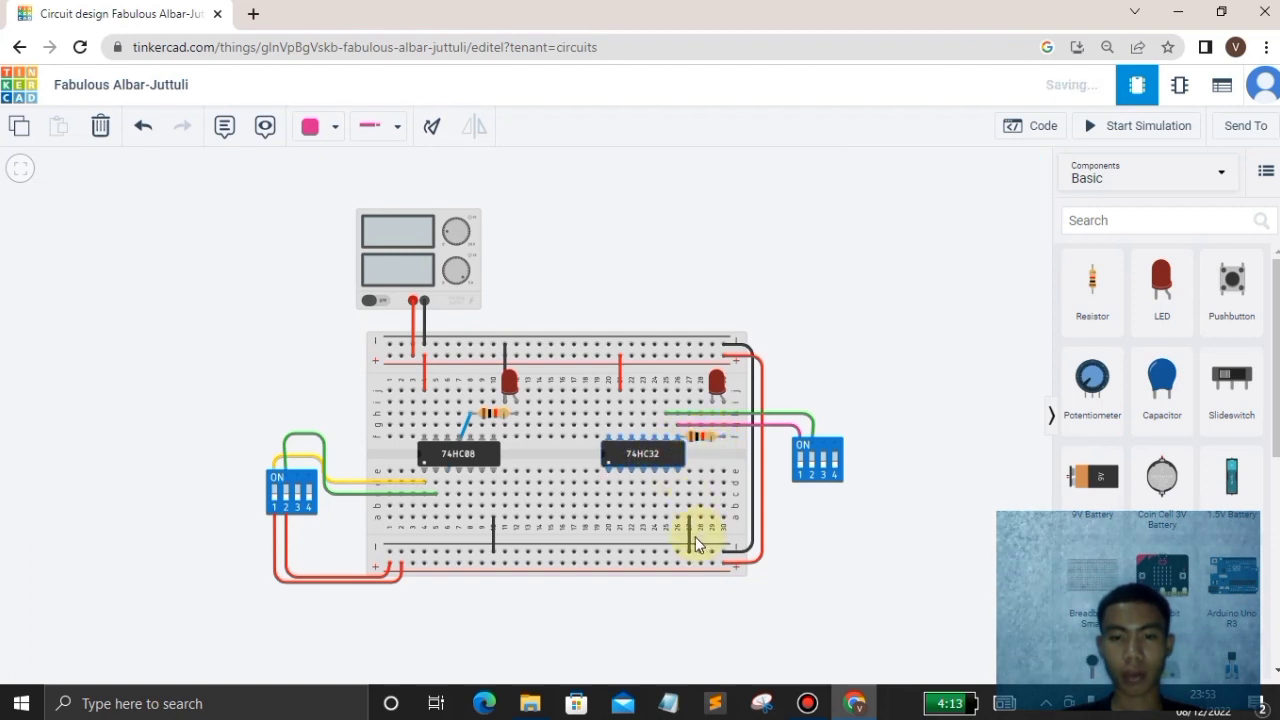
Replace the 74HC32's ground wire with a black one from column 26, row a, to the lower negative rail
{"action": "left_click", "coordinate": [691, 540]}
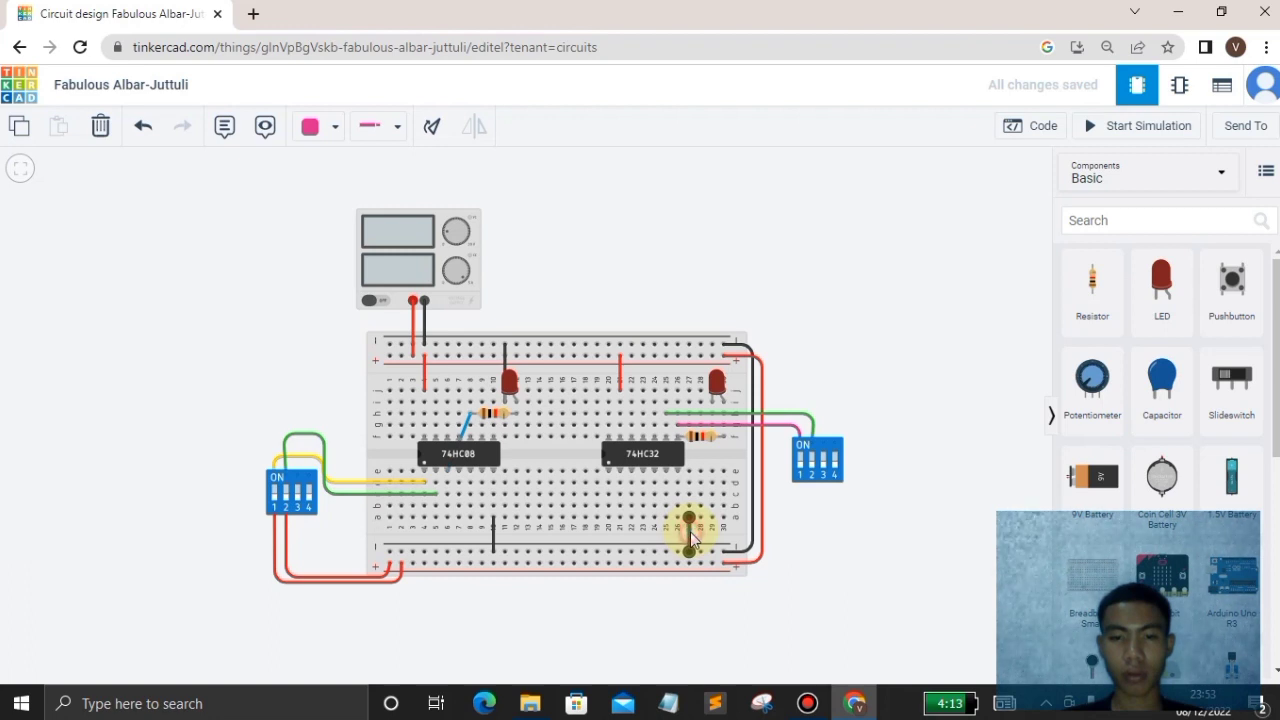
{"action": "left_click", "coordinate": [101, 130]}
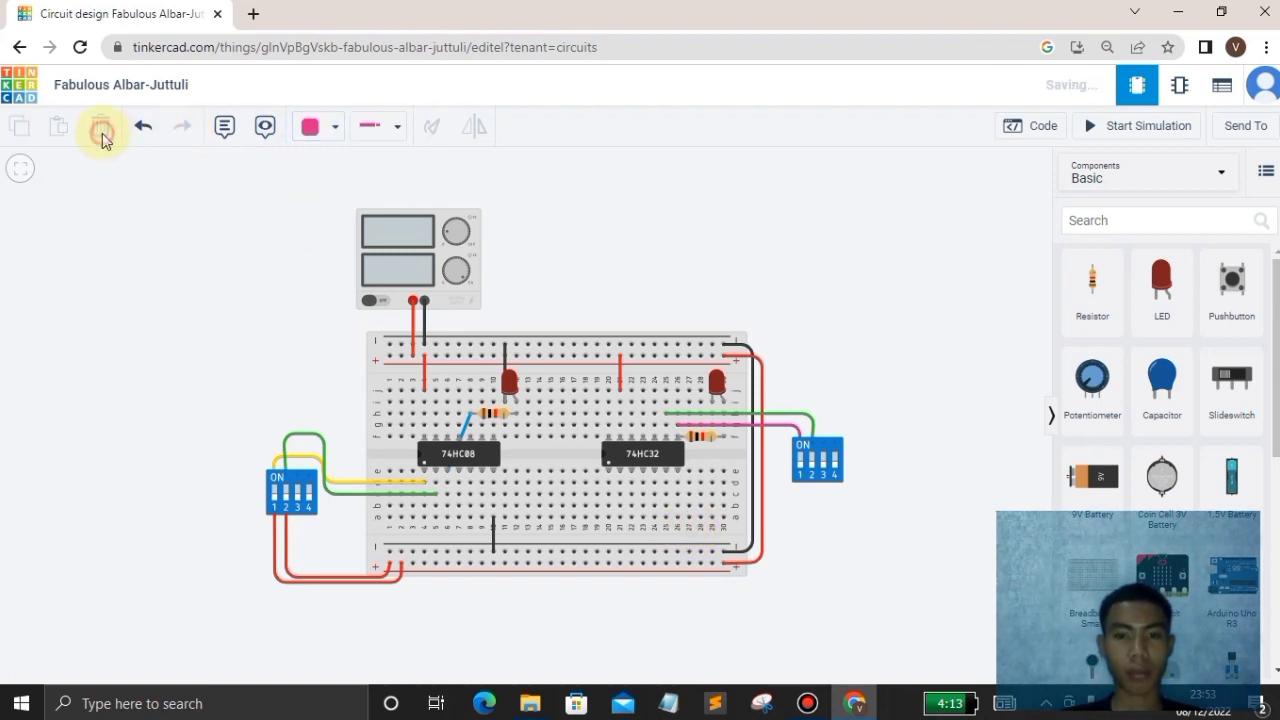
{"action": "left_click", "coordinate": [676, 518]}
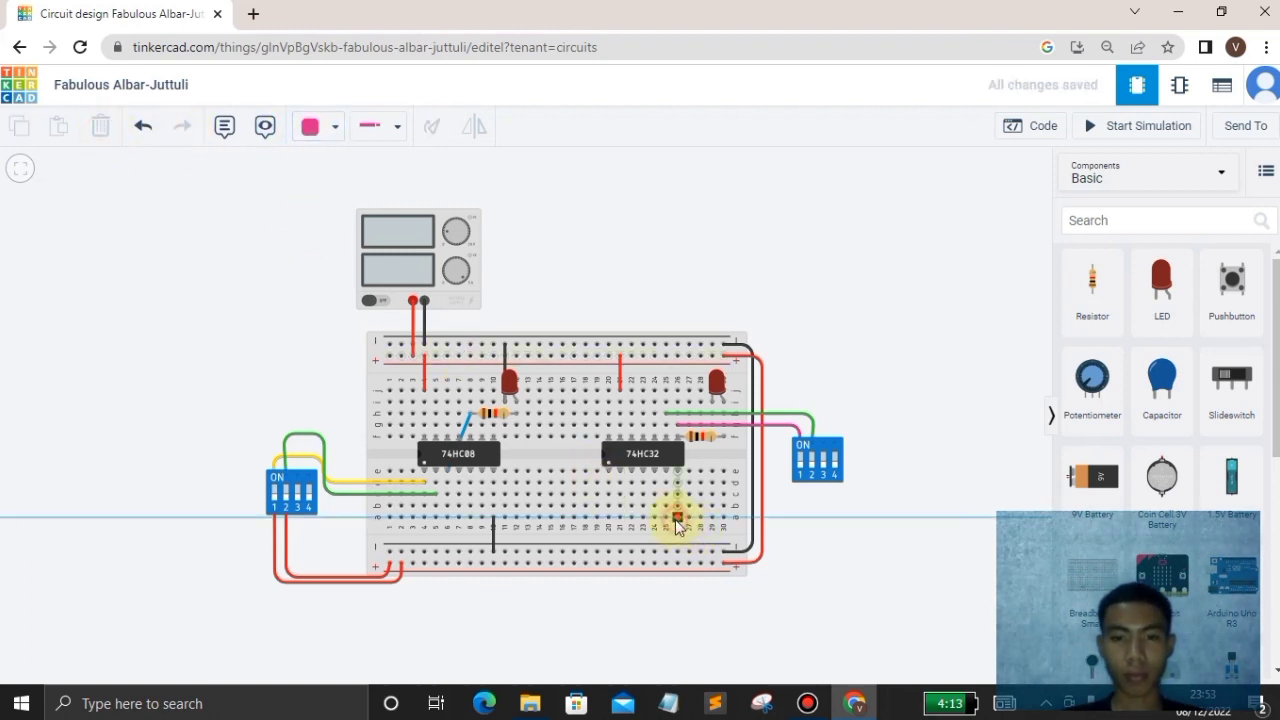
{"action": "left_click", "coordinate": [677, 550]}
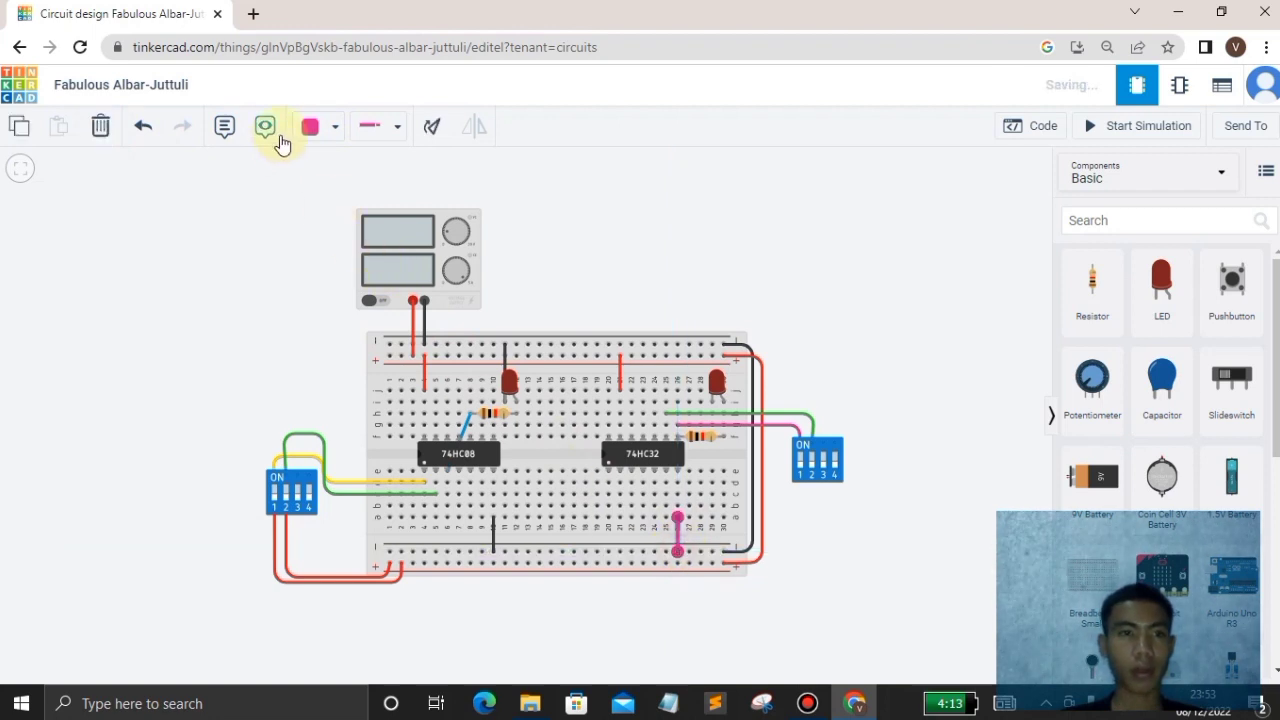
{"action": "left_click", "coordinate": [310, 126]}
{"action": "left_click", "coordinate": [350, 176]}
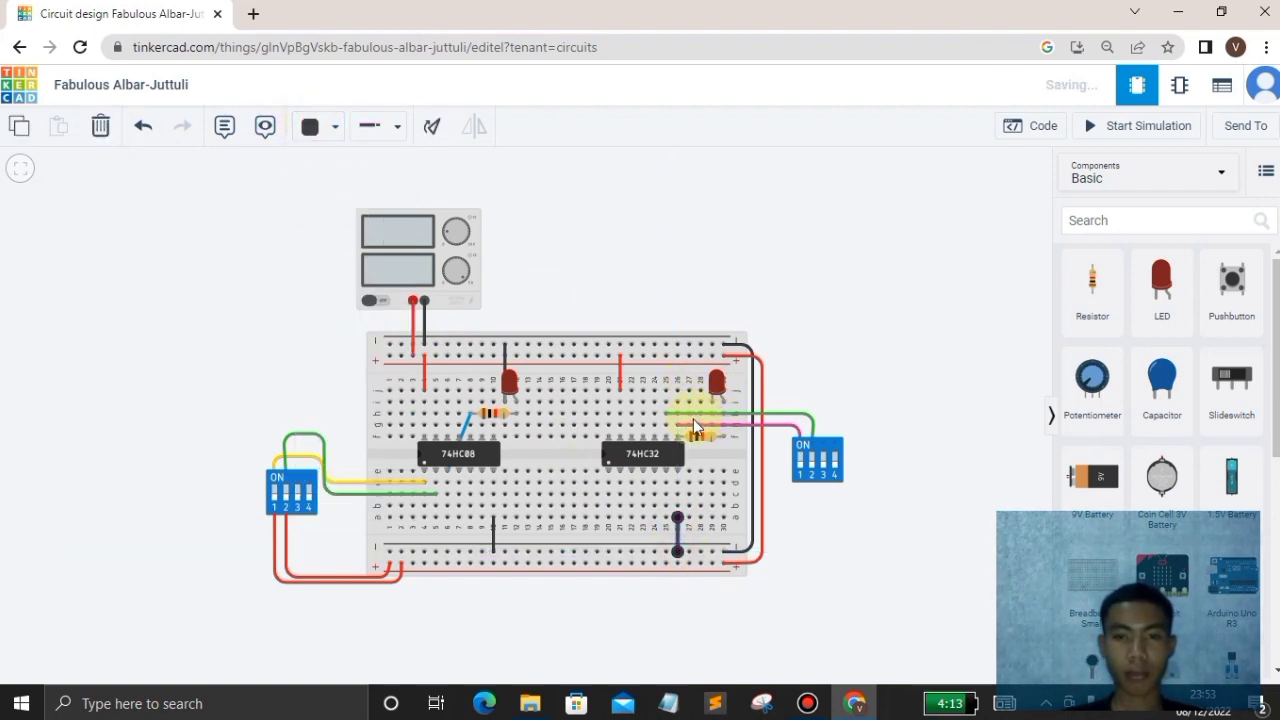
Shift the breadboard ends of the pink and green DIP switch wires one column left, to columns 25 and 24
{"action": "left_click", "coordinate": [689, 423]}
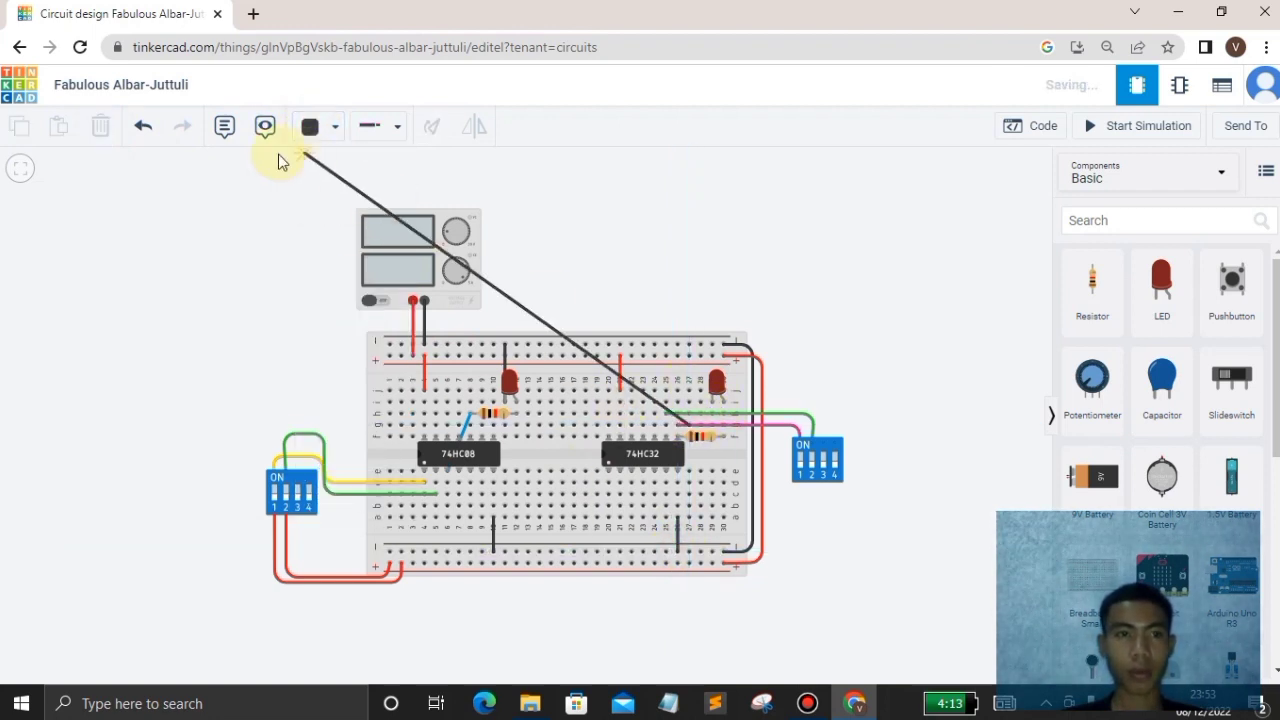
{"action": "left_click", "coordinate": [145, 126]}
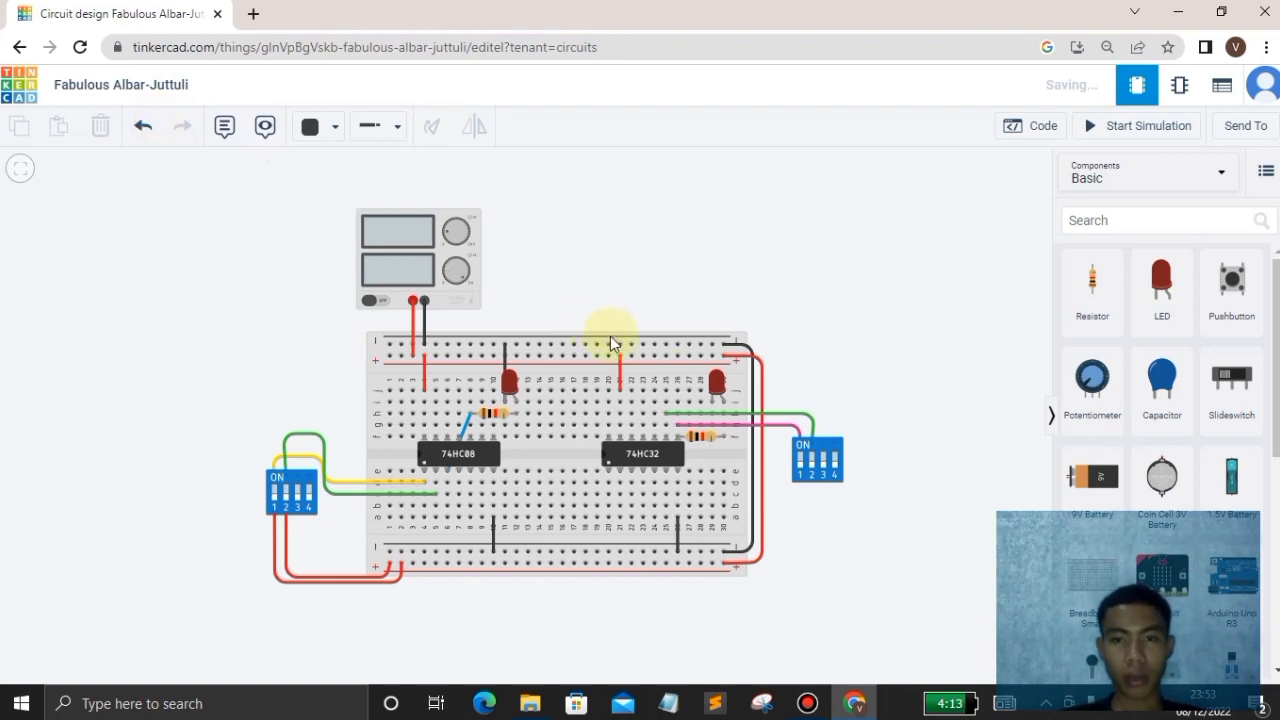
{"action": "left_click", "coordinate": [757, 424]}
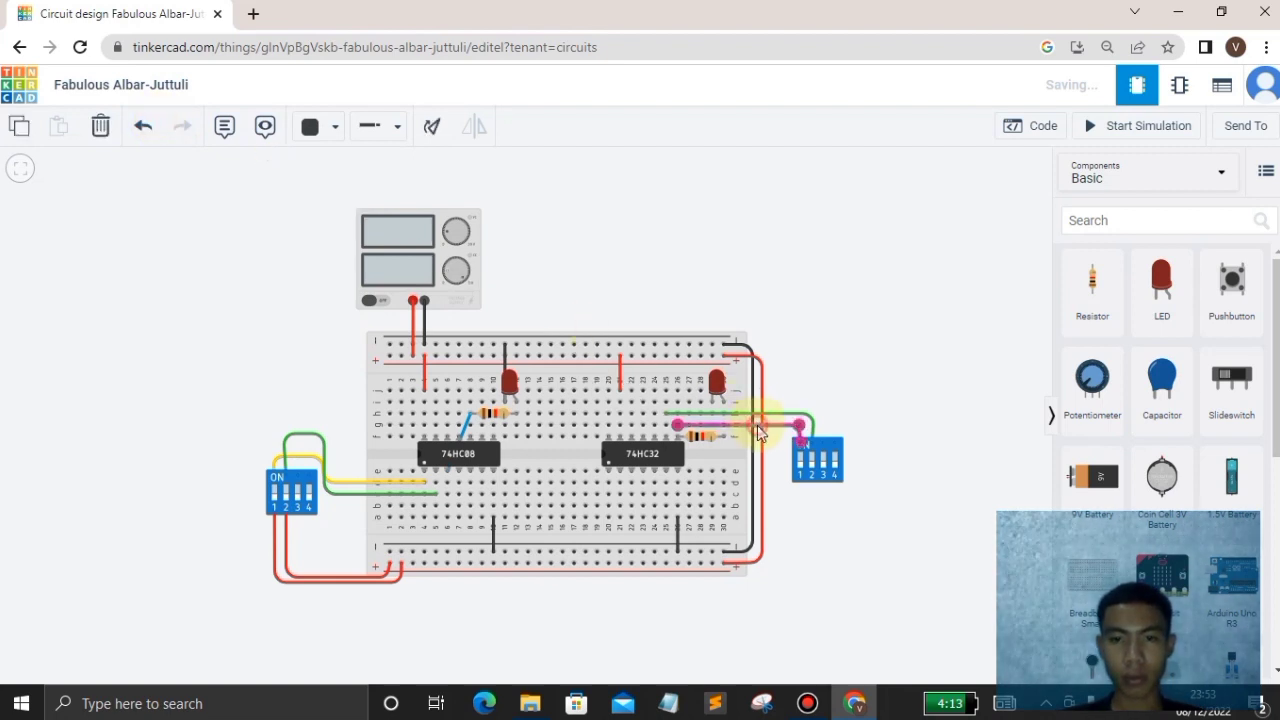
{"action": "left_click", "coordinate": [688, 415]}
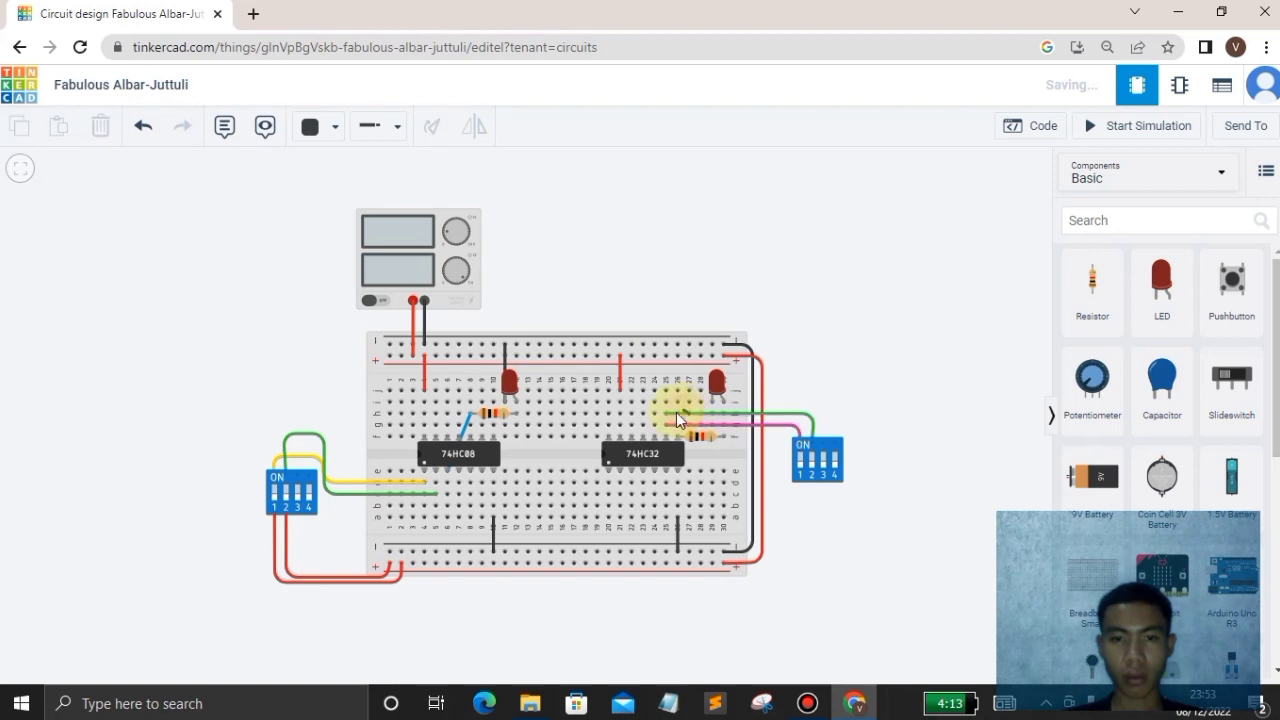
{"action": "left_click", "coordinate": [495, 340]}
{"action": "left_click", "coordinate": [143, 125]}
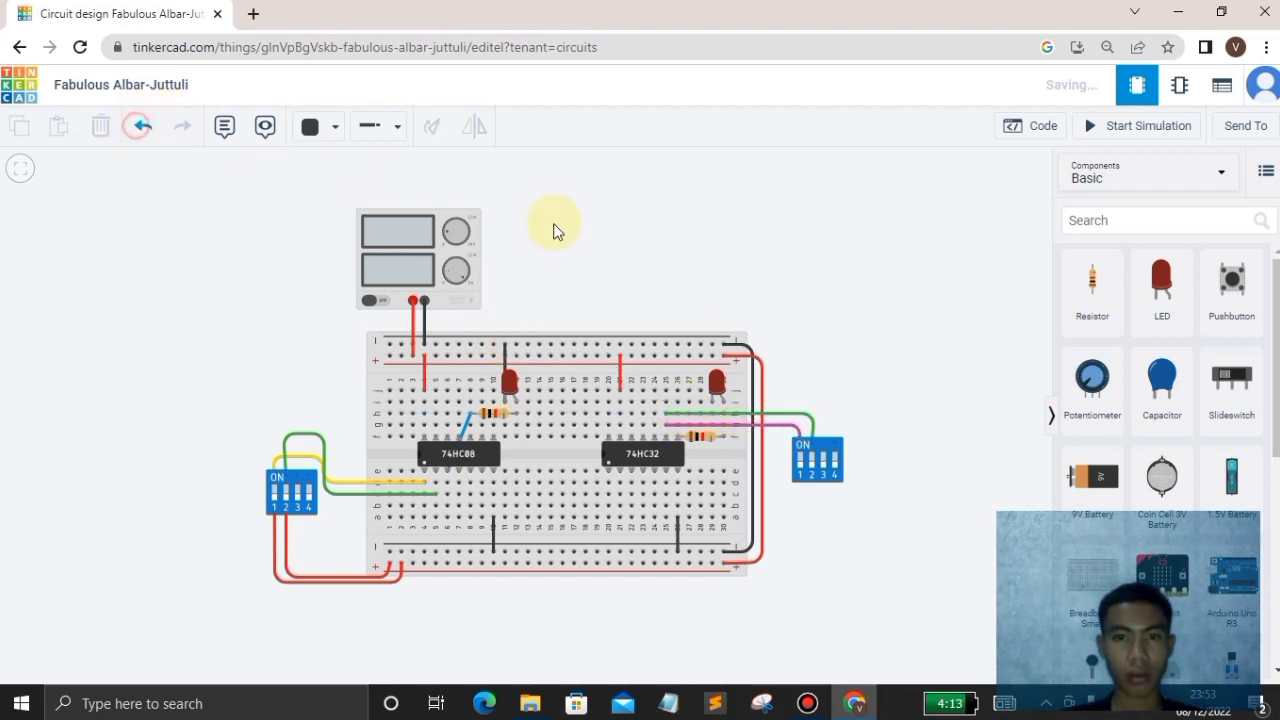
{"action": "left_click", "coordinate": [811, 417]}
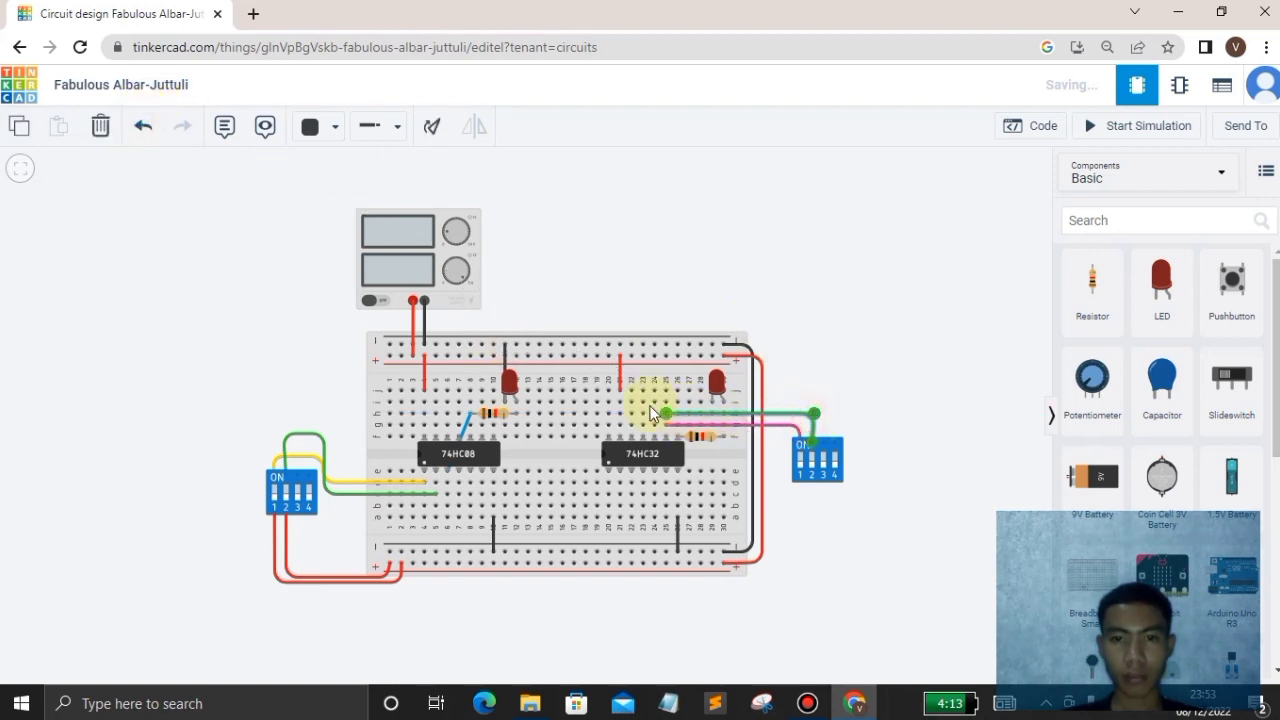
Move the resistor beside the 74HC32 up to row g and one column to the right
{"action": "left_click", "coordinate": [708, 441]}
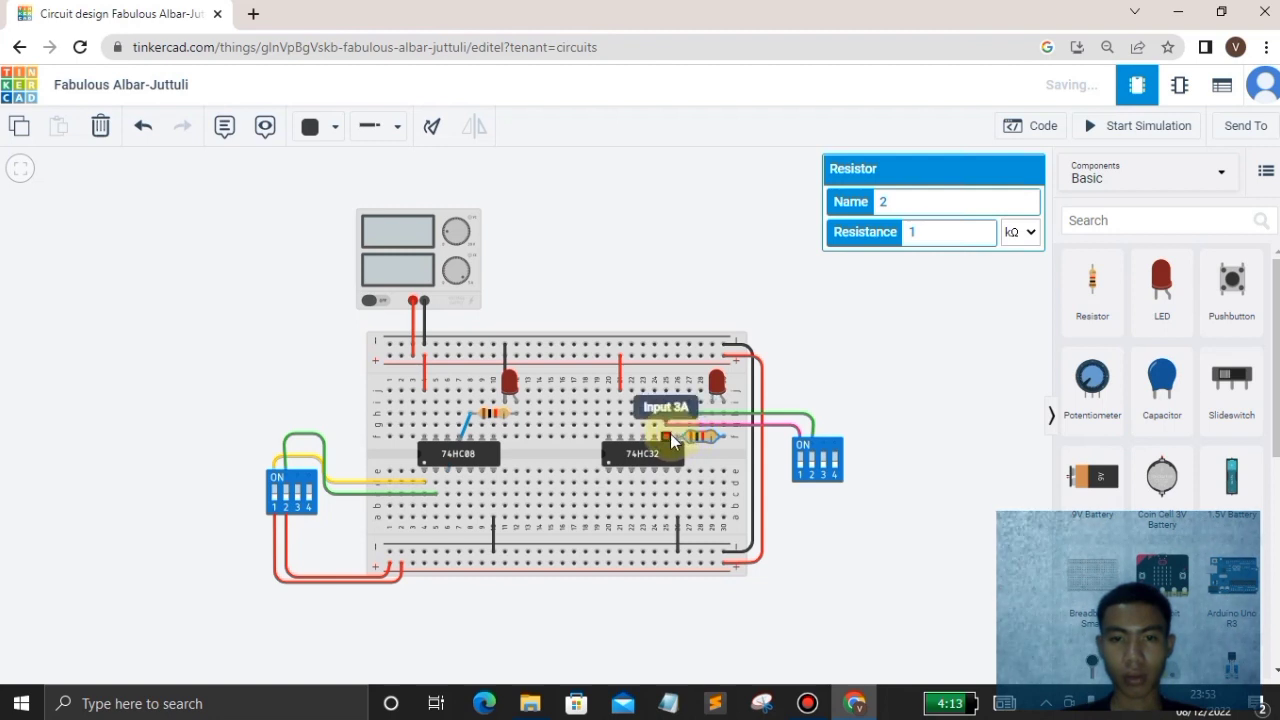
{"action": "left_click_drag", "start_coordinate": [703, 437], "coordinate": [714, 427]}
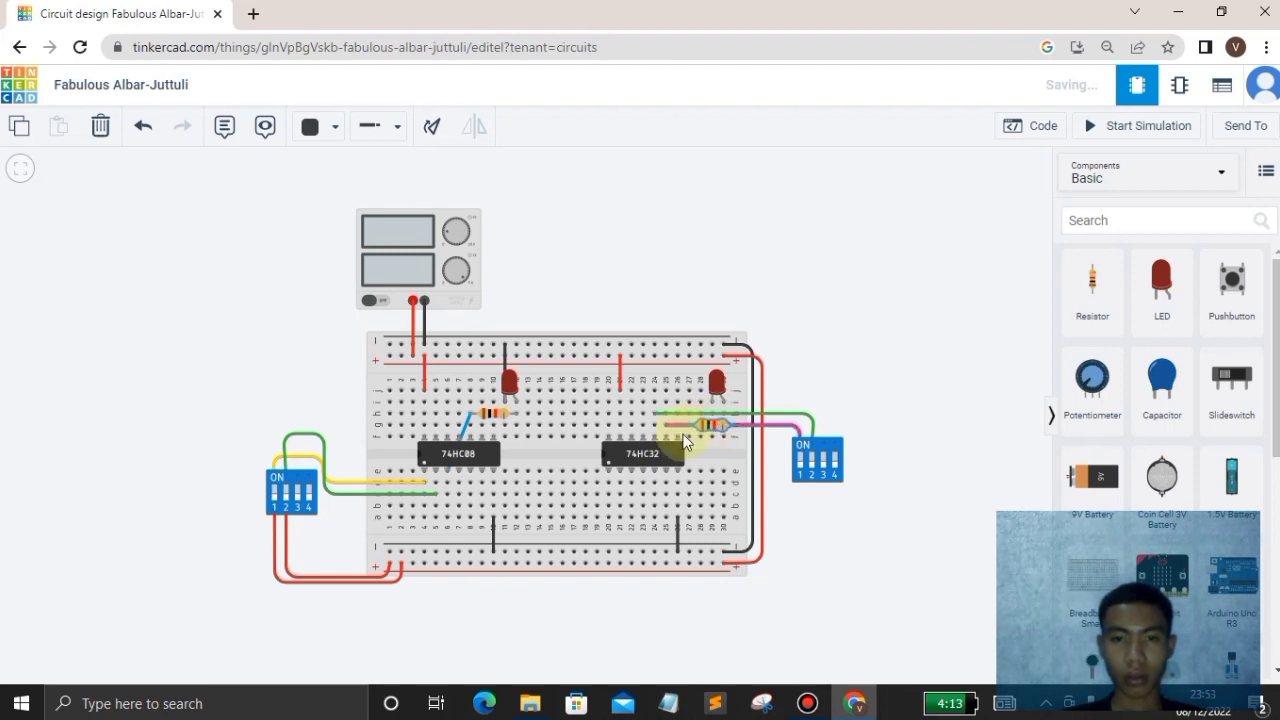
{"action": "left_click", "coordinate": [703, 434]}
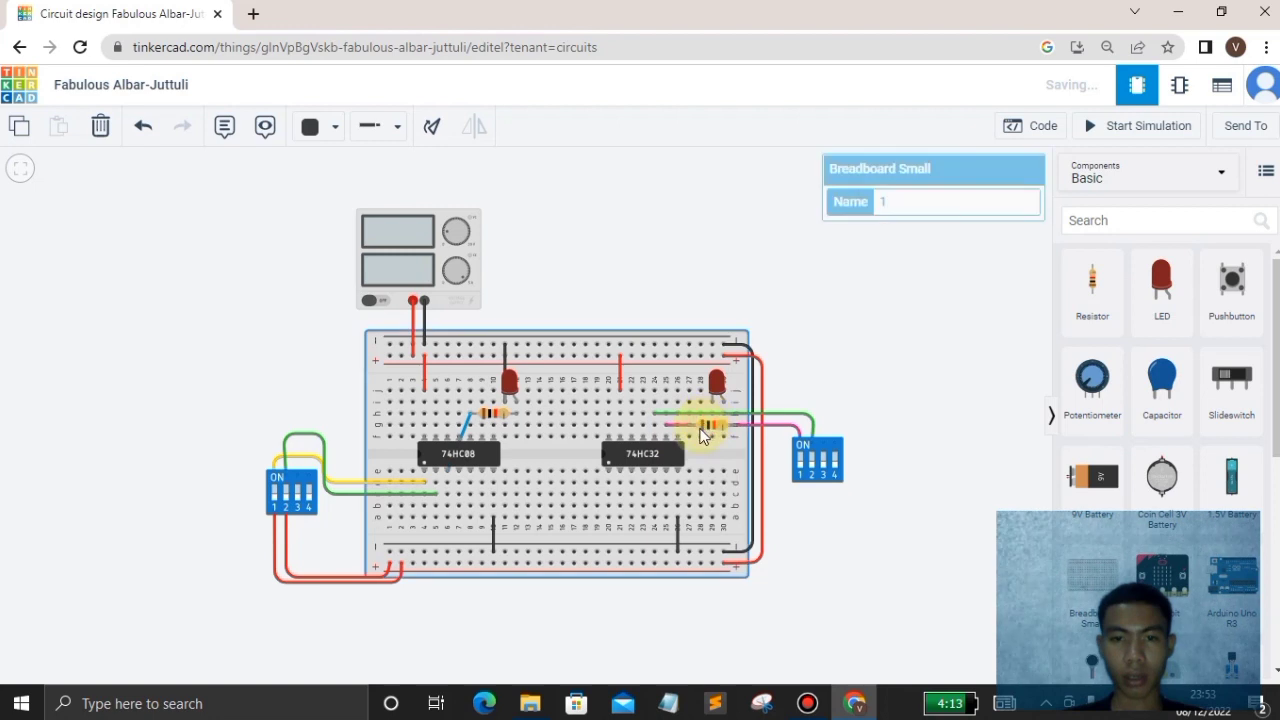
{"action": "left_click", "coordinate": [712, 422]}
{"action": "left_click_drag", "start_coordinate": [712, 422], "coordinate": [711, 426]}
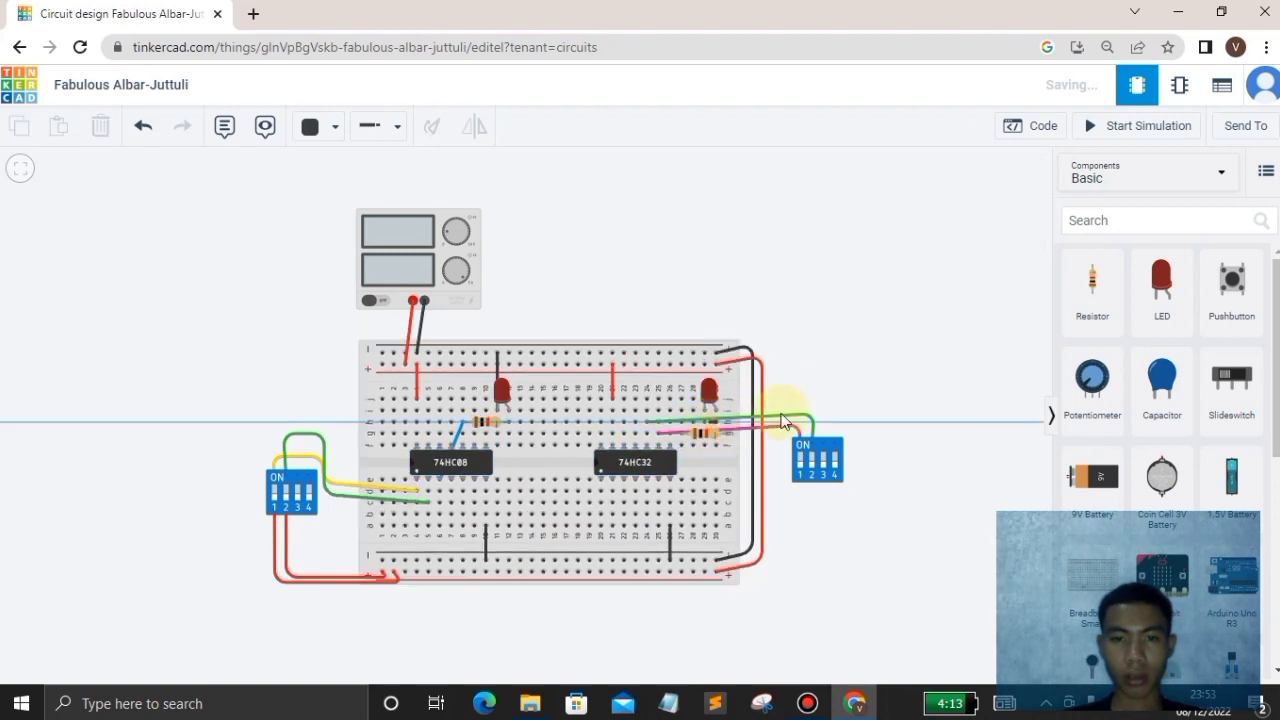
{"action": "left_click", "coordinate": [147, 131]}
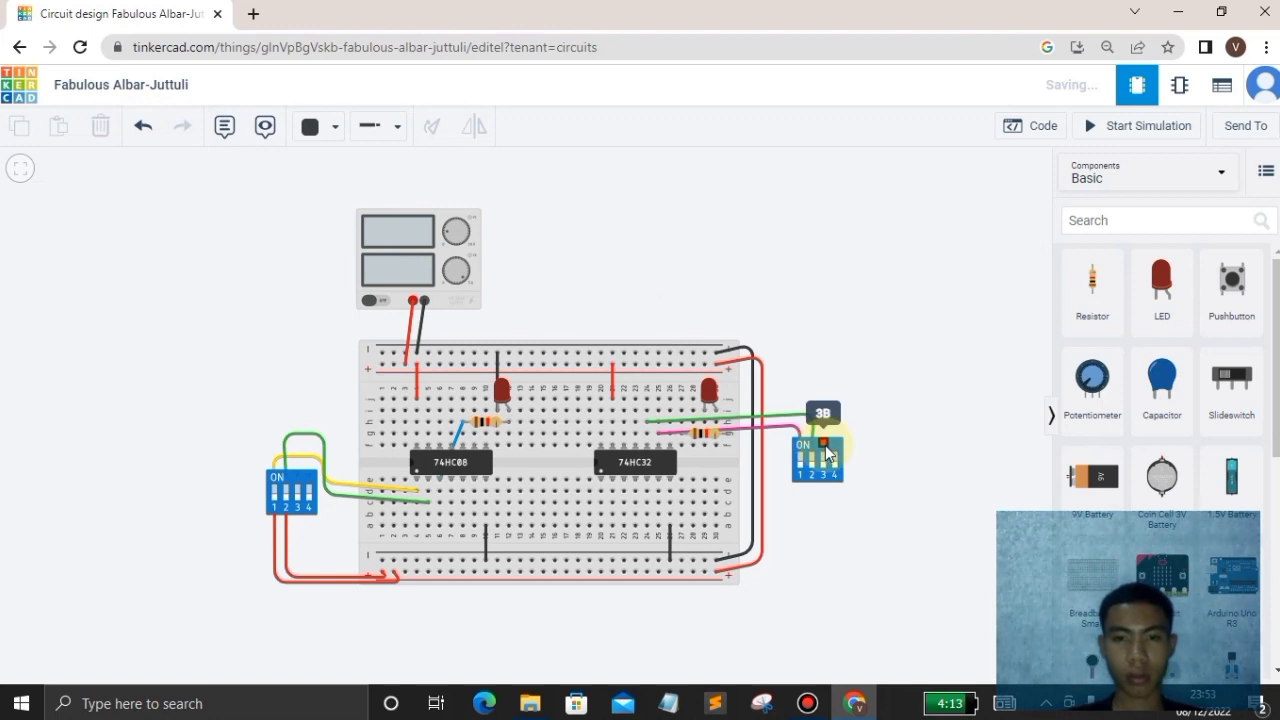
{"action": "key", "text": "ctrl+z"}
{"action": "left_click", "coordinate": [144, 135]}
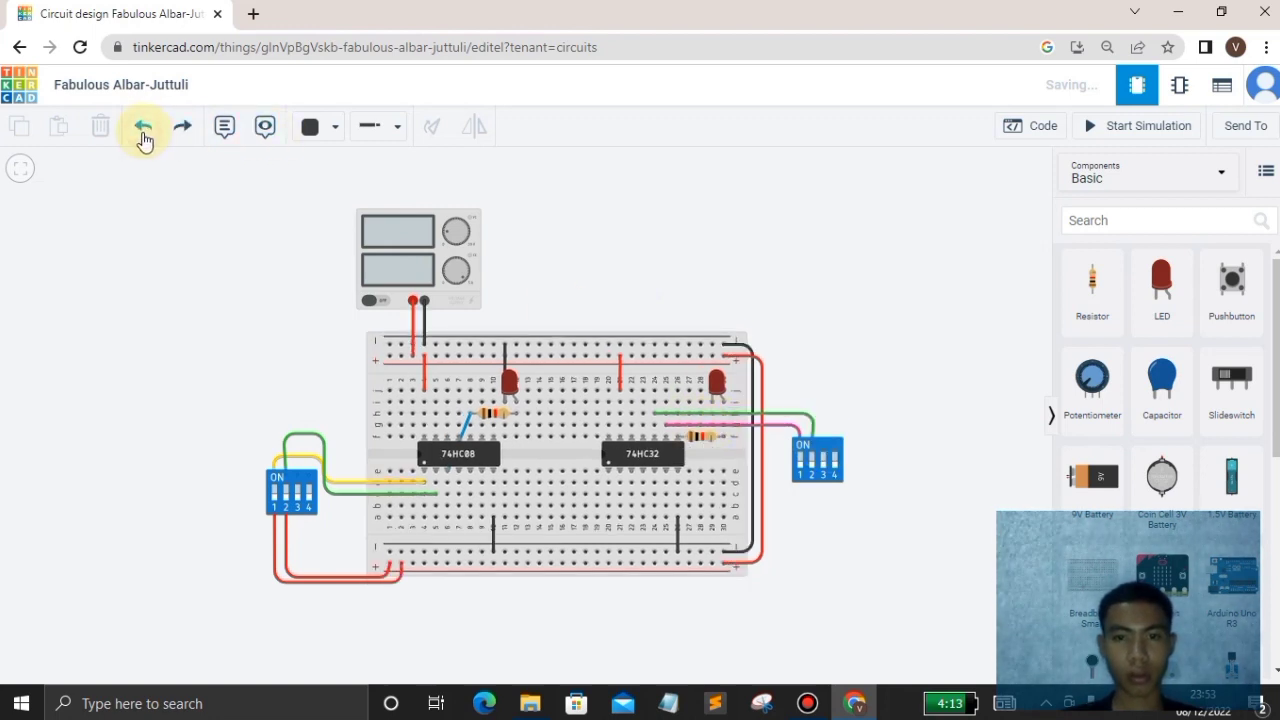
{"action": "left_click", "coordinate": [144, 135]}
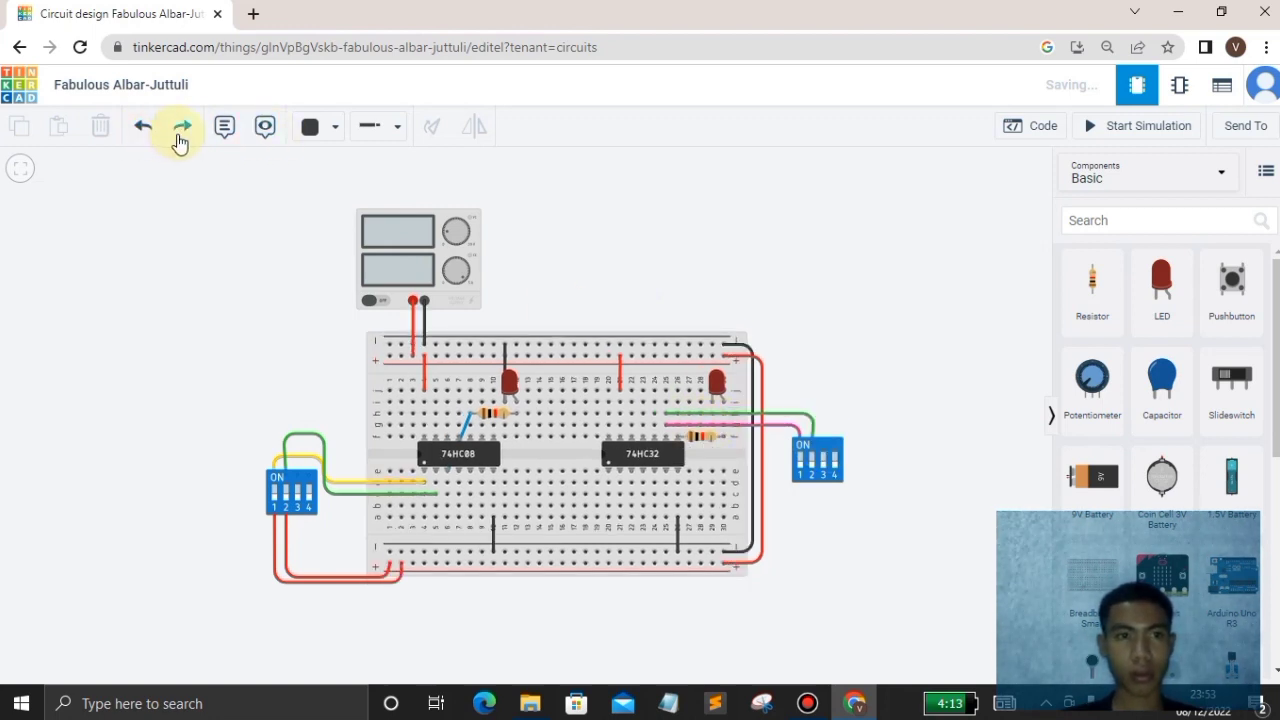
{"action": "left_click", "coordinate": [177, 137]}
{"action": "left_click", "coordinate": [177, 137]}
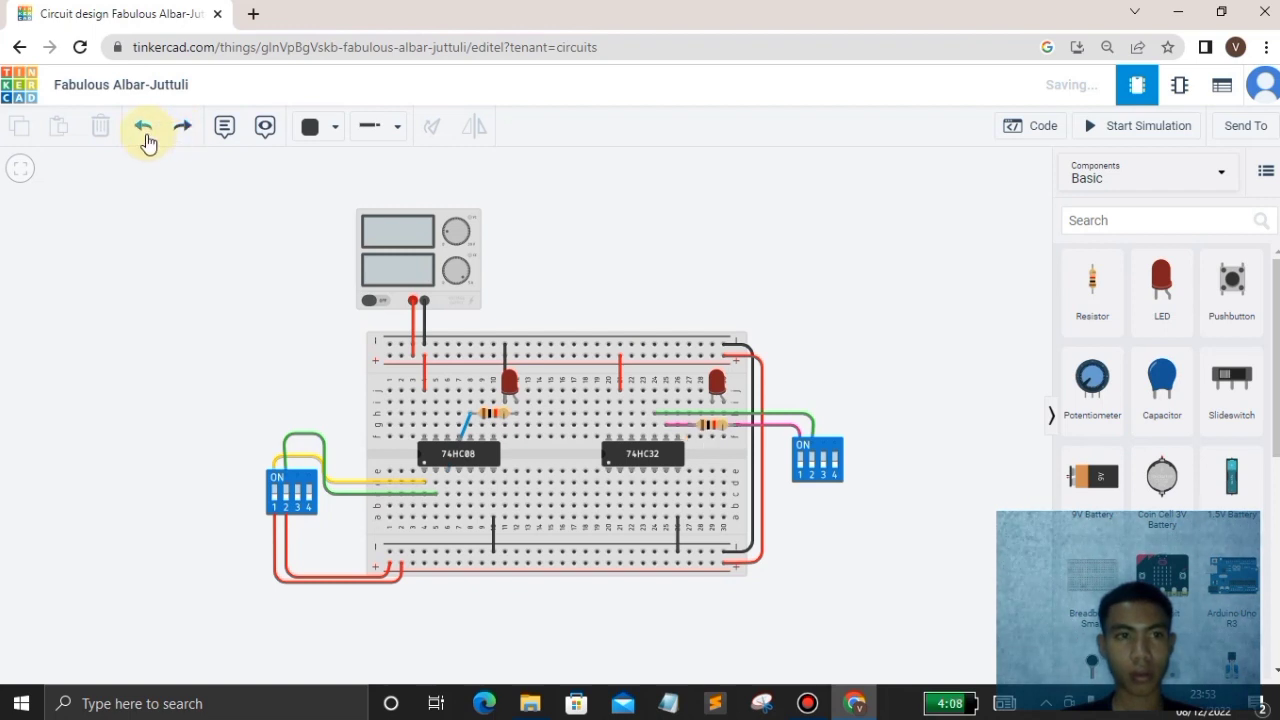
{"action": "left_click", "coordinate": [180, 137]}
{"action": "left_click", "coordinate": [148, 136]}
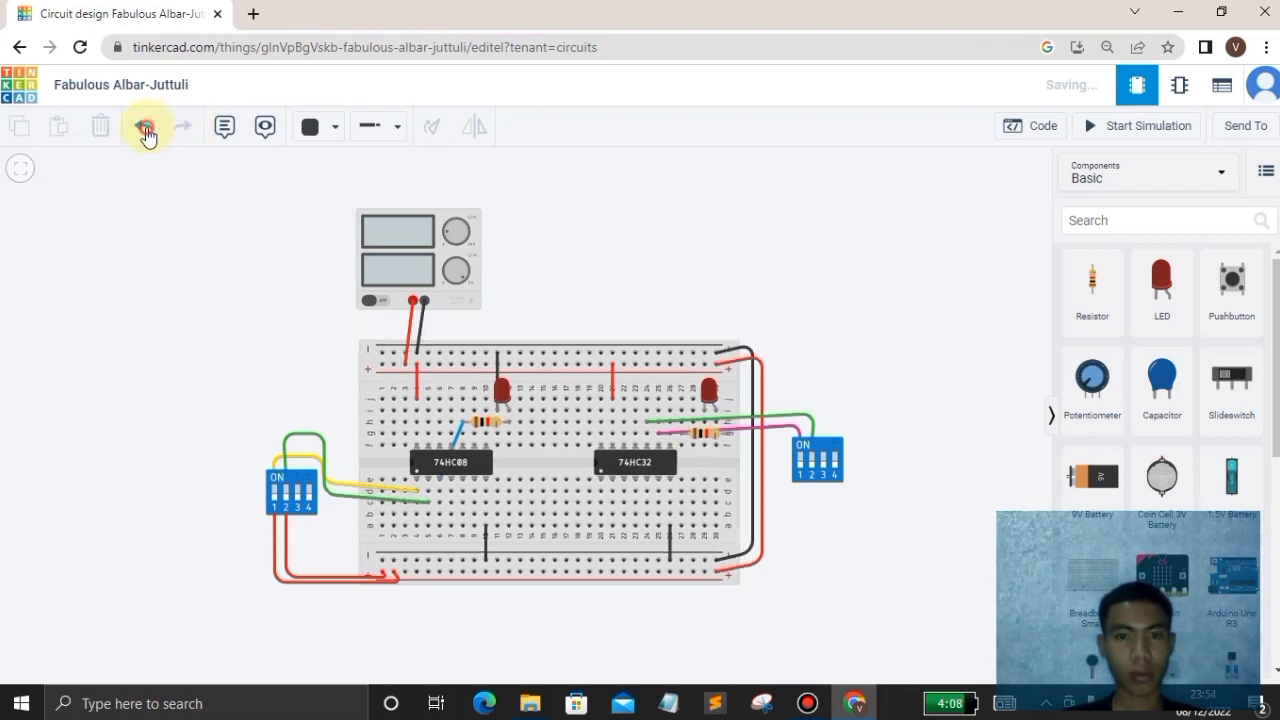
Bend the pink wire upward between the 74HC32 and the right DIP switch so it clears the resistor
{"action": "left_click", "coordinate": [710, 426]}
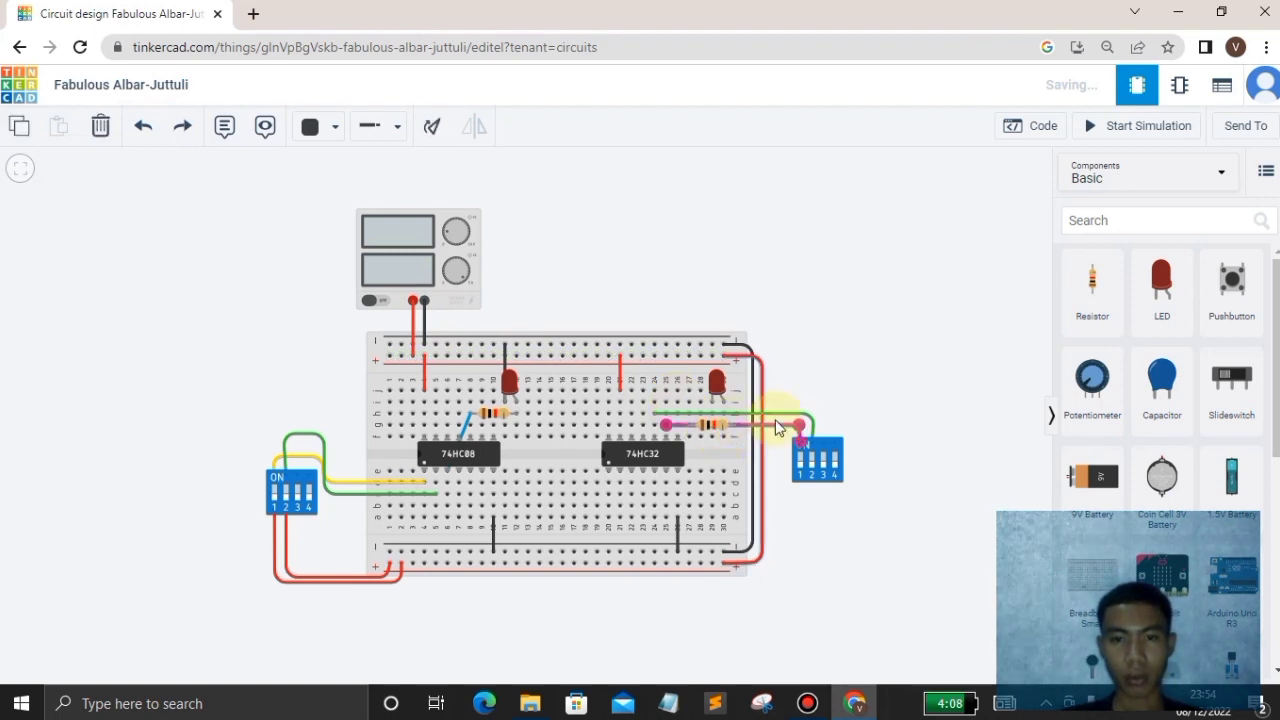
{"action": "left_click", "coordinate": [862, 380]}
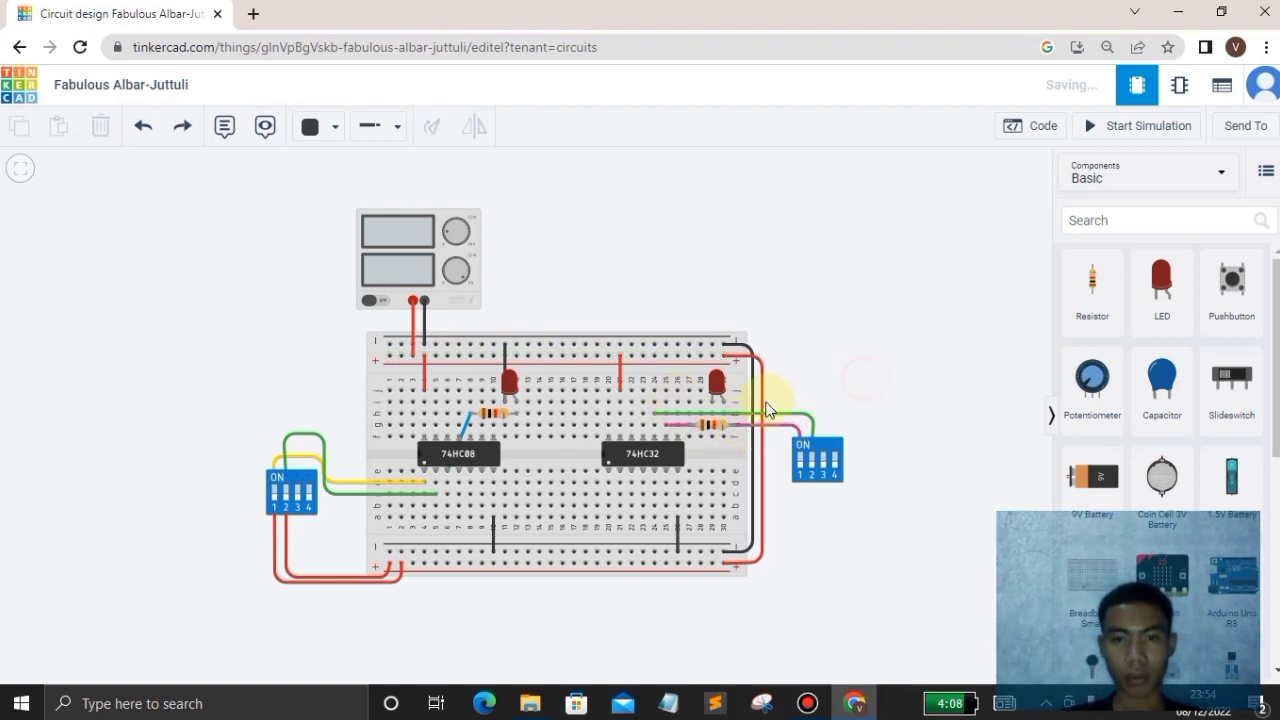
{"action": "left_click", "coordinate": [701, 425]}
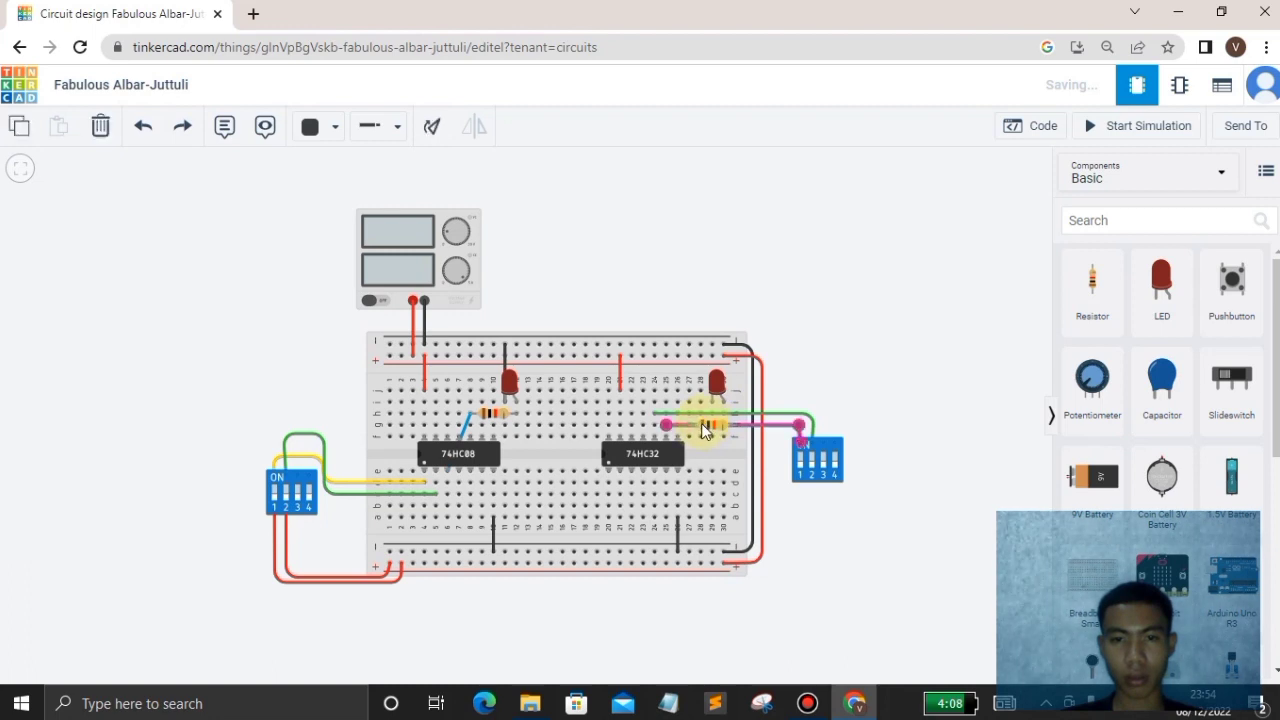
{"action": "left_click", "coordinate": [710, 421]}
{"action": "left_click", "coordinate": [711, 425]}
{"action": "left_click_drag", "start_coordinate": [761, 426], "coordinate": [773, 392]}
{"action": "left_click", "coordinate": [738, 391]}
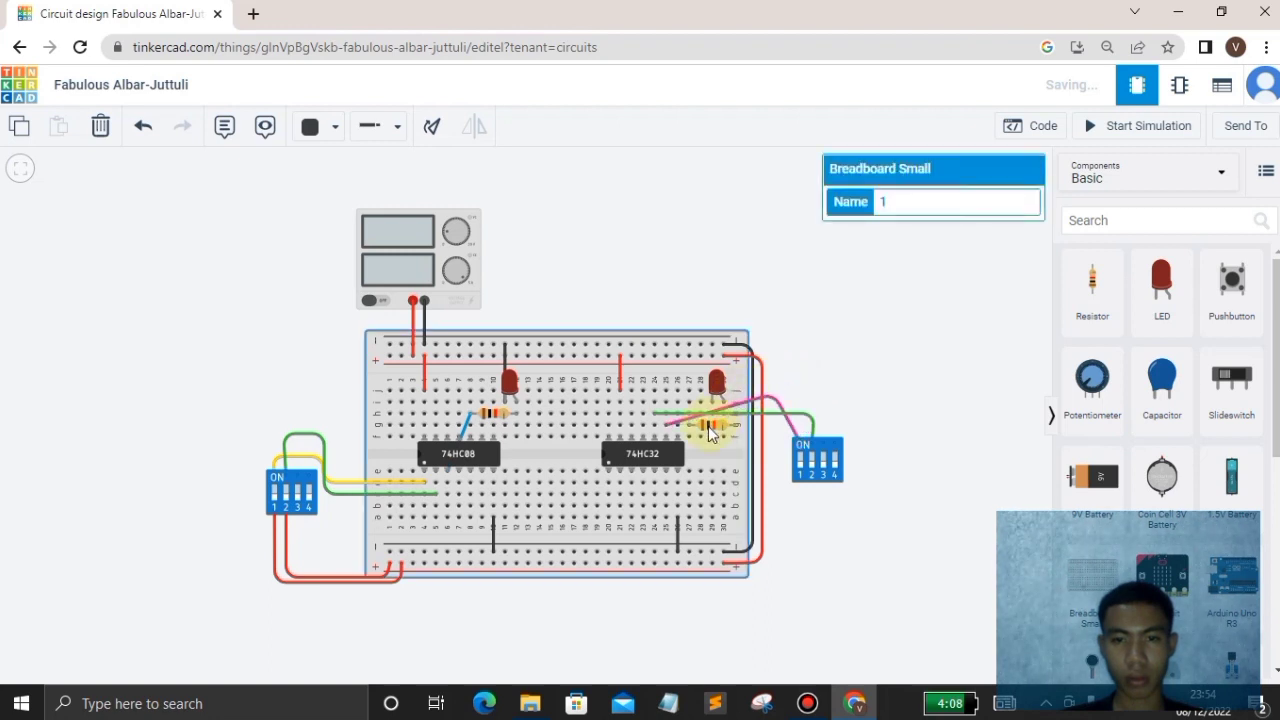
Move the resistor beside the 74HC32 down to row f and one column left, and straighten the pink wire along row g
{"action": "left_click", "coordinate": [711, 430]}
{"action": "left_click_drag", "start_coordinate": [708, 430], "coordinate": [696, 440]}
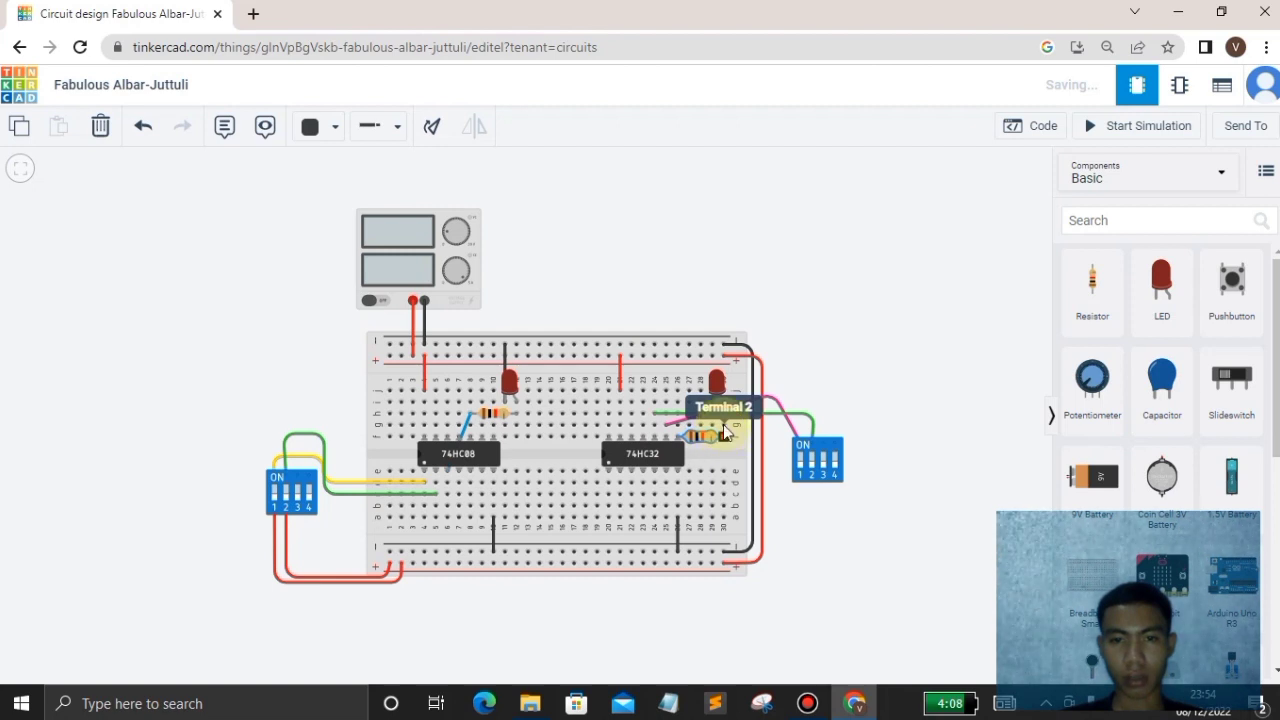
{"action": "left_click_drag", "start_coordinate": [723, 405], "coordinate": [793, 428]}
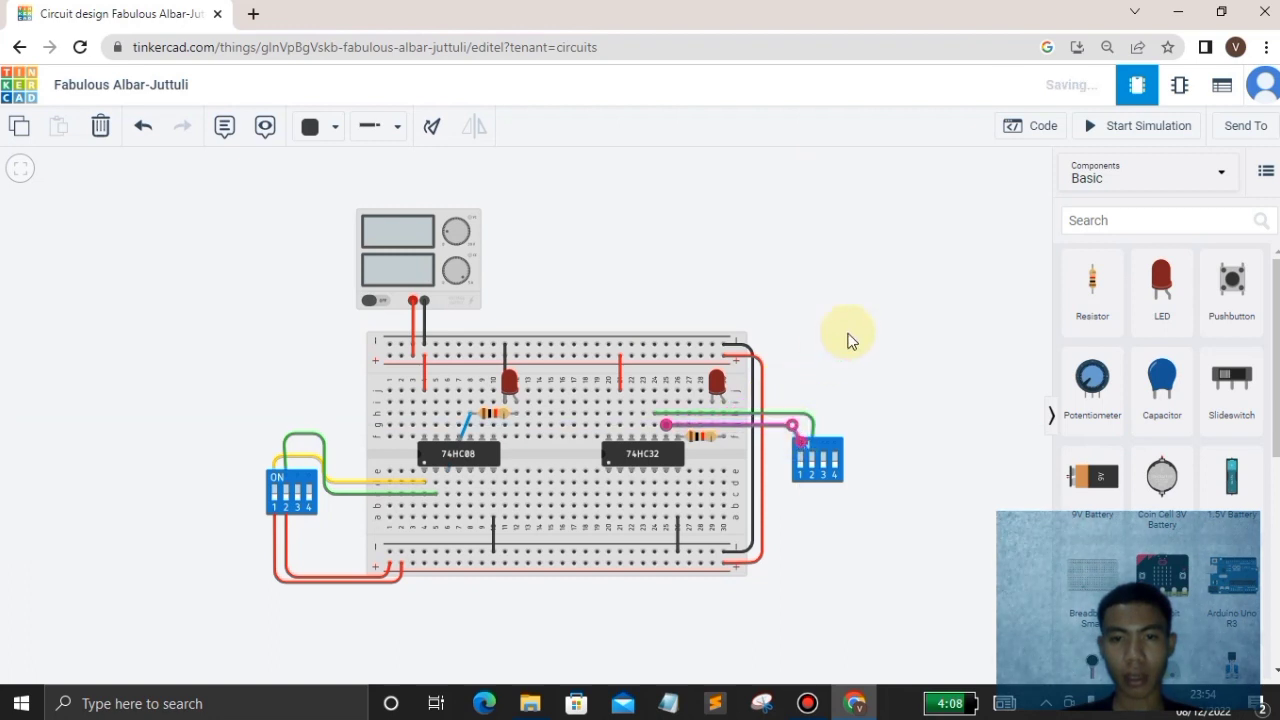
{"action": "left_click", "coordinate": [848, 340]}
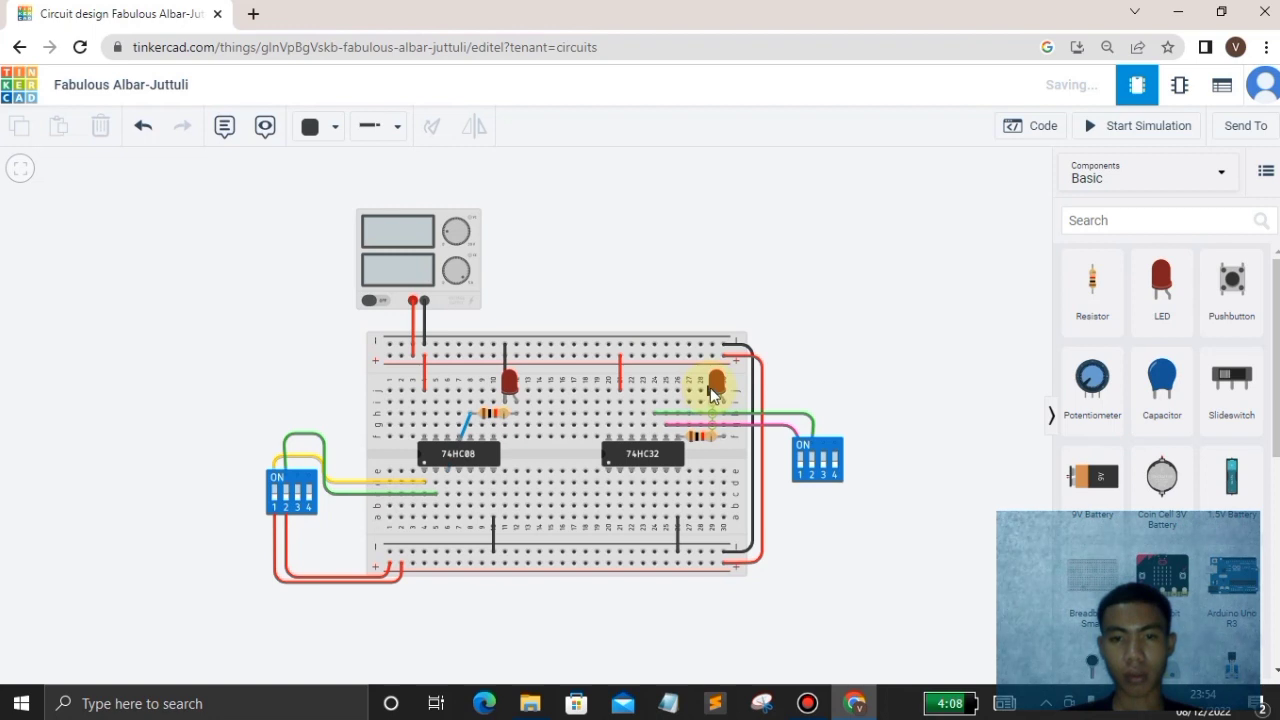
Connect the right LED's cathode in column 29 to the upper negative rail with a black wire
{"action": "left_click", "coordinate": [710, 387]}
{"action": "left_click", "coordinate": [813, 400]}
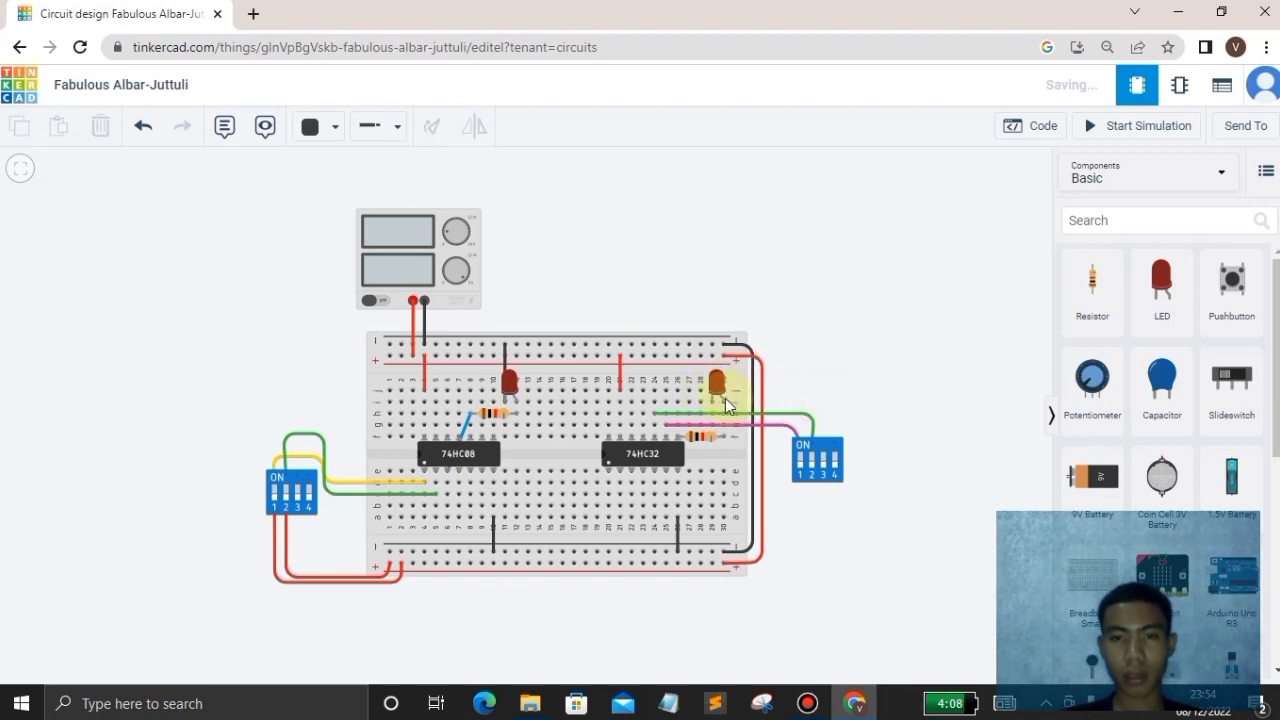
{"action": "left_click", "coordinate": [709, 399]}
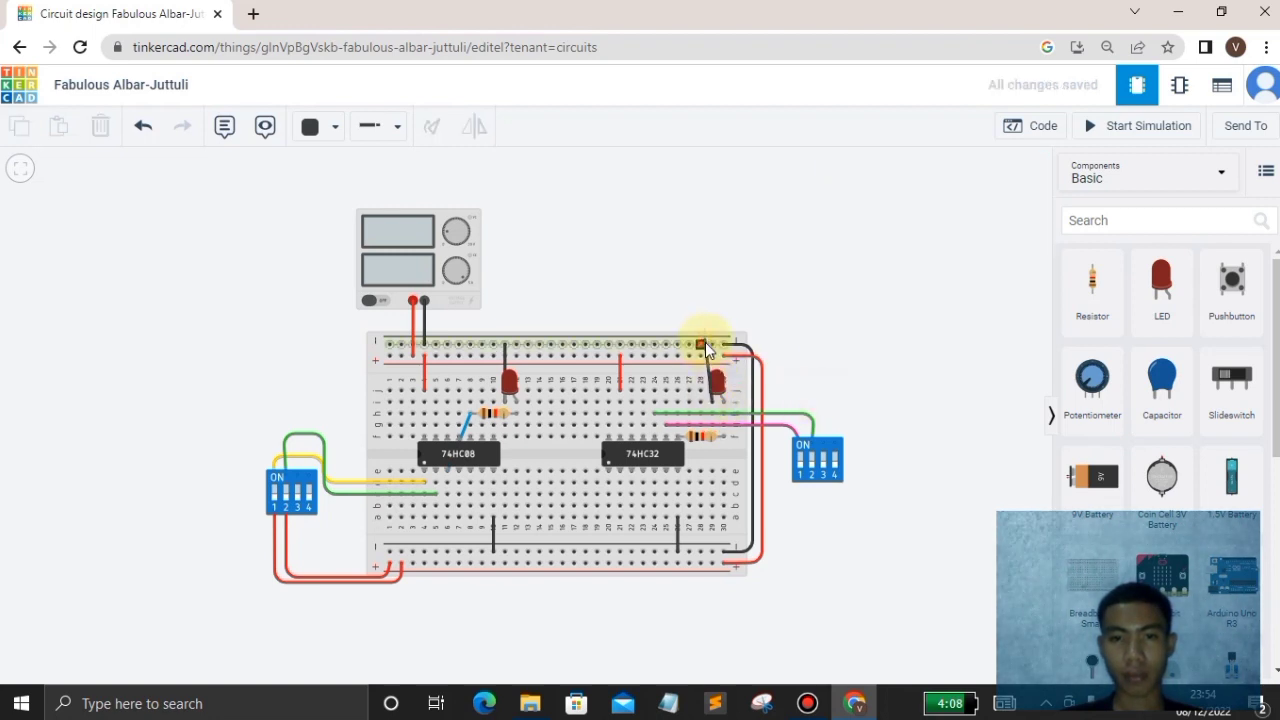
{"action": "left_click", "coordinate": [711, 344]}
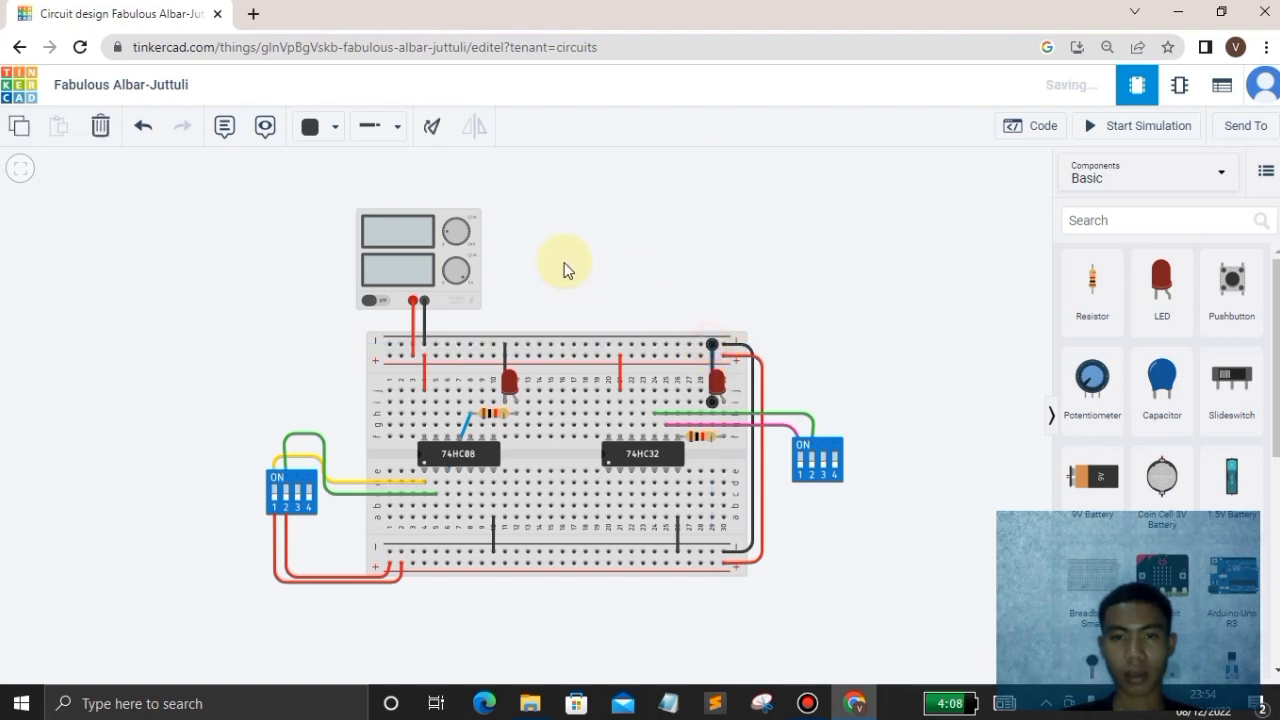
{"action": "left_click", "coordinate": [768, 272]}
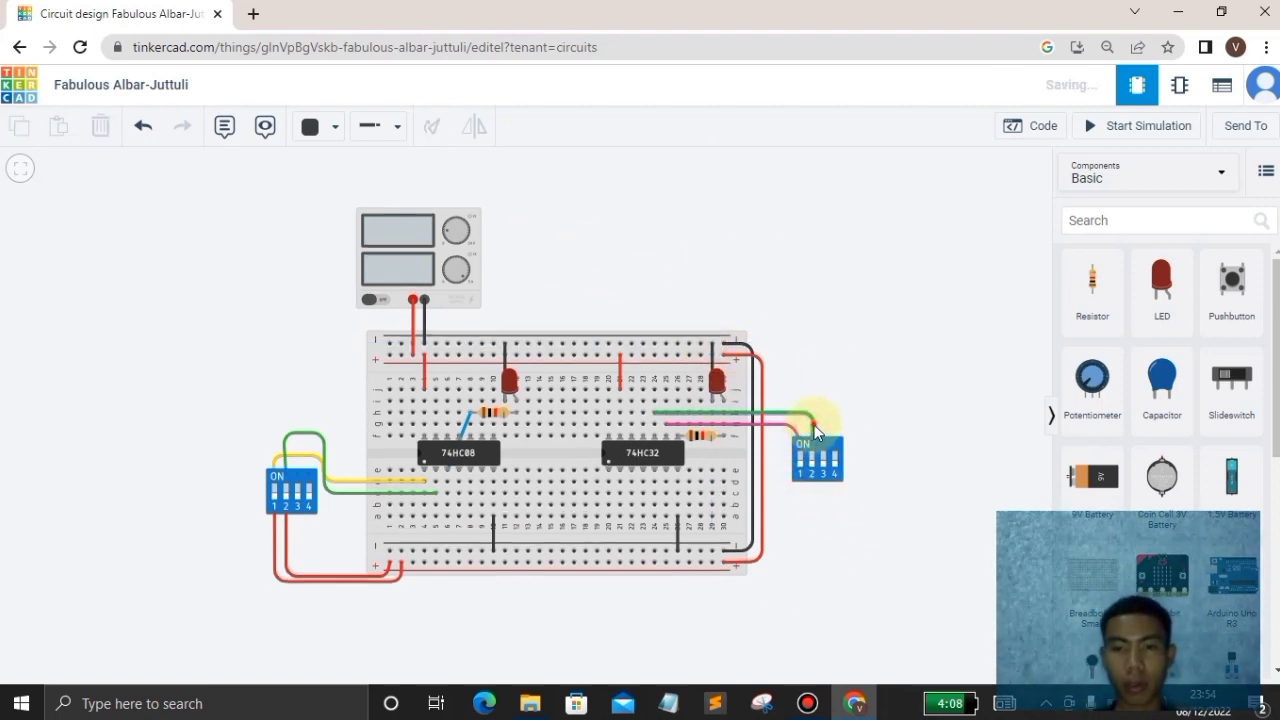
Align the green wire's bend directly above the right DIP switch's second terminal
{"action": "left_click", "coordinate": [814, 420]}
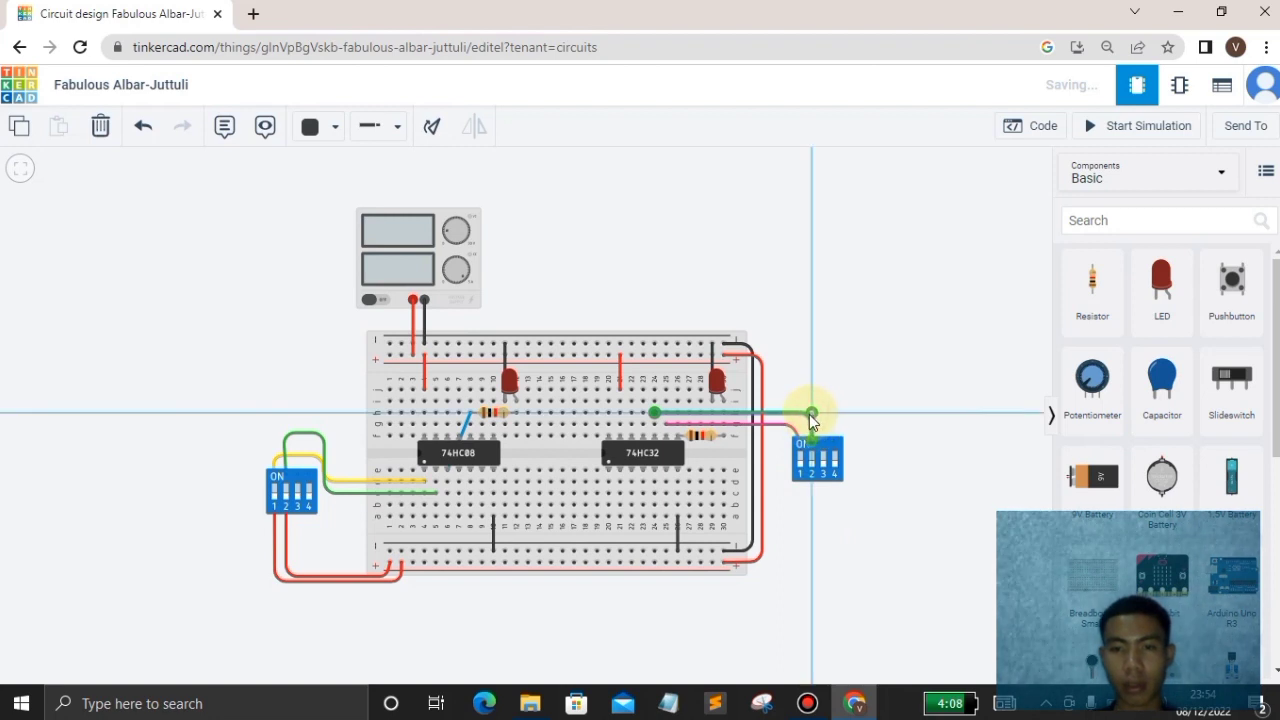
{"action": "left_click", "coordinate": [851, 539]}
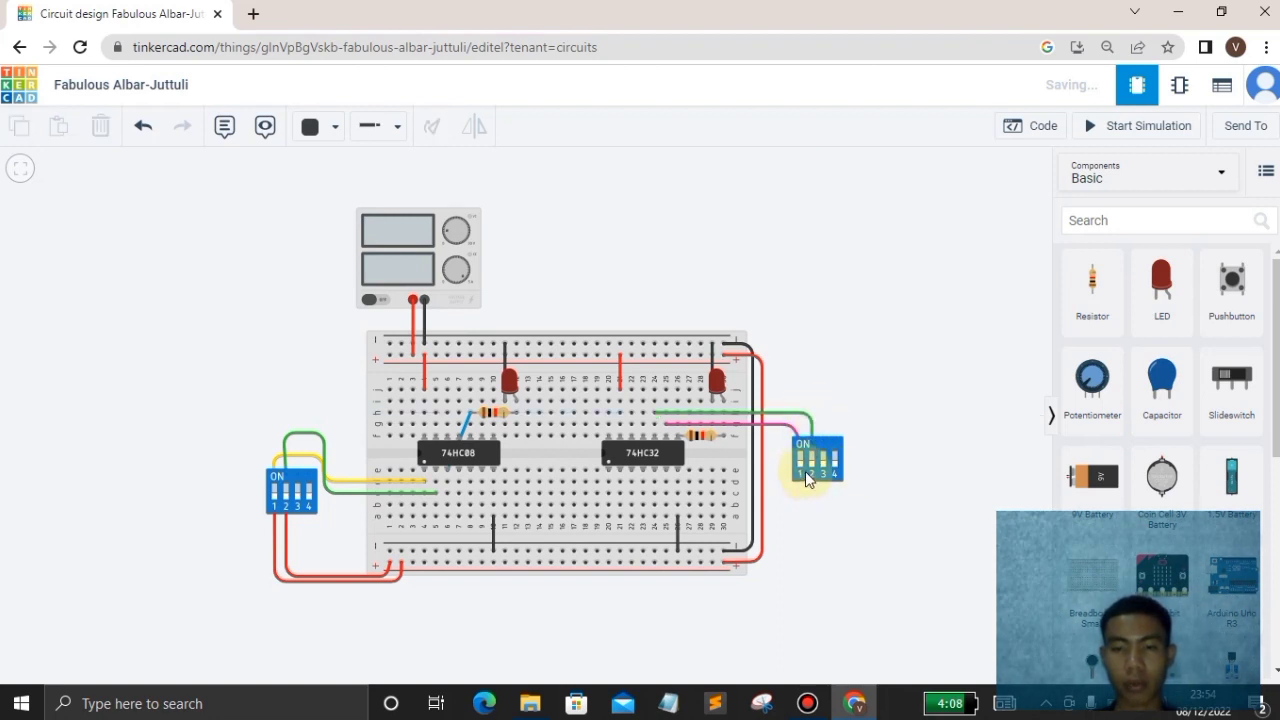
Wire terminal 1A of the right DIP switch to the lower positive rail below column 29, and colour the wire red
{"action": "left_click", "coordinate": [803, 474]}
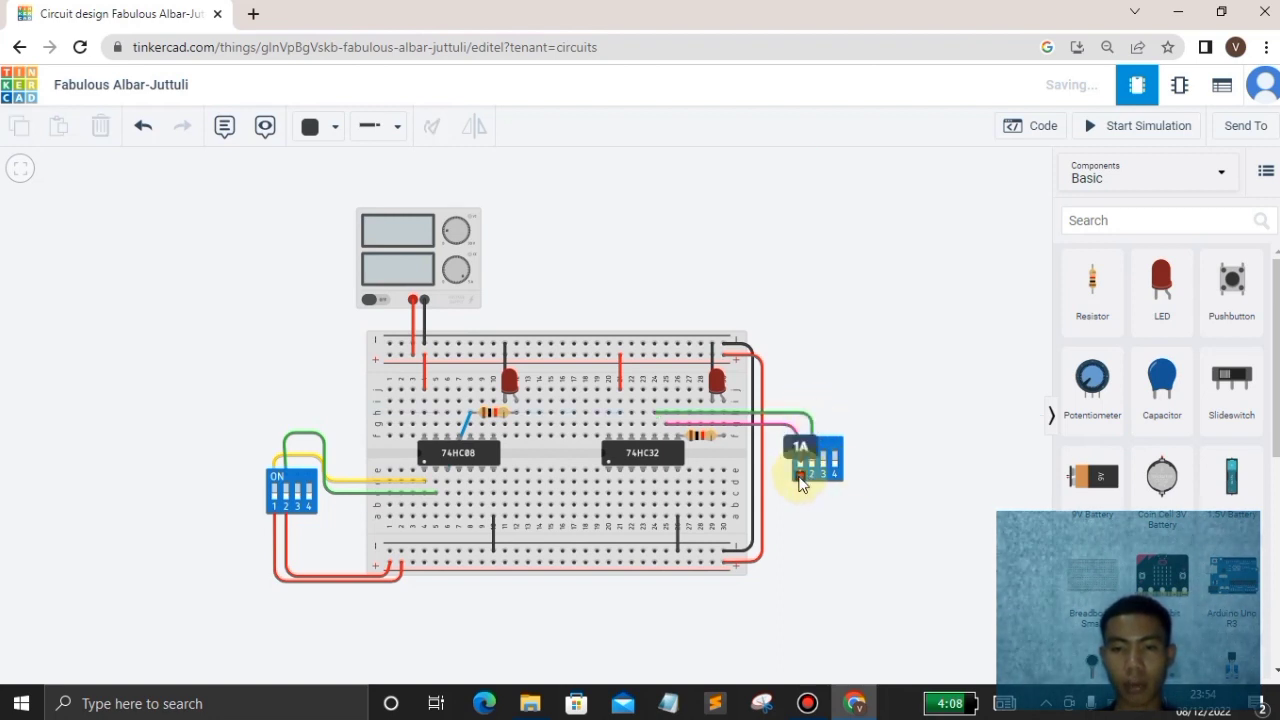
{"action": "left_click", "coordinate": [800, 581]}
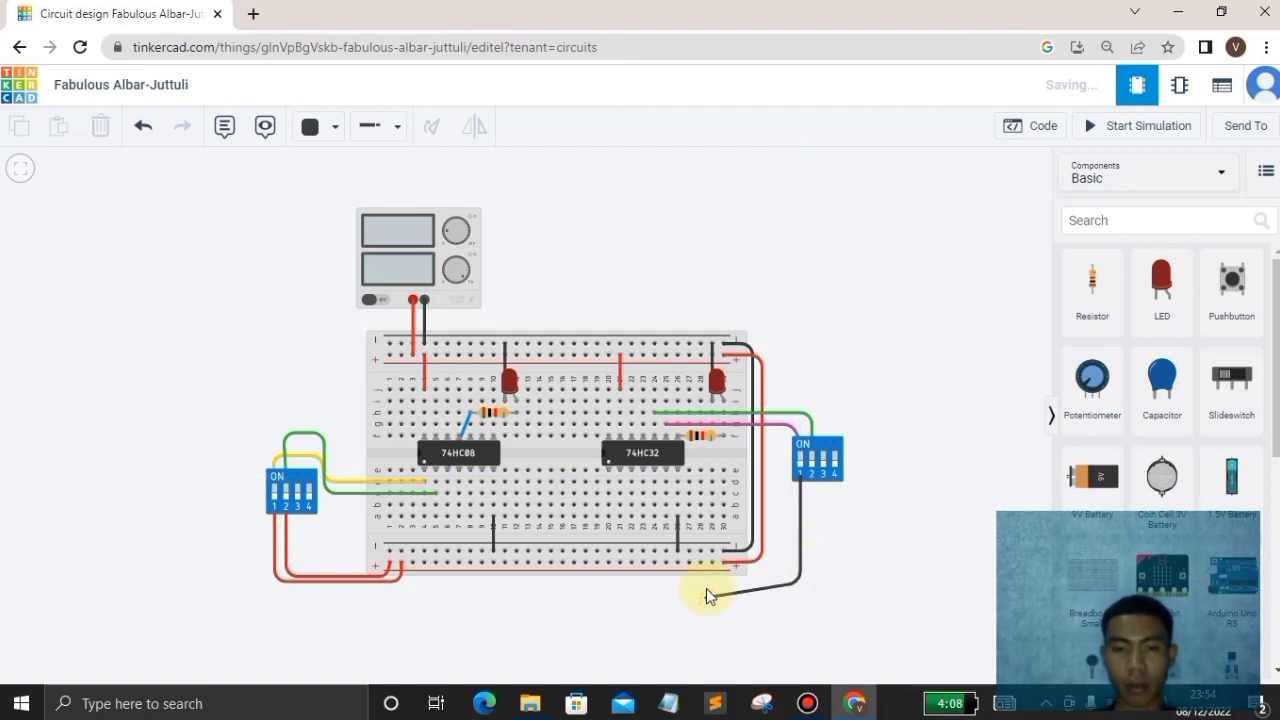
{"action": "left_click", "coordinate": [710, 584]}
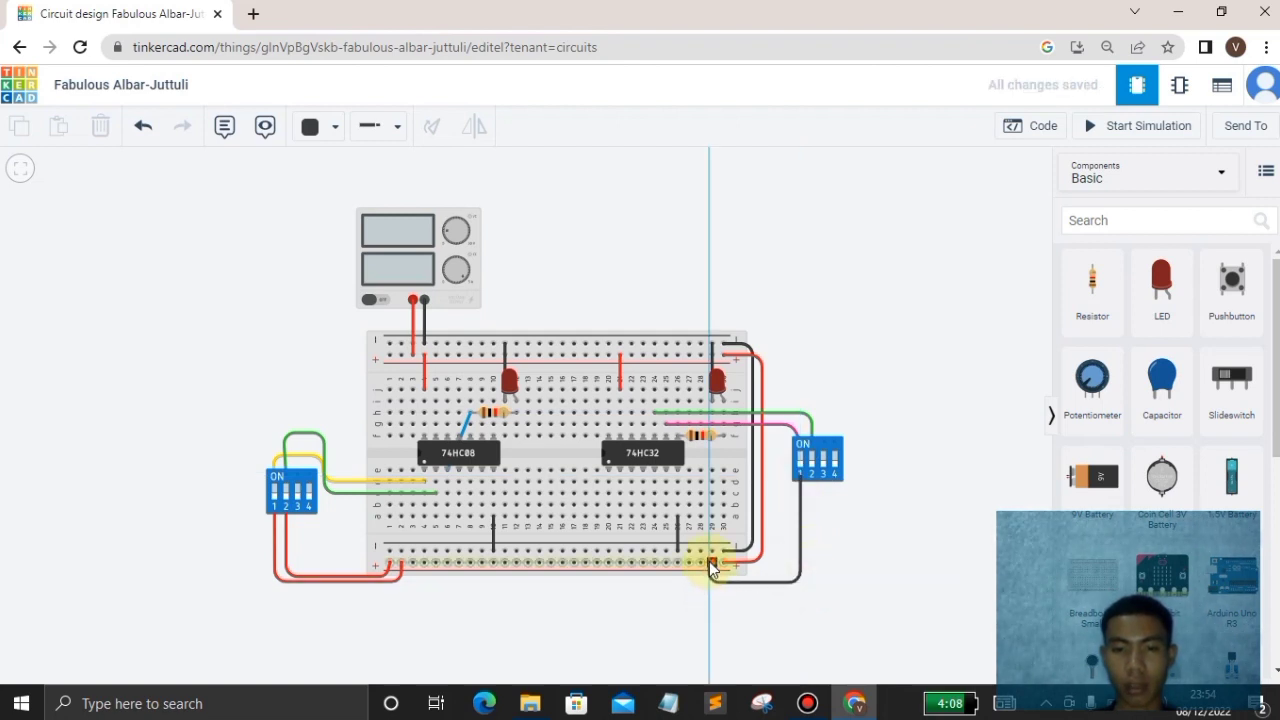
{"action": "left_click", "coordinate": [709, 561]}
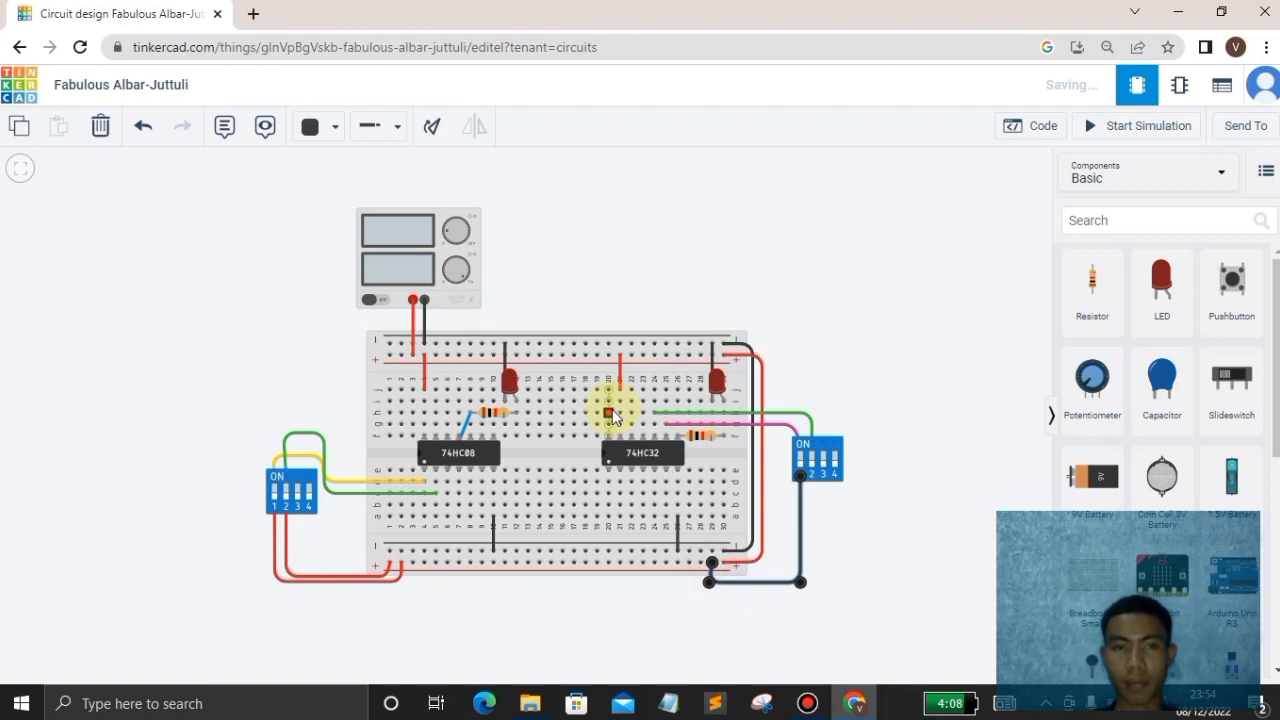
{"action": "left_click", "coordinate": [330, 127]}
{"action": "left_click", "coordinate": [348, 210]}
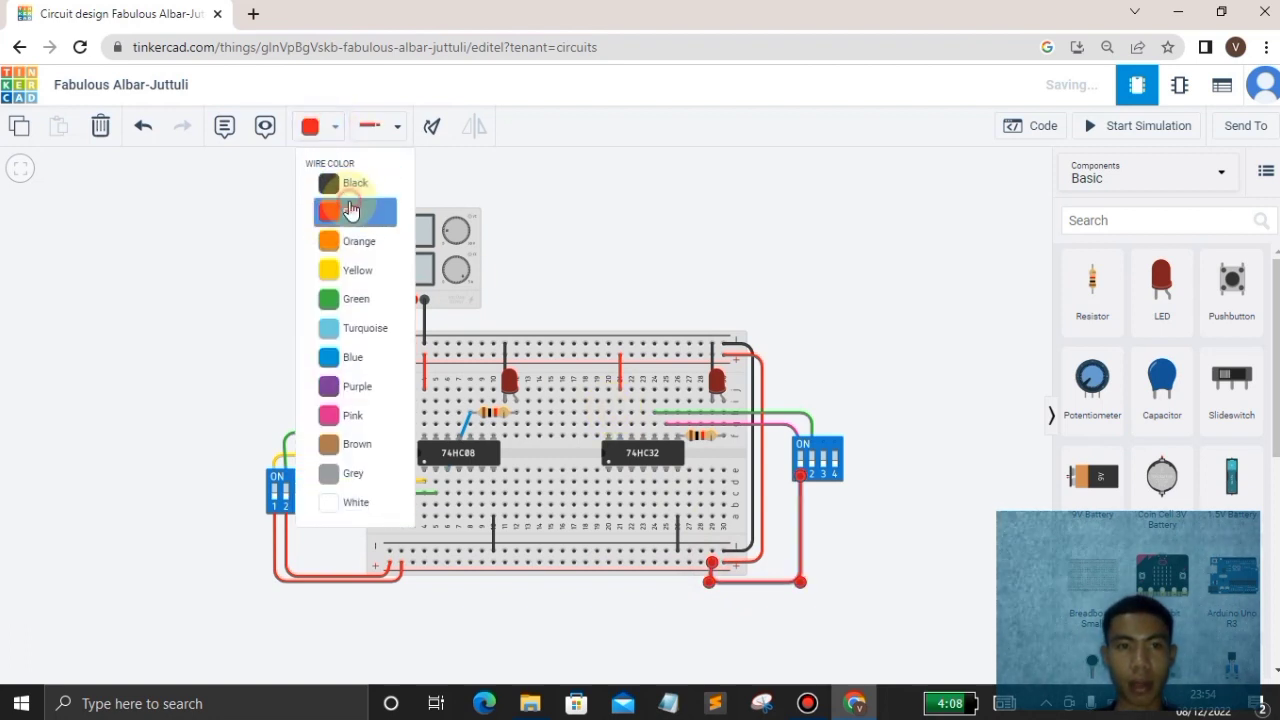
Run a red wire from terminal 2A of the right DIP switch to the lower positive rail below column 28
{"action": "left_click", "coordinate": [812, 476]}
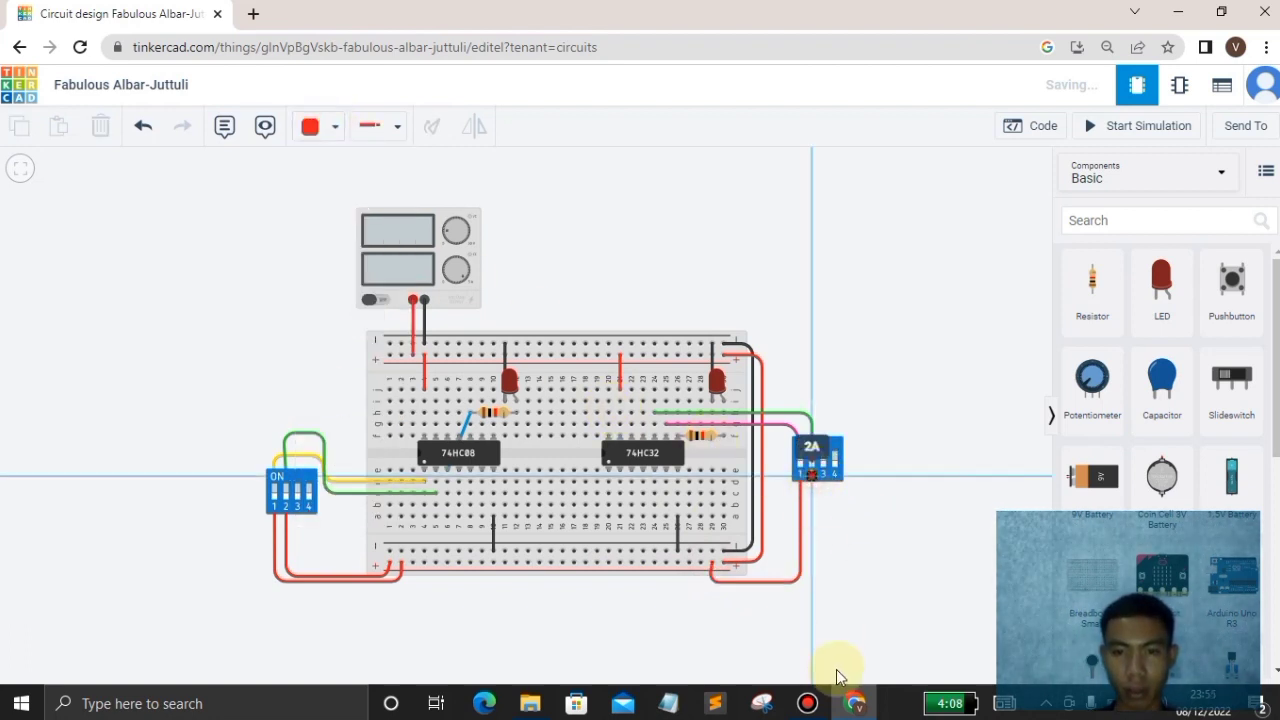
{"action": "left_click", "coordinate": [813, 590]}
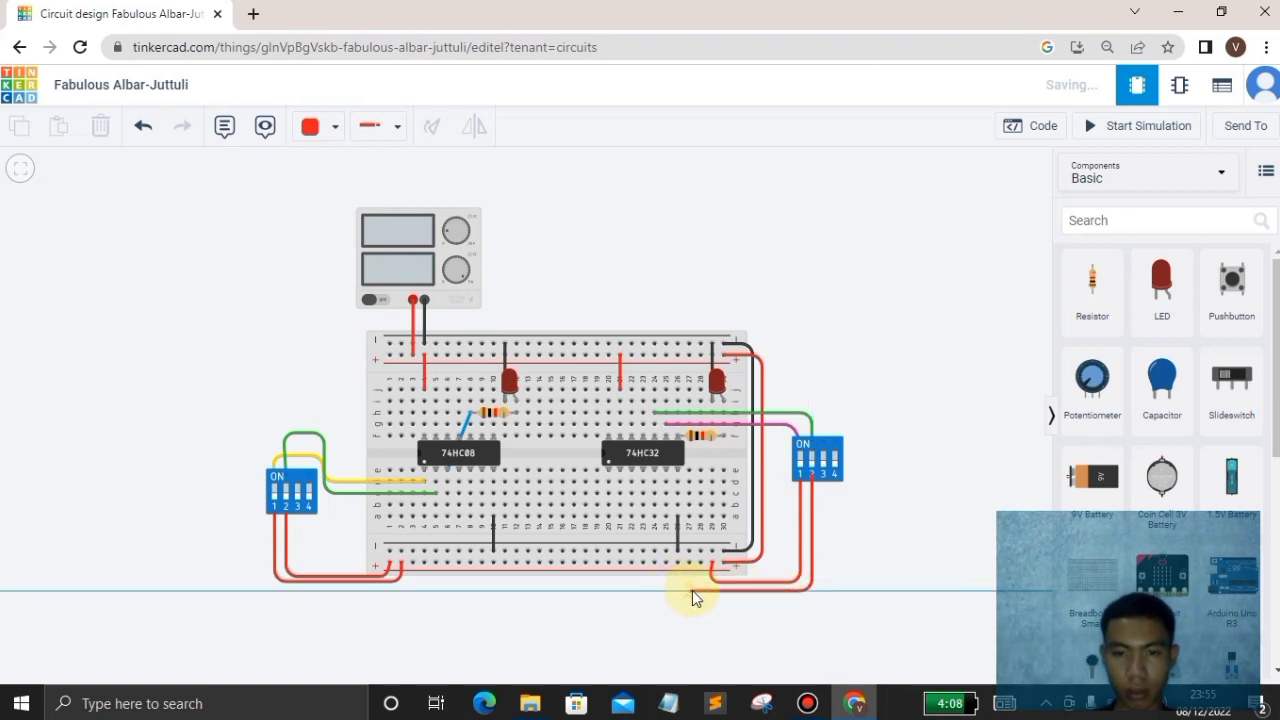
{"action": "left_click", "coordinate": [701, 590]}
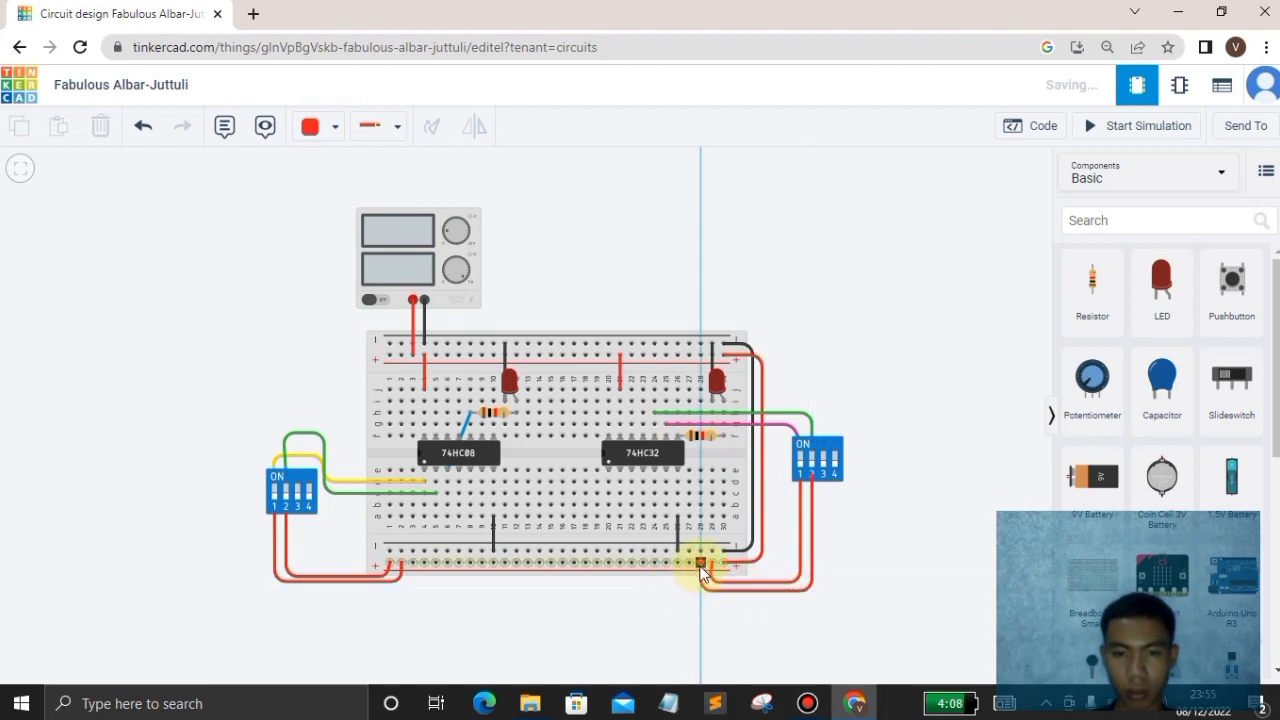
{"action": "left_click", "coordinate": [701, 563]}
{"action": "left_click", "coordinate": [886, 540]}
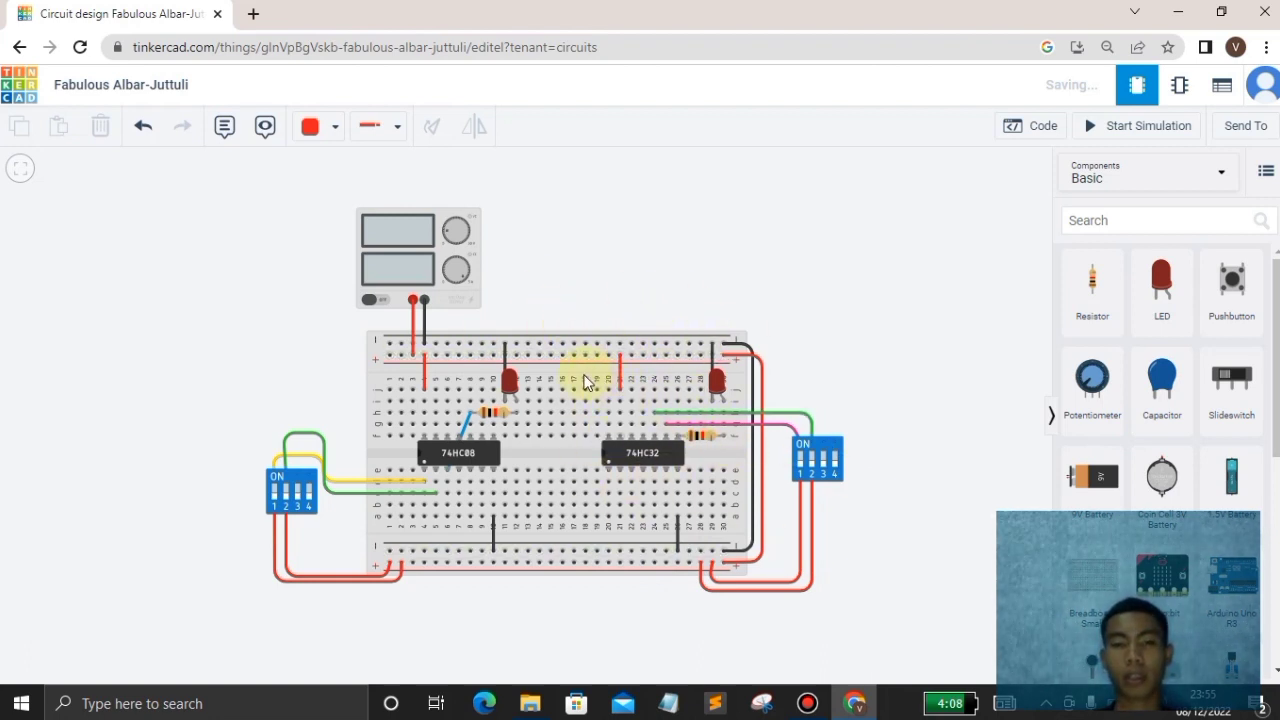
Shift the 74HC32's red power wire one column left so it feeds column 20 from the upper positive rail
{"action": "left_click", "coordinate": [620, 366]}
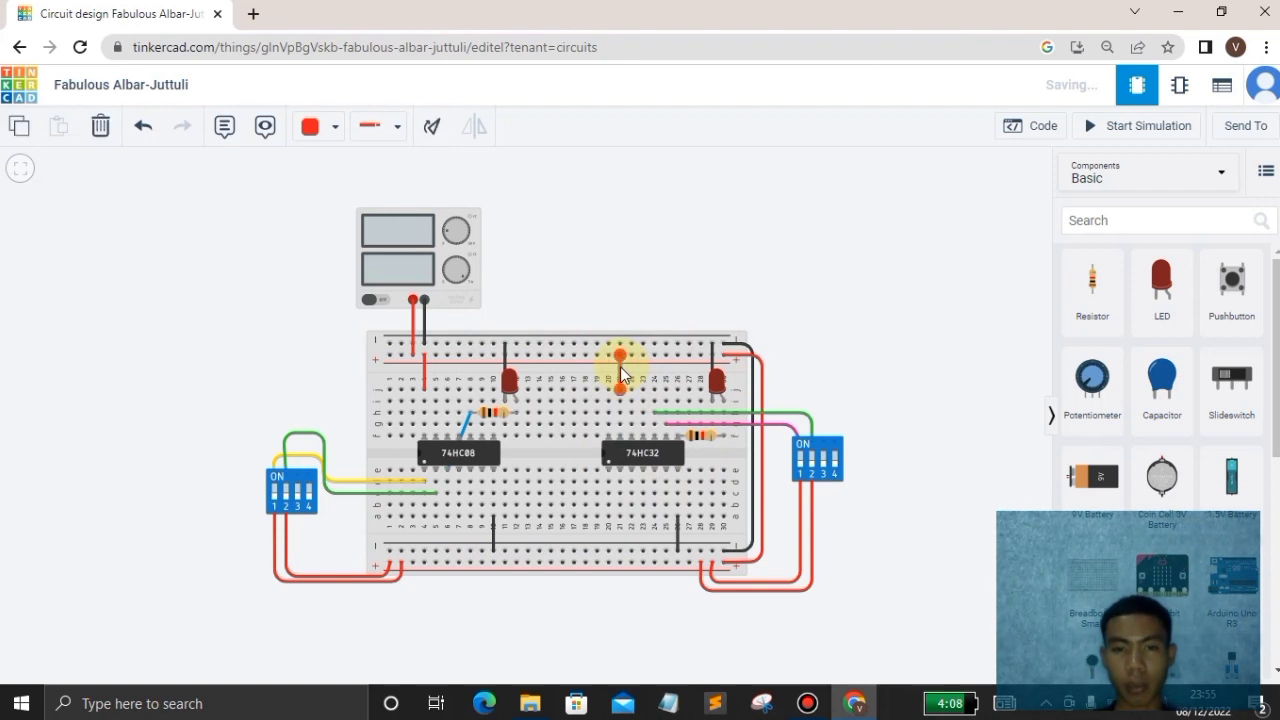
{"action": "left_click_drag", "start_coordinate": [617, 361], "coordinate": [609, 390]}
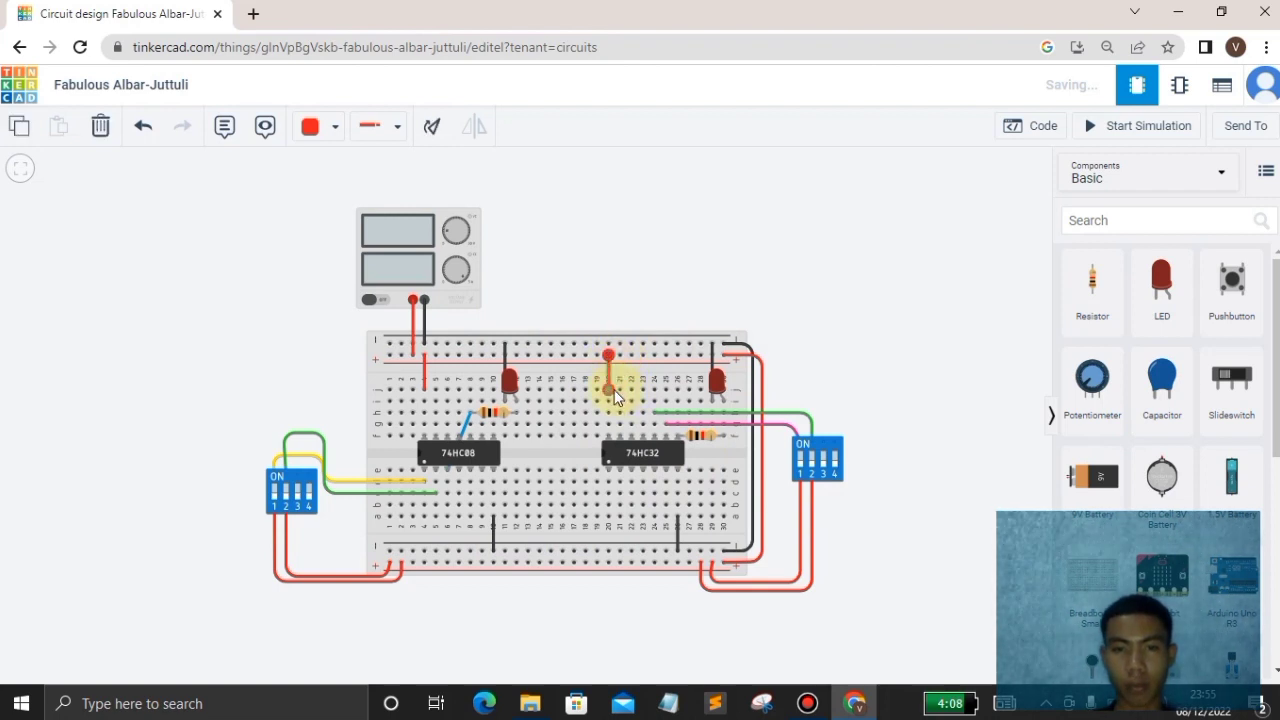
{"action": "left_click", "coordinate": [837, 404]}
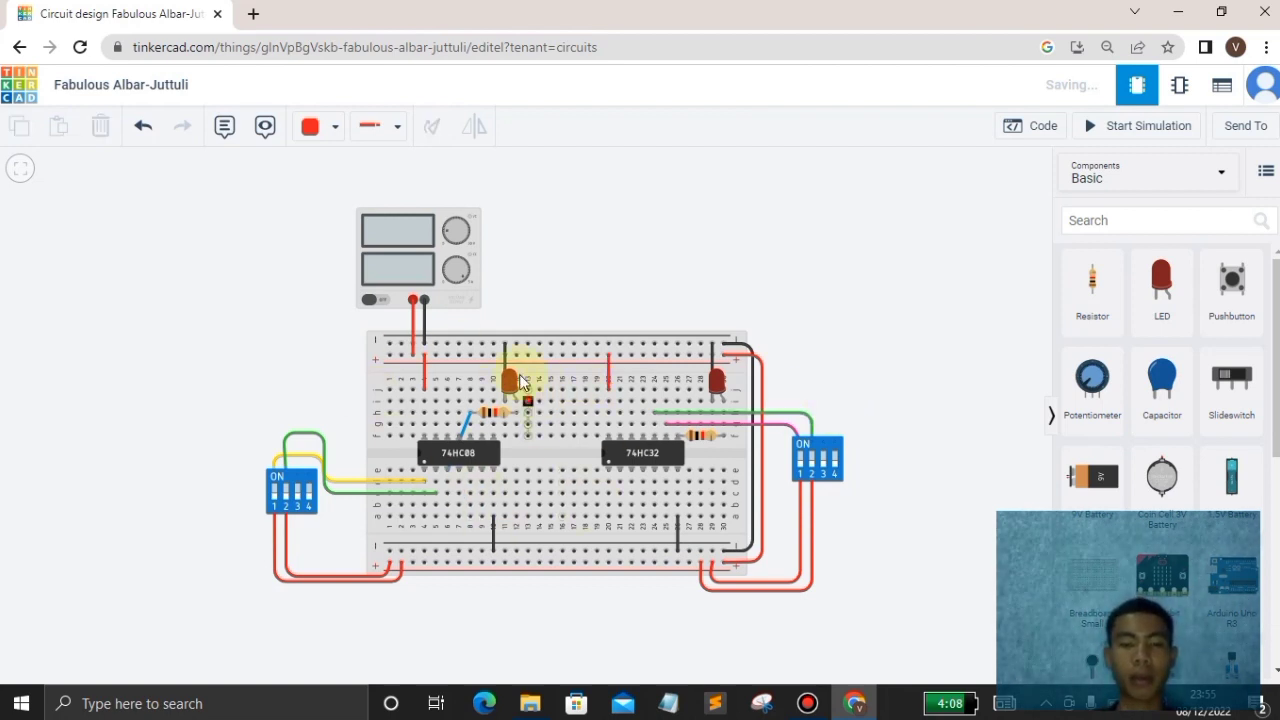
Simulate the circuit, toggling switches 1 and 2 of the left DIP switch and switch 2 of the right one, and stop the simulation
{"action": "left_click", "coordinate": [1123, 137]}
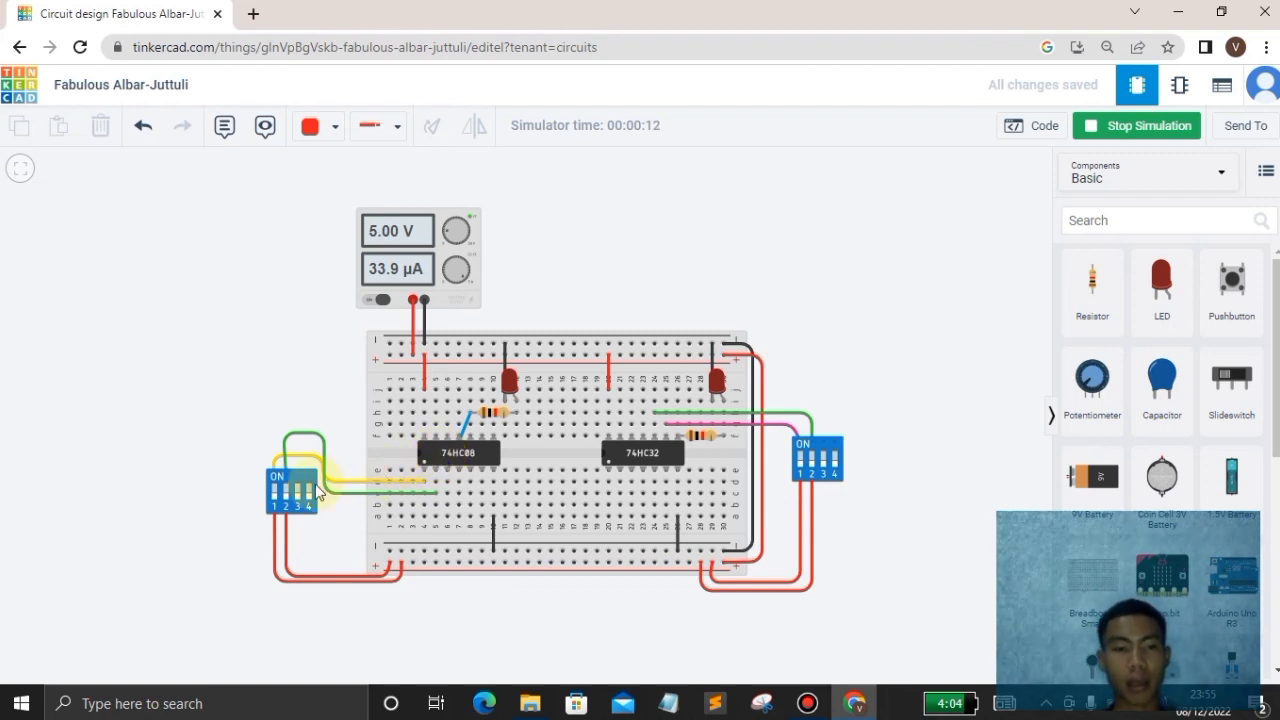
{"action": "left_click", "coordinate": [279, 500]}
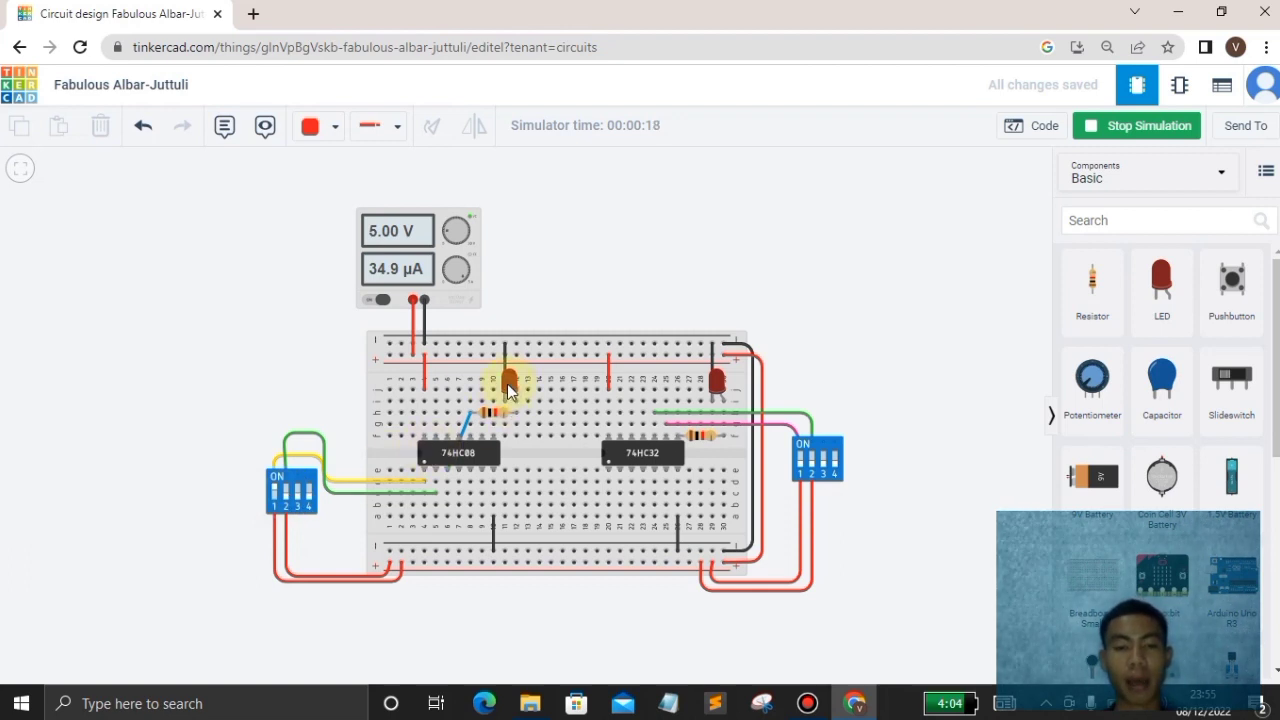
{"action": "left_click", "coordinate": [287, 505]}
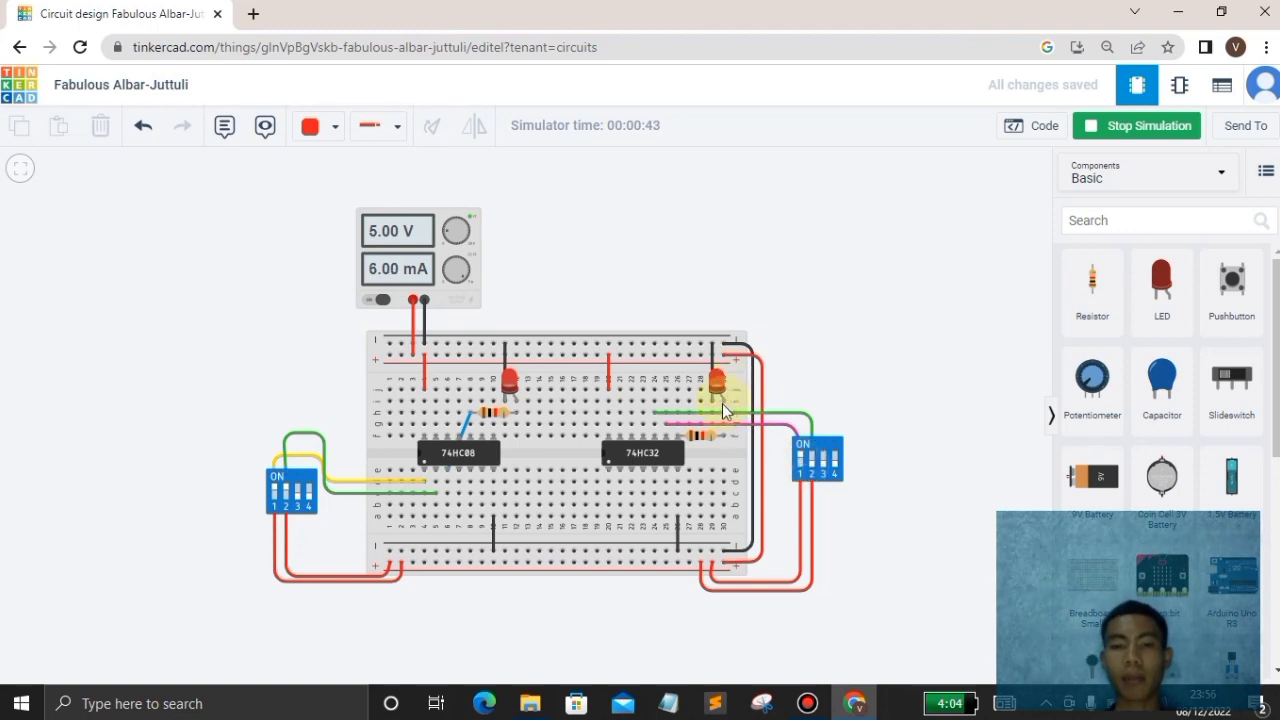
{"action": "left_click", "coordinate": [812, 466]}
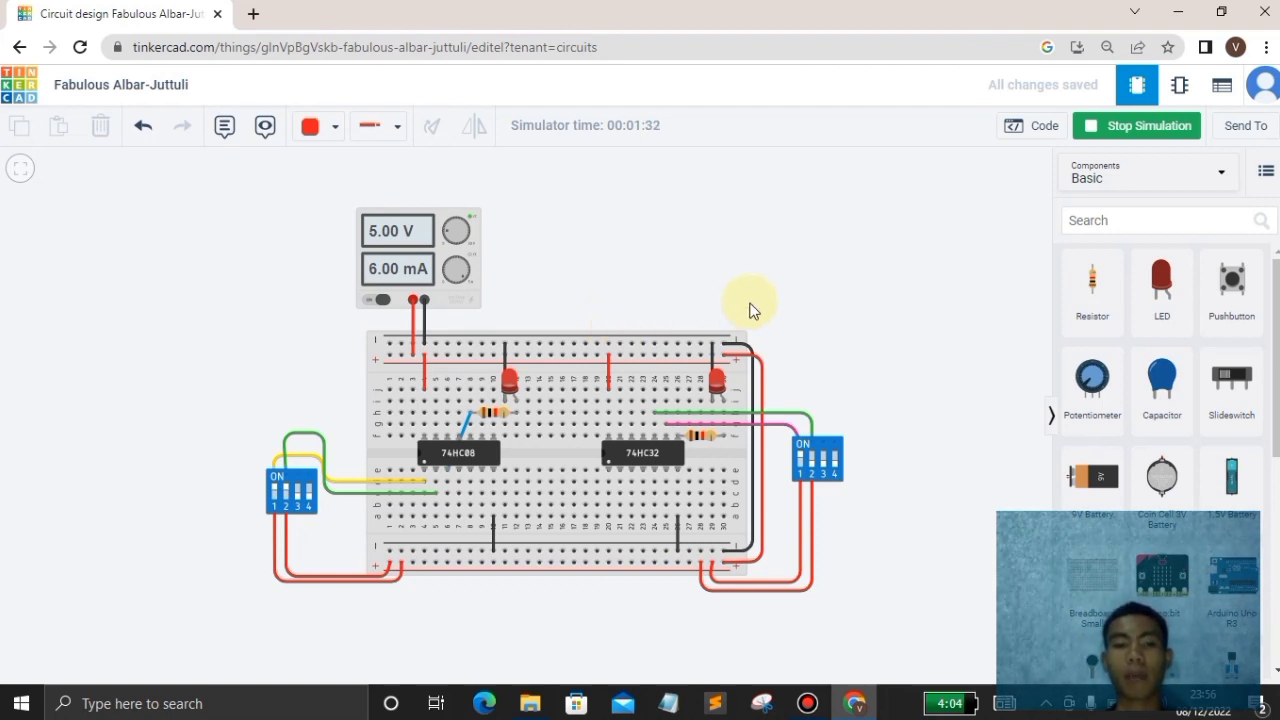
{"action": "left_click", "coordinate": [1130, 125]}
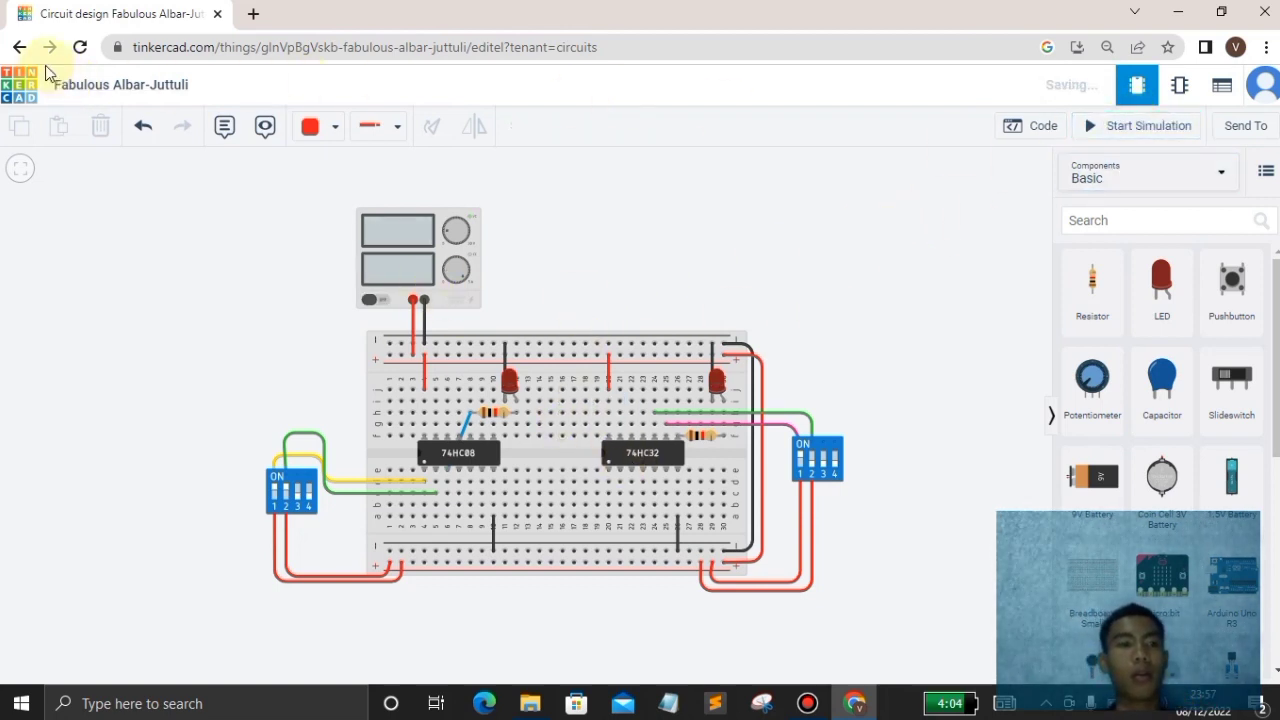
Leave the finished circuit design and open a new blank circuit
{"action": "left_click", "coordinate": [19, 47]}
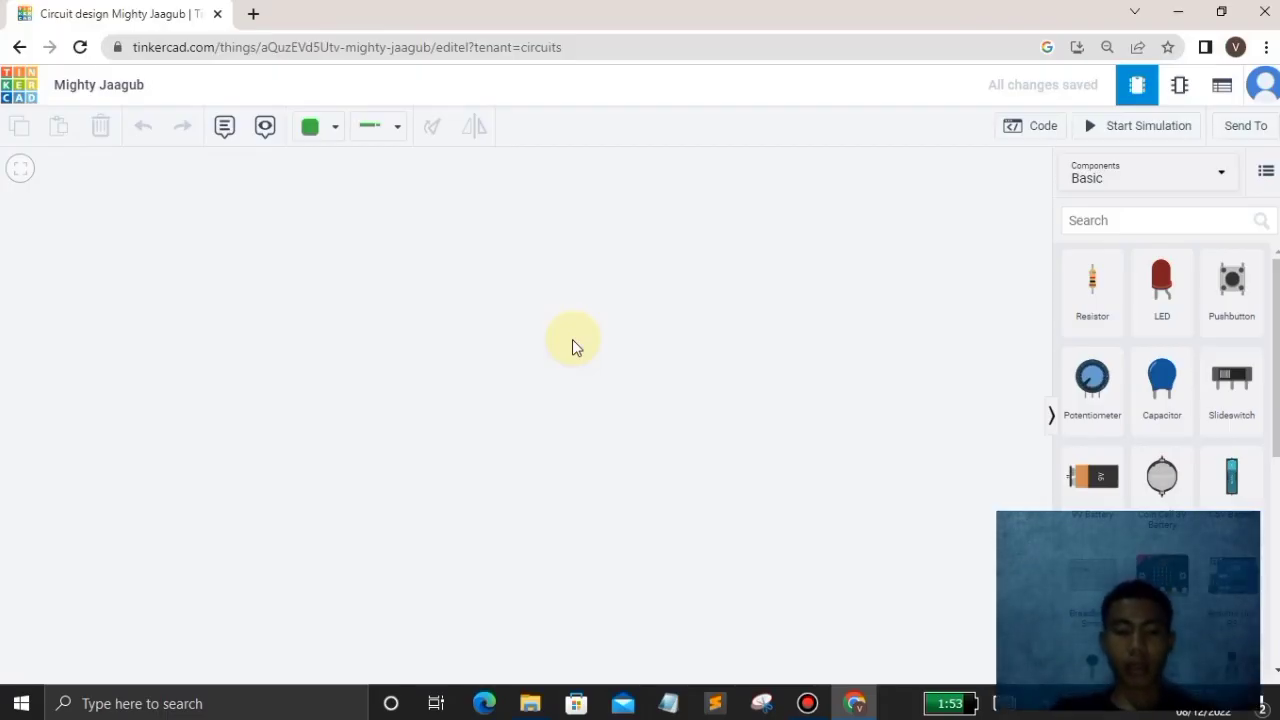
{"action": "key", "text": "XF86MonBrightnessUp"}
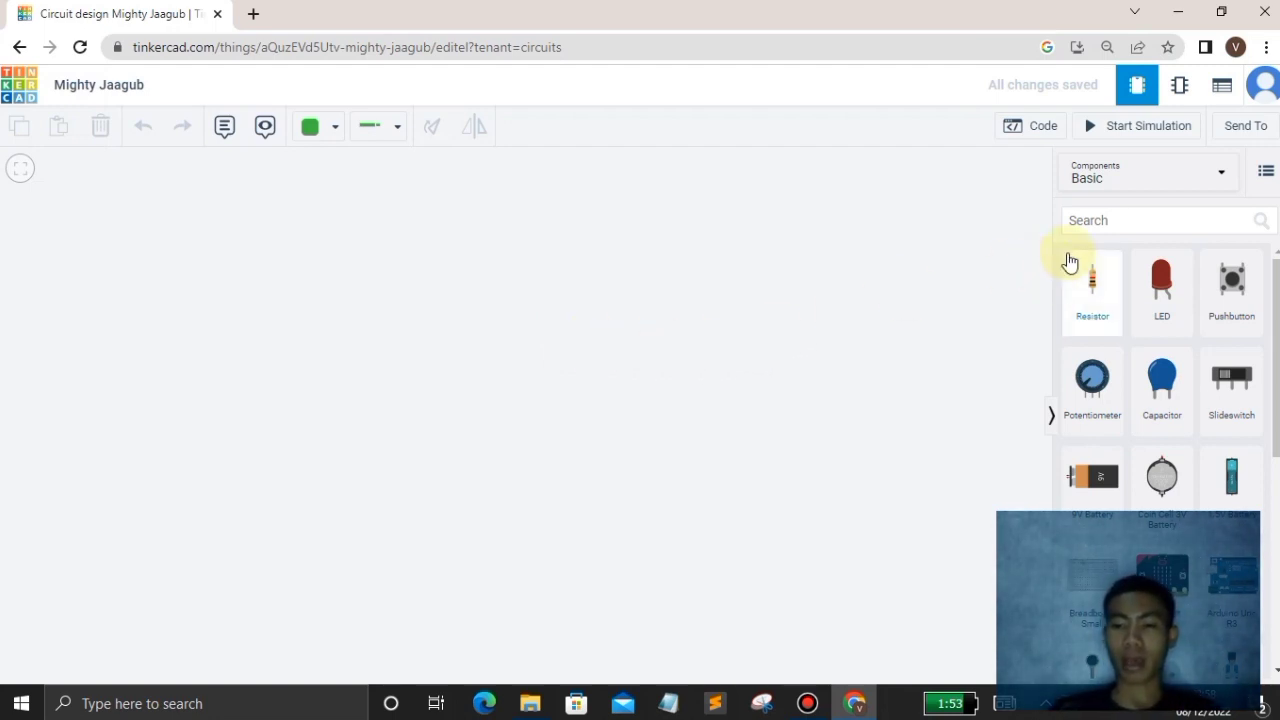
Find the power supply in the component library and place it in the upper-left part of the blank workplane
{"action": "left_click", "coordinate": [1083, 216]}
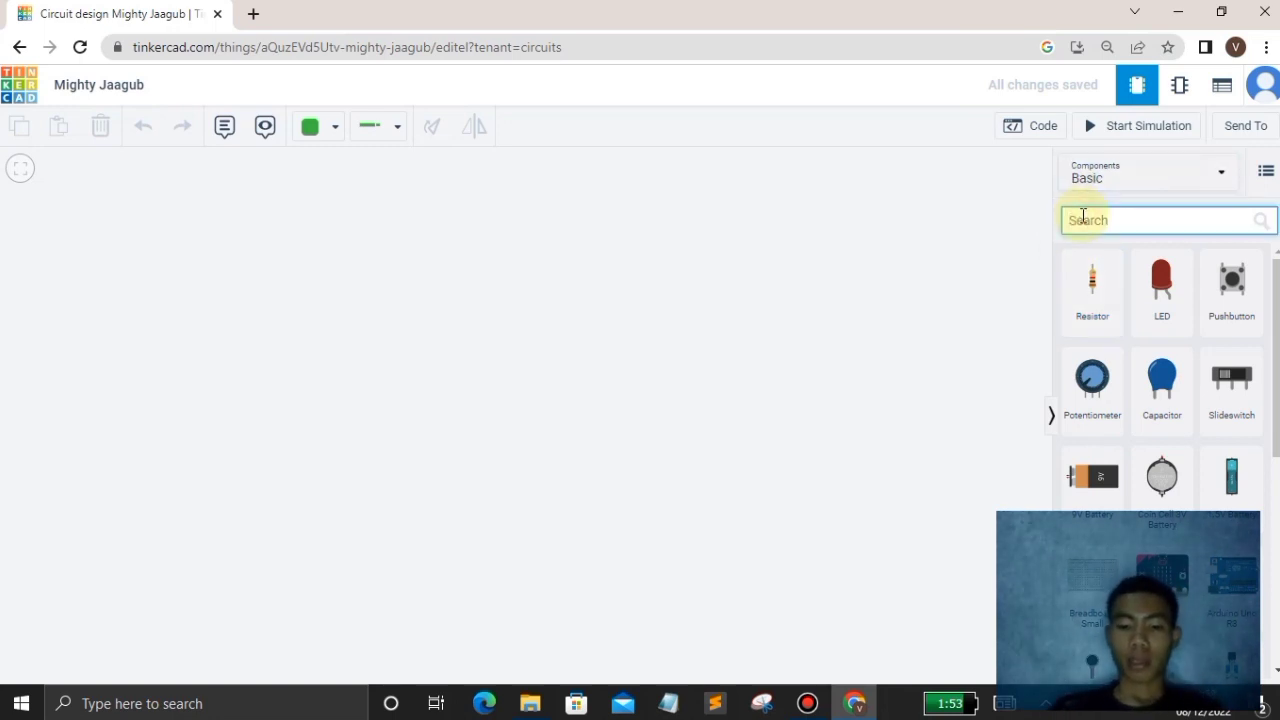
{"action": "type", "text": "powe"}
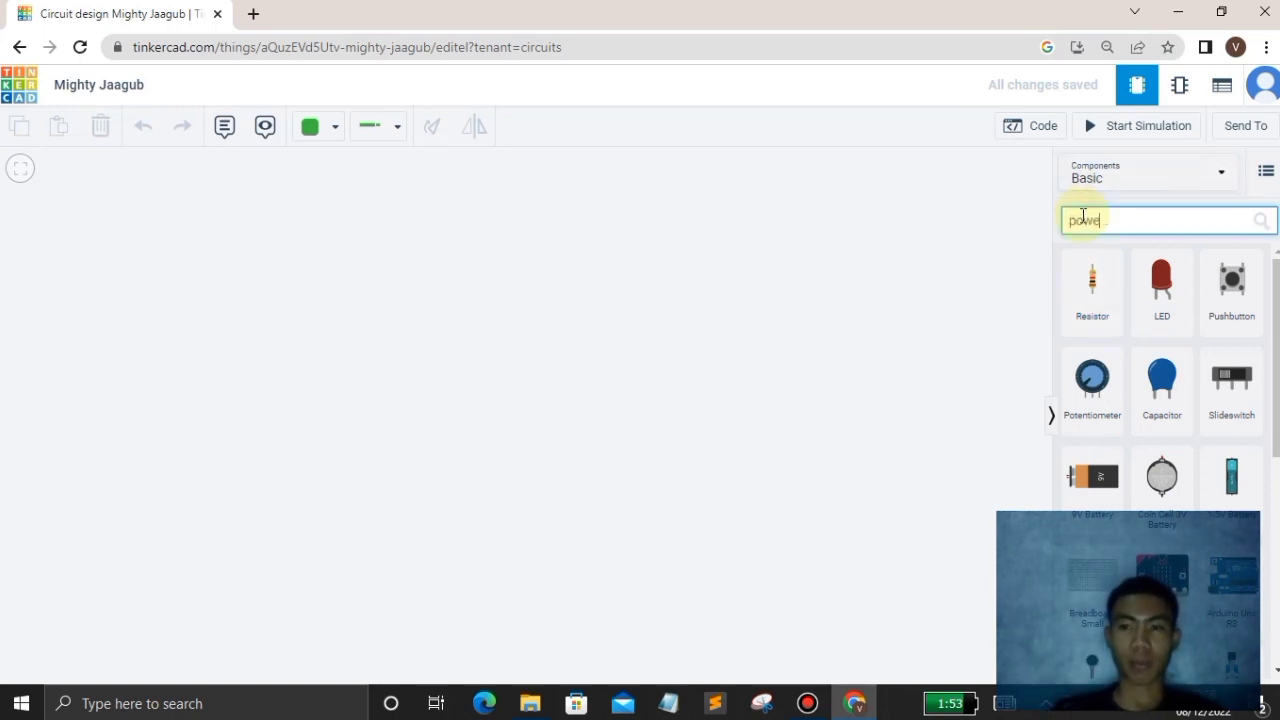
{"action": "type", "text": "r su"}
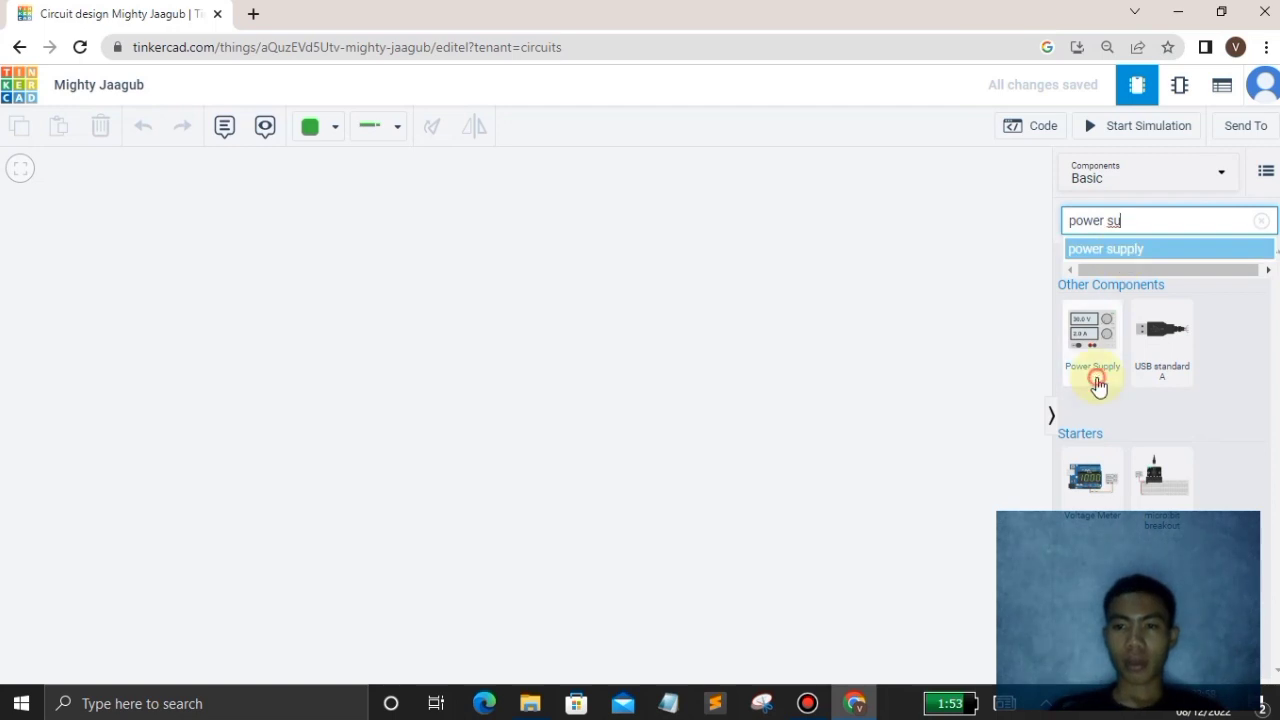
{"action": "left_click_drag", "start_coordinate": [1097, 385], "coordinate": [403, 355]}
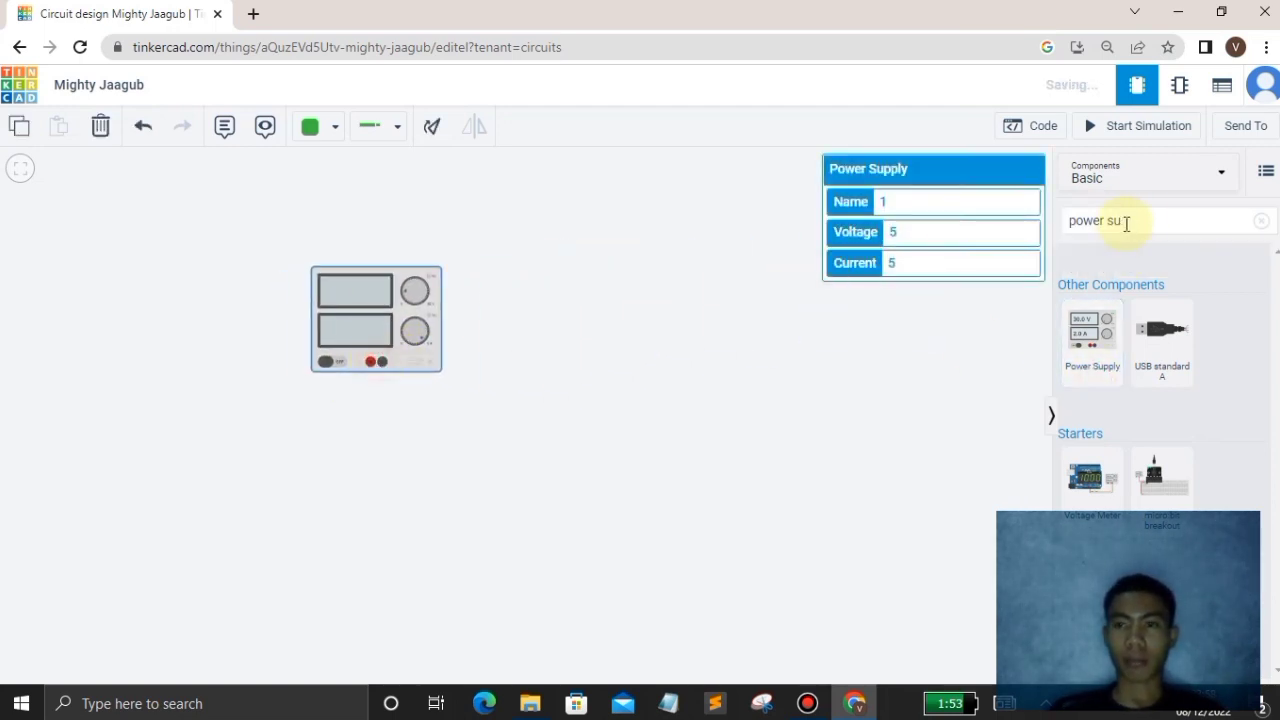
Find the small breadboard in the component library and place it below and to the right of the power supply
{"action": "left_click", "coordinate": [1262, 222]}
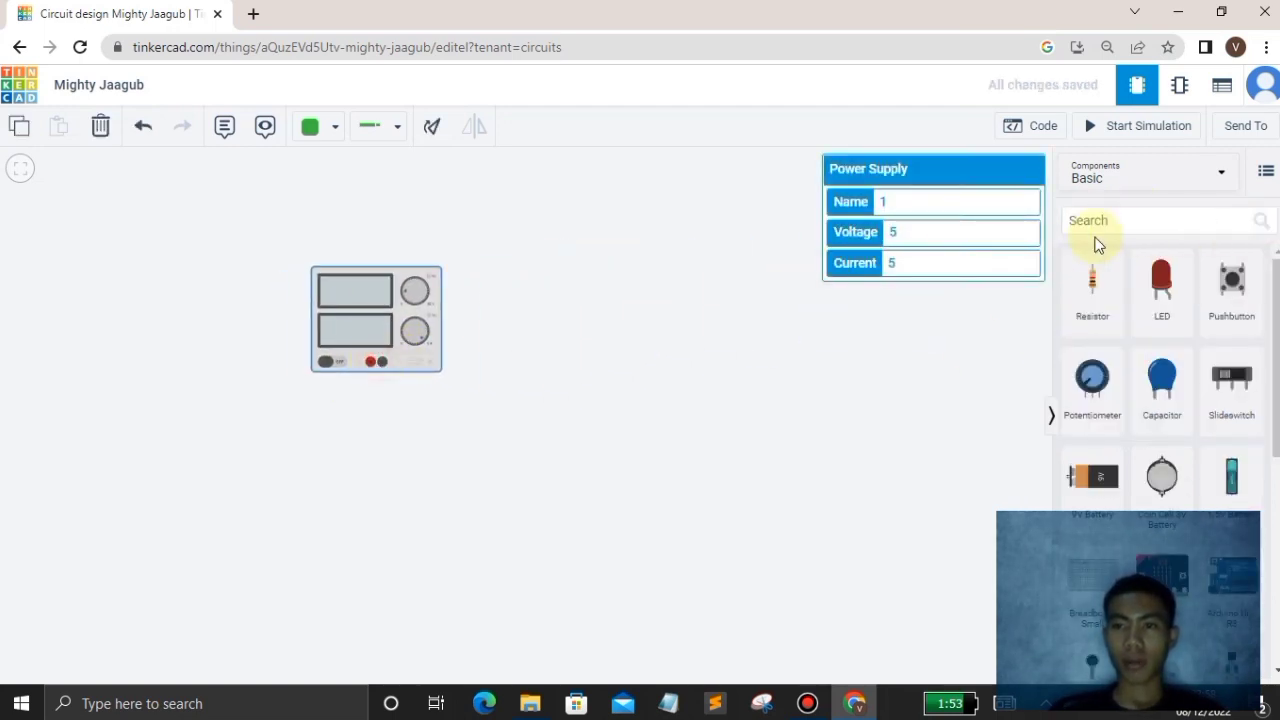
{"action": "left_click", "coordinate": [1114, 219]}
{"action": "type", "text": "b"}
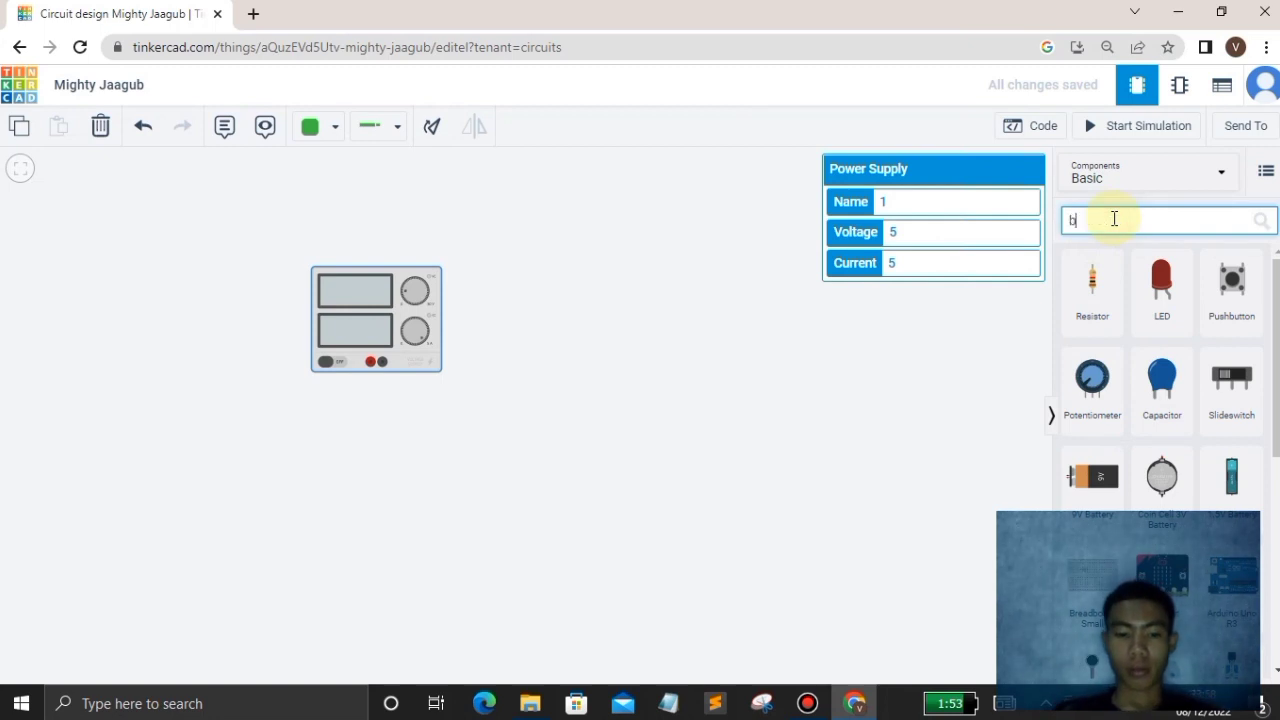
{"action": "type", "text": "read"}
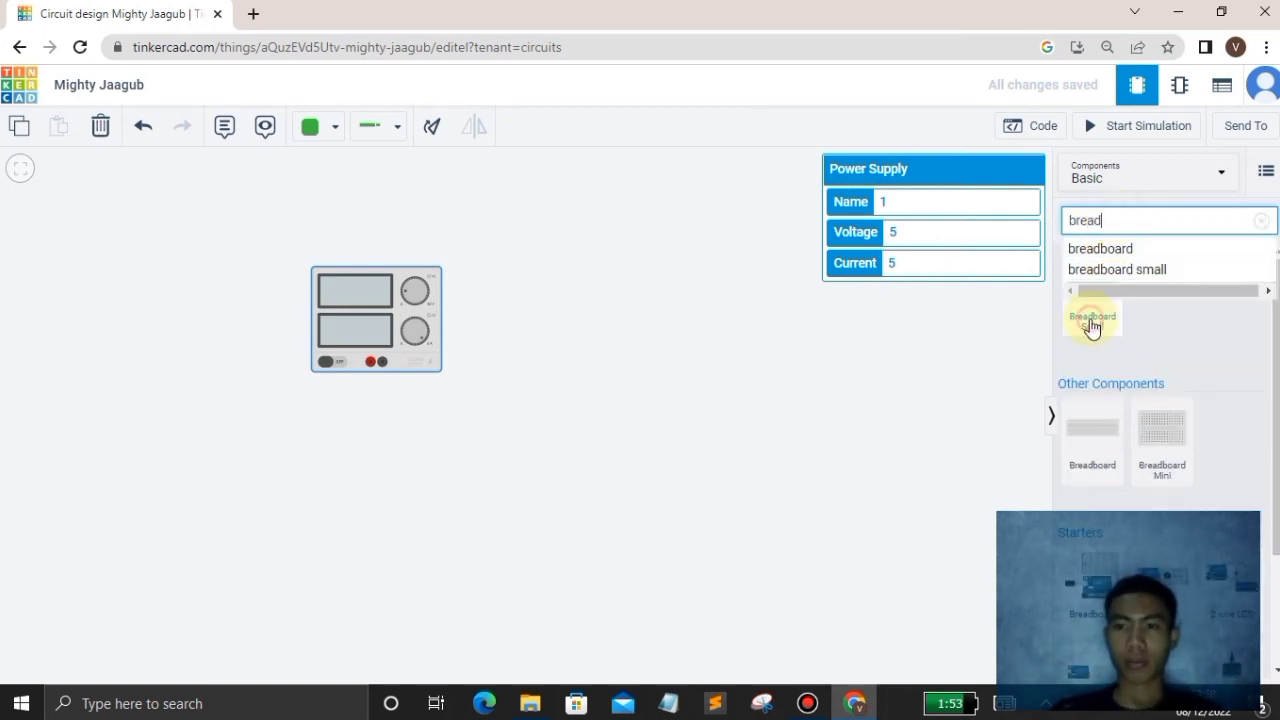
{"action": "left_click_drag", "start_coordinate": [1091, 328], "coordinate": [665, 467]}
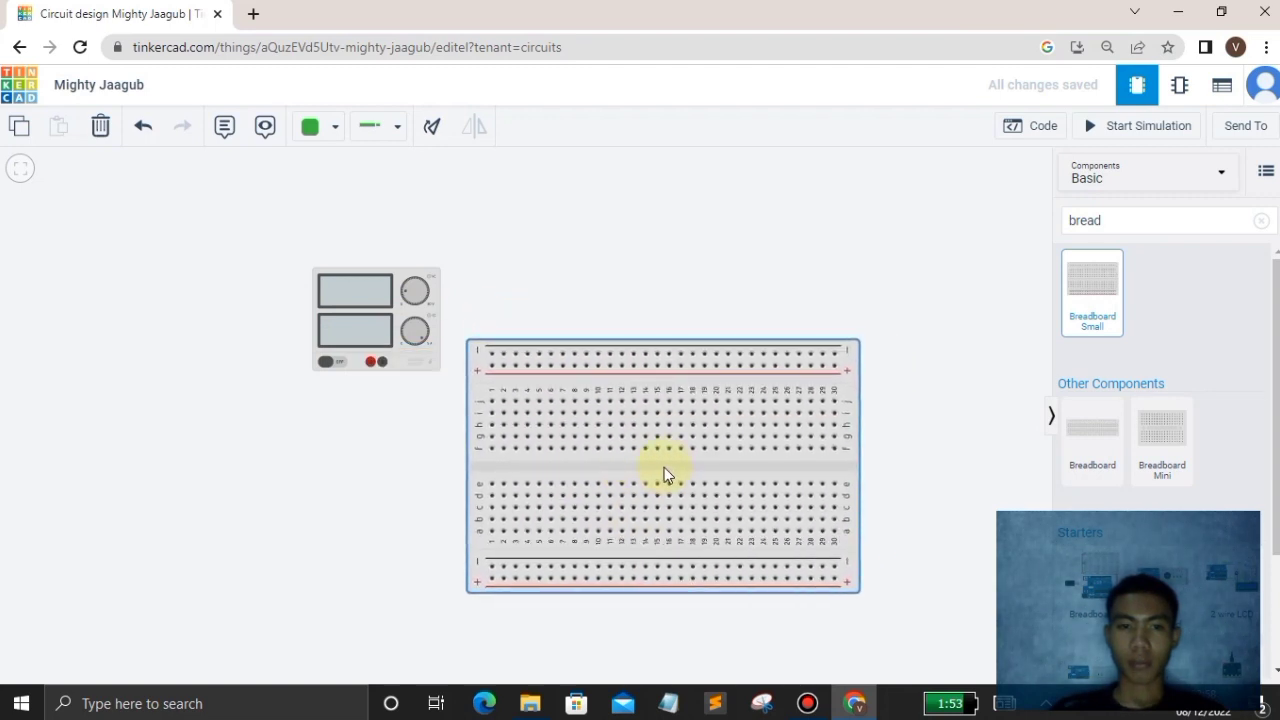
Move the power supply slightly upward so it sits higher than the breadboard
{"action": "left_click", "coordinate": [425, 363]}
{"action": "left_click_drag", "start_coordinate": [425, 363], "coordinate": [426, 324]}
{"action": "left_click", "coordinate": [962, 372]}
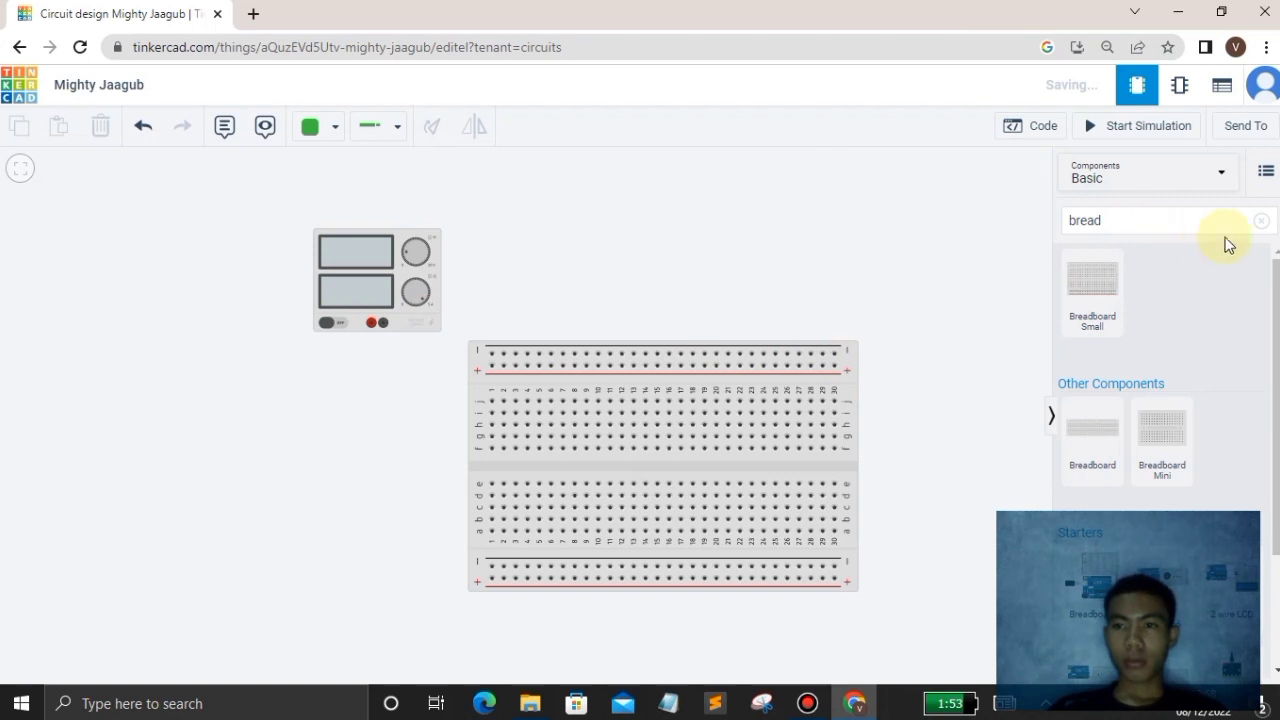
Find the DIP Switch SPST x 4 in the component library and place it below the power supply, beside the breadboard
{"action": "left_click", "coordinate": [1261, 221]}
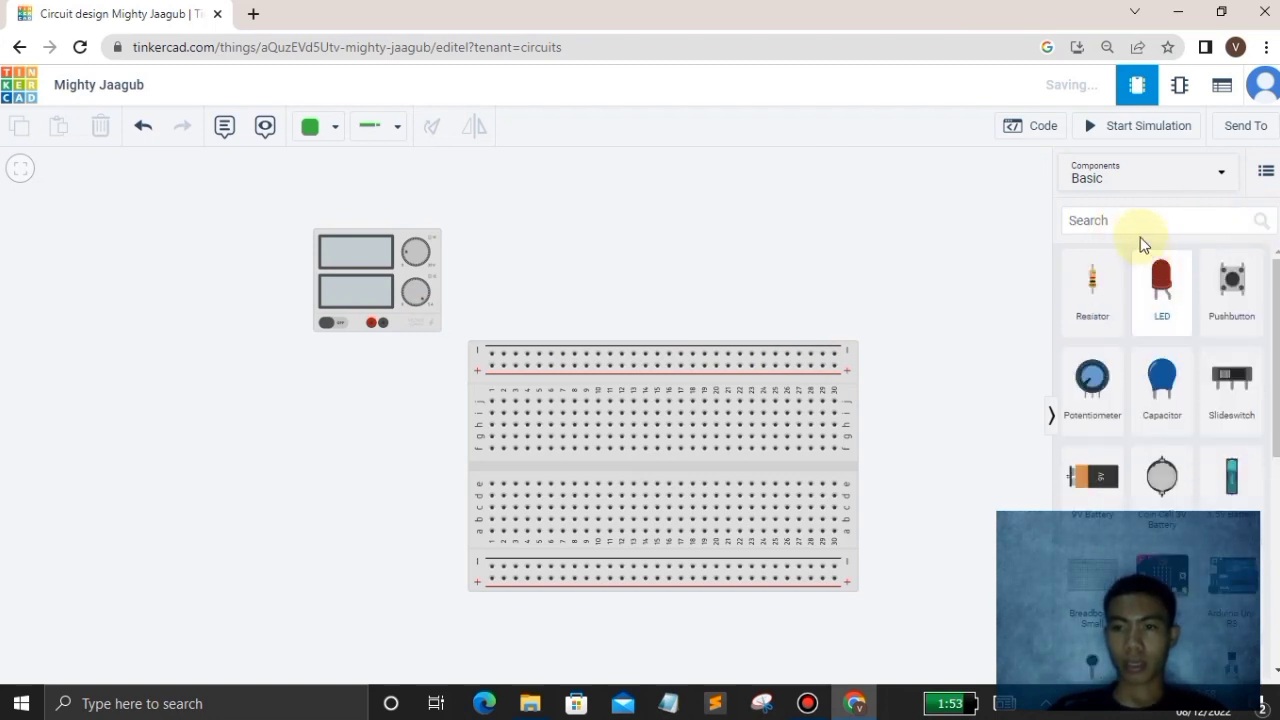
{"action": "left_click", "coordinate": [1134, 216]}
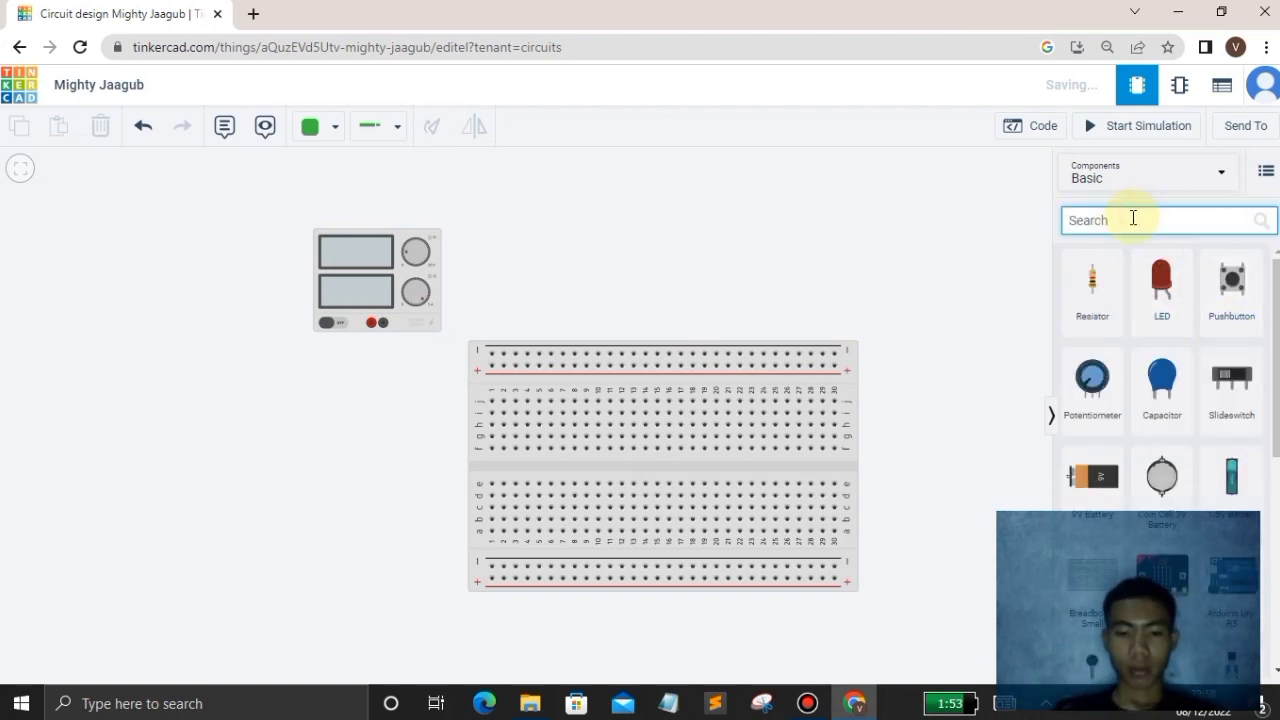
{"action": "type", "text": "switch"}
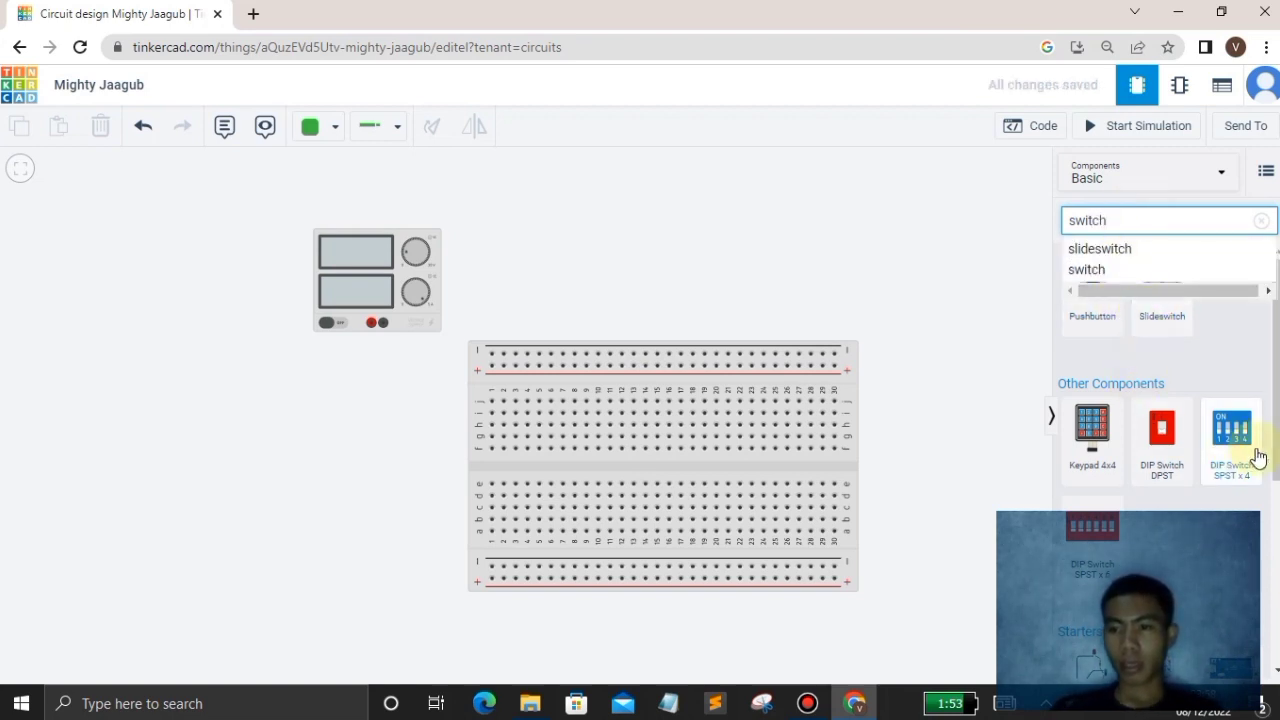
{"action": "left_click_drag", "start_coordinate": [1234, 452], "coordinate": [349, 495]}
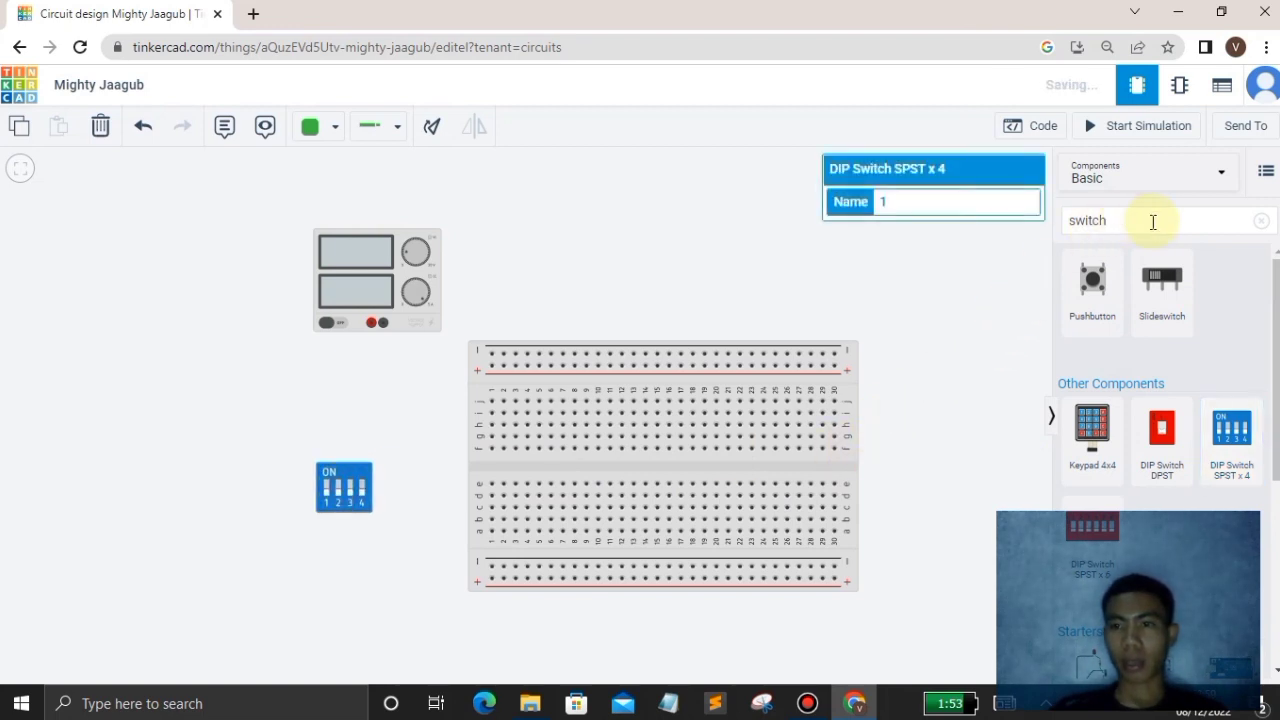
Search the component library for 7411 and place the 74HC11 triple 3-input AND gate across the breadboard's centre gap, columns 14 to 20
{"action": "left_click", "coordinate": [1195, 220]}
{"action": "left_click", "coordinate": [1261, 221]}
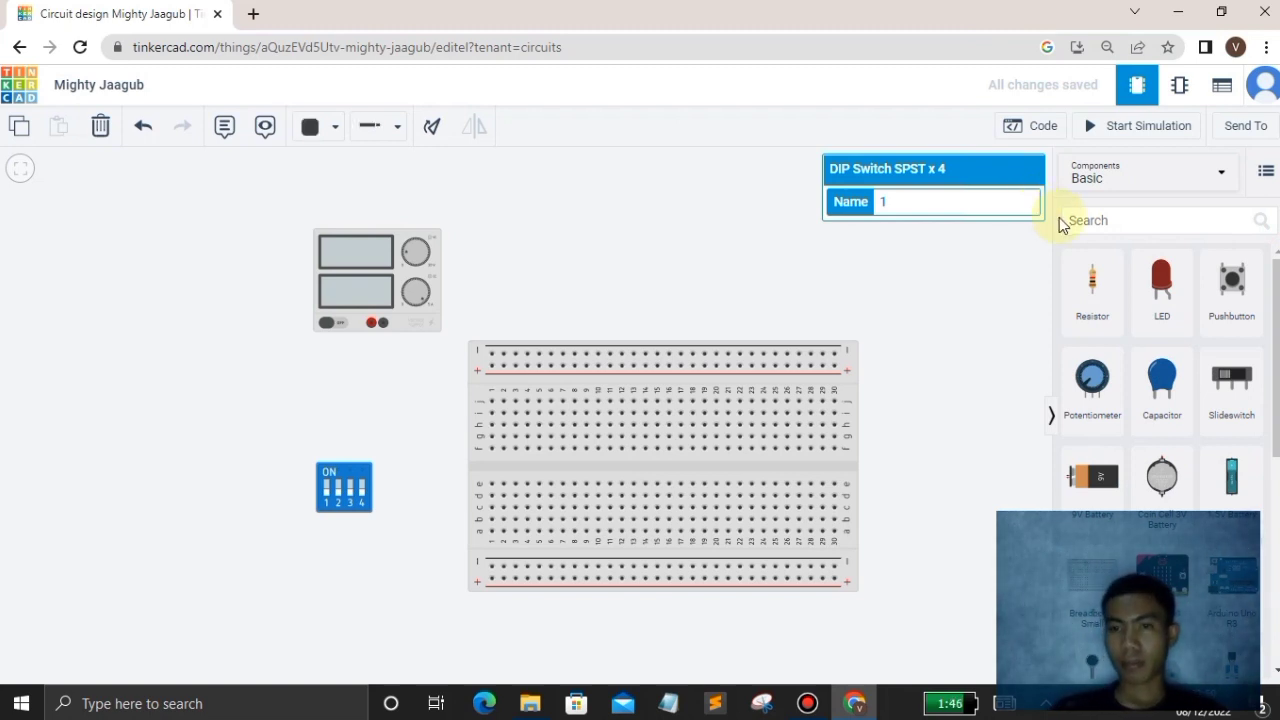
{"action": "left_click", "coordinate": [1124, 223]}
{"action": "type", "text": "7"}
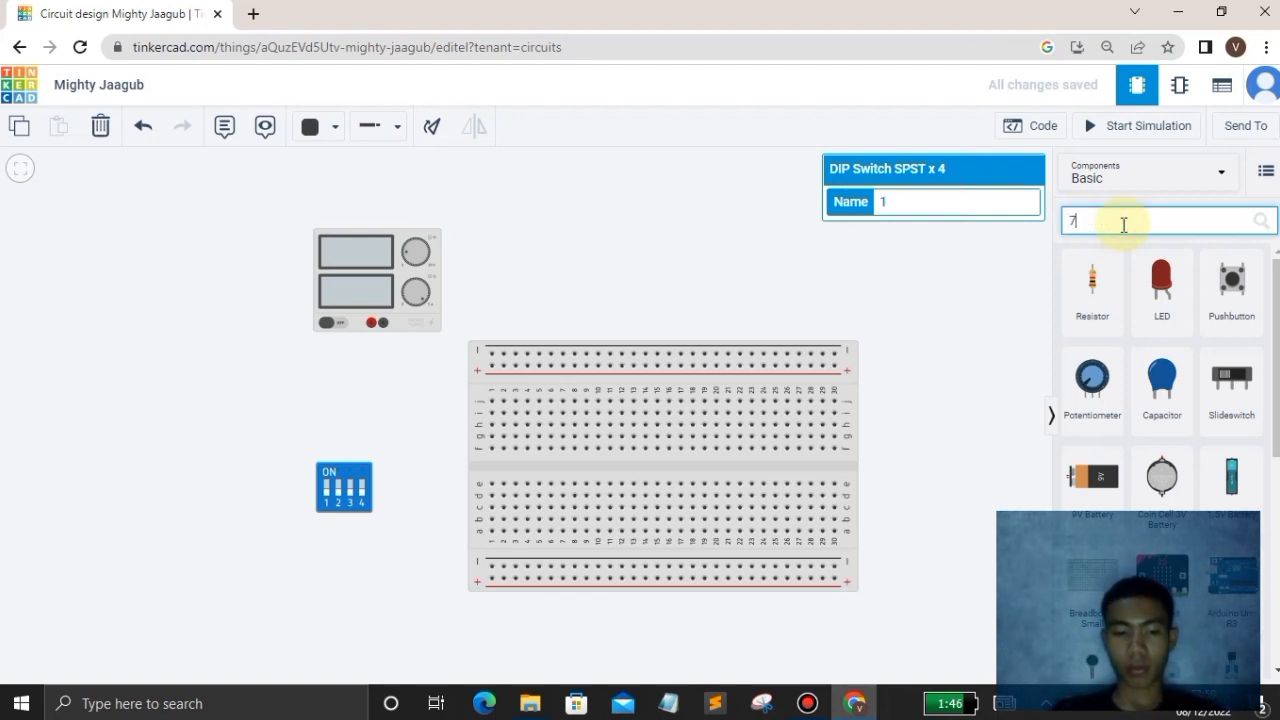
{"action": "type", "text": "411"}
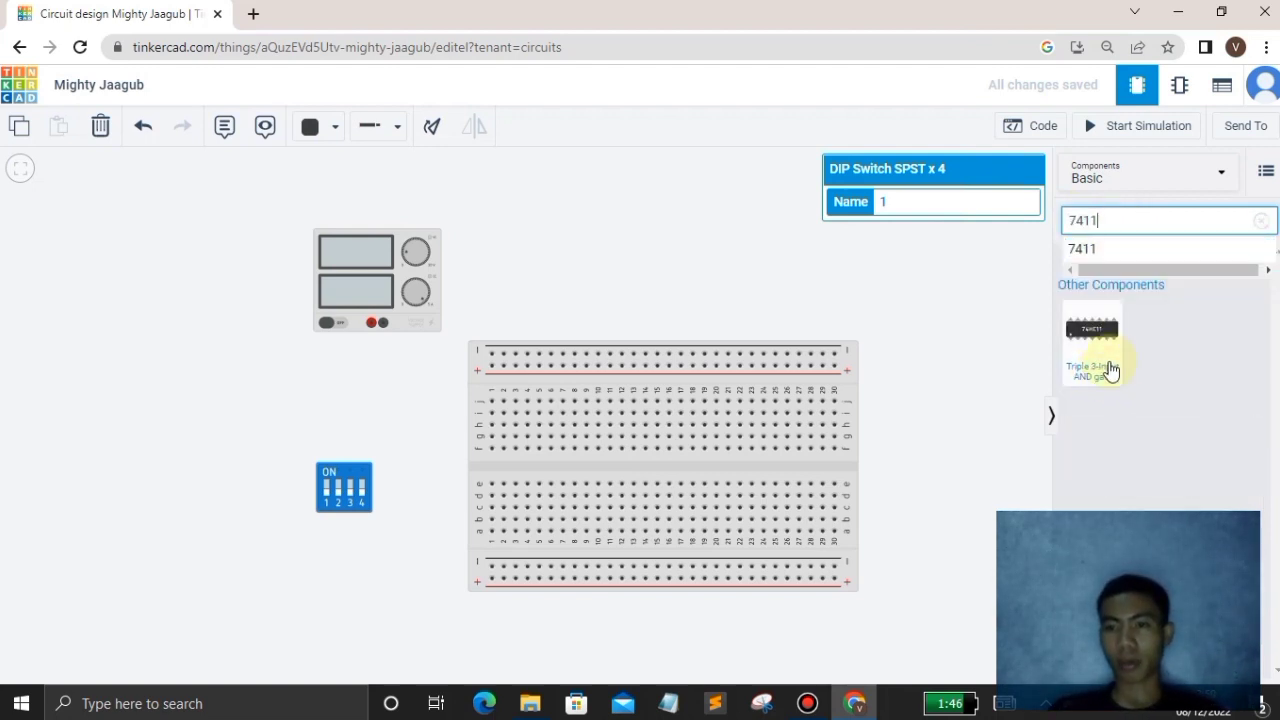
{"action": "left_click_drag", "start_coordinate": [1098, 358], "coordinate": [686, 476]}
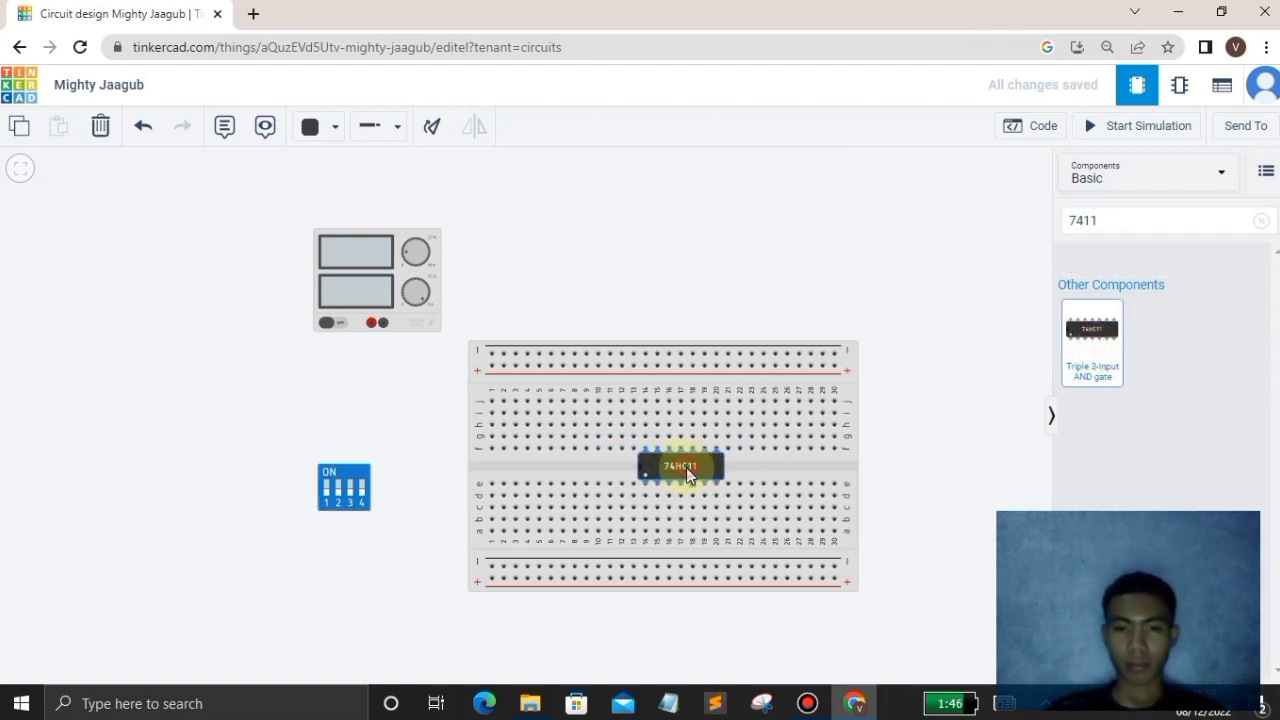
{"action": "left_click", "coordinate": [929, 443]}
Wire the power supply's positive terminal to the upper positive rail at column 1 with one bend, and color the wire red
{"action": "scroll", "coordinate": [665, 418], "scroll_direction": "down", "scroll_amount": 1}
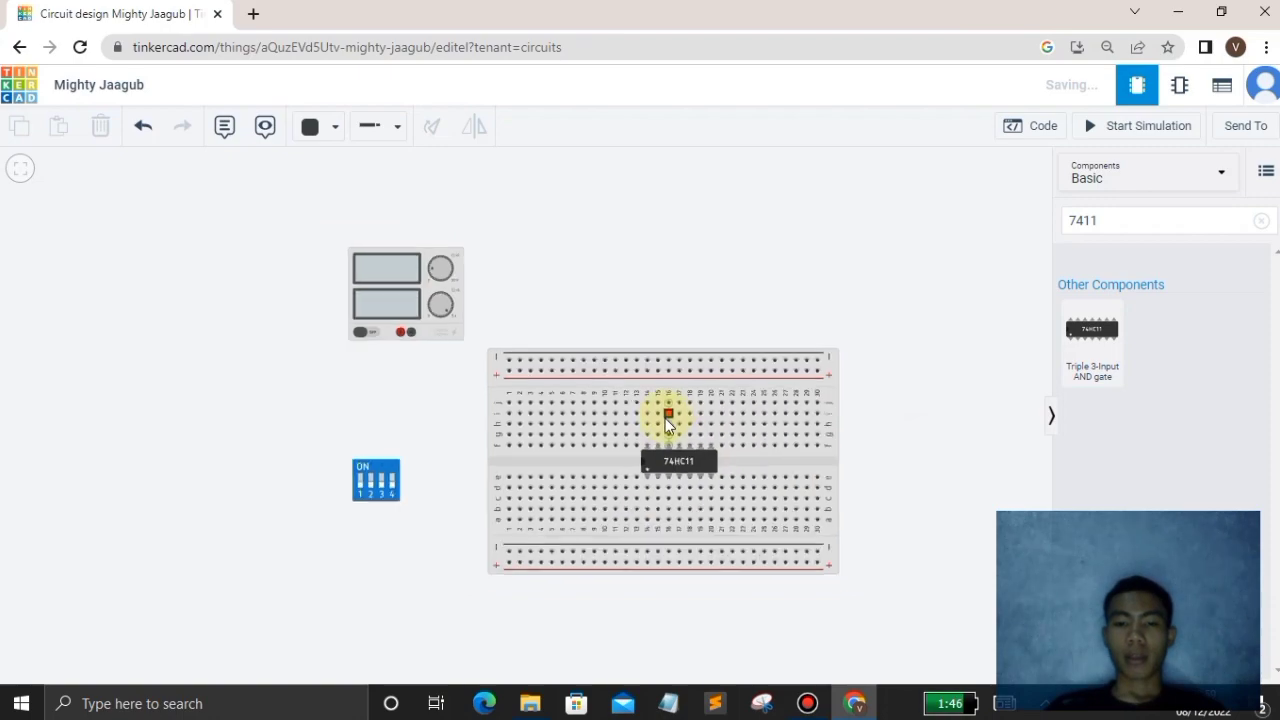
{"action": "scroll", "coordinate": [665, 418], "scroll_direction": "down", "scroll_amount": 2}
{"action": "scroll", "coordinate": [665, 418], "scroll_direction": "up", "scroll_amount": 5}
{"action": "scroll", "coordinate": [665, 418], "scroll_direction": "down", "scroll_amount": 3}
{"action": "scroll", "coordinate": [665, 418], "scroll_direction": "up", "scroll_amount": 2}
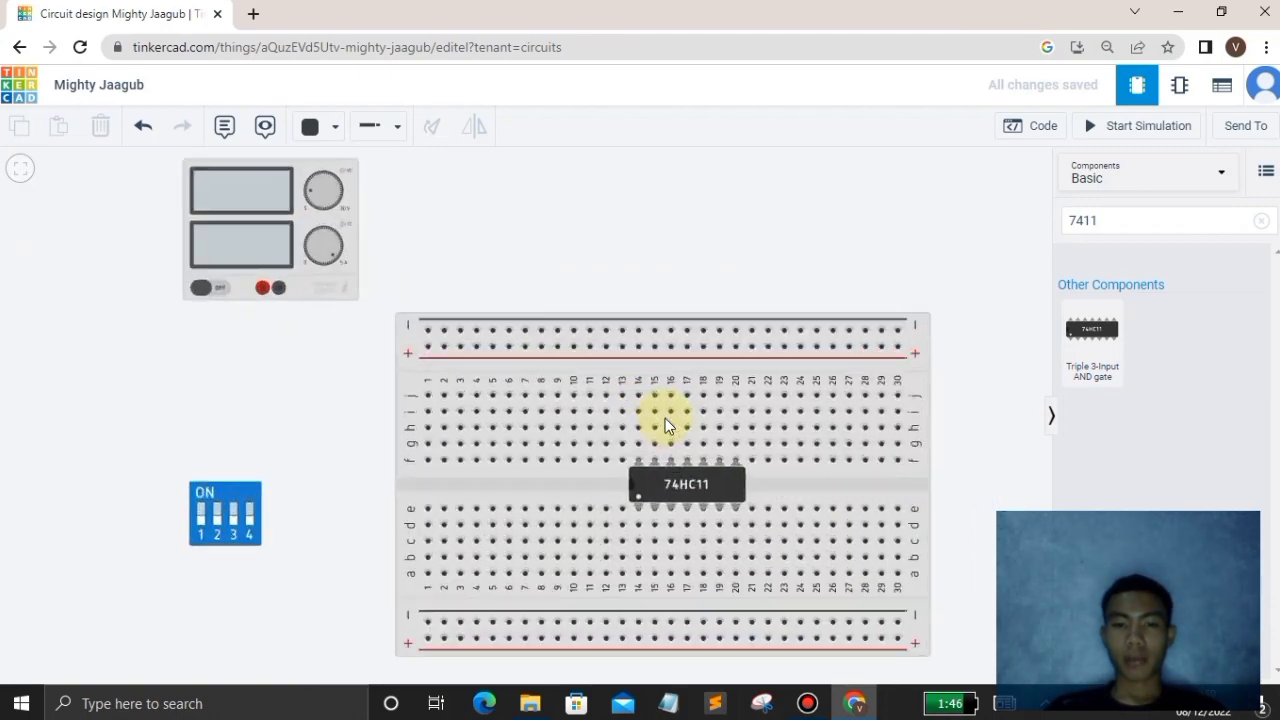
{"action": "scroll", "coordinate": [665, 418], "scroll_direction": "down", "scroll_amount": 3}
{"action": "scroll", "coordinate": [665, 418], "scroll_direction": "up", "scroll_amount": 3}
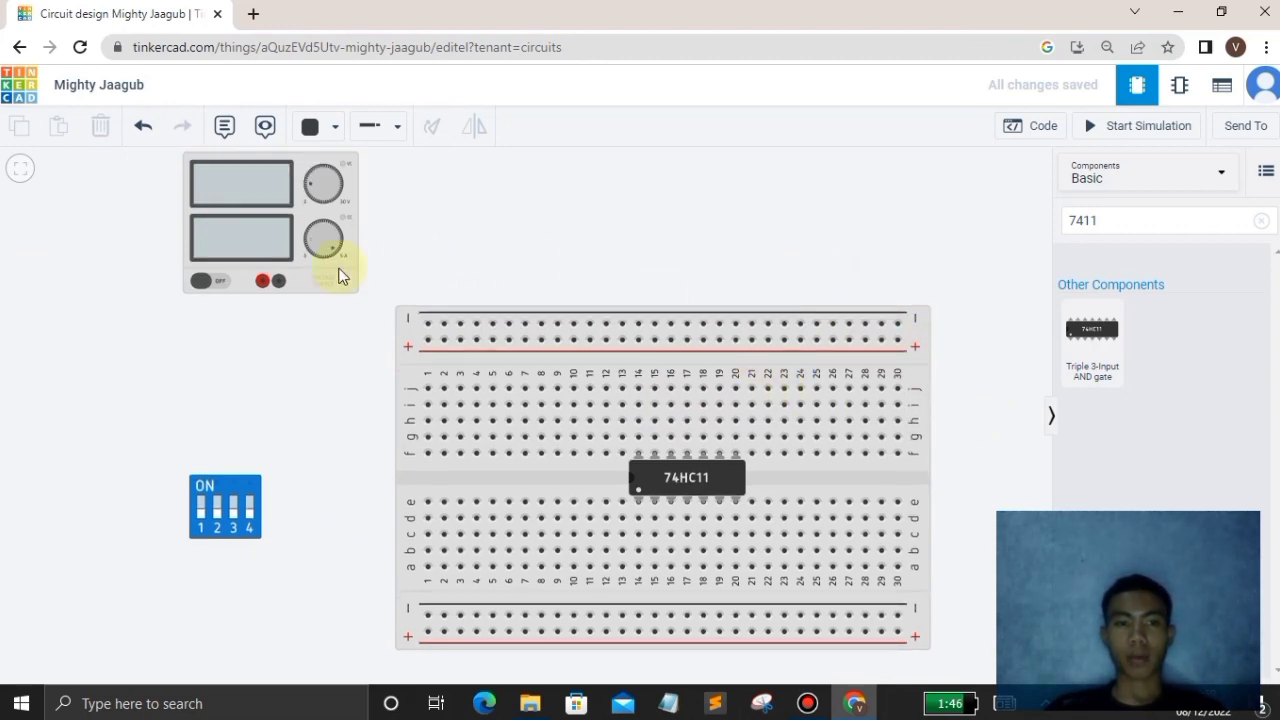
{"action": "left_click", "coordinate": [262, 283]}
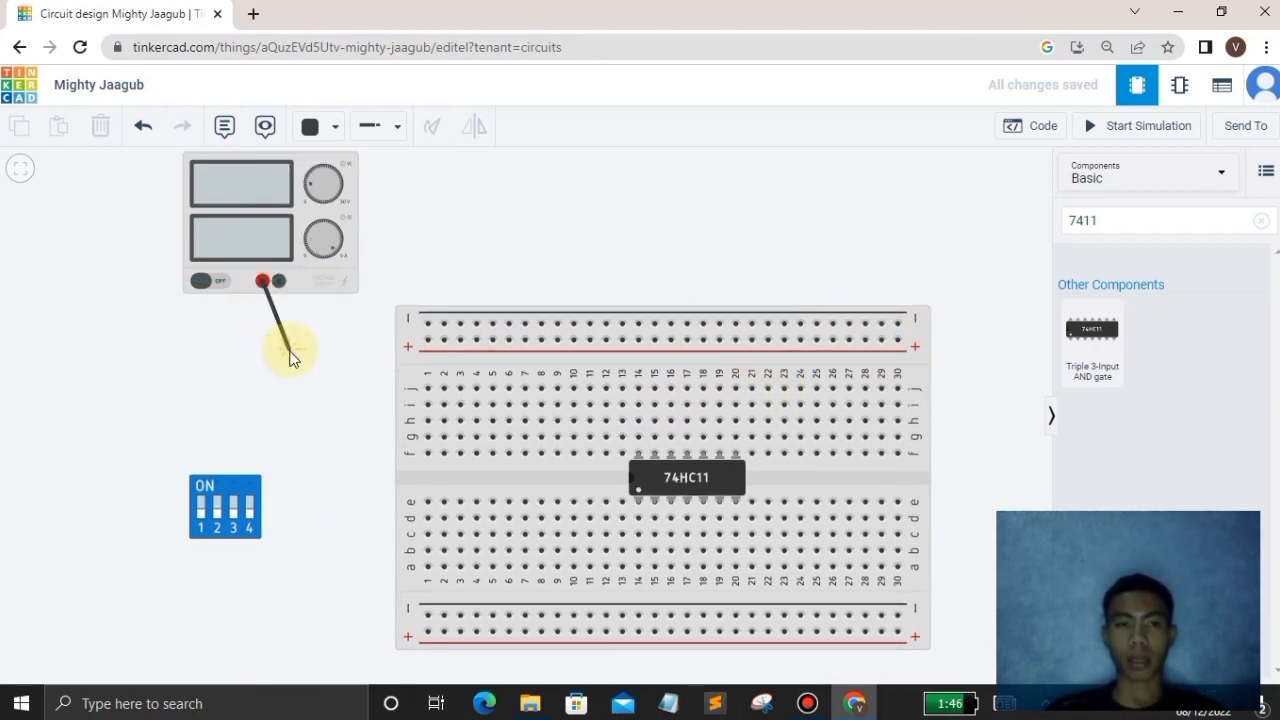
{"action": "left_click", "coordinate": [263, 349]}
{"action": "left_click", "coordinate": [406, 341]}
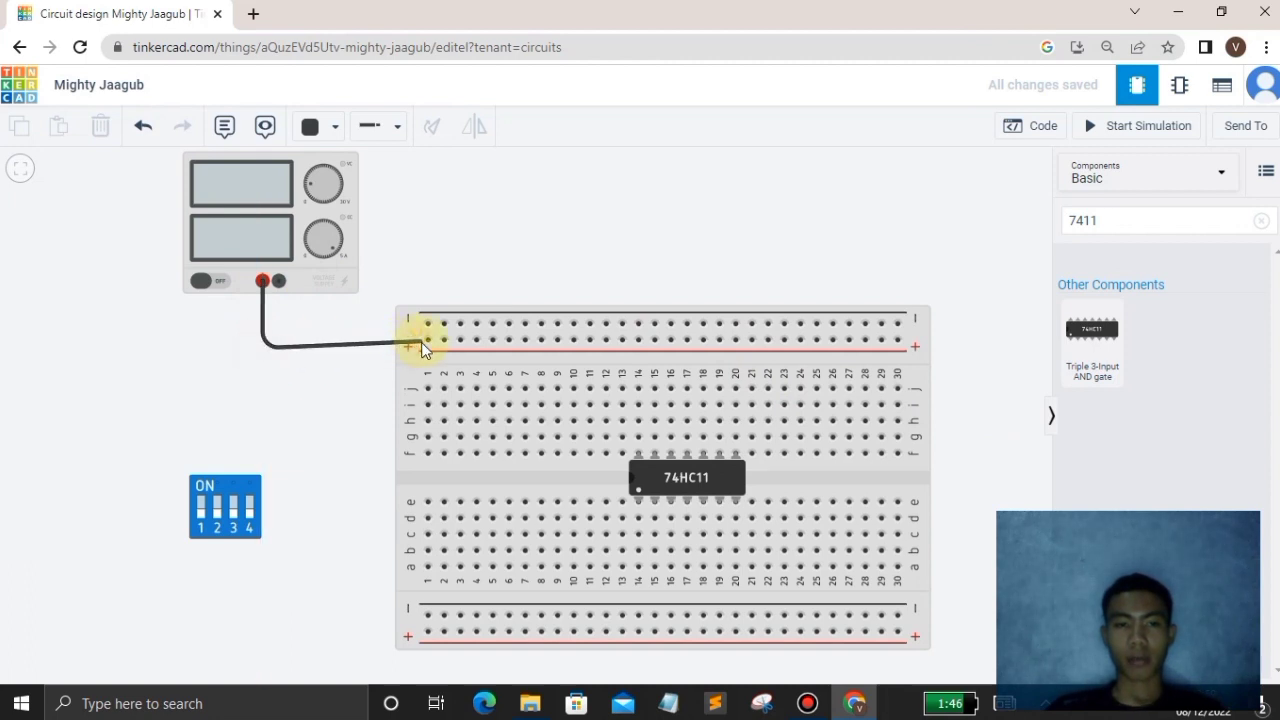
{"action": "left_click", "coordinate": [428, 340]}
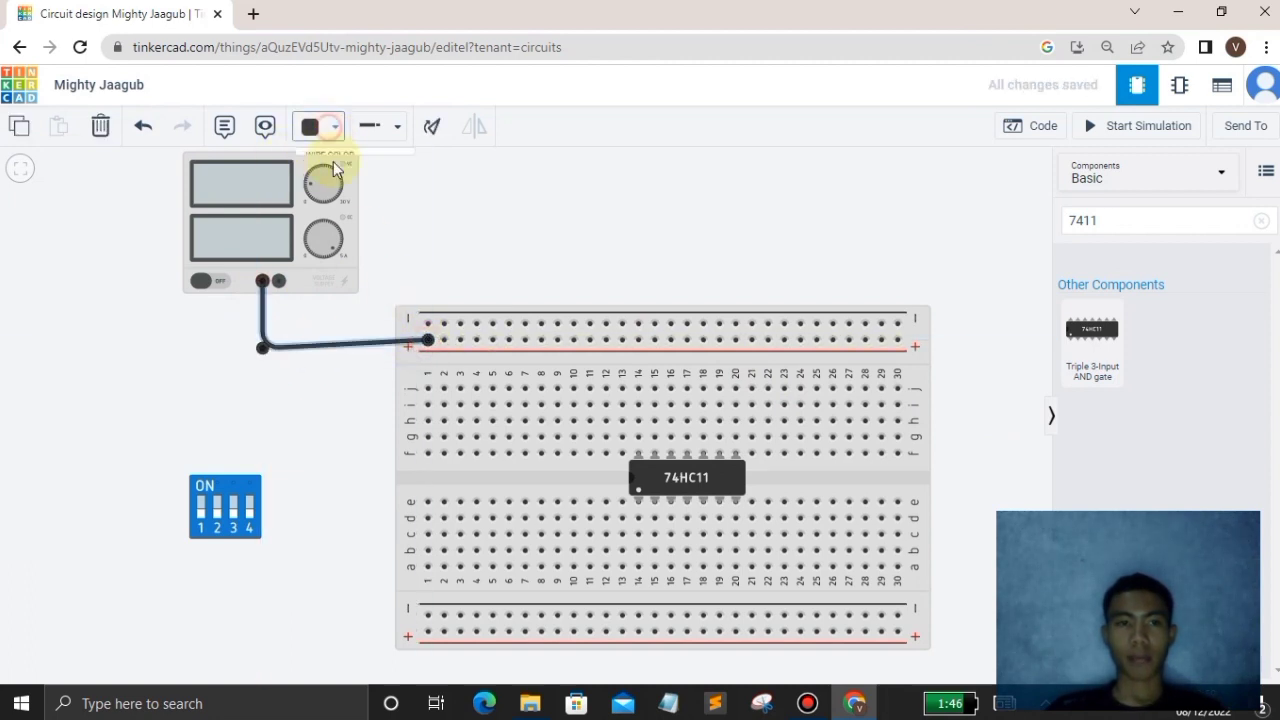
{"action": "left_click", "coordinate": [333, 127]}
{"action": "left_click", "coordinate": [340, 207]}
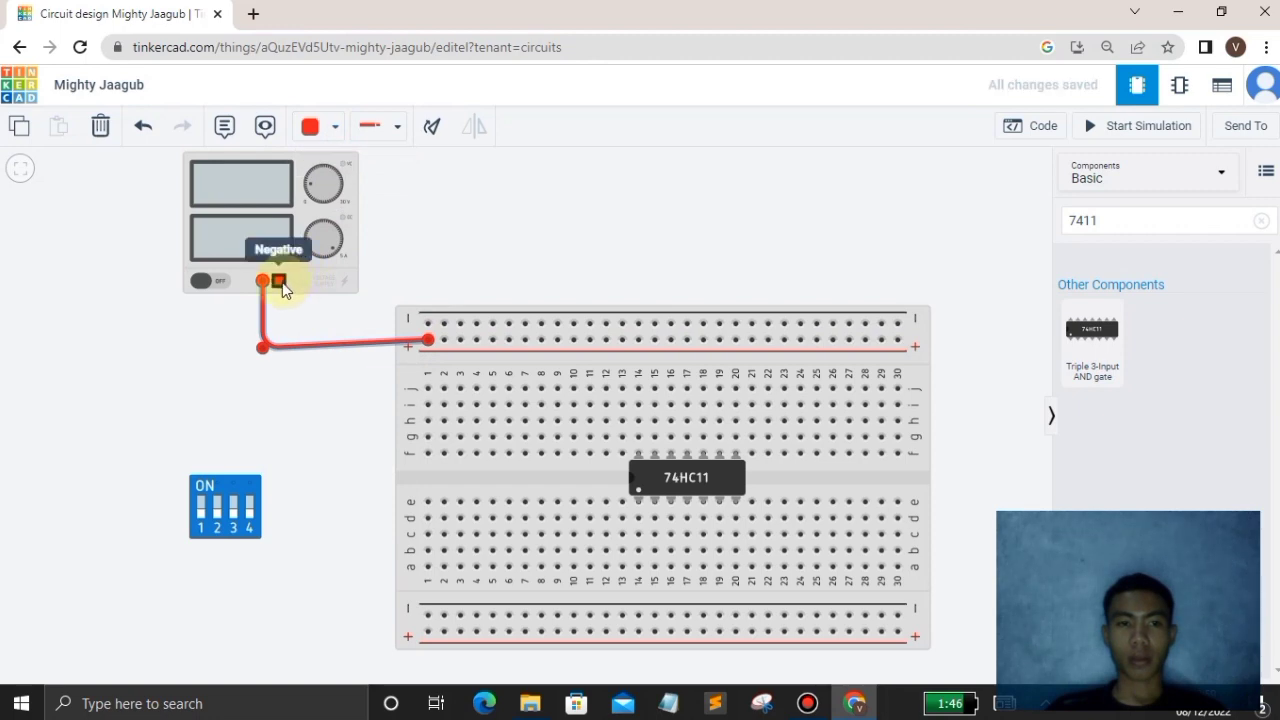
Wire the power supply's negative terminal to the upper negative rail at column 1 and color the wire black
{"action": "left_click", "coordinate": [280, 281]}
{"action": "left_click", "coordinate": [428, 324]}
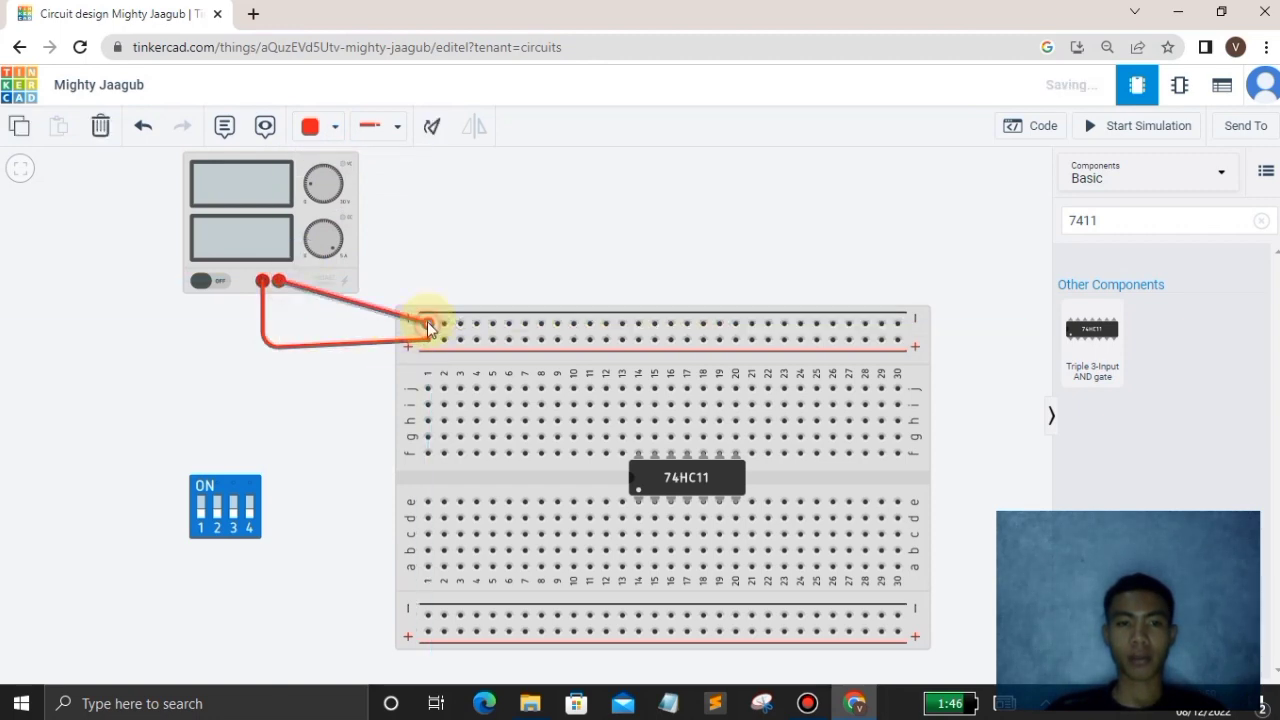
{"action": "left_click", "coordinate": [335, 126]}
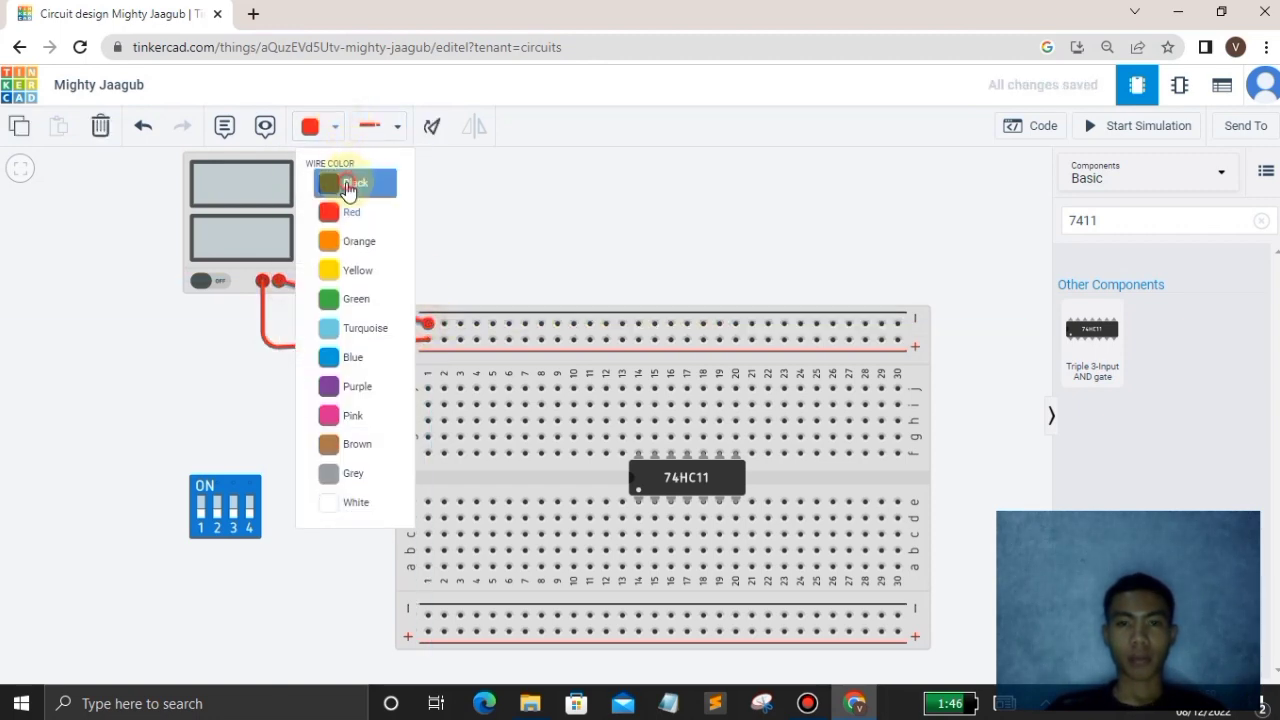
{"action": "left_click", "coordinate": [347, 185]}
Link the upper and lower negative rails at column 30 with a black wire routed around the breadboard's right side
{"action": "left_click", "coordinate": [897, 323]}
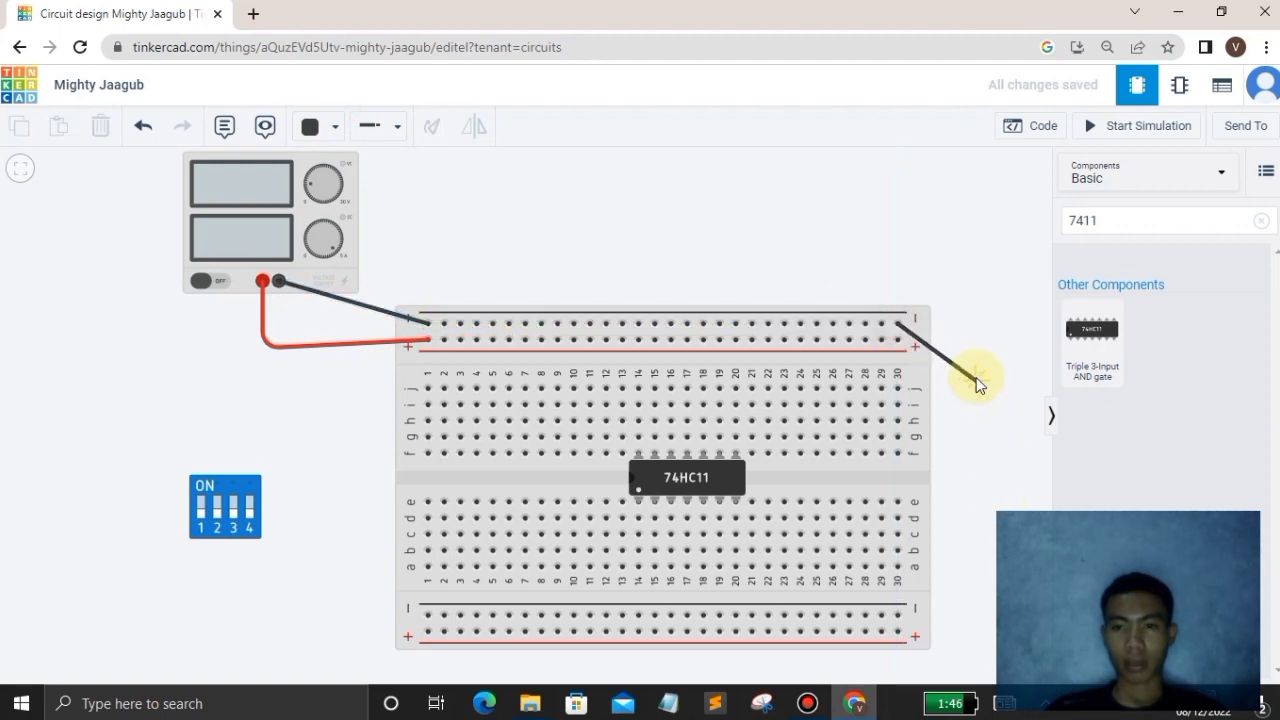
{"action": "left_click", "coordinate": [966, 336]}
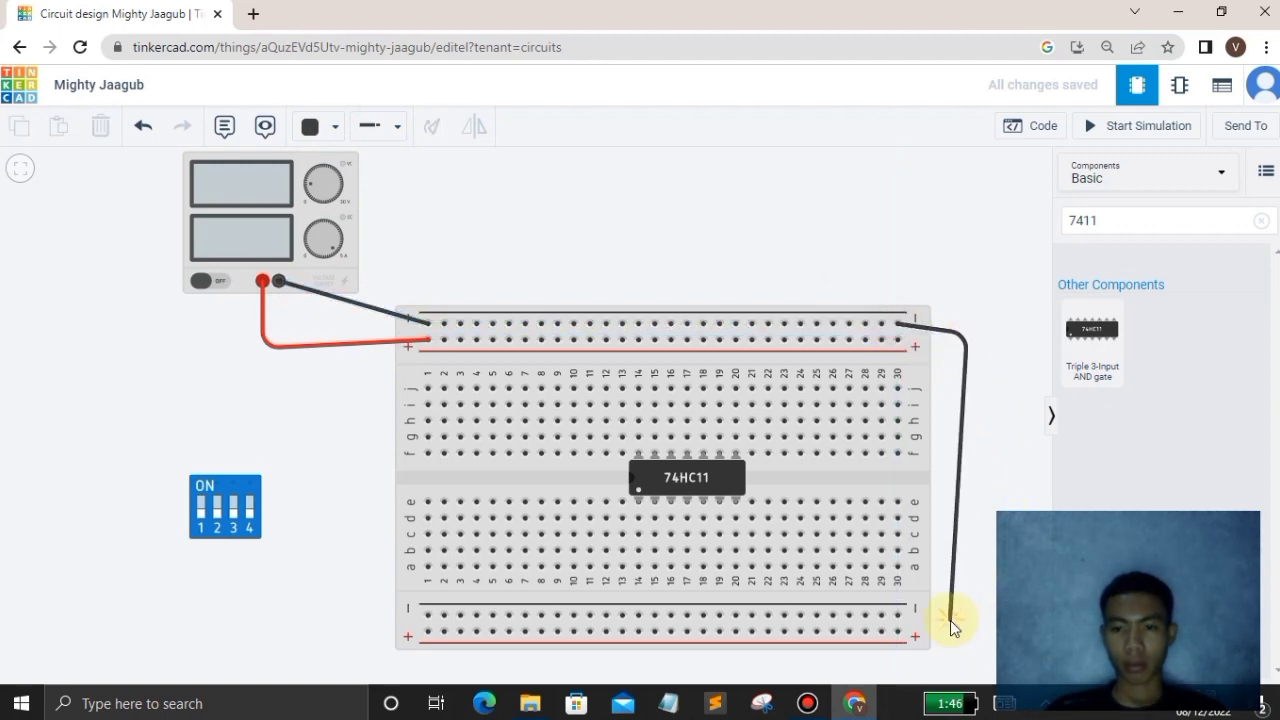
{"action": "left_click", "coordinate": [899, 615]}
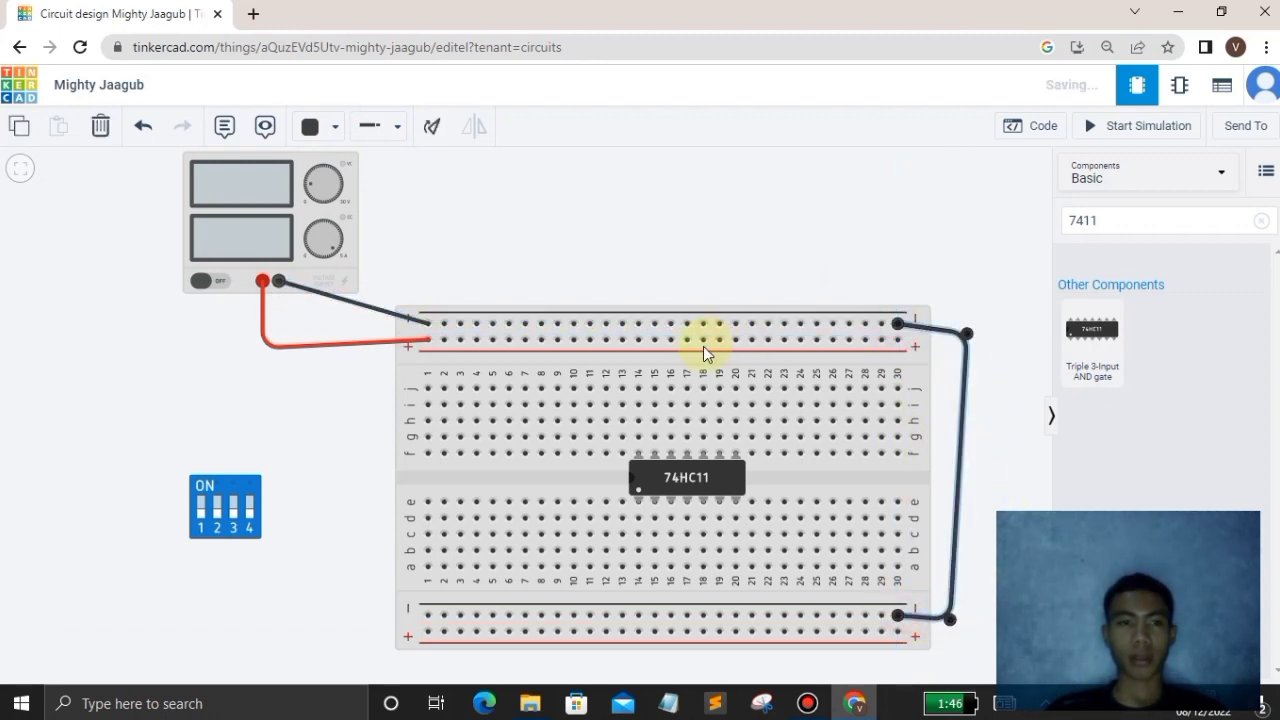
Link the upper and lower positive rails at column 30 with a wire routed outside the black one, and color it red
{"action": "left_click", "coordinate": [897, 341]}
{"action": "left_click", "coordinate": [995, 345]}
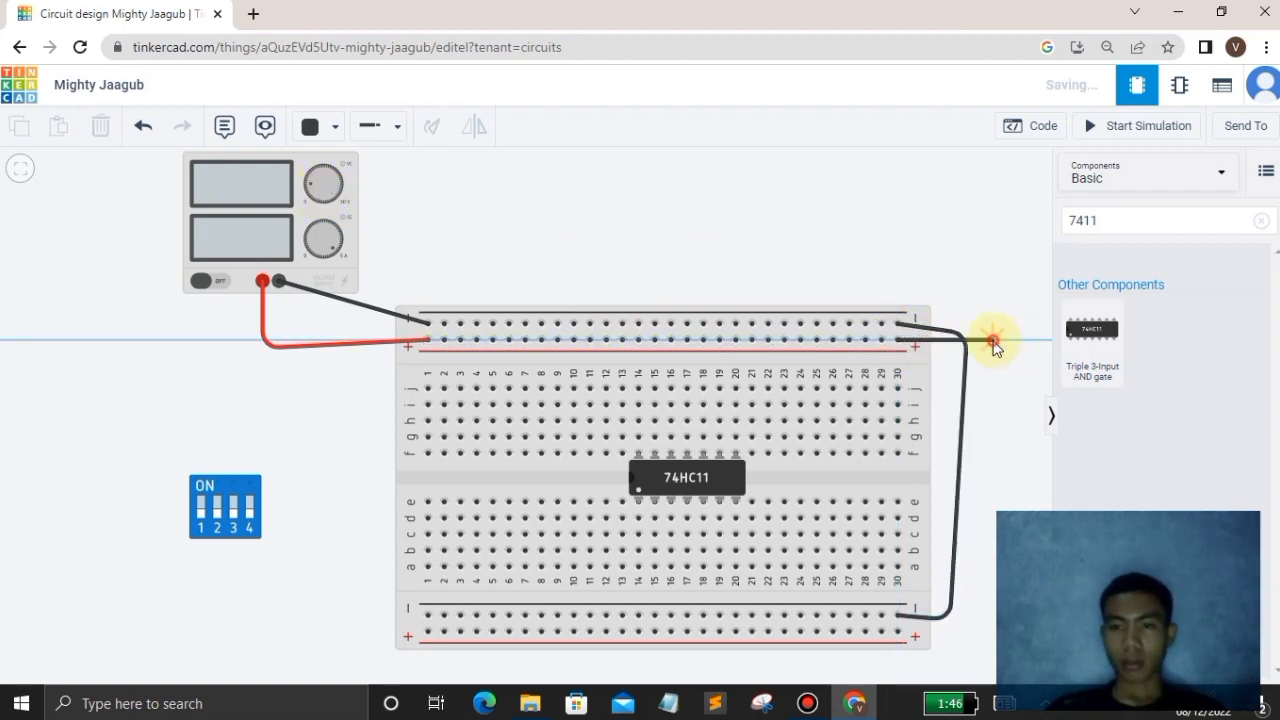
{"action": "left_click", "coordinate": [975, 633]}
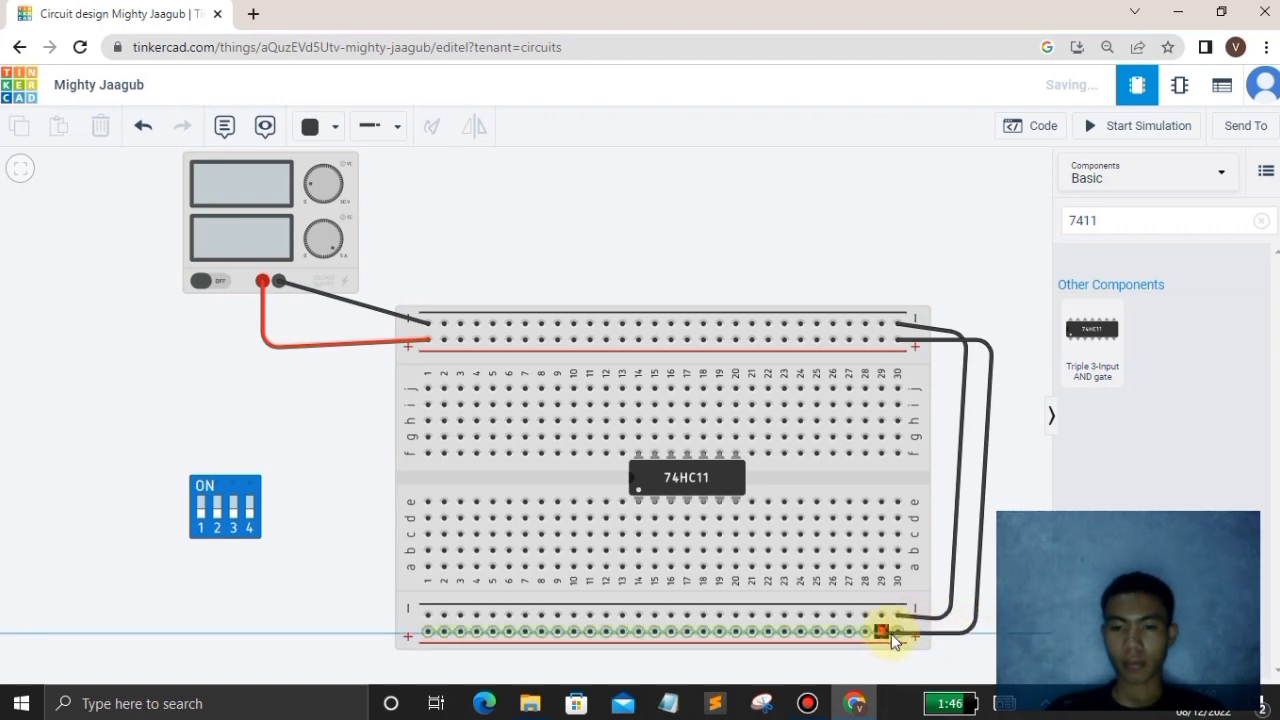
{"action": "left_click", "coordinate": [898, 631]}
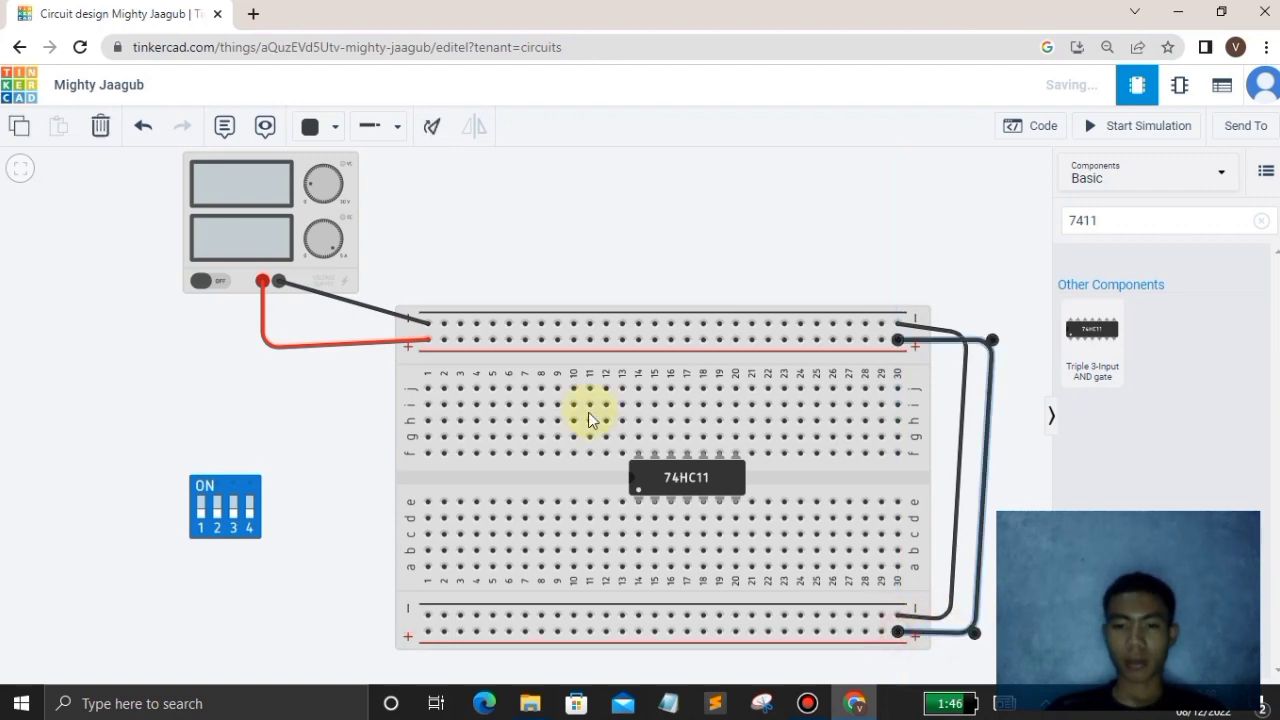
{"action": "left_click", "coordinate": [310, 126]}
{"action": "left_click", "coordinate": [350, 207]}
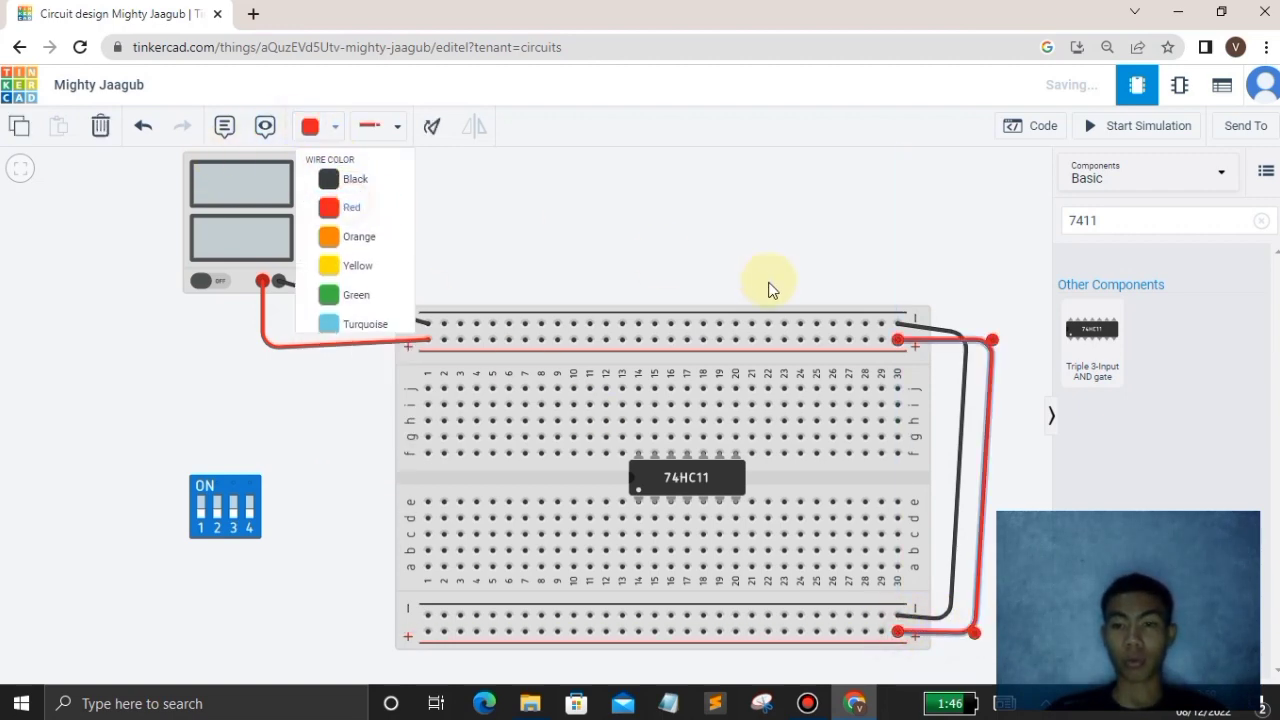
{"action": "left_click", "coordinate": [822, 248]}
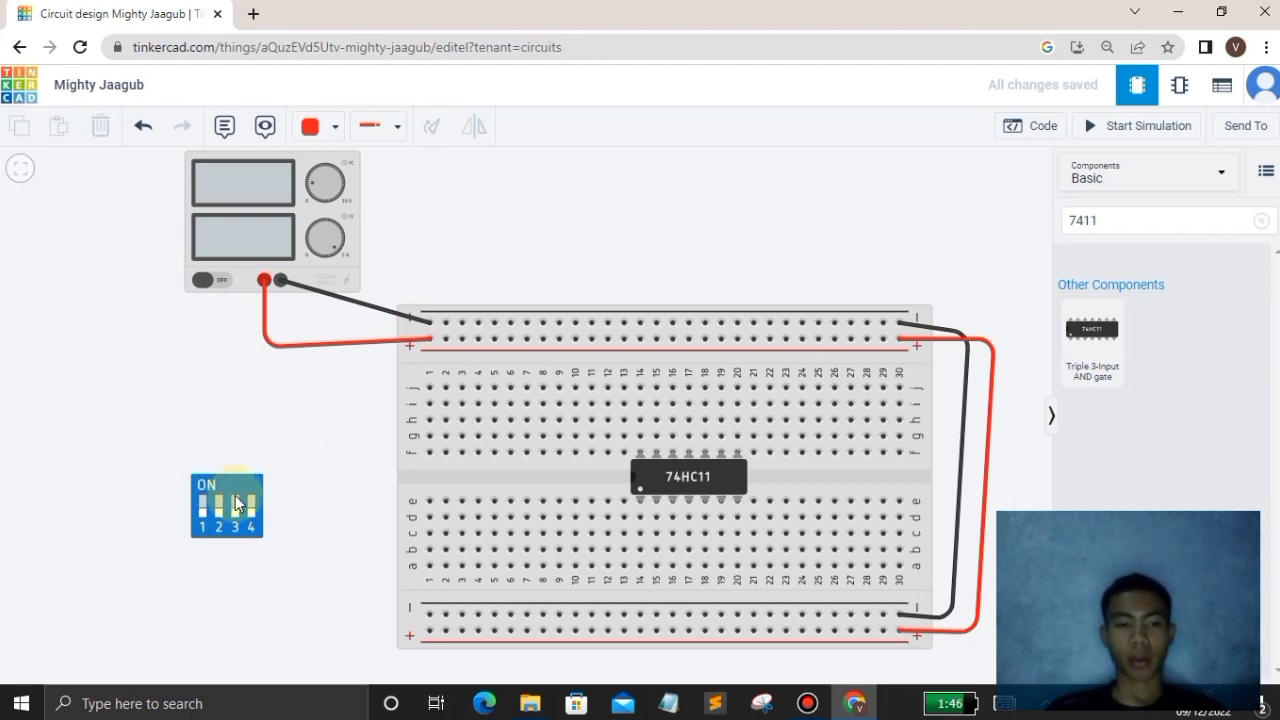
Move the DIP switch slightly down and connect its 1B terminal to the 74HC11's lower pin in column 14 with a green wire
{"action": "left_click_drag", "start_coordinate": [254, 508], "coordinate": [254, 571]}
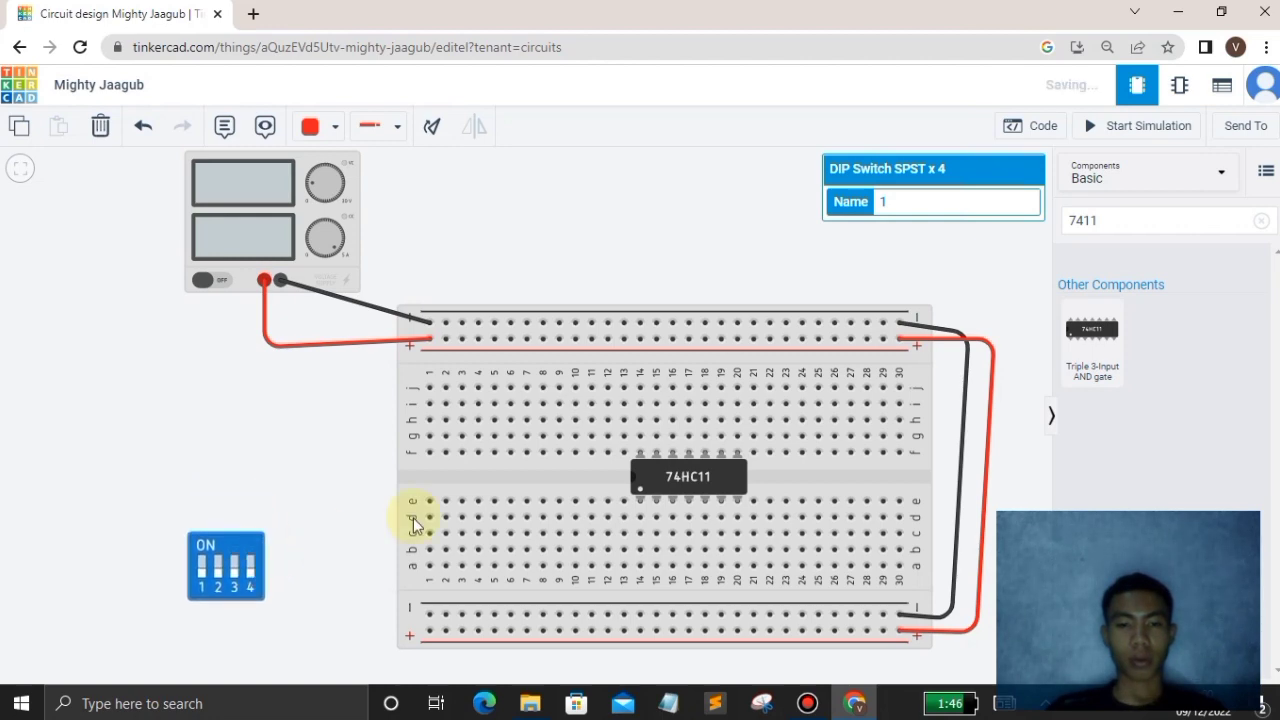
{"action": "left_click", "coordinate": [642, 504]}
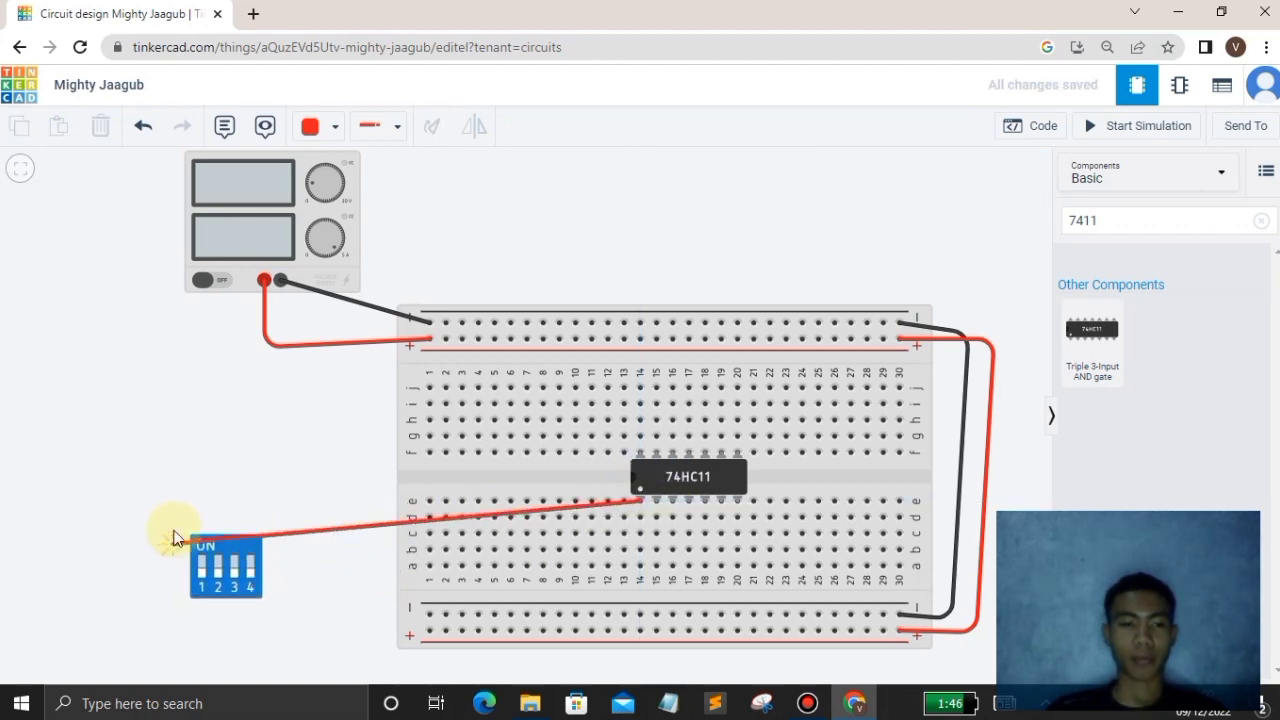
{"action": "left_click", "coordinate": [200, 502]}
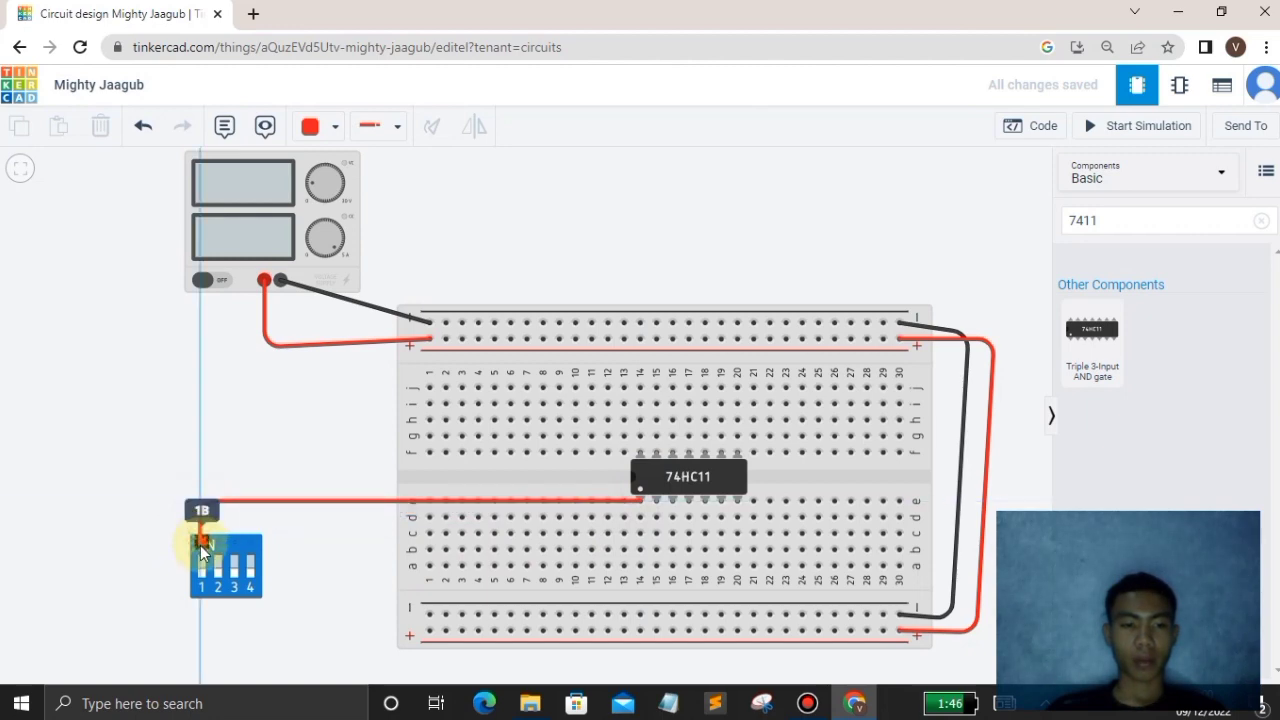
{"action": "left_click", "coordinate": [201, 540]}
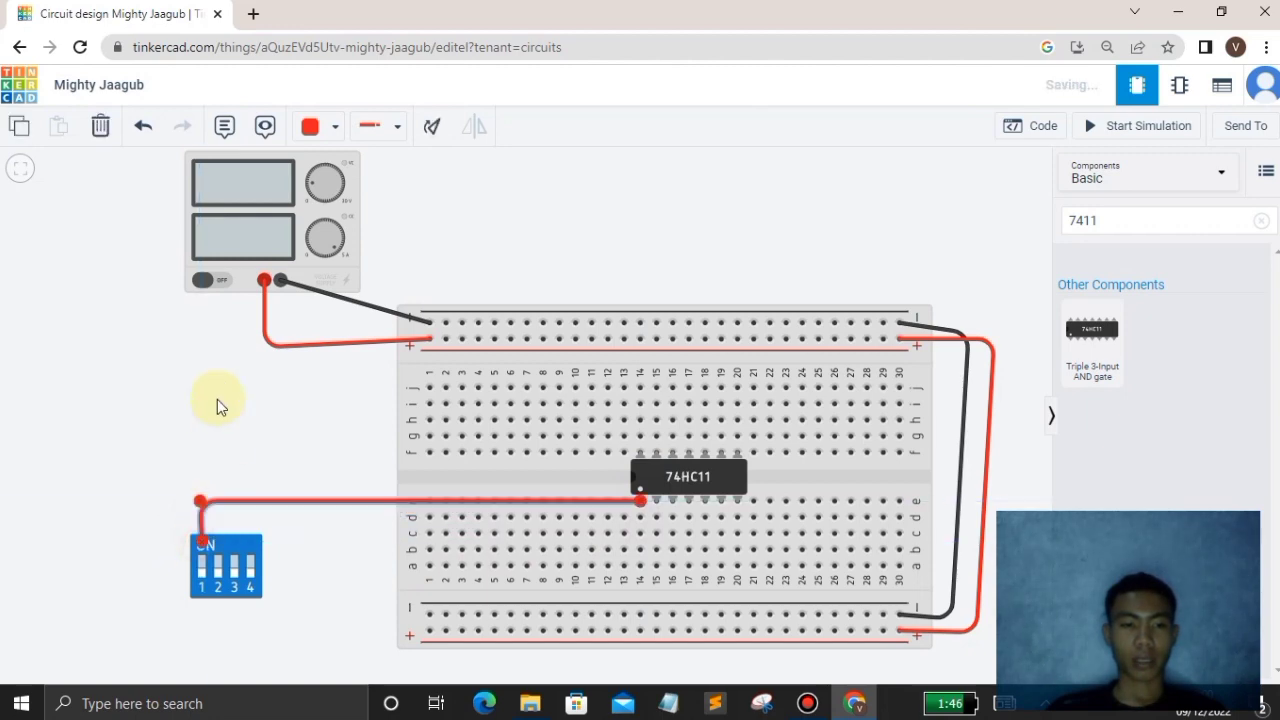
{"action": "left_click", "coordinate": [326, 126]}
{"action": "left_click", "coordinate": [341, 299]}
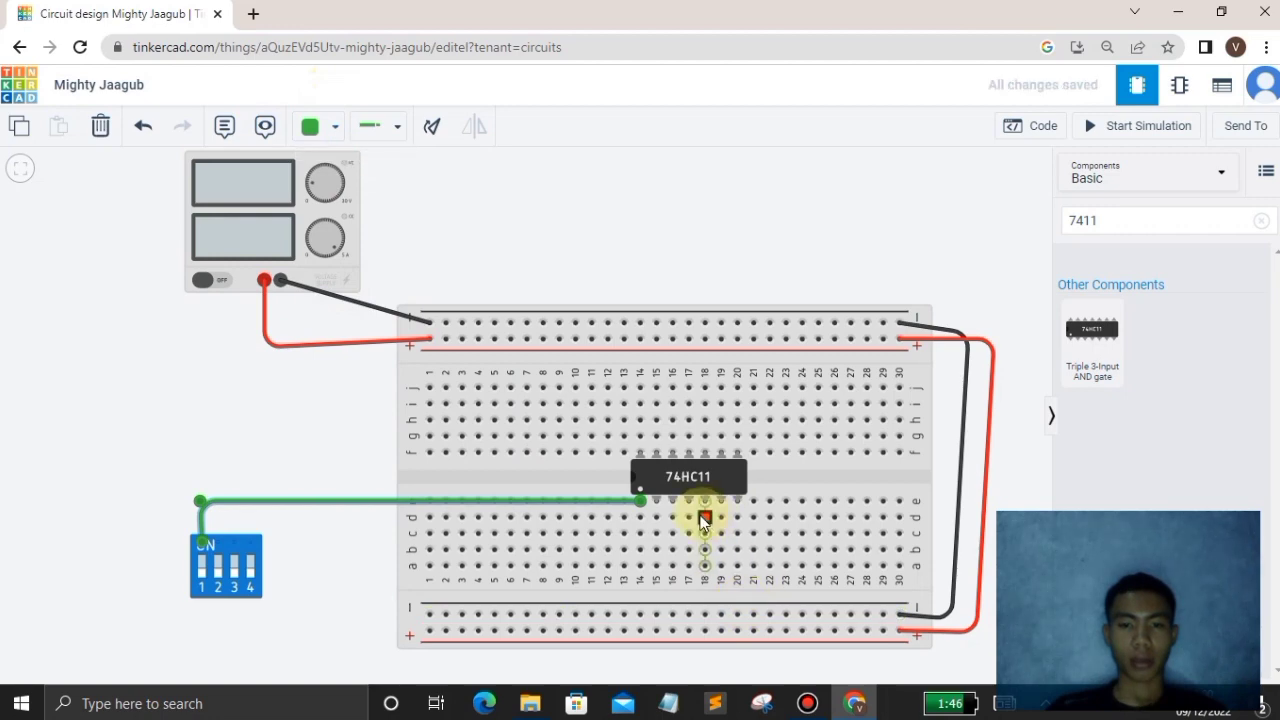
Connect the 74HC11's lower pin in column 15 to the DIP switch's 2B terminal with a blue wire bent above the switch
{"action": "left_click", "coordinate": [656, 517]}
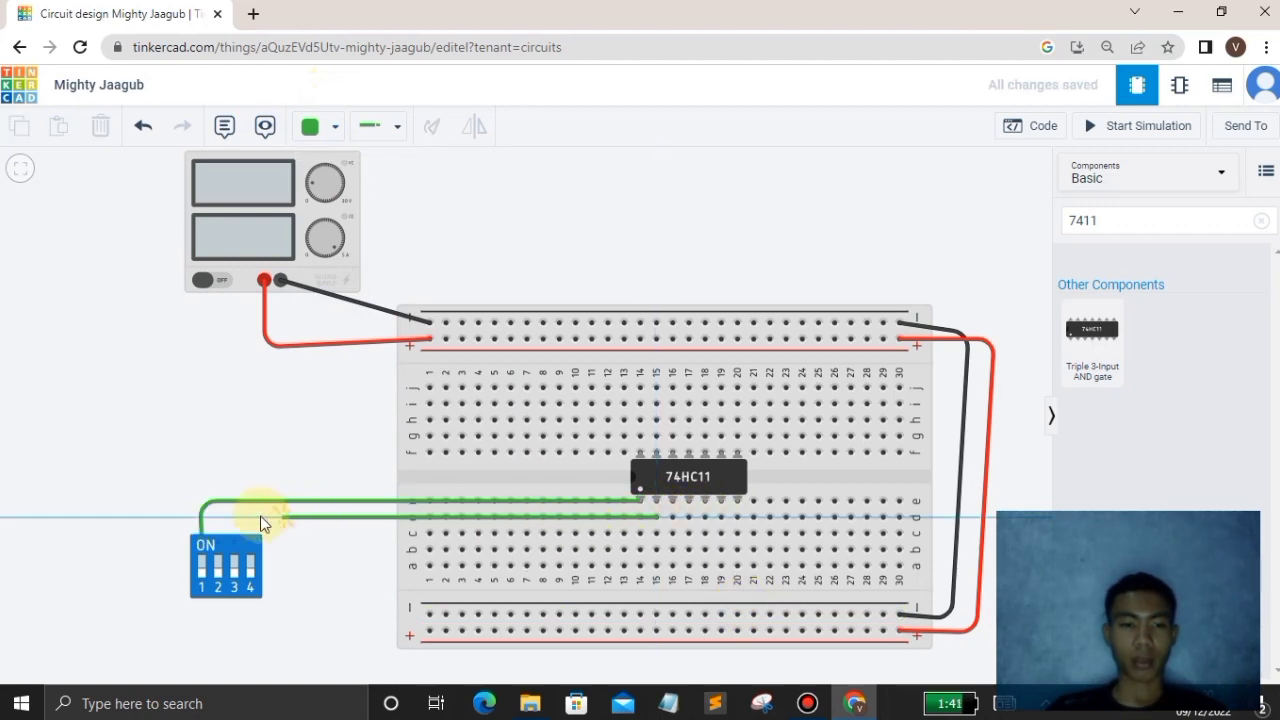
{"action": "left_click", "coordinate": [220, 518]}
{"action": "left_click", "coordinate": [217, 539]}
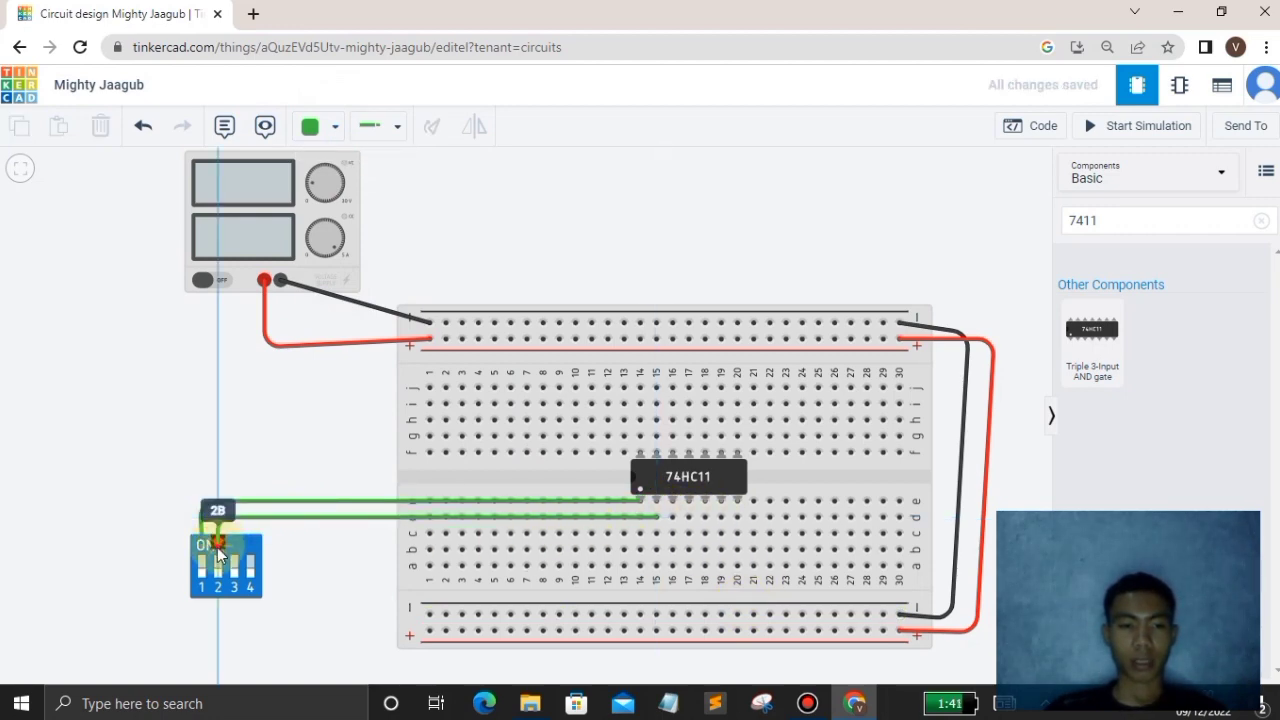
{"action": "left_click", "coordinate": [335, 127]}
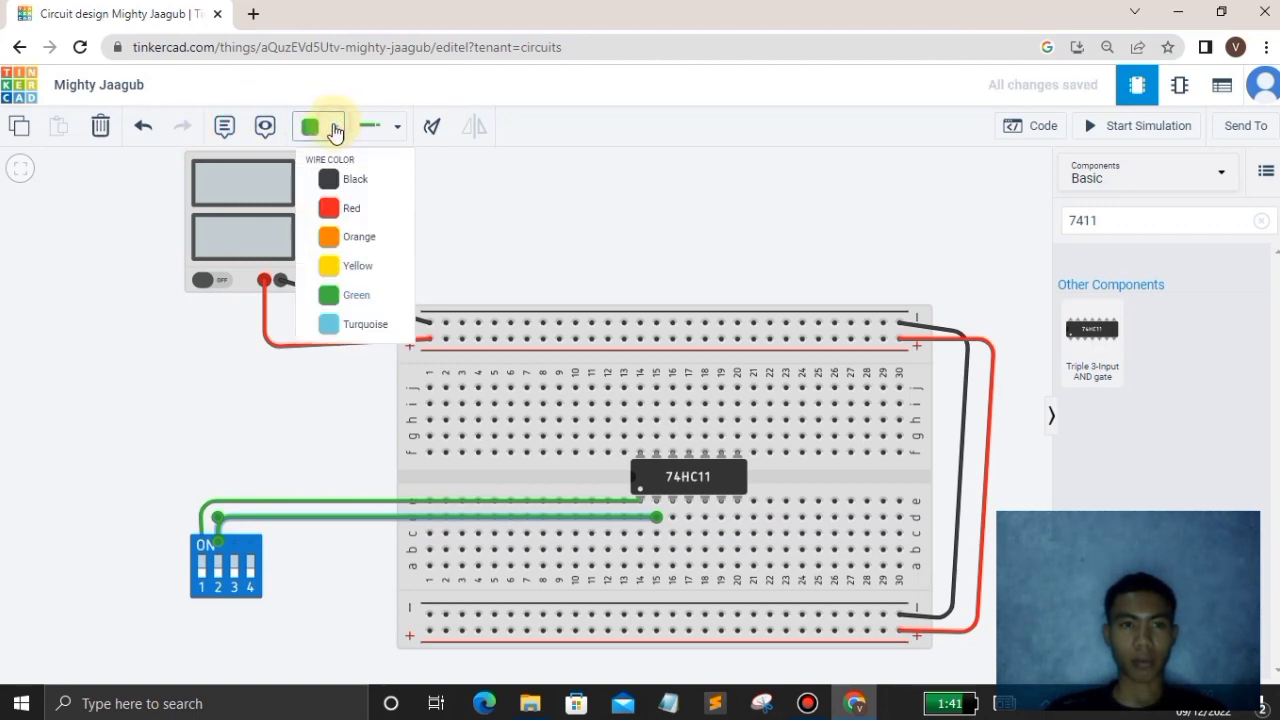
{"action": "left_click", "coordinate": [357, 357]}
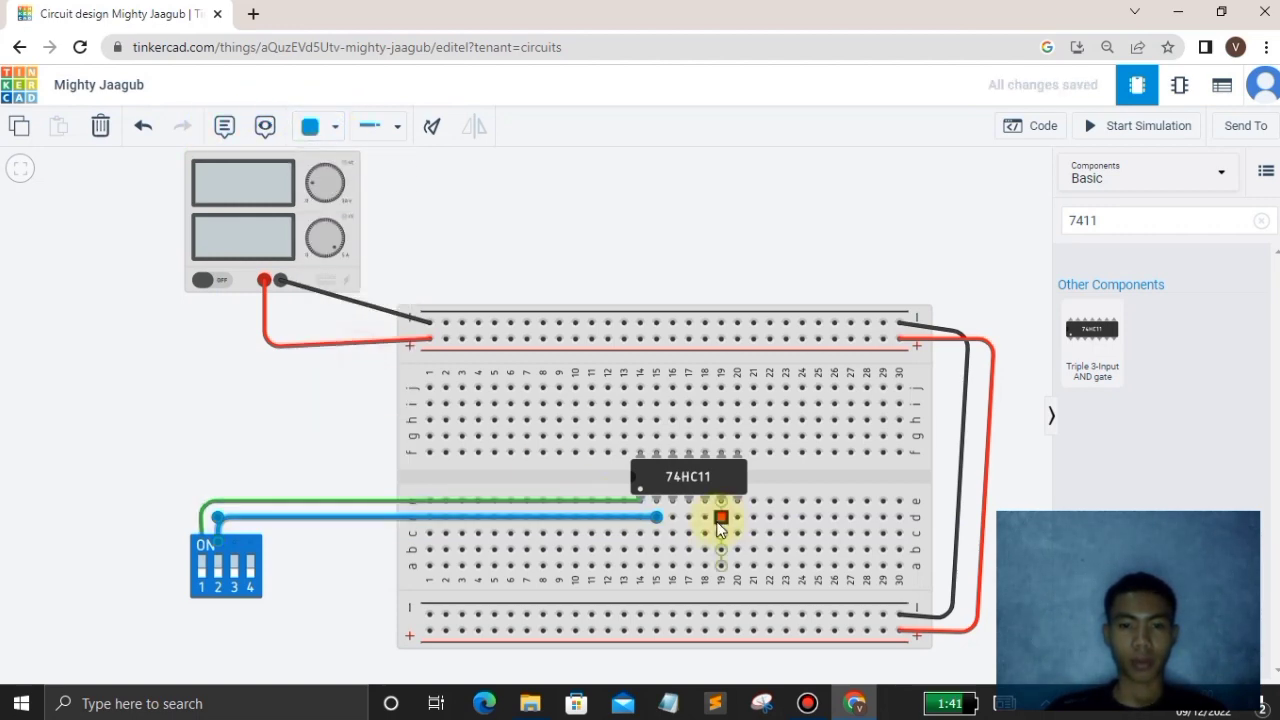
Connect breadboard column 16, row c, to the DIP switch's third upper terminal and color the wire pink
{"action": "left_click", "coordinate": [672, 532]}
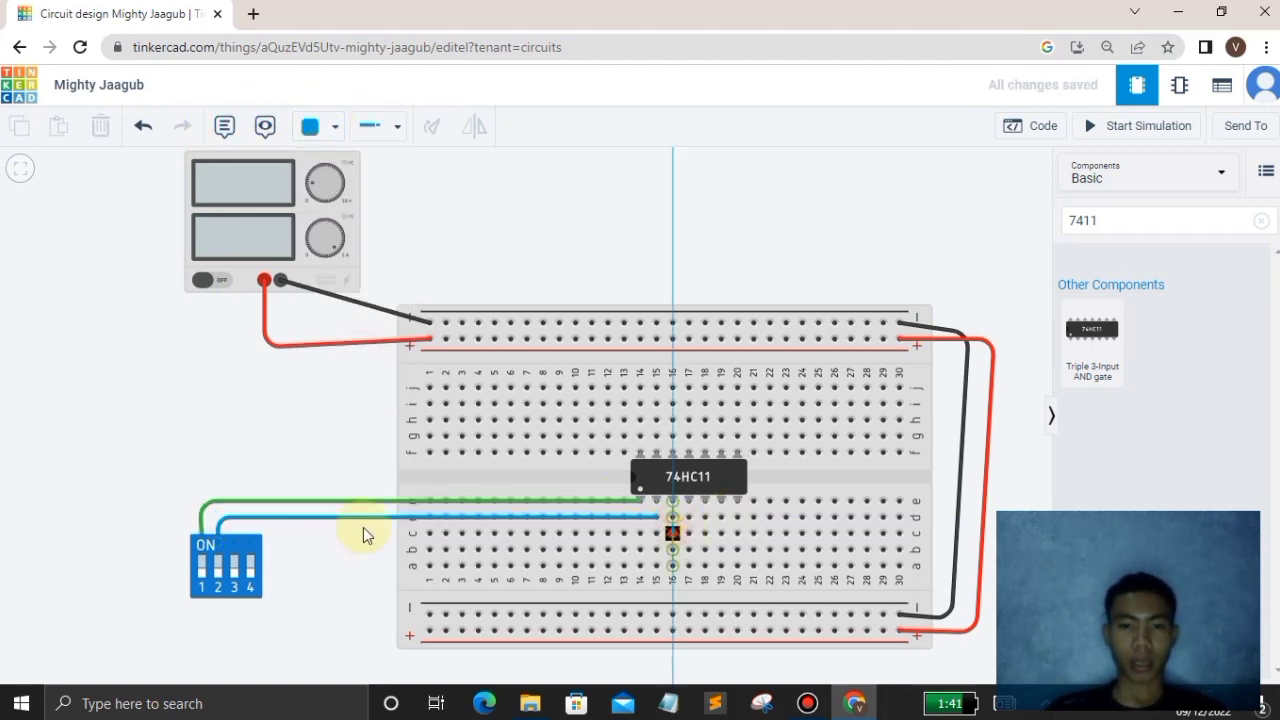
{"action": "left_click", "coordinate": [230, 530]}
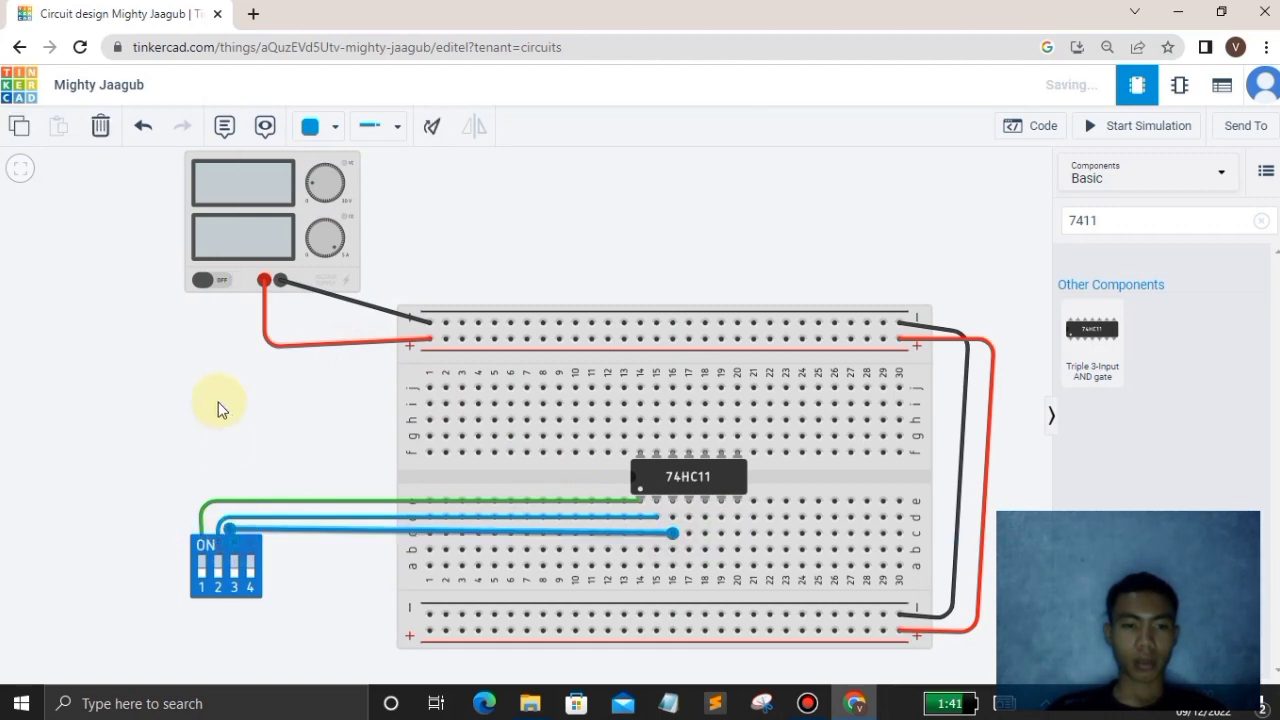
{"action": "left_click", "coordinate": [312, 126]}
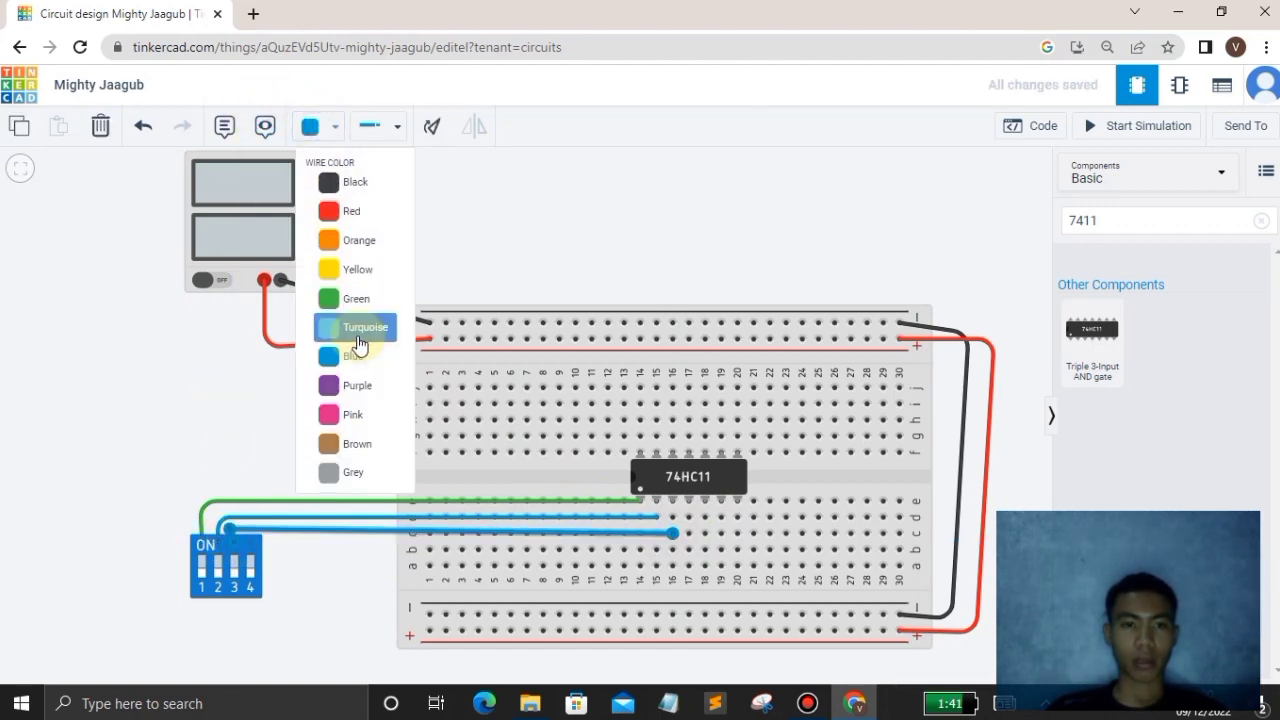
{"action": "left_click", "coordinate": [361, 418]}
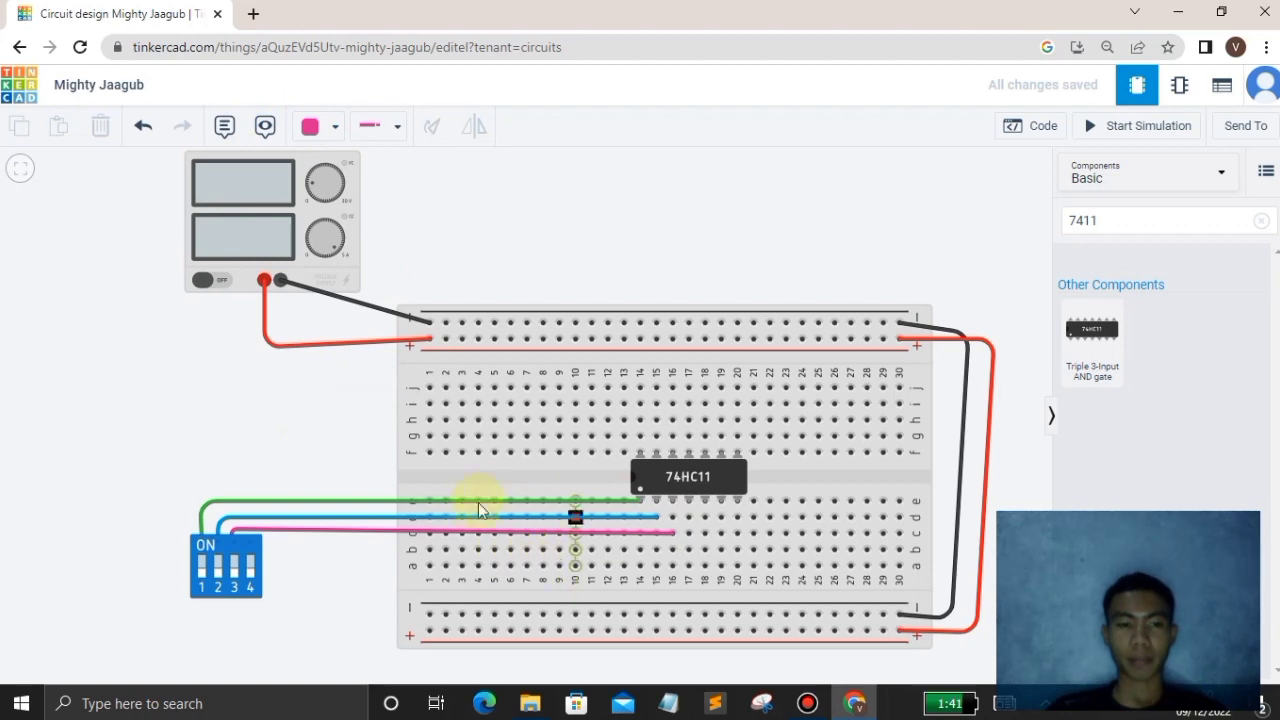
{"action": "left_click", "coordinate": [303, 511]}
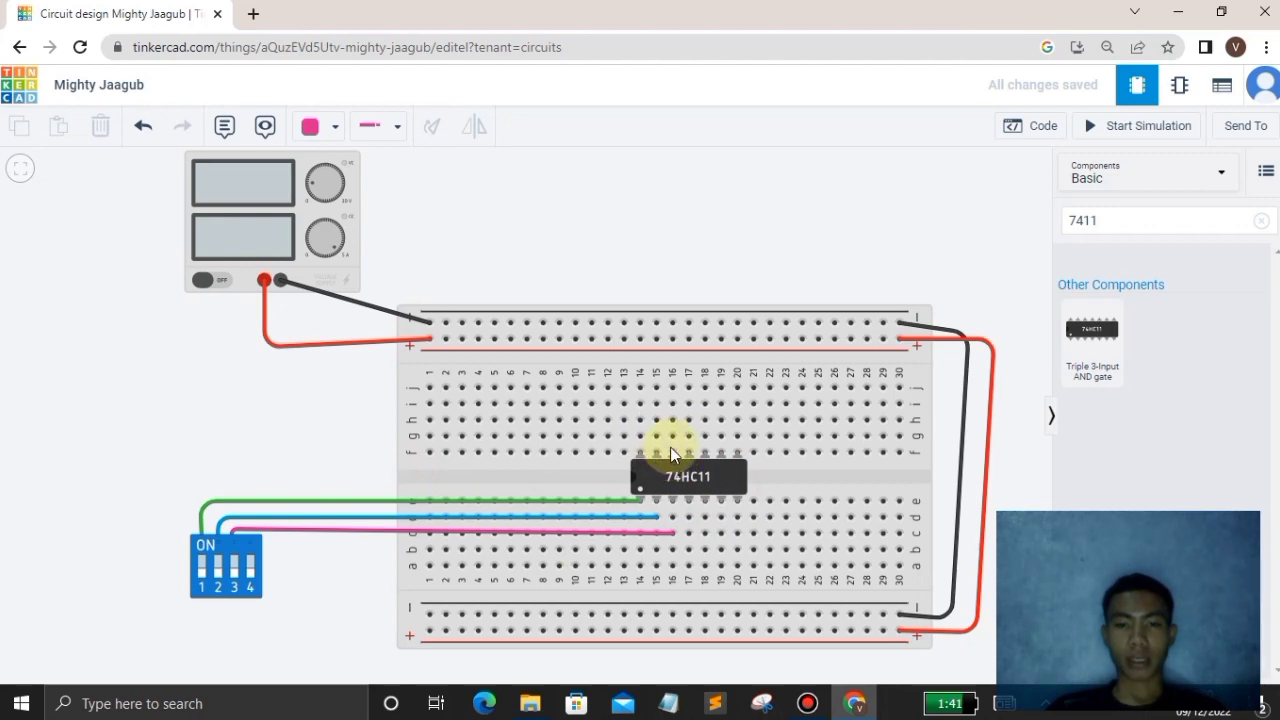
{"action": "left_click", "coordinate": [659, 530]}
{"action": "left_click", "coordinate": [655, 533]}
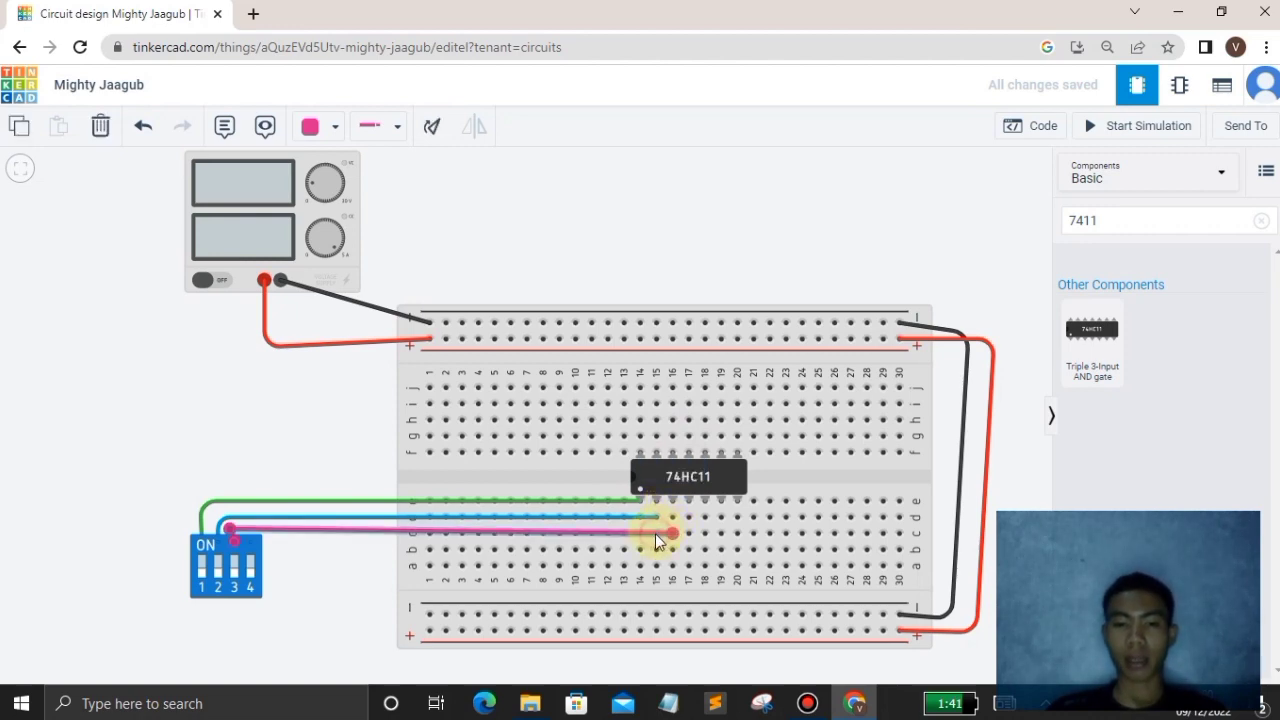
{"action": "left_click_drag", "start_coordinate": [675, 534], "coordinate": [651, 453]}
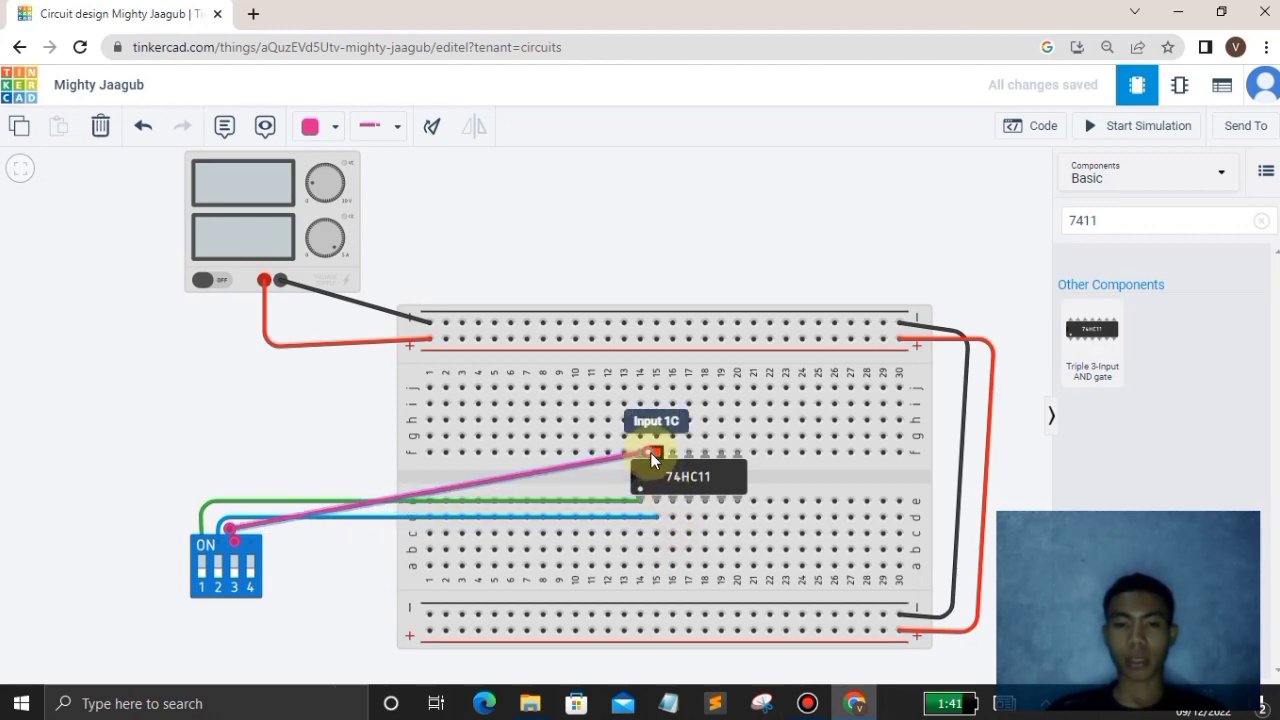
{"action": "key", "text": "ctrl+z"}
{"action": "left_click", "coordinate": [675, 533]}
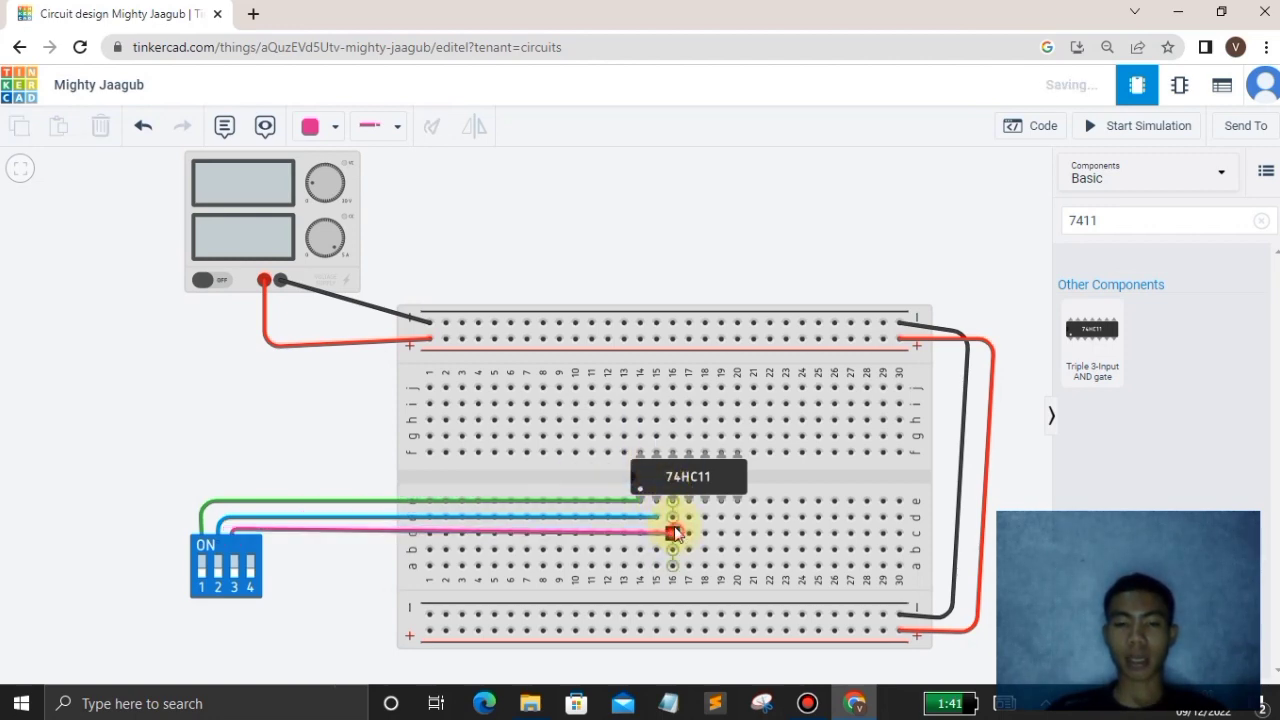
{"action": "left_click", "coordinate": [672, 533]}
{"action": "left_click", "coordinate": [478, 322]}
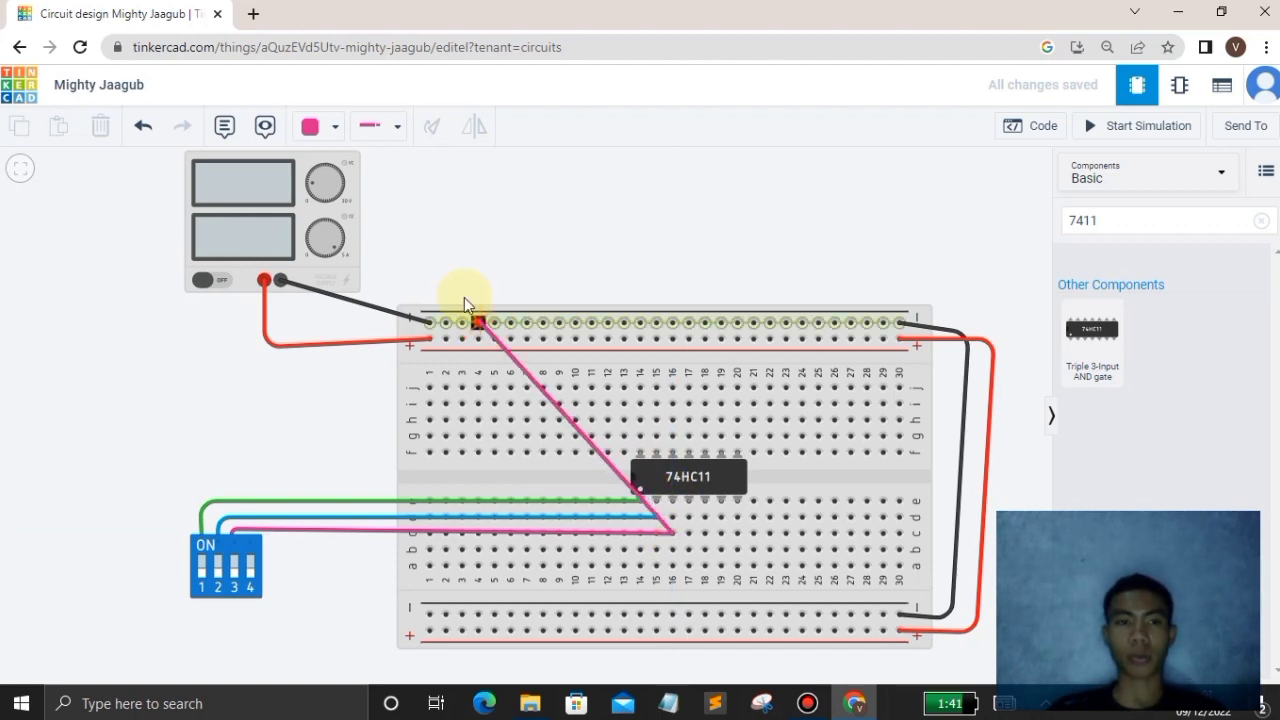
{"action": "left_click", "coordinate": [143, 126]}
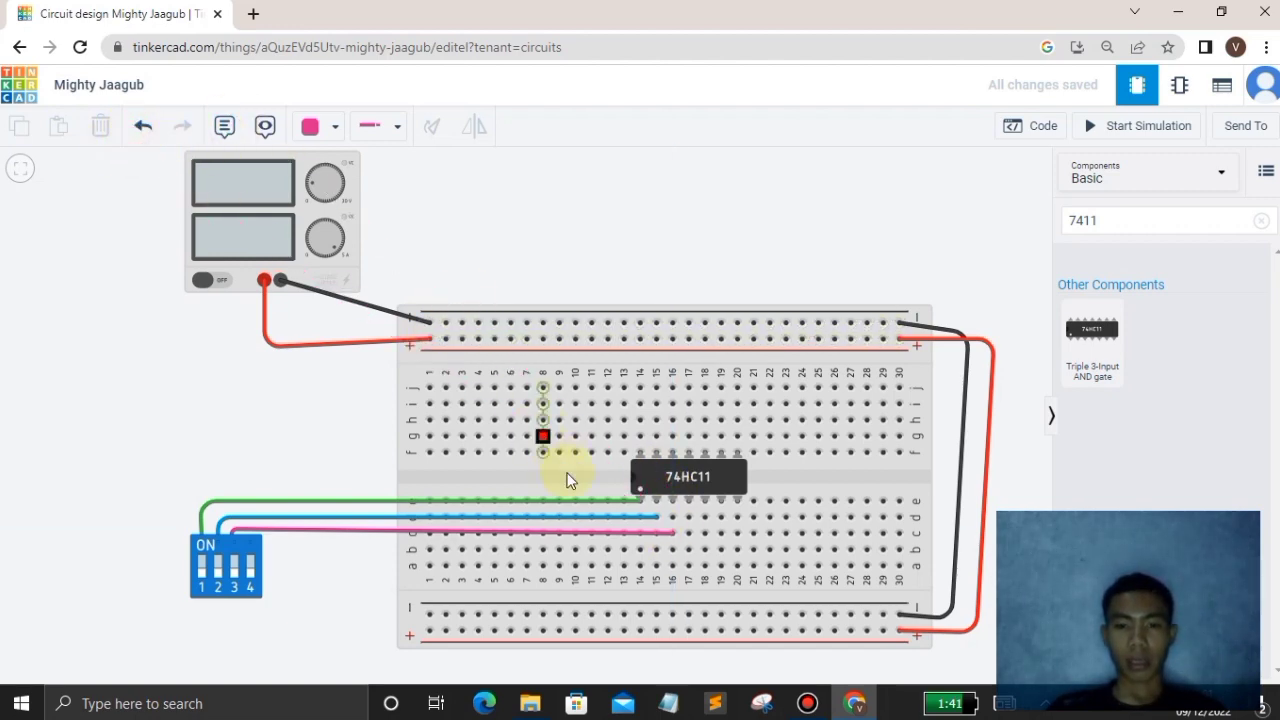
Move the pink wire's breadboard end from column 16 to the 74HC11's Input 1C pin in column 15
{"action": "left_click", "coordinate": [615, 531]}
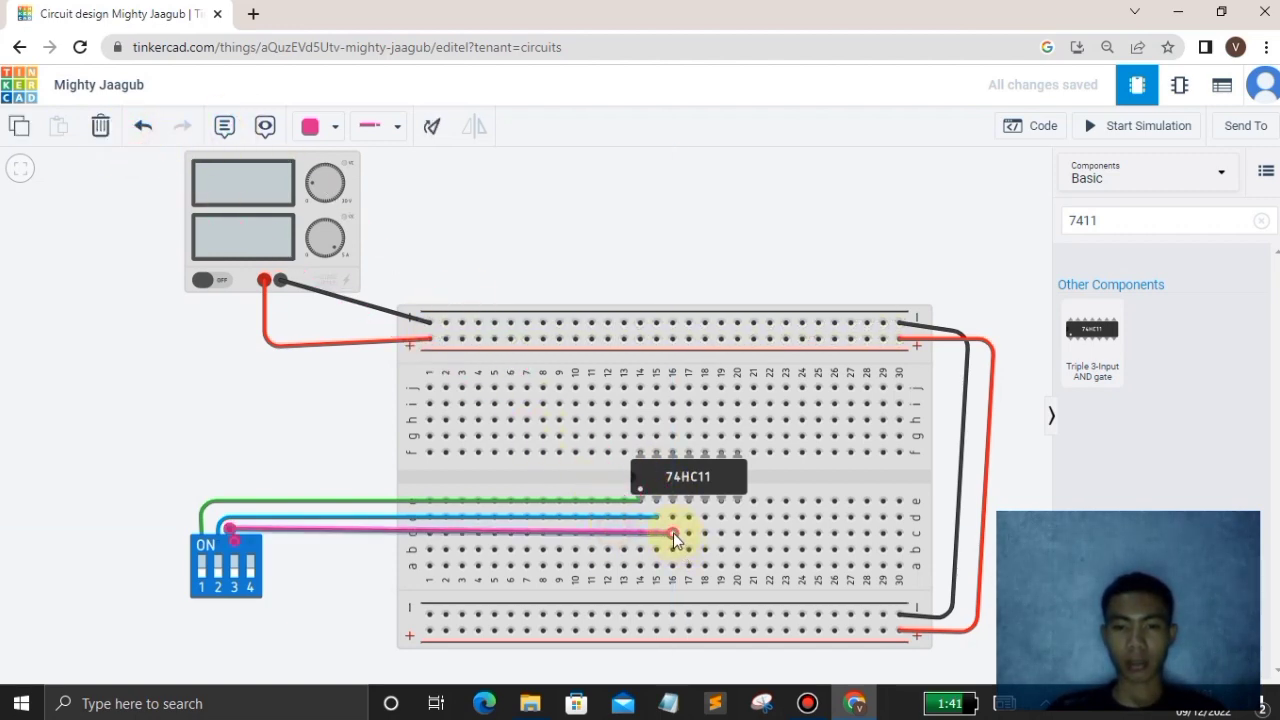
{"action": "left_click_drag", "start_coordinate": [673, 533], "coordinate": [656, 452]}
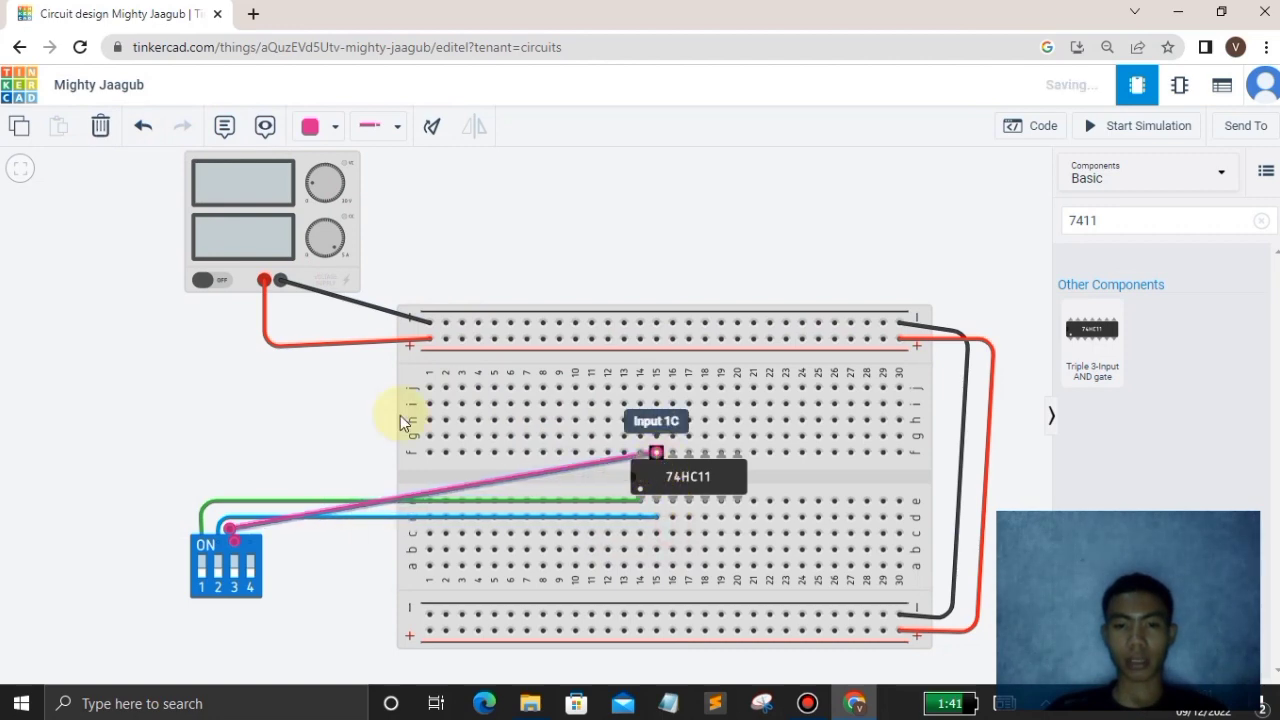
{"action": "left_click", "coordinate": [271, 428]}
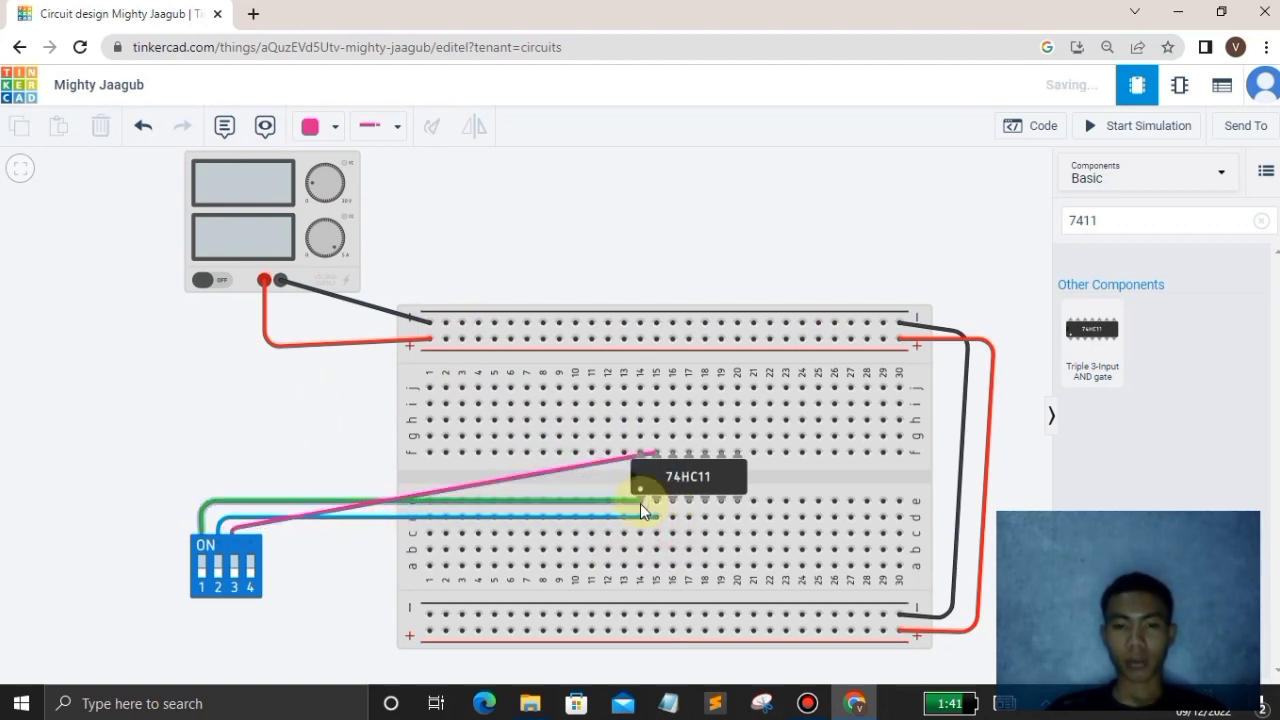
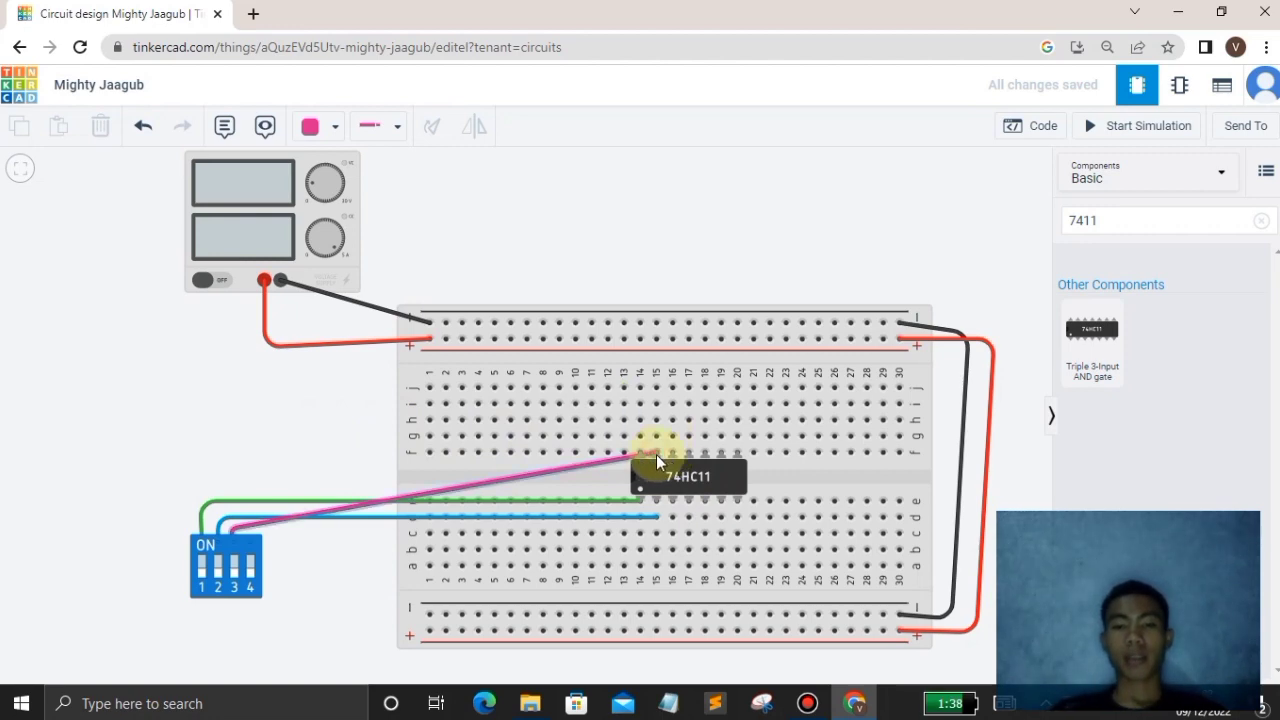
Connect the 74HC11's upper pin column 14 at row j to the upper positive rail and color the wire red
{"action": "left_click", "coordinate": [641, 387]}
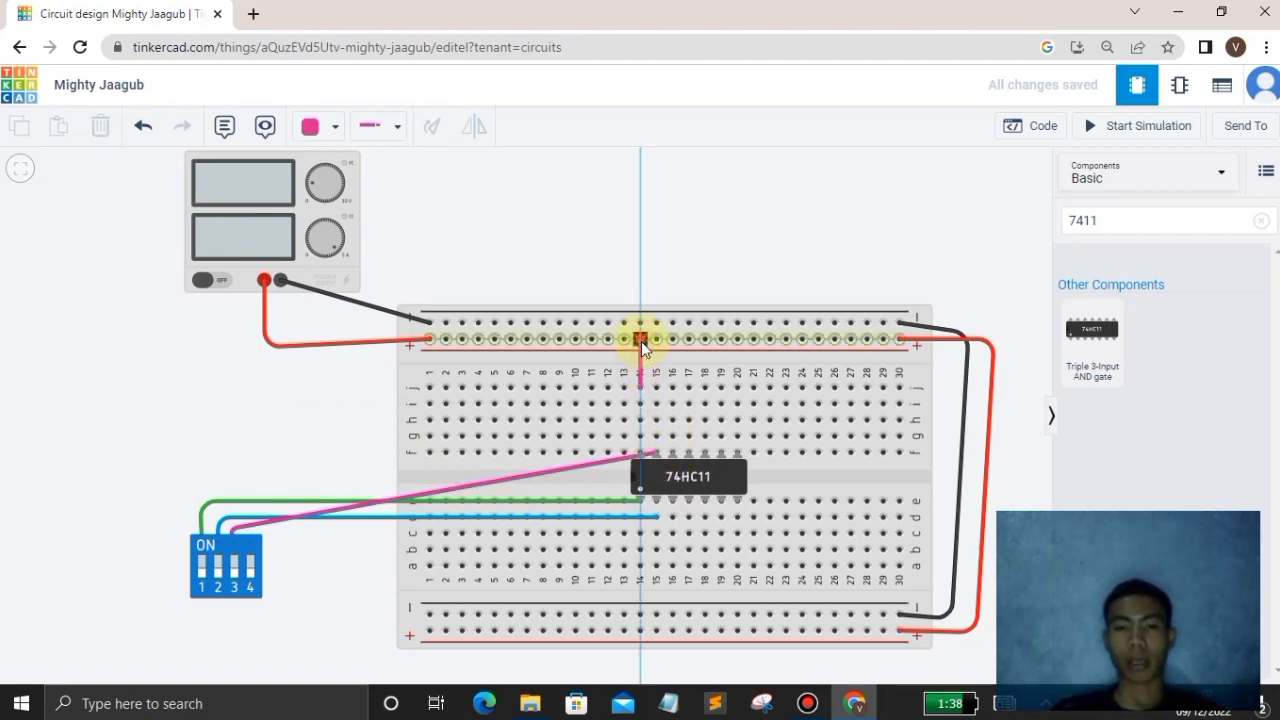
{"action": "left_click", "coordinate": [641, 340]}
{"action": "left_click", "coordinate": [309, 126]}
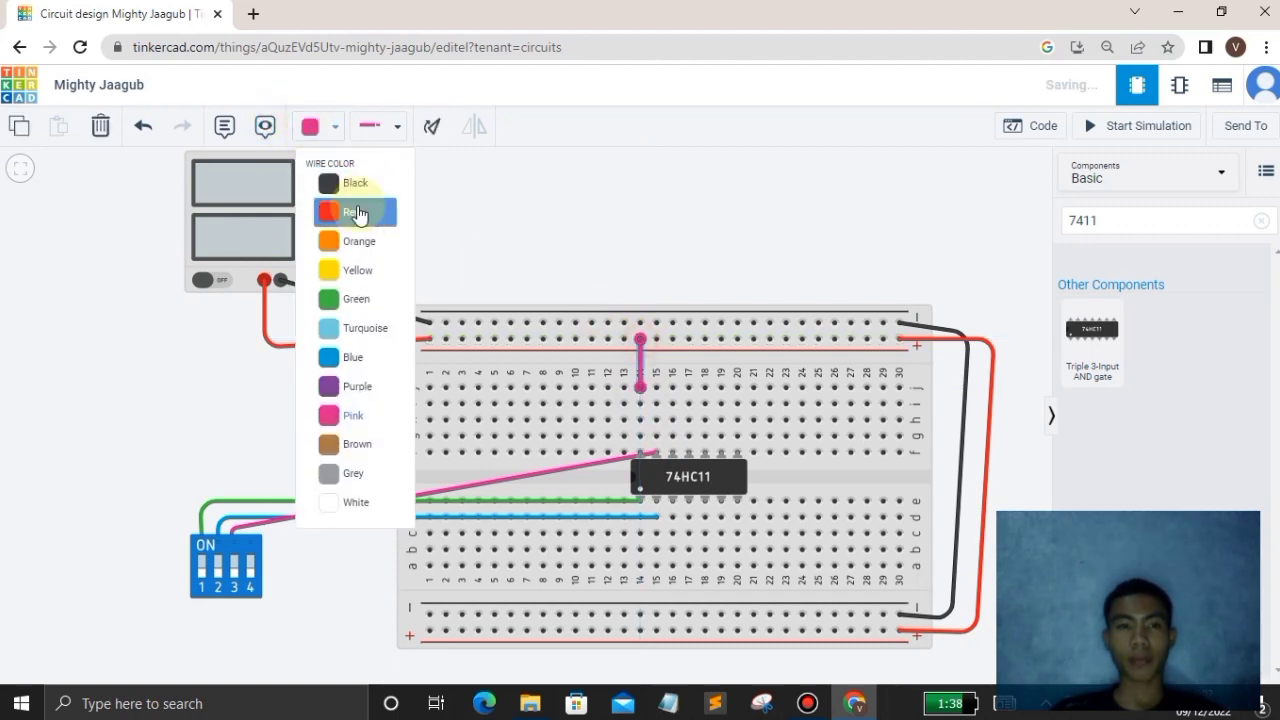
{"action": "left_click", "coordinate": [355, 210]}
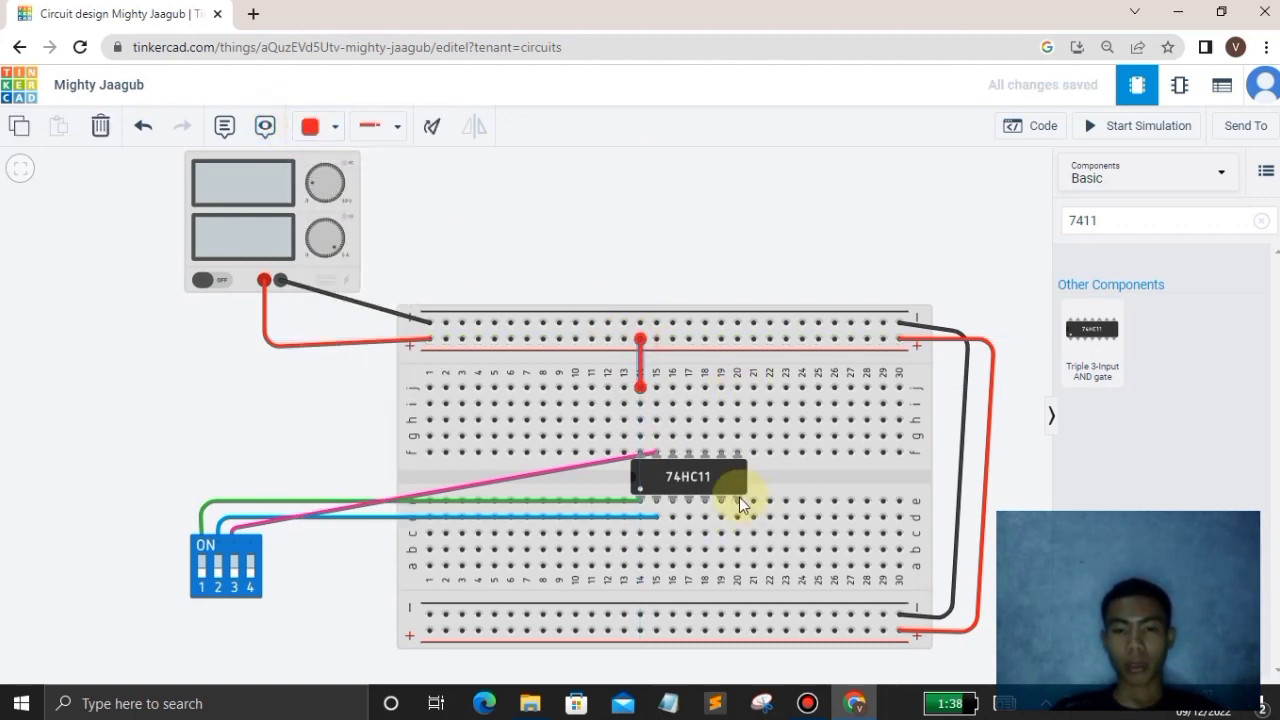
Connect the 74HC11's lower pin column 20 at row a to the lower negative rail and color the wire black
{"action": "left_click", "coordinate": [737, 567]}
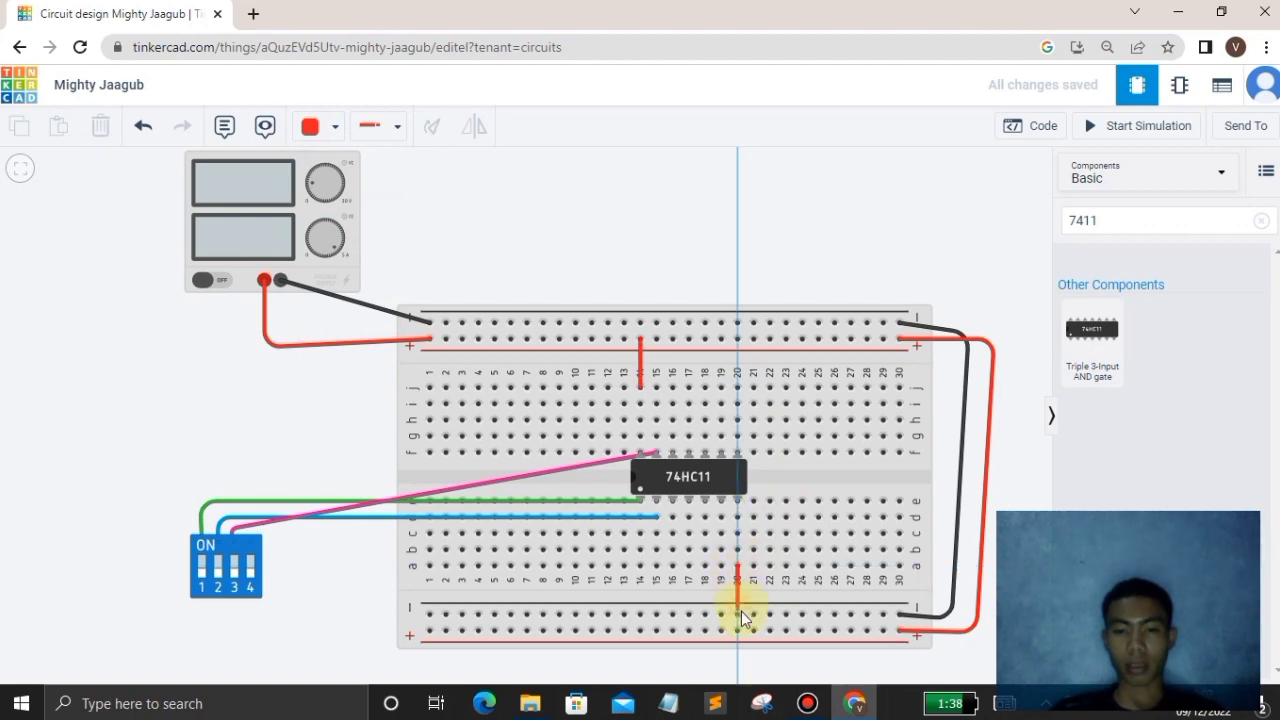
{"action": "left_click", "coordinate": [738, 614]}
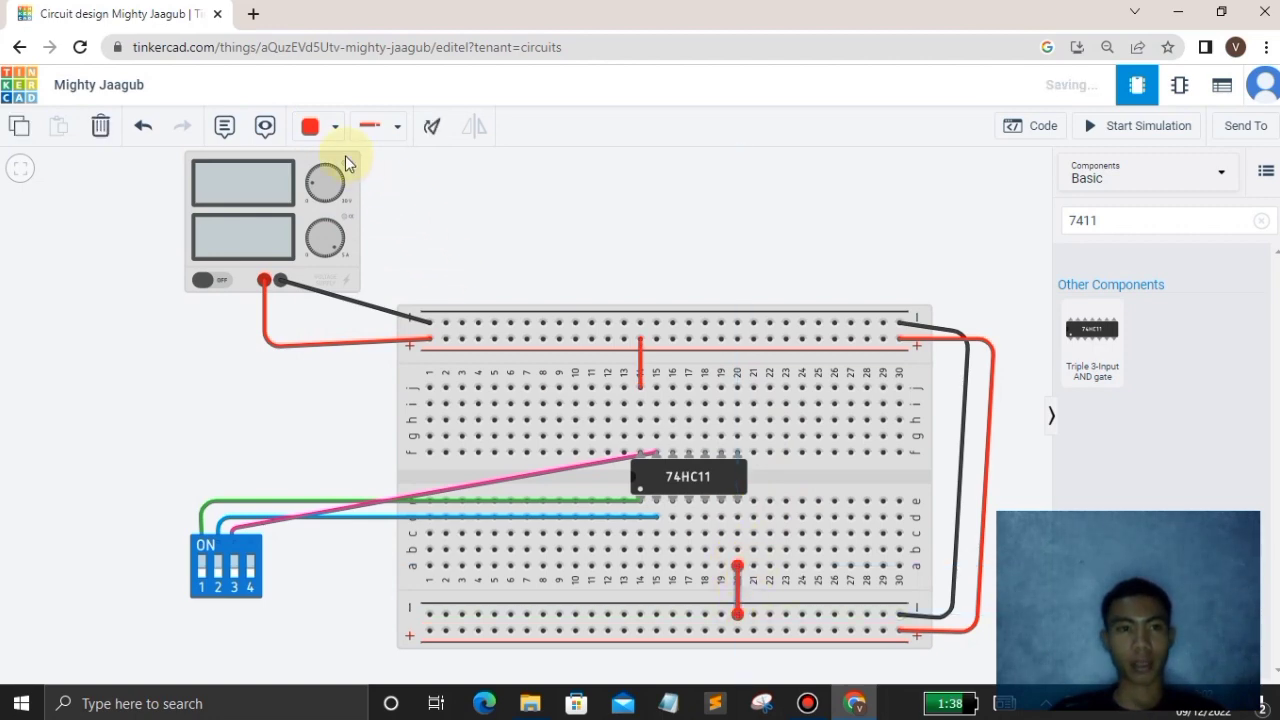
{"action": "left_click", "coordinate": [312, 126]}
{"action": "left_click", "coordinate": [357, 186]}
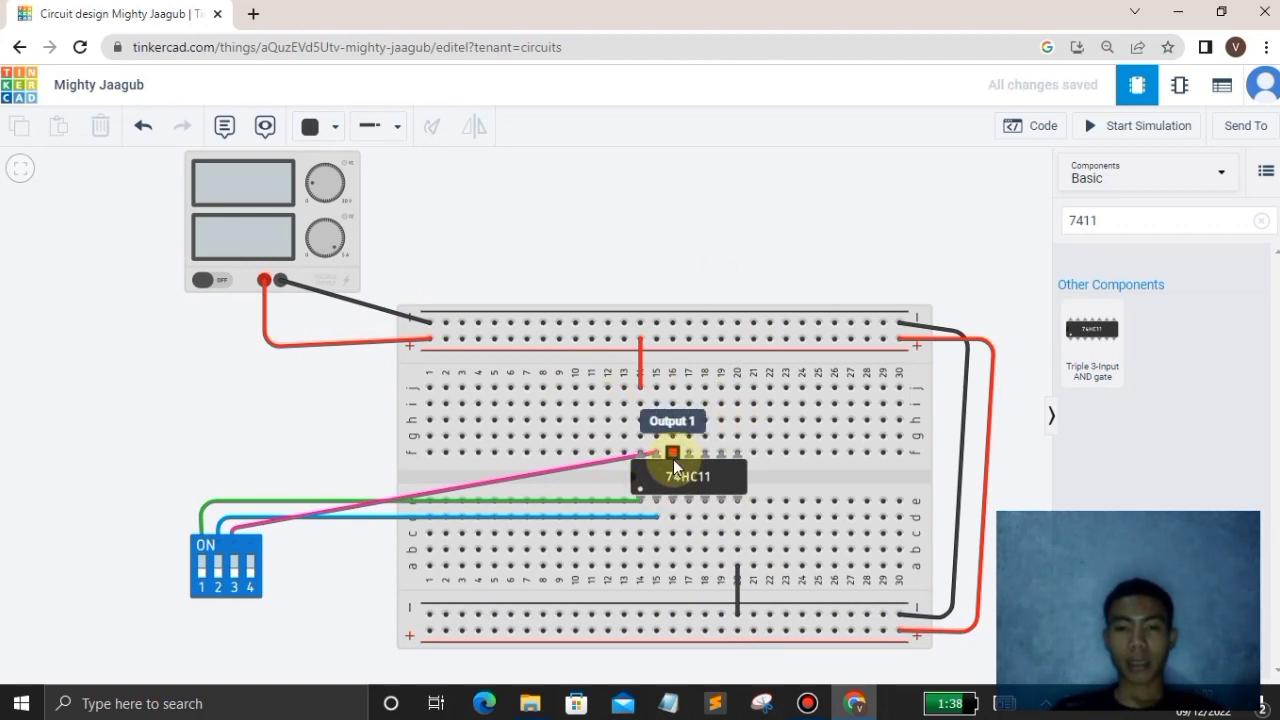
Clear the component search and place a red LED in row i across columns 21 and 22
{"action": "left_click", "coordinate": [1262, 220]}
{"action": "left_click", "coordinate": [958, 370]}
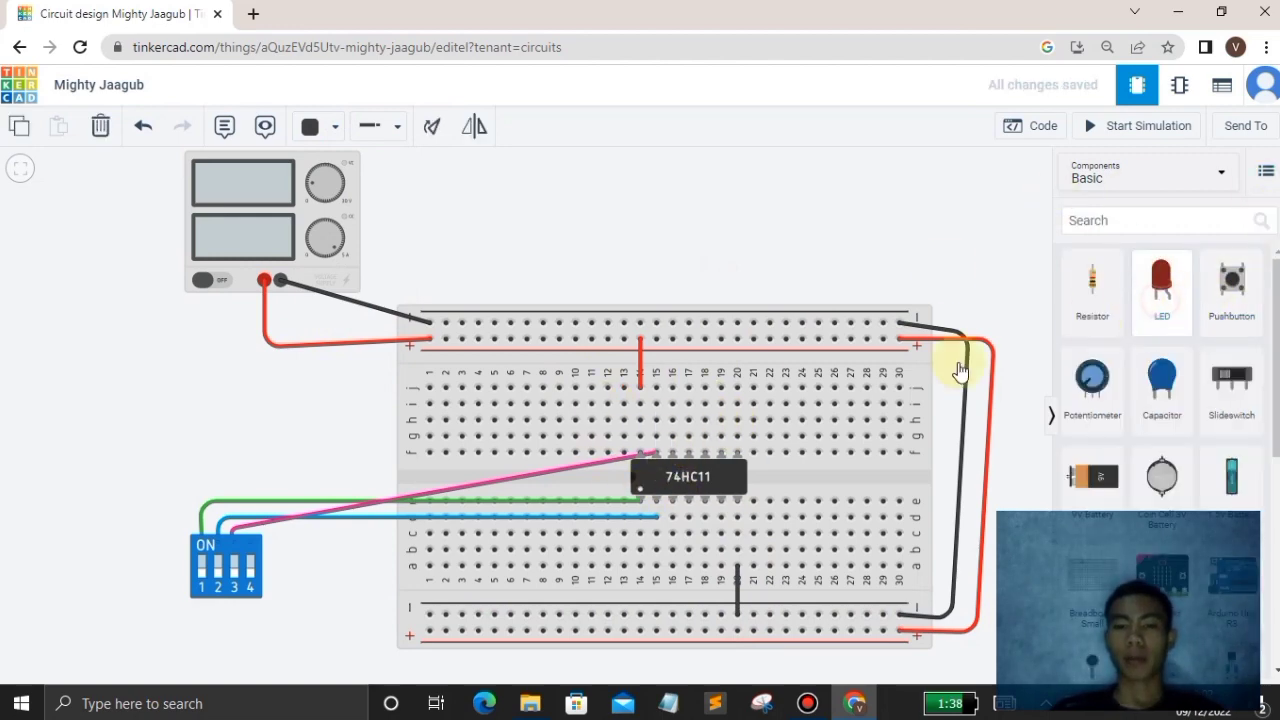
{"action": "left_click", "coordinate": [762, 416]}
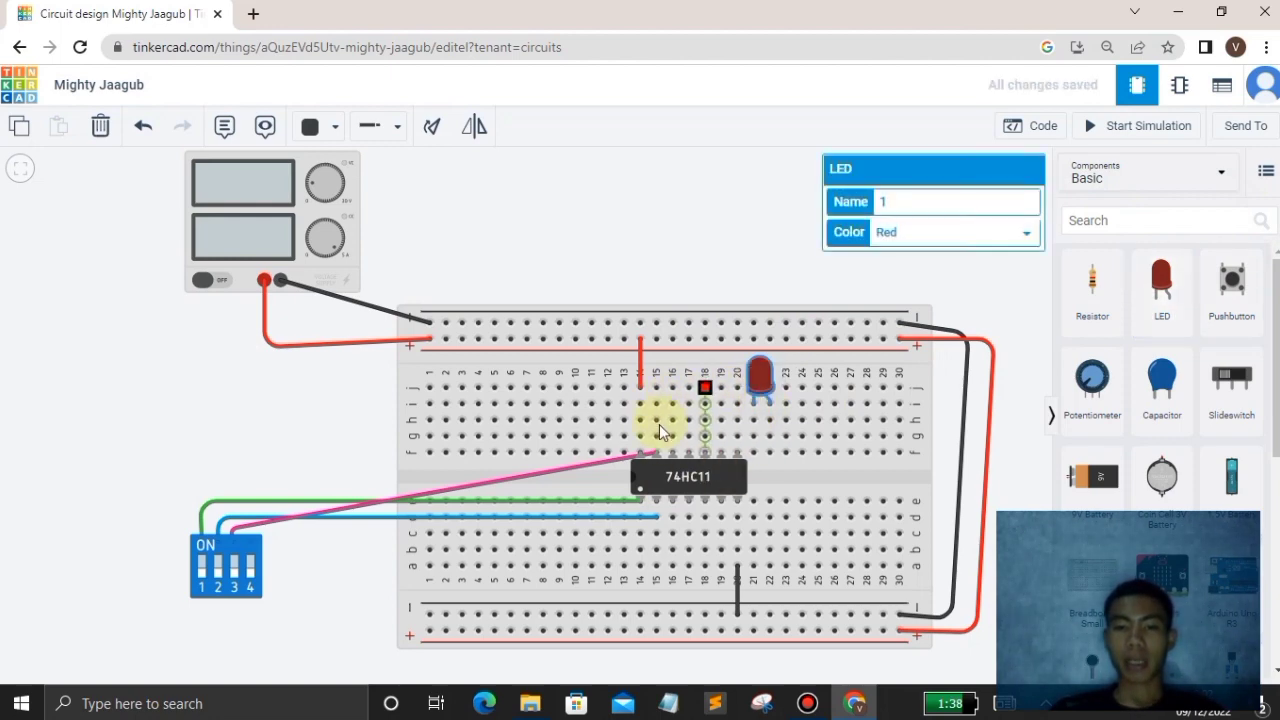
Add a resistor, rotate it horizontal, and place it in row h from the Output 1 column 16 to column 20
{"action": "left_click_drag", "start_coordinate": [1097, 303], "coordinate": [690, 215]}
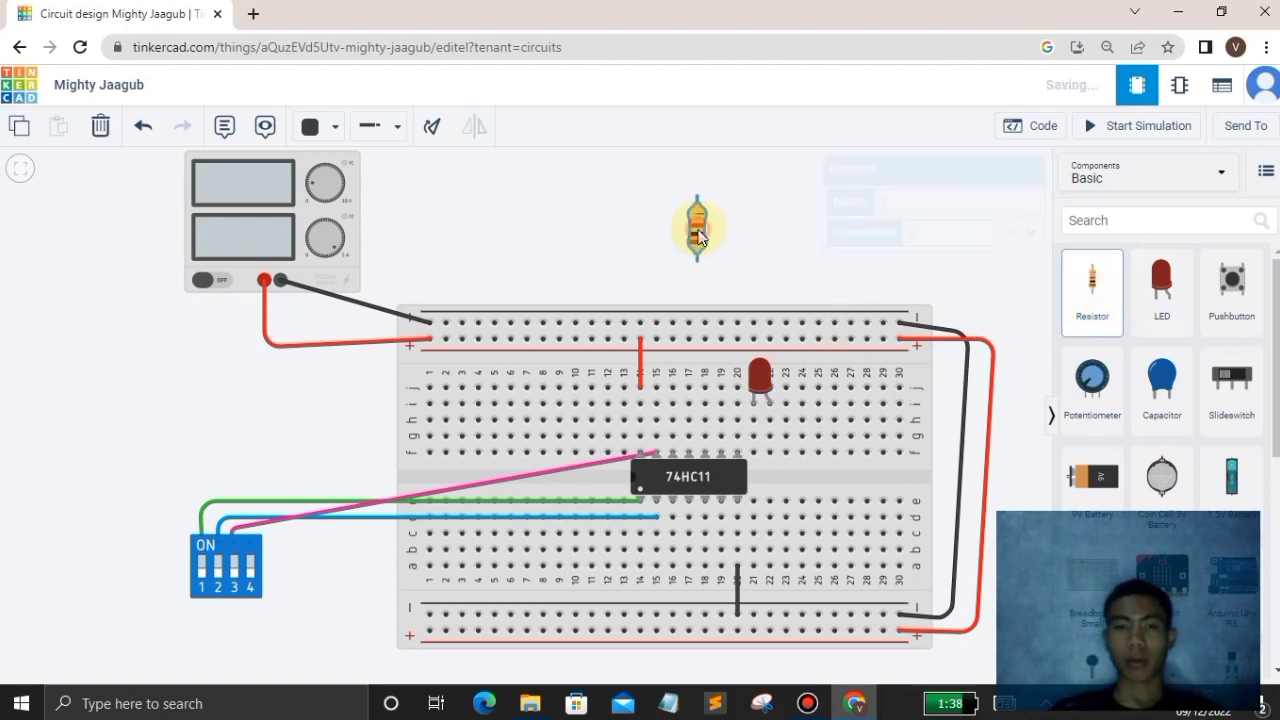
{"action": "left_click", "coordinate": [430, 132]}
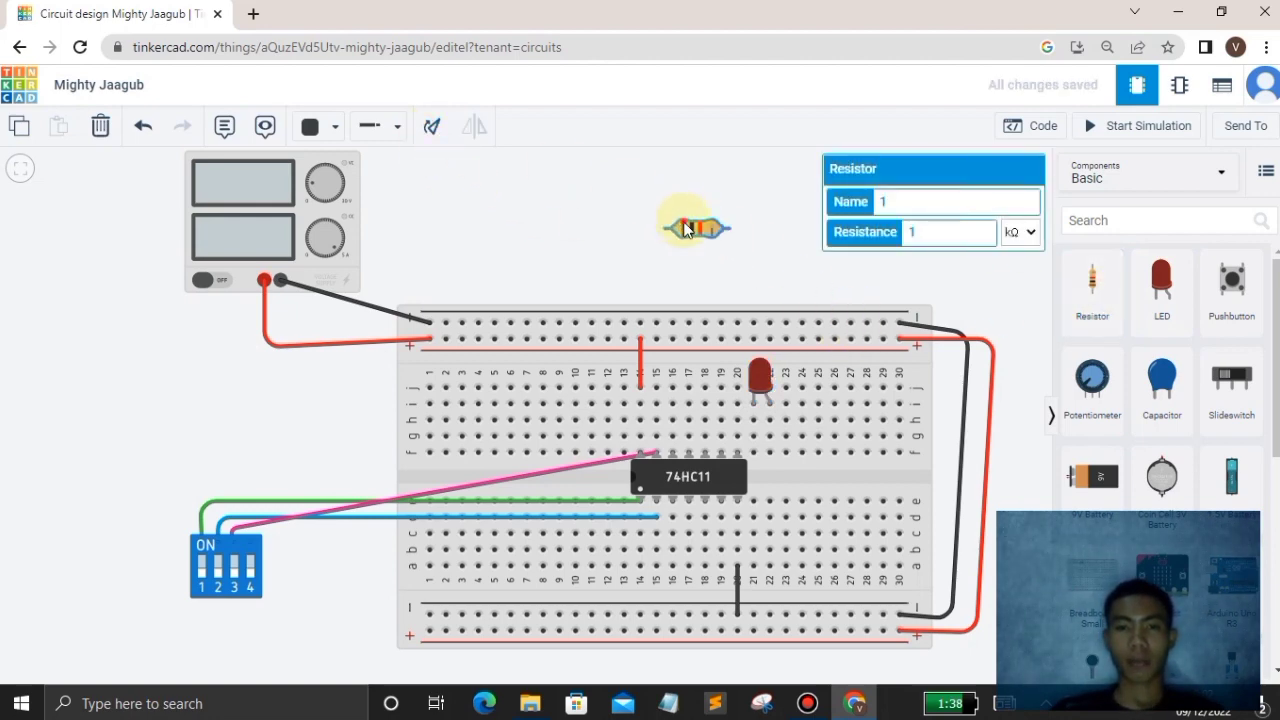
{"action": "left_click_drag", "start_coordinate": [688, 229], "coordinate": [693, 422]}
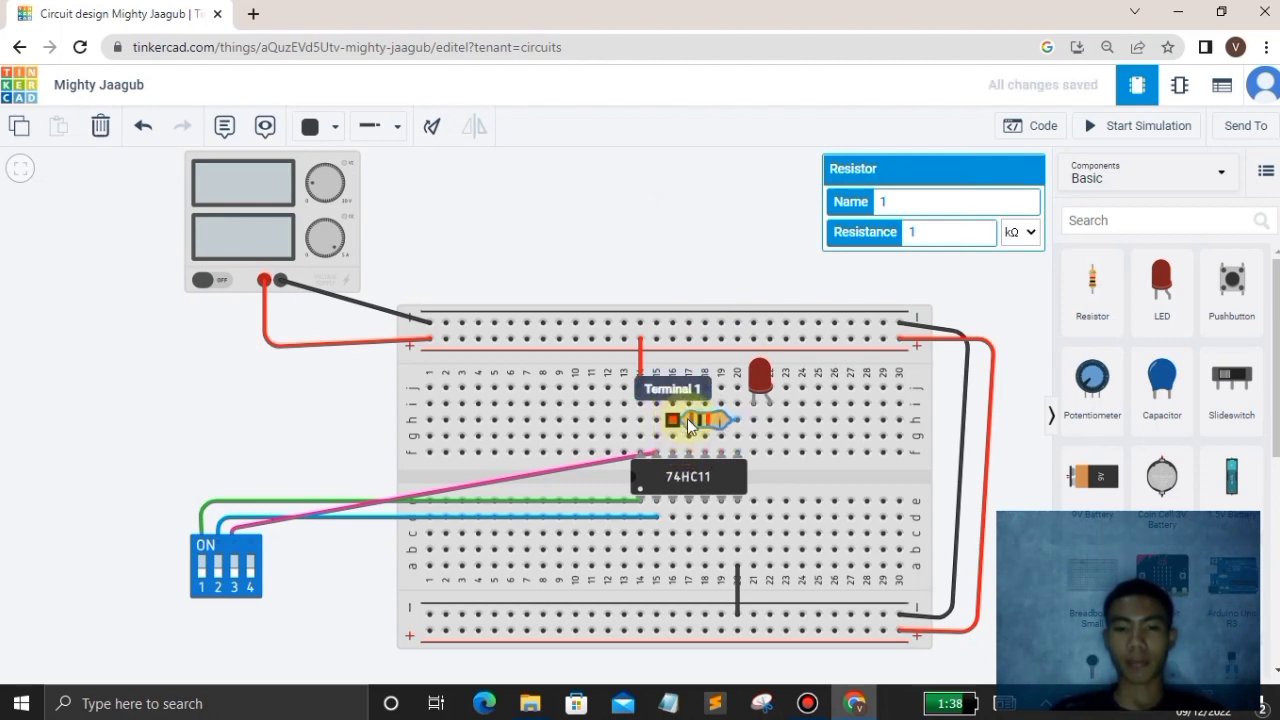
Connect the resistor's end in column 20 to the LED's anode column 22 in row h with a yellow wire
{"action": "left_click", "coordinate": [766, 402]}
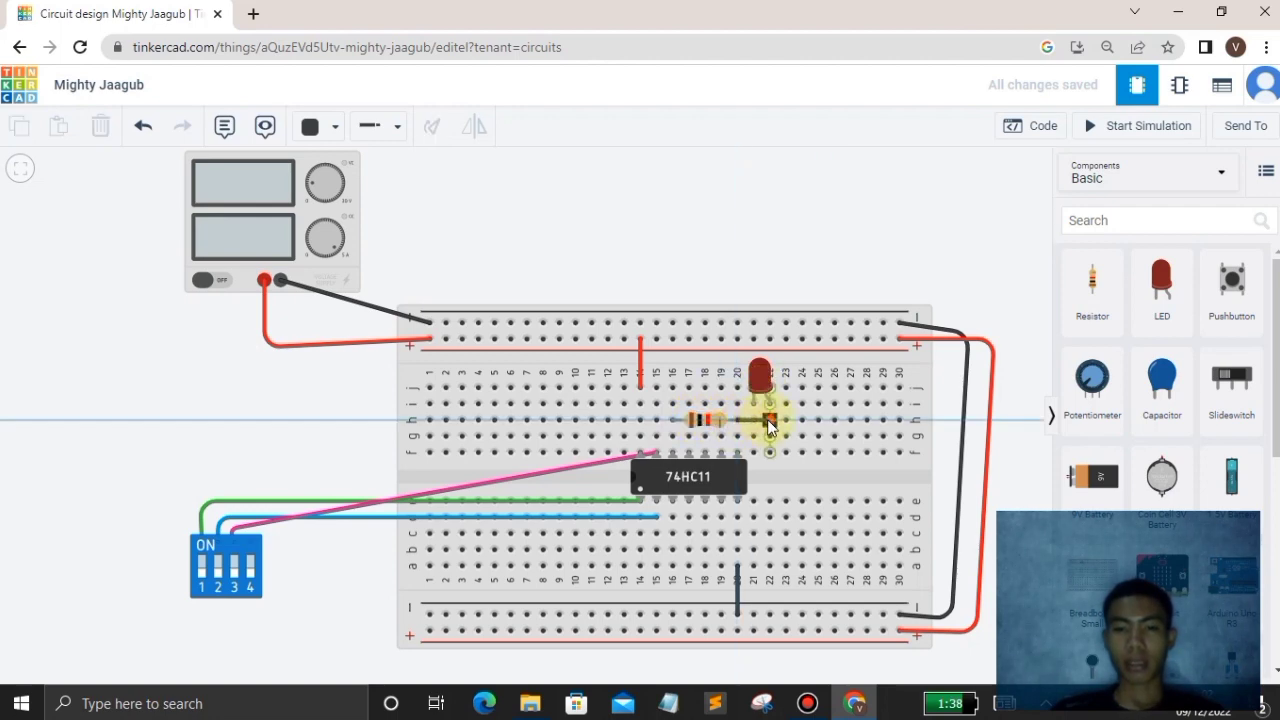
{"action": "left_click", "coordinate": [769, 421]}
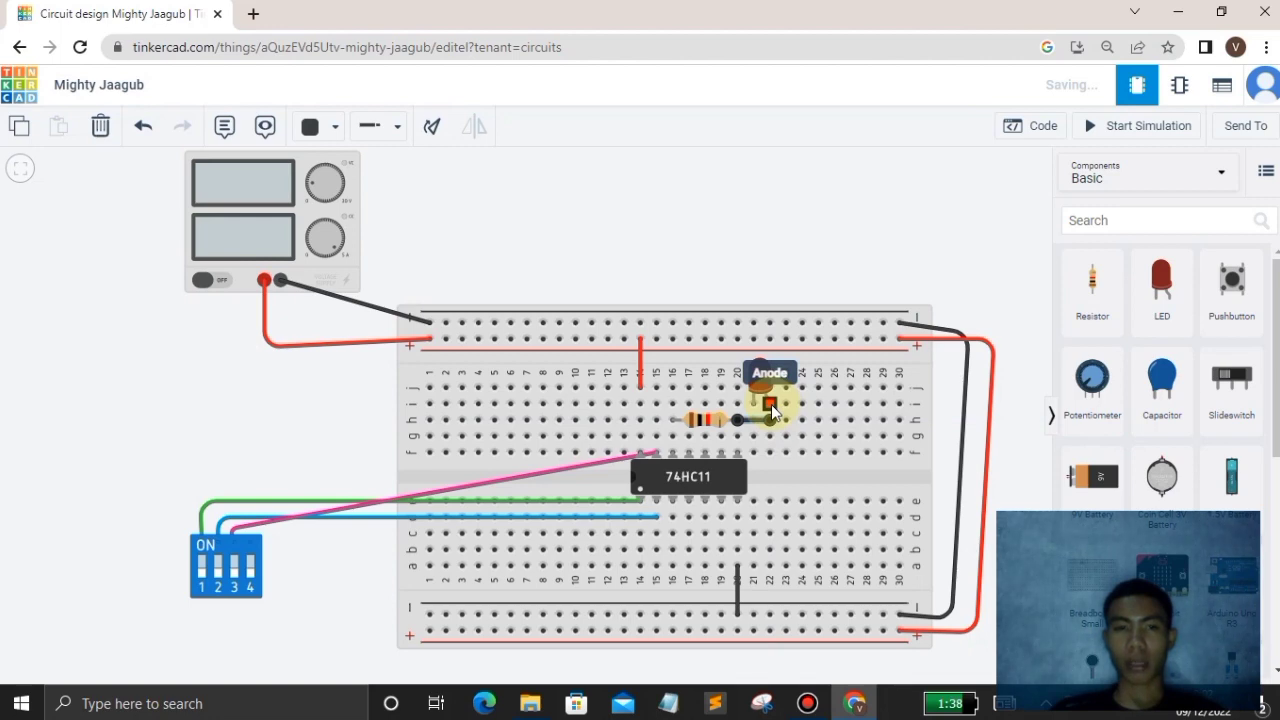
{"action": "left_click", "coordinate": [322, 128]}
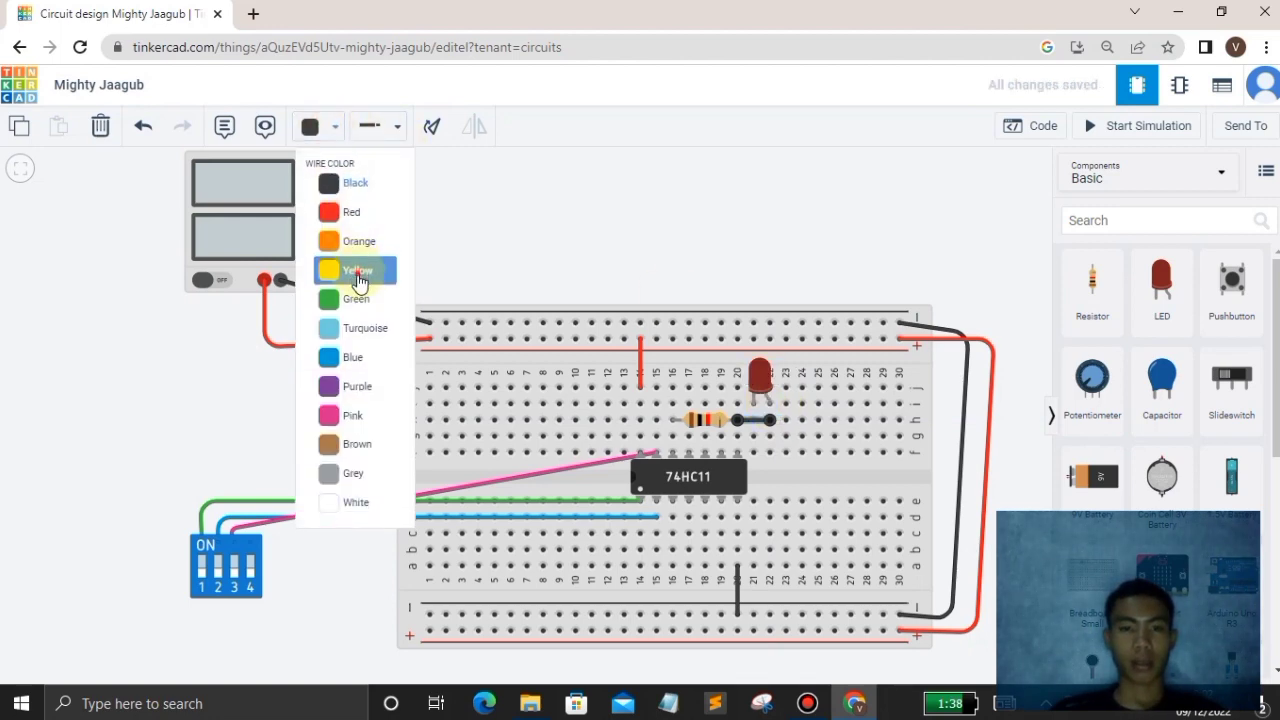
{"action": "left_click", "coordinate": [357, 271]}
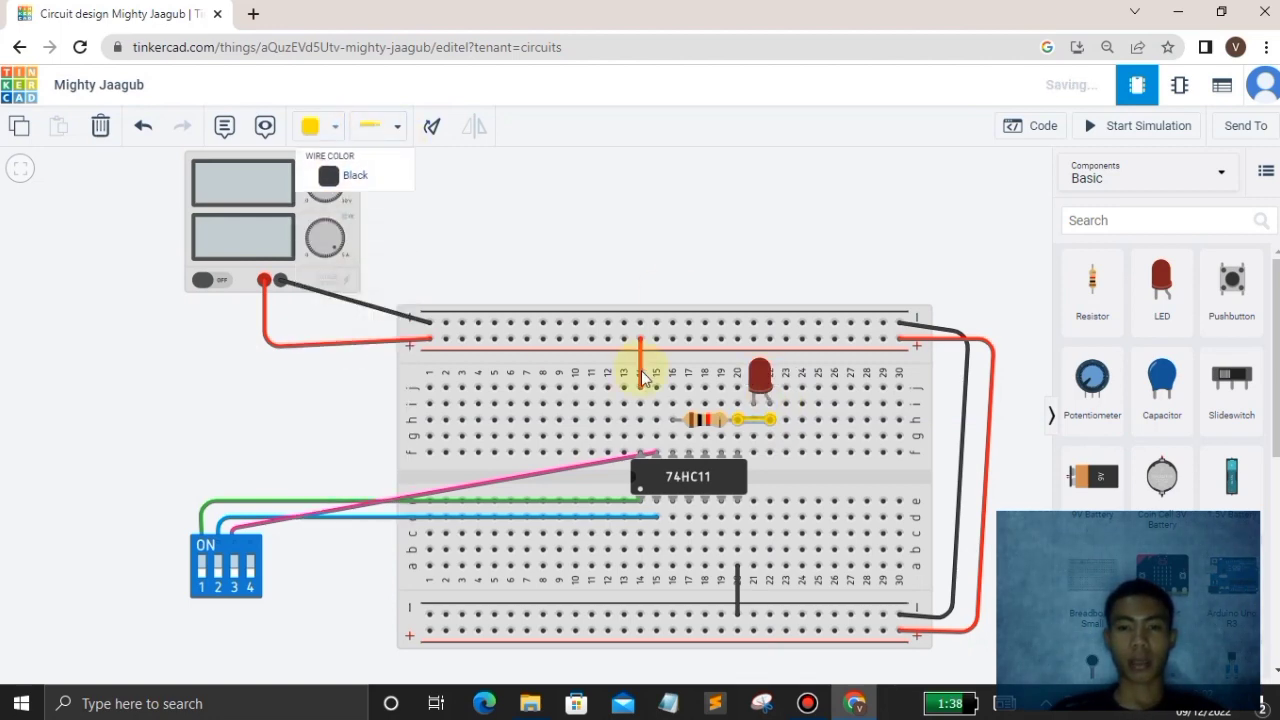
Connect the LED's cathode column 21 to the upper negative rail and color the wire black
{"action": "left_click", "coordinate": [754, 400]}
{"action": "left_click", "coordinate": [754, 322]}
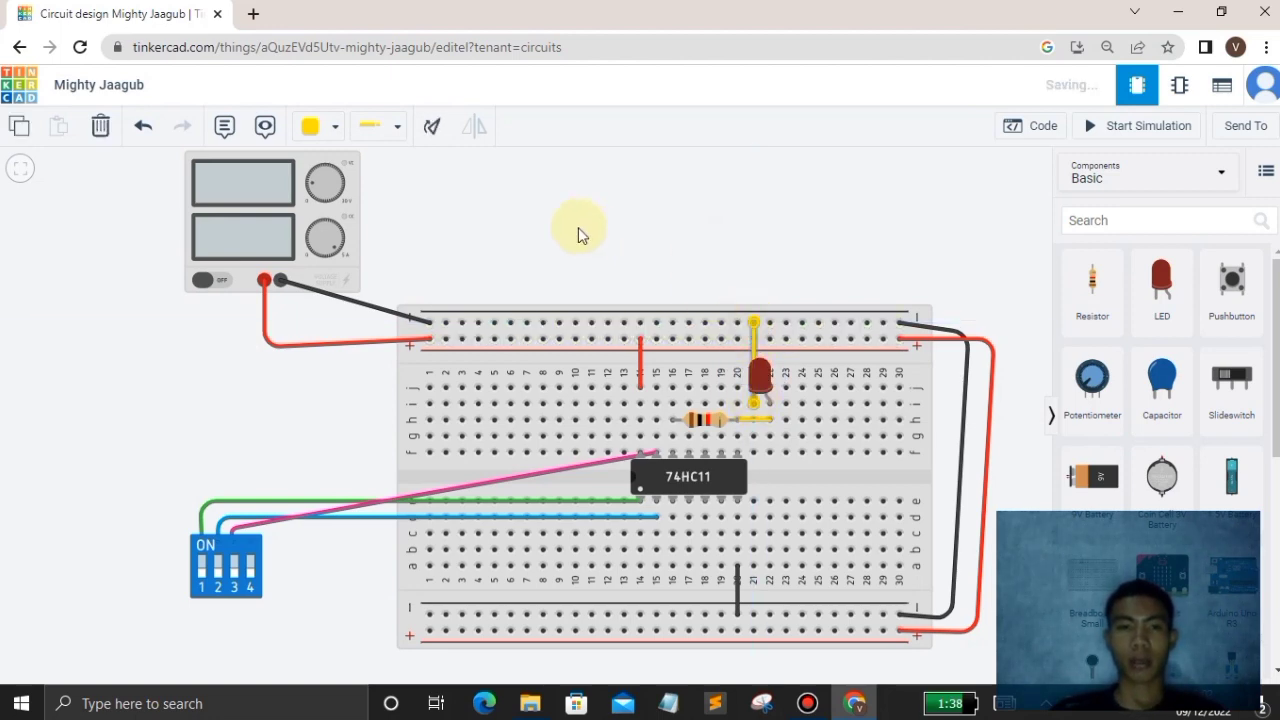
{"action": "left_click", "coordinate": [341, 128]}
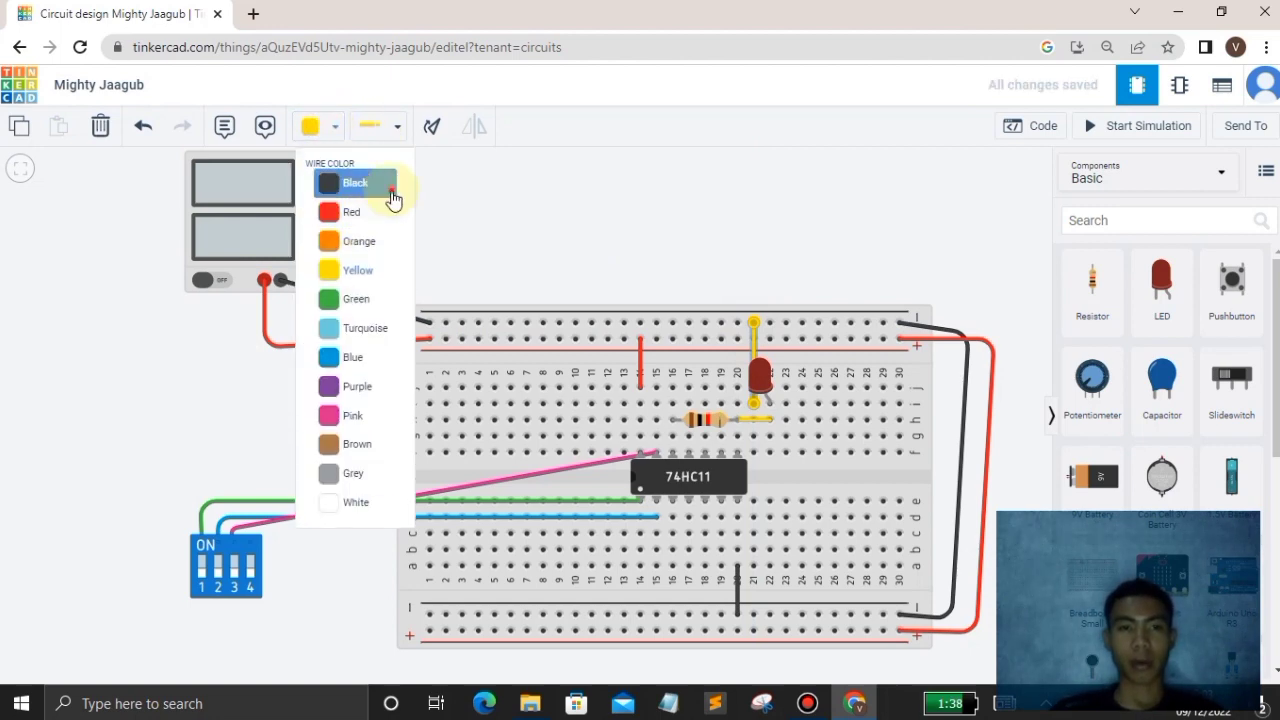
{"action": "left_click", "coordinate": [390, 177]}
{"action": "left_click", "coordinate": [716, 208]}
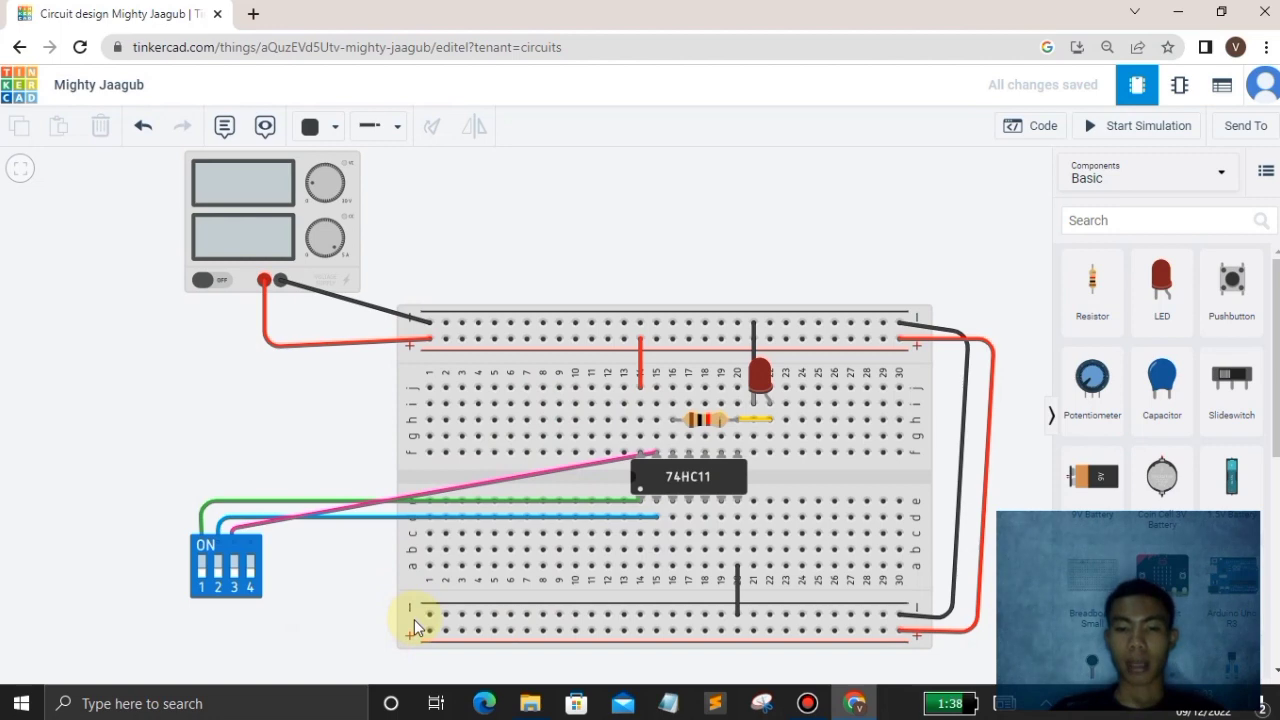
Connect the lower terminals of DIP switches 1, 2 and 3 to the lower positive rail at columns 1, 2 and 3 with black wires
{"action": "left_click", "coordinate": [203, 588]}
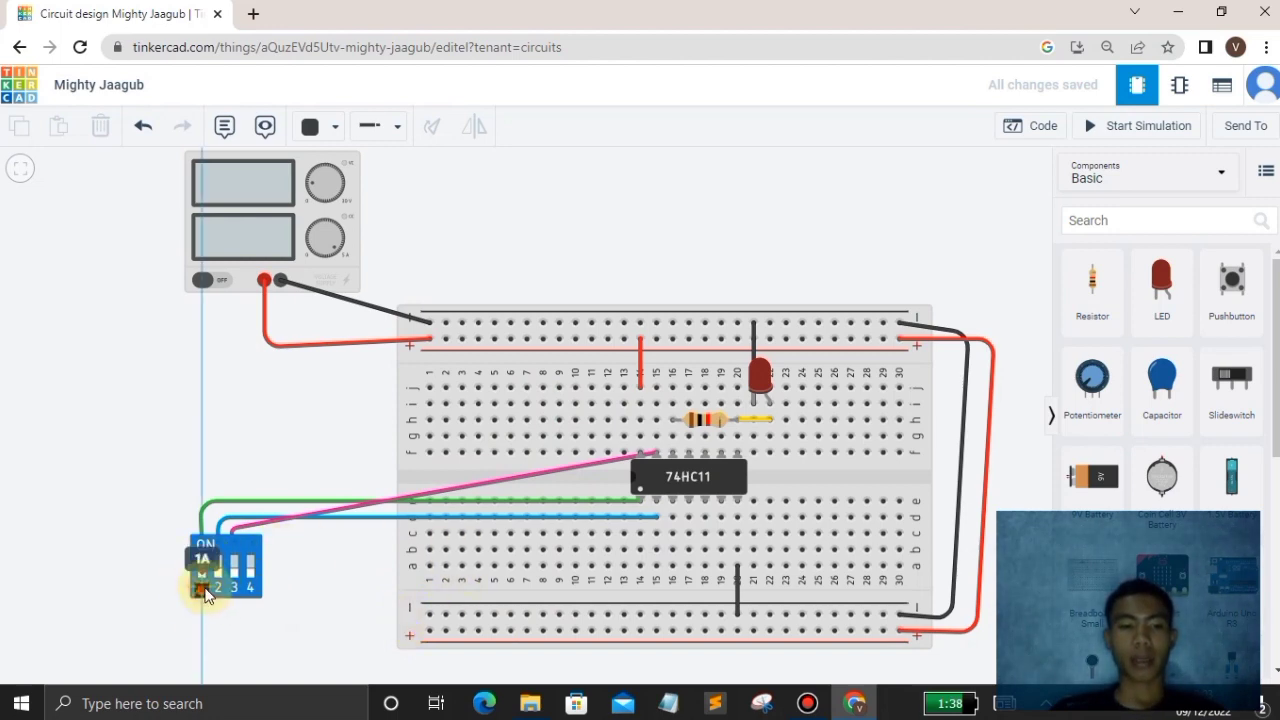
{"action": "left_click", "coordinate": [202, 634]}
{"action": "left_click", "coordinate": [426, 639]}
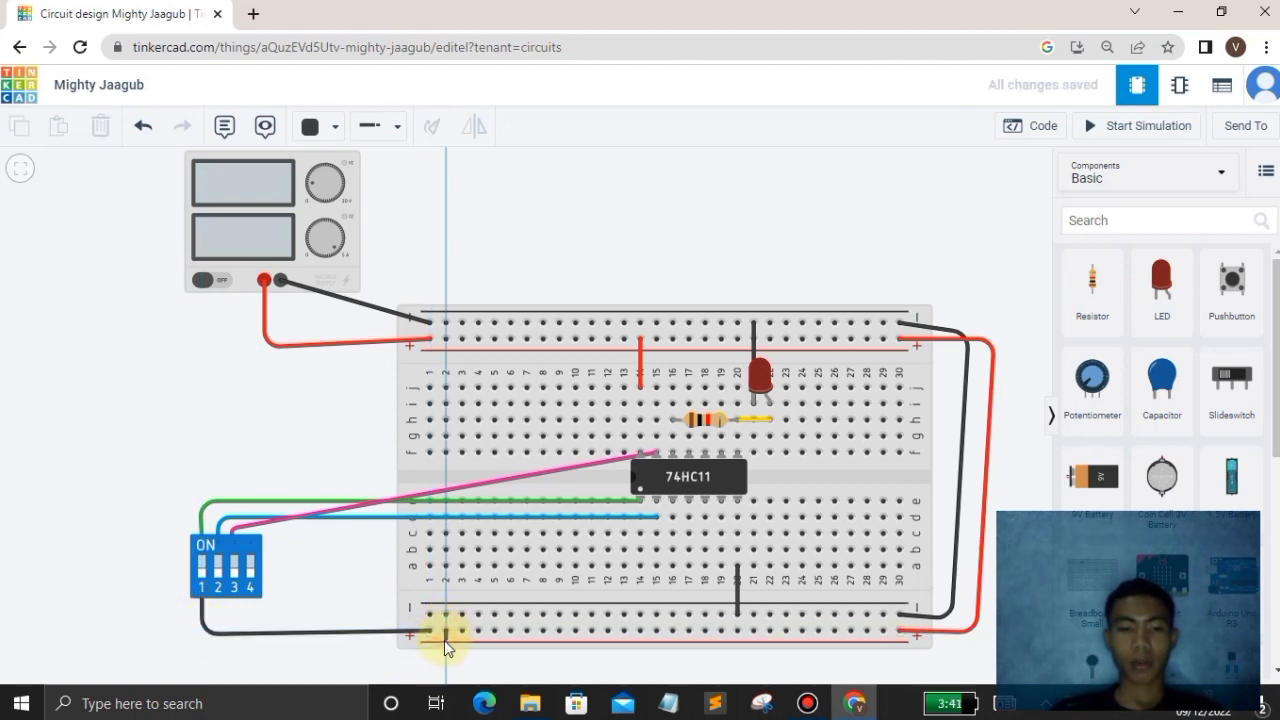
{"action": "left_click", "coordinate": [444, 640]}
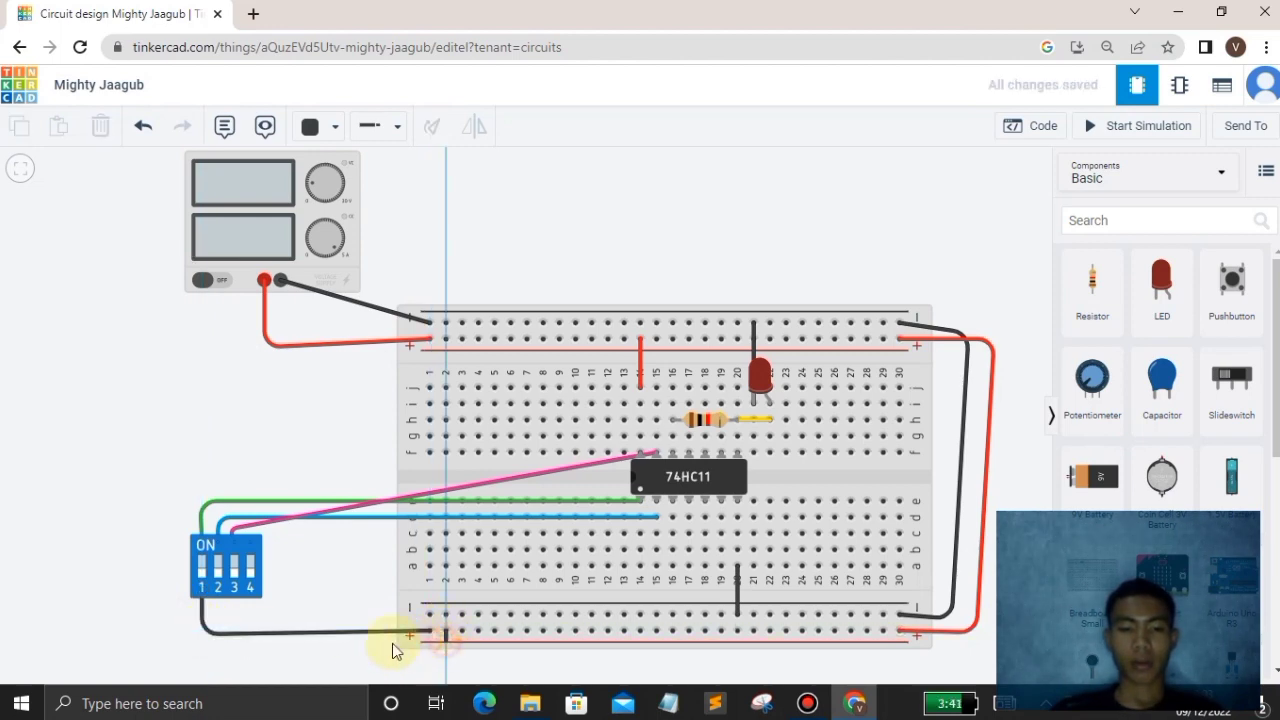
{"action": "left_click", "coordinate": [206, 642]}
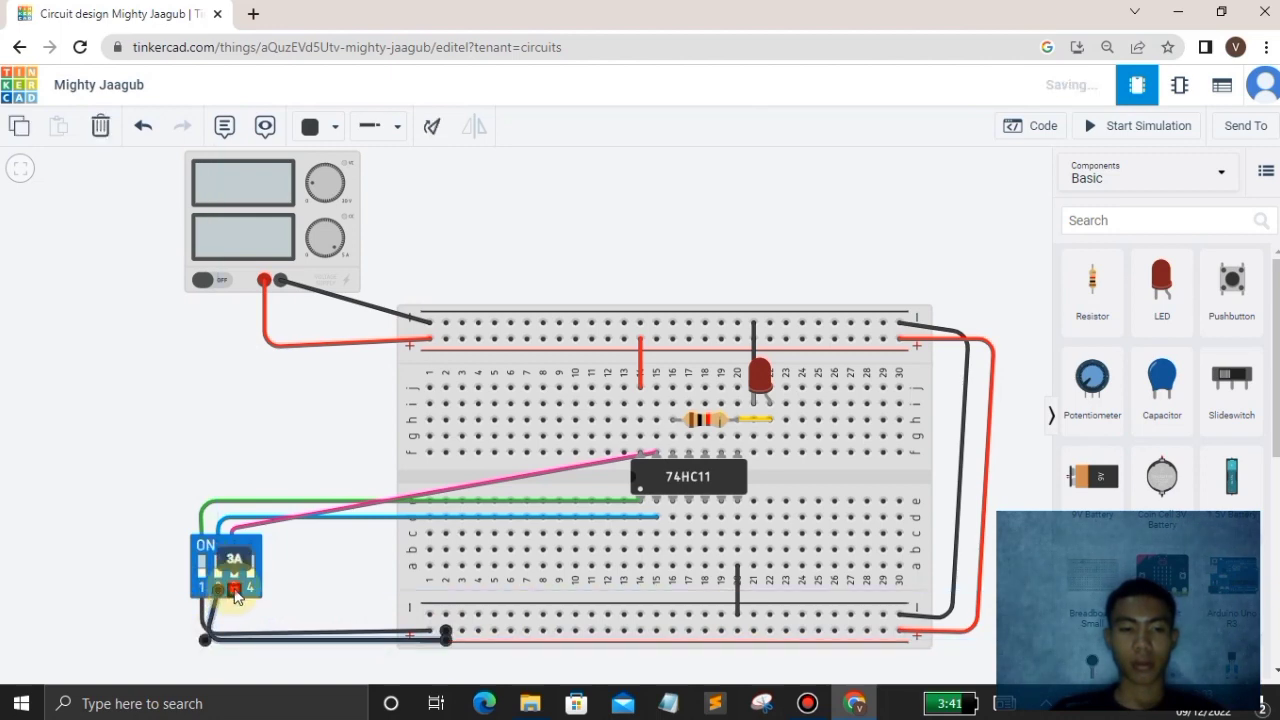
{"action": "left_click", "coordinate": [235, 590]}
{"action": "left_click", "coordinate": [234, 650]}
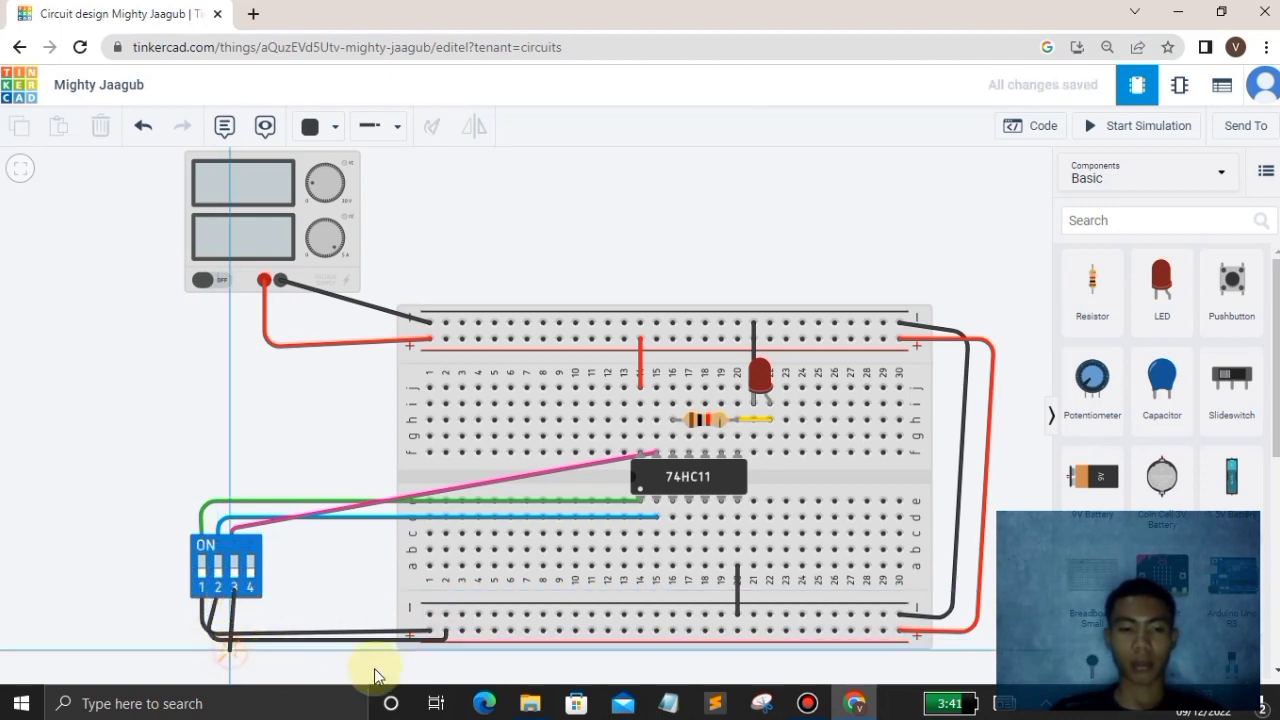
{"action": "left_click", "coordinate": [462, 632]}
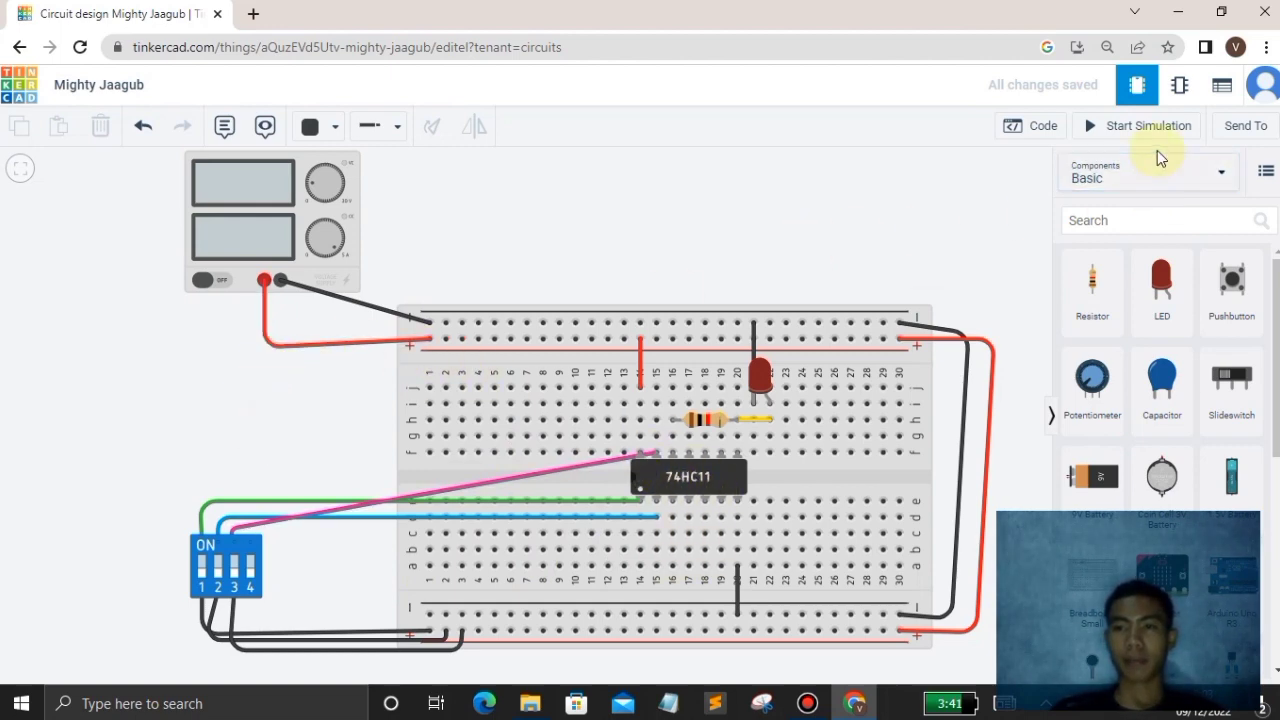
Start the simulation and turn on DIP switches 1, 2 and 3 one after another to test the AND gate
{"action": "left_click", "coordinate": [1137, 125]}
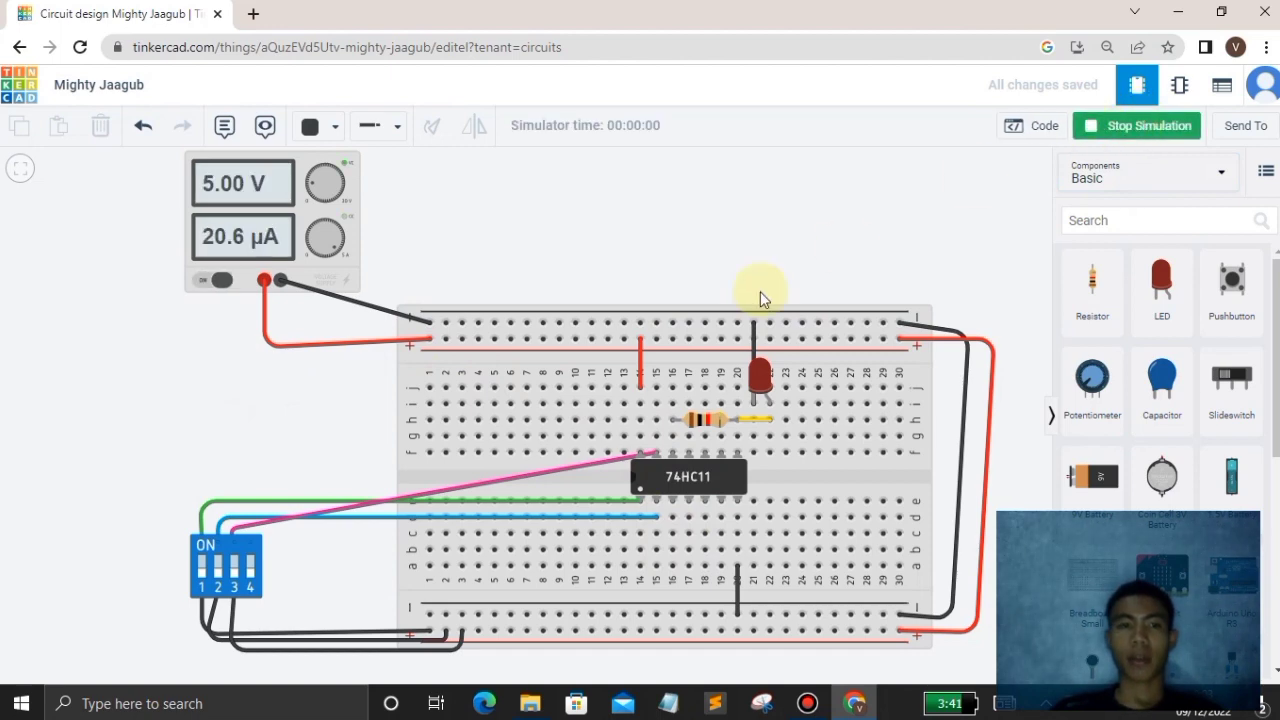
{"action": "left_click", "coordinate": [203, 569]}
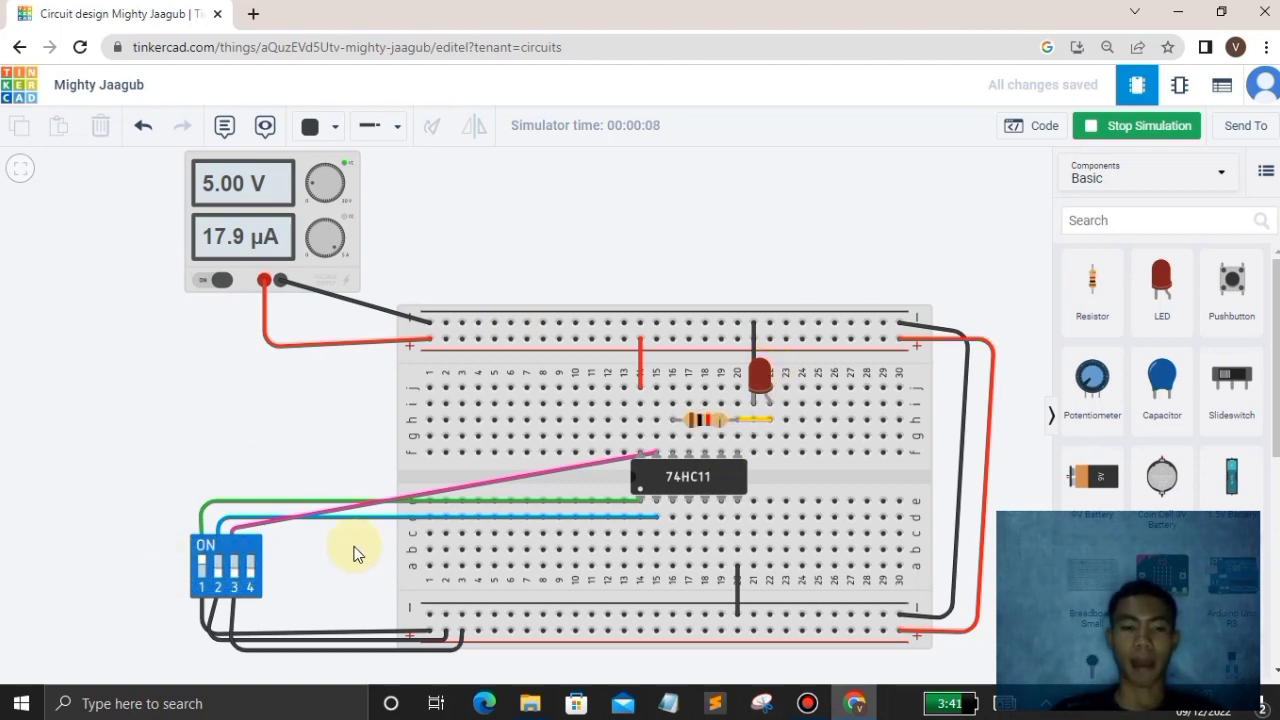
{"action": "left_click", "coordinate": [216, 572]}
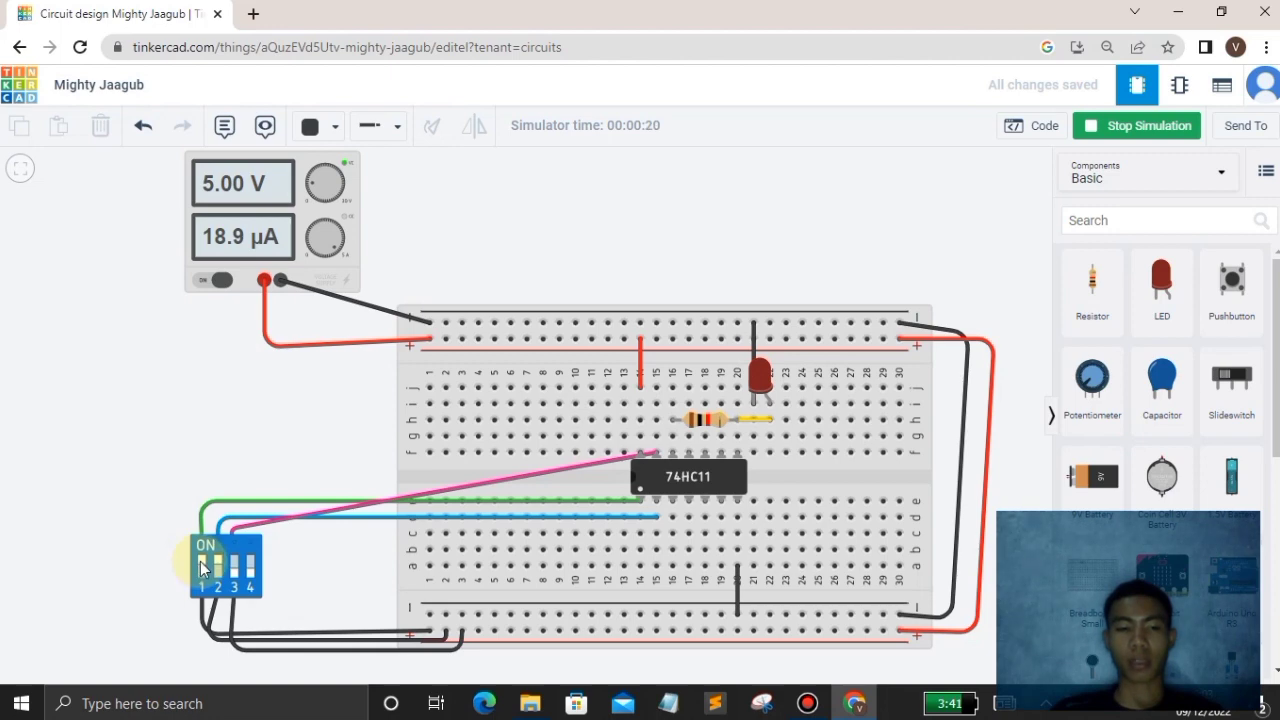
{"action": "left_click", "coordinate": [231, 562]}
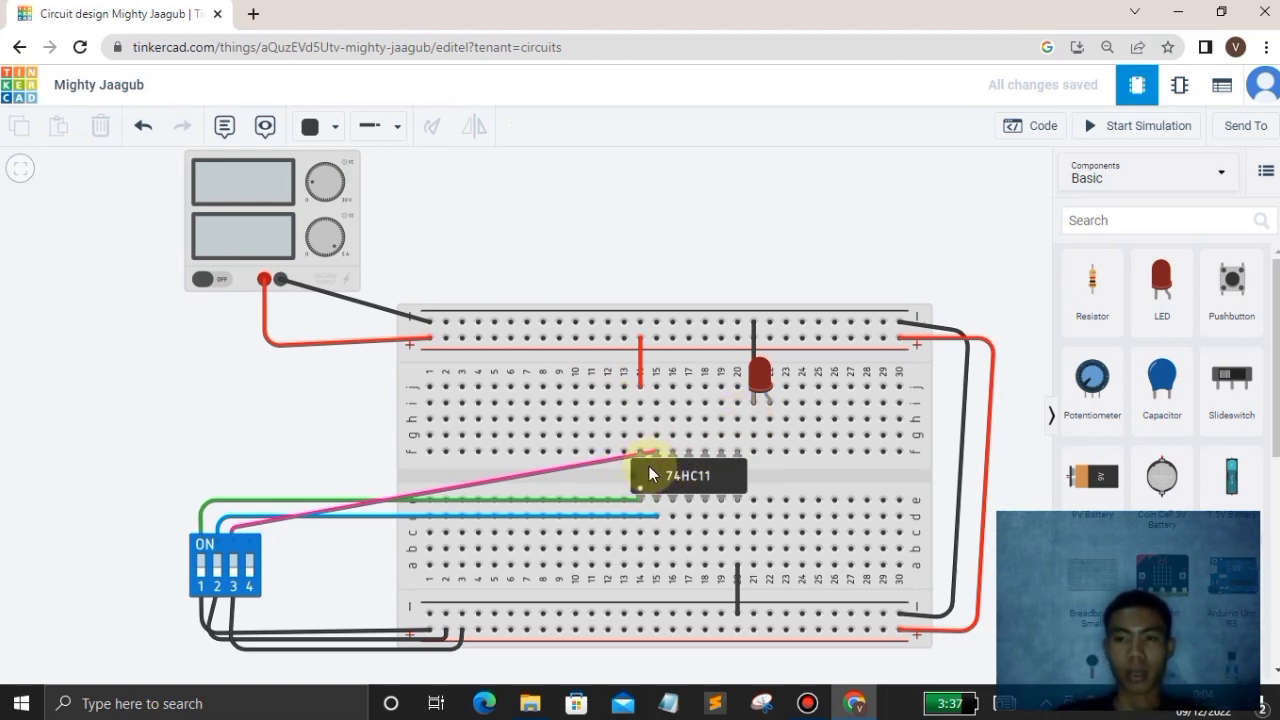
Place a horizontal 1 kΩ resistor in row h across columns 18 to 22 and wire its column 18 end to column 16
{"action": "left_click_drag", "start_coordinate": [1093, 288], "coordinate": [706, 242]}
{"action": "left_click", "coordinate": [432, 127]}
{"action": "left_click", "coordinate": [432, 127]}
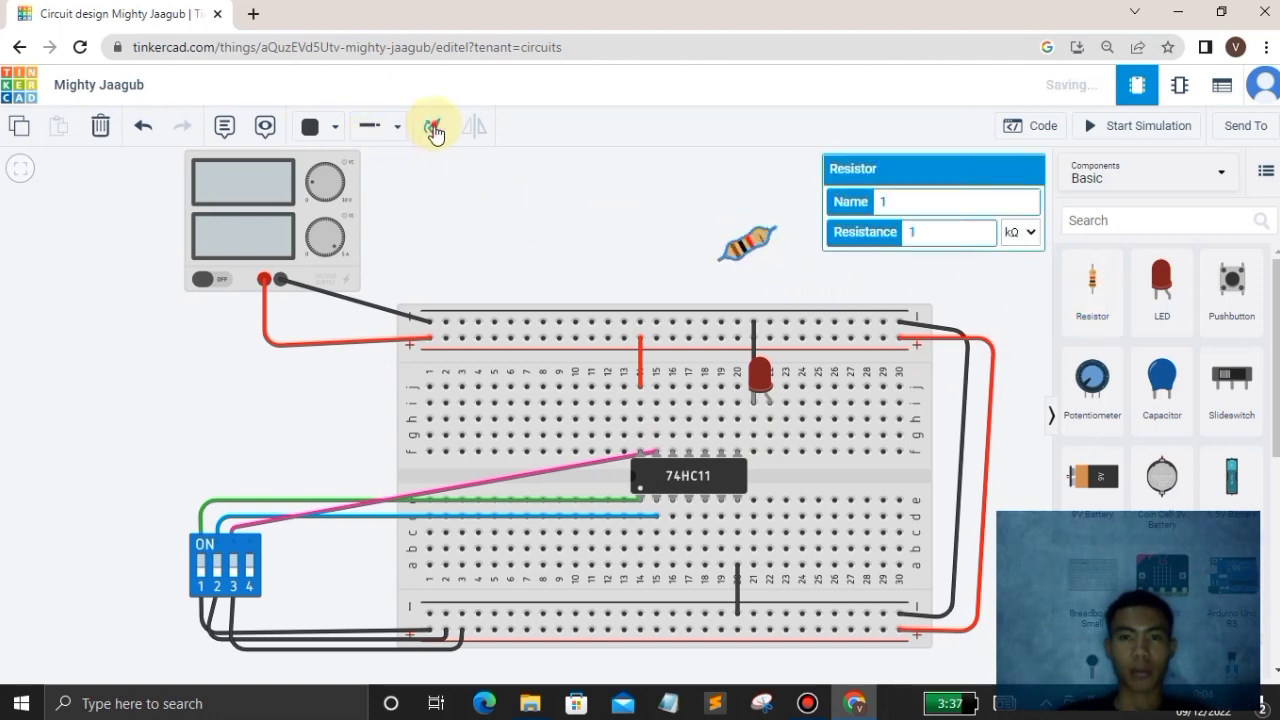
{"action": "left_click", "coordinate": [432, 128]}
{"action": "left_click_drag", "start_coordinate": [747, 243], "coordinate": [728, 428]}
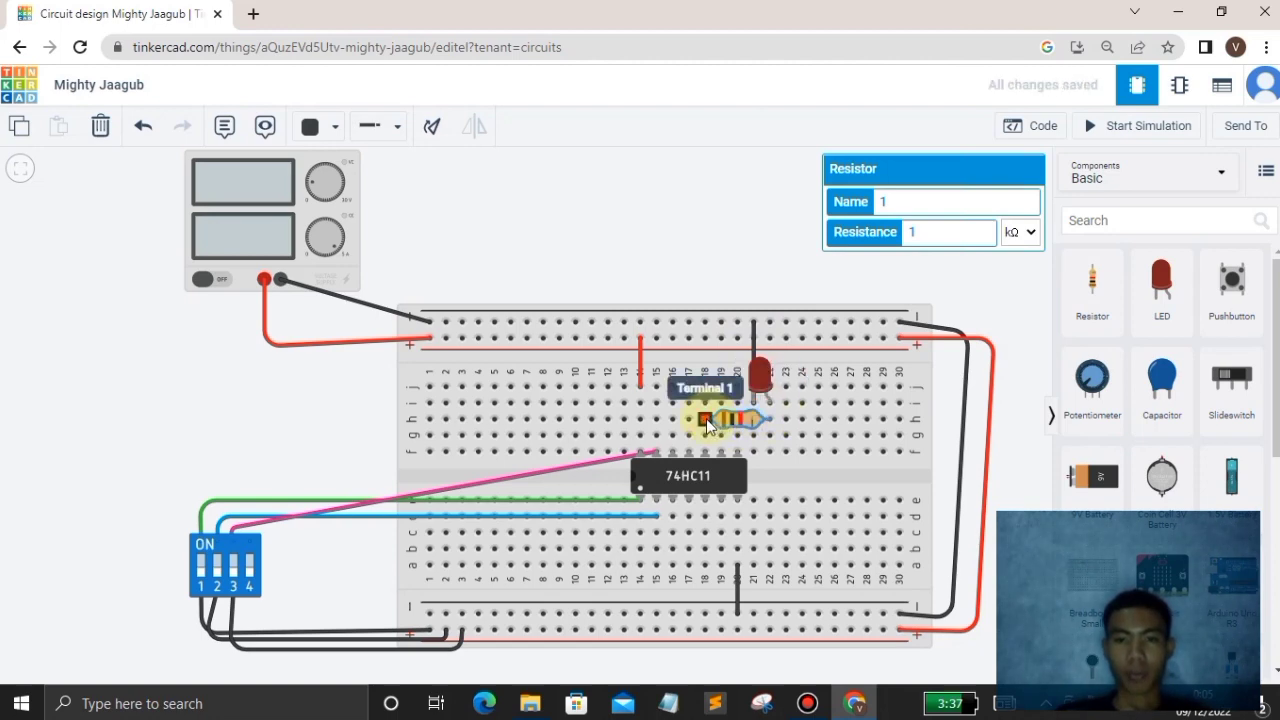
{"action": "left_click", "coordinate": [705, 419]}
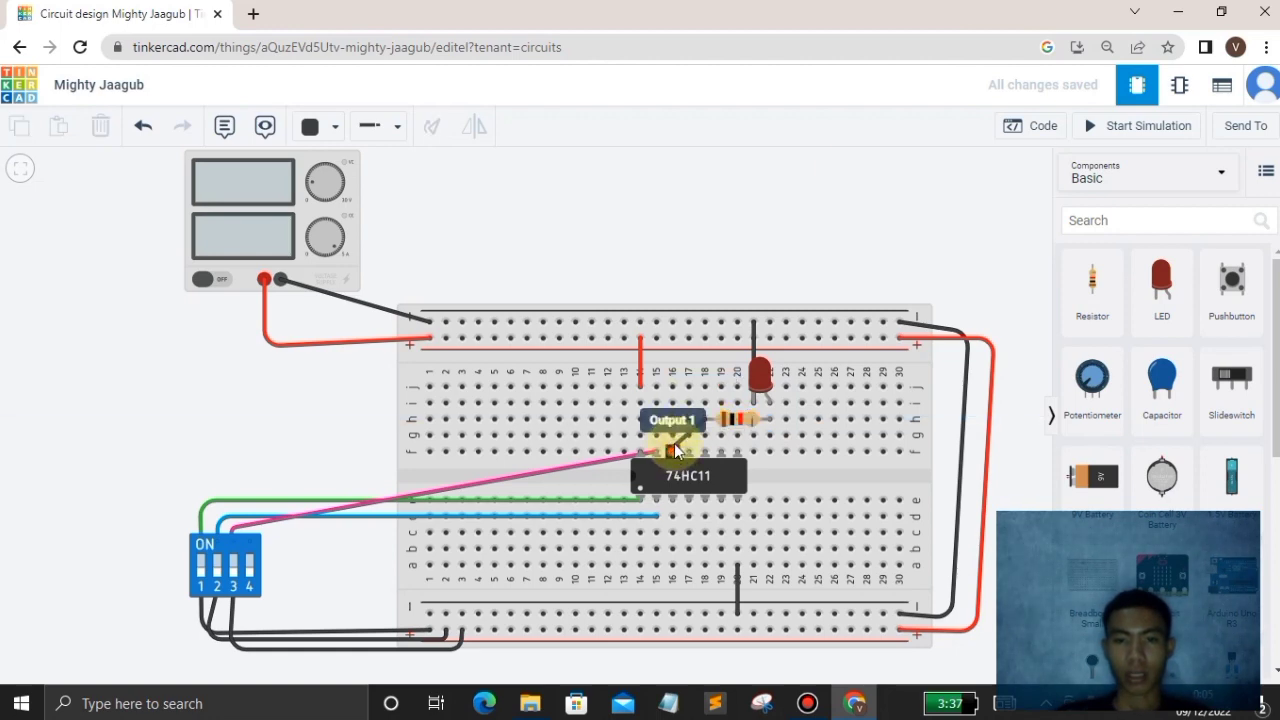
{"action": "left_click", "coordinate": [672, 420]}
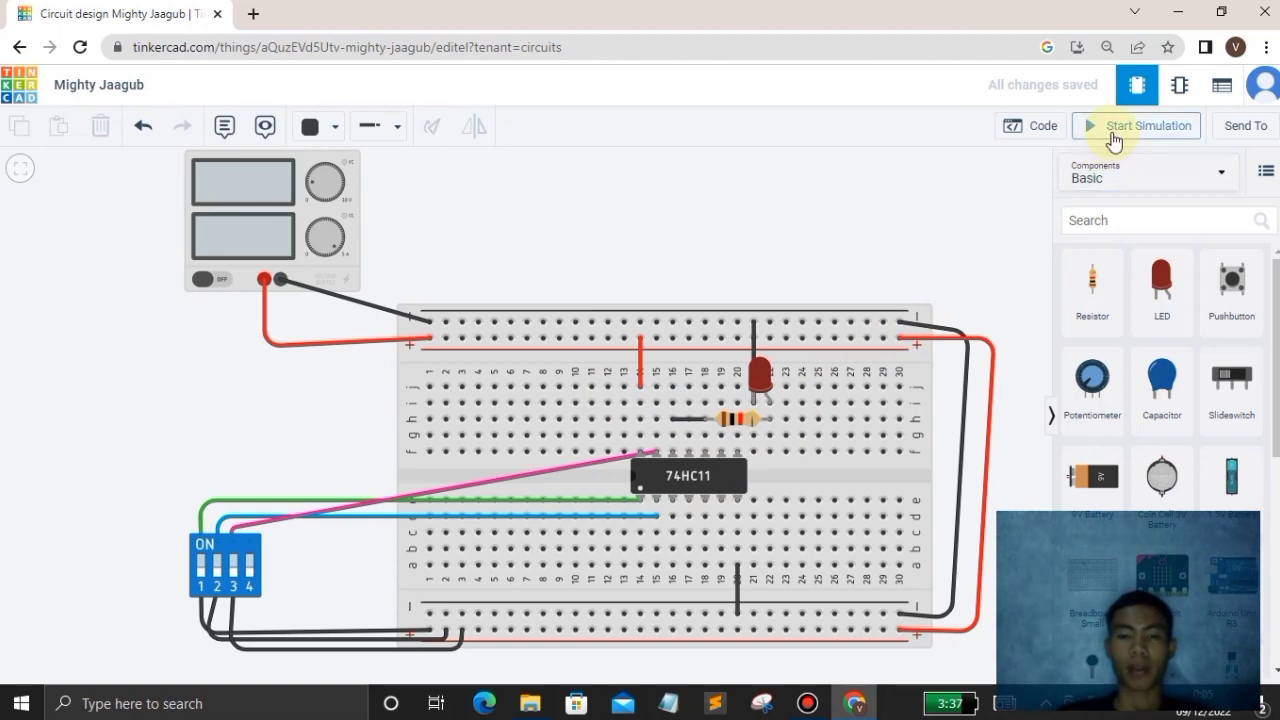
Simulate the AND gate with DIP switches 1 to 3 on, turn switch 3 off again, and stop the simulation
{"action": "left_click", "coordinate": [1111, 132]}
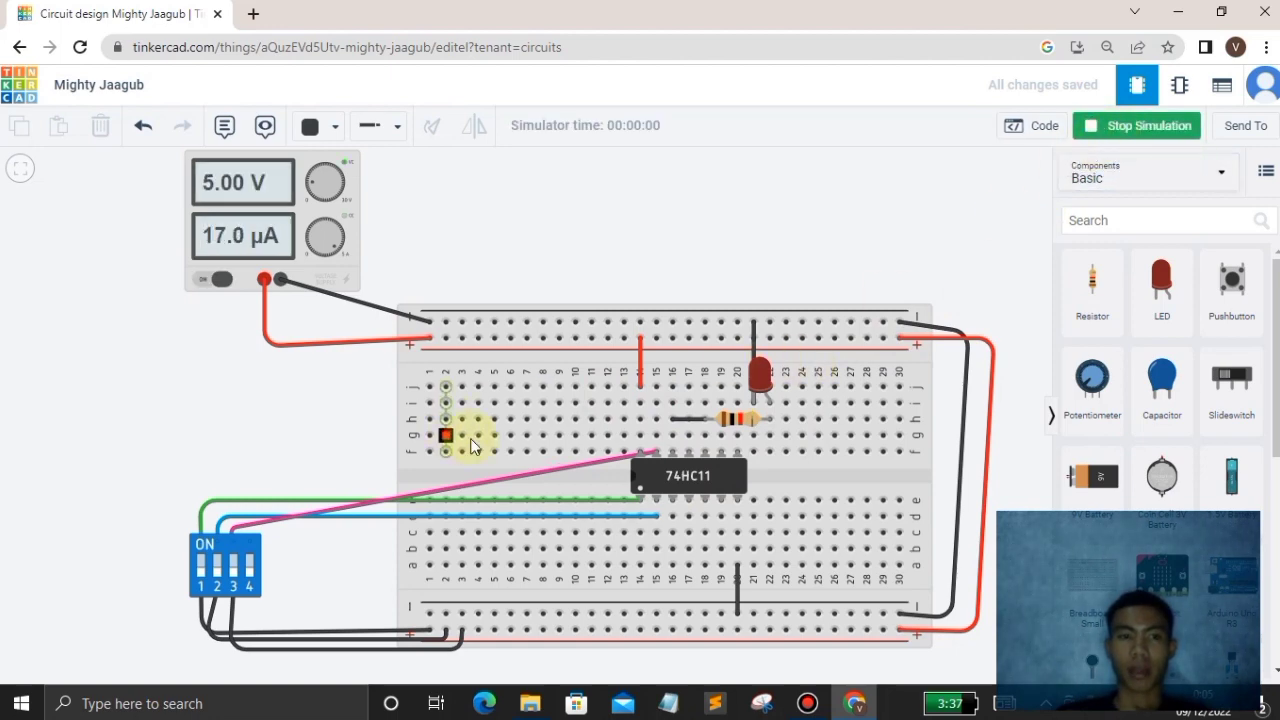
{"action": "left_click", "coordinate": [217, 568]}
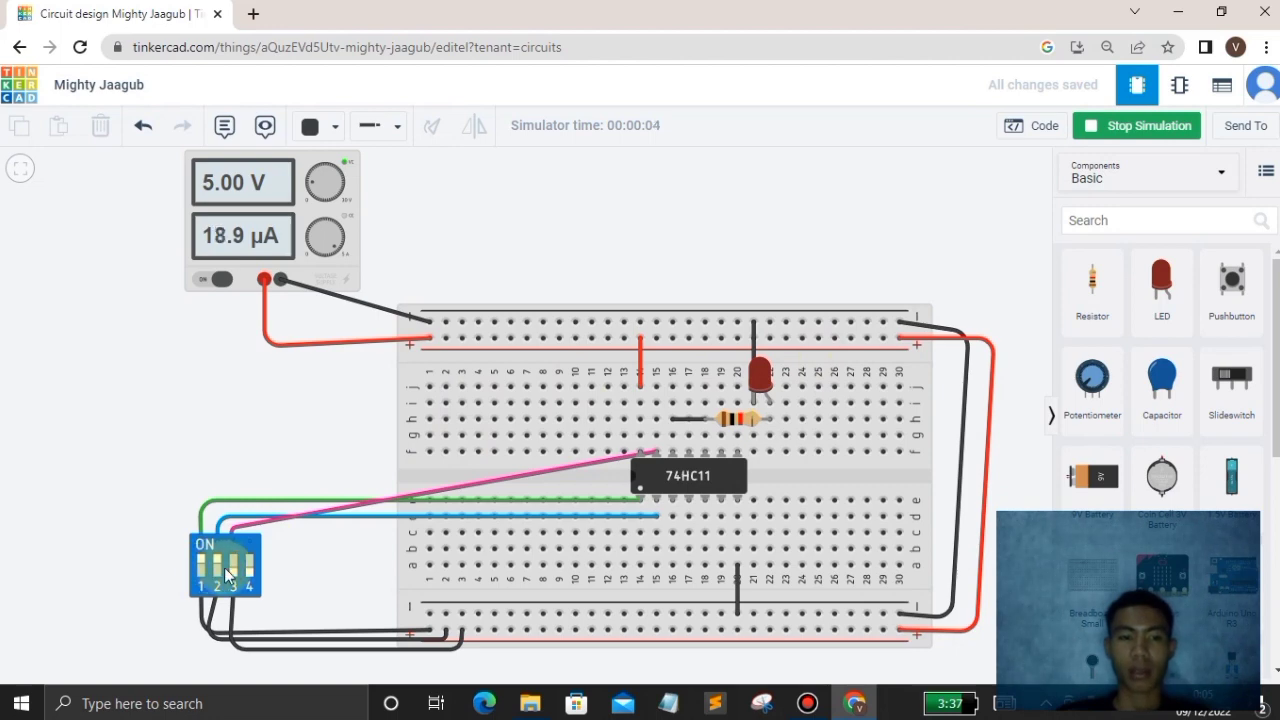
{"action": "left_click", "coordinate": [234, 568]}
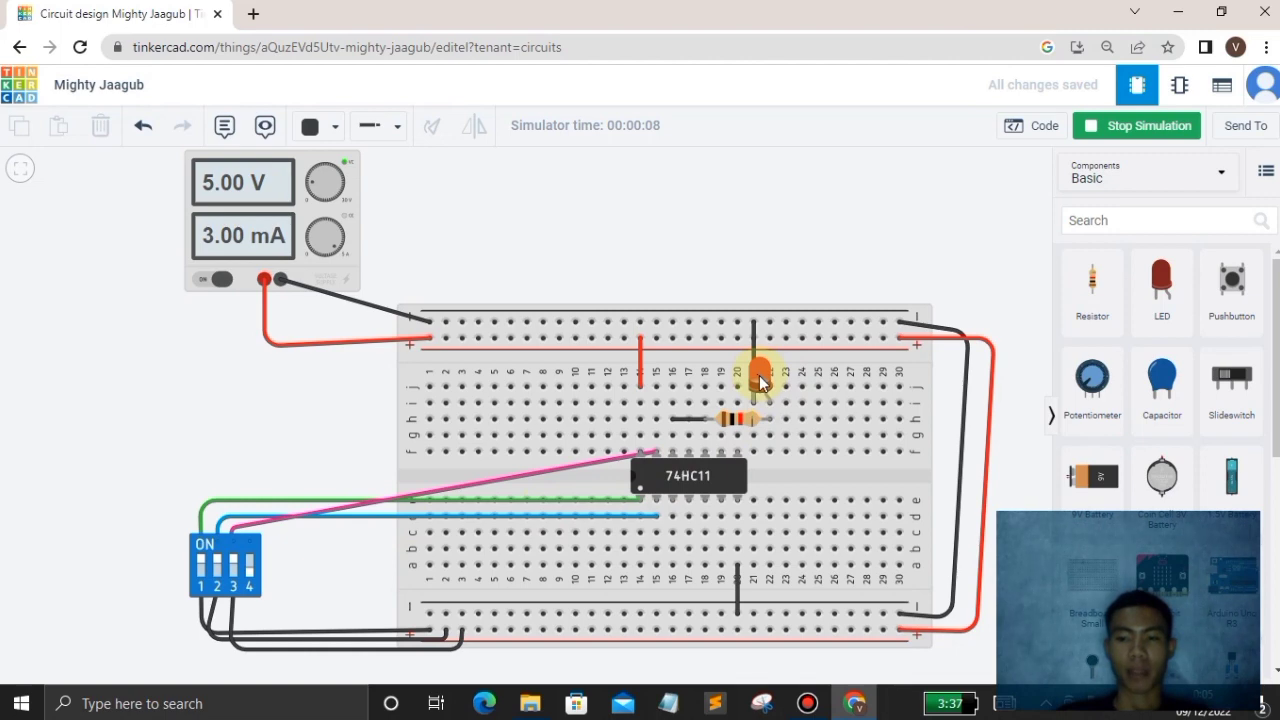
{"action": "left_click", "coordinate": [234, 566]}
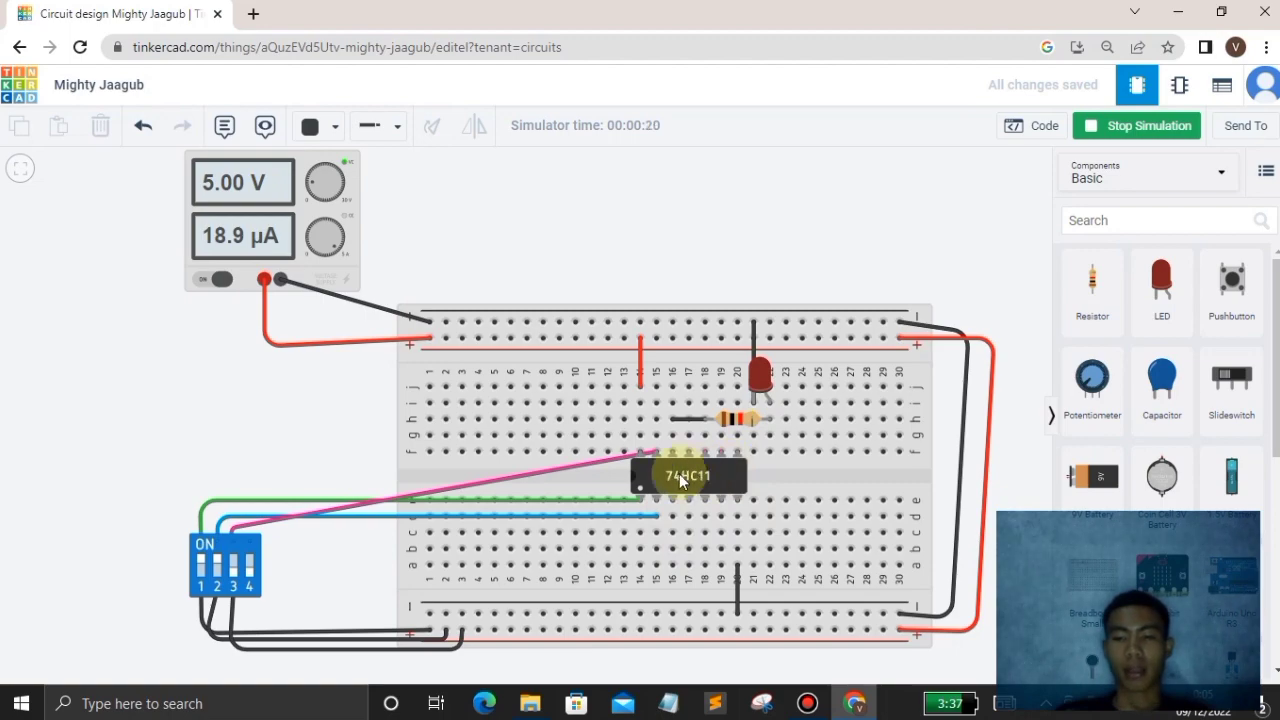
{"action": "left_click", "coordinate": [1141, 126]}
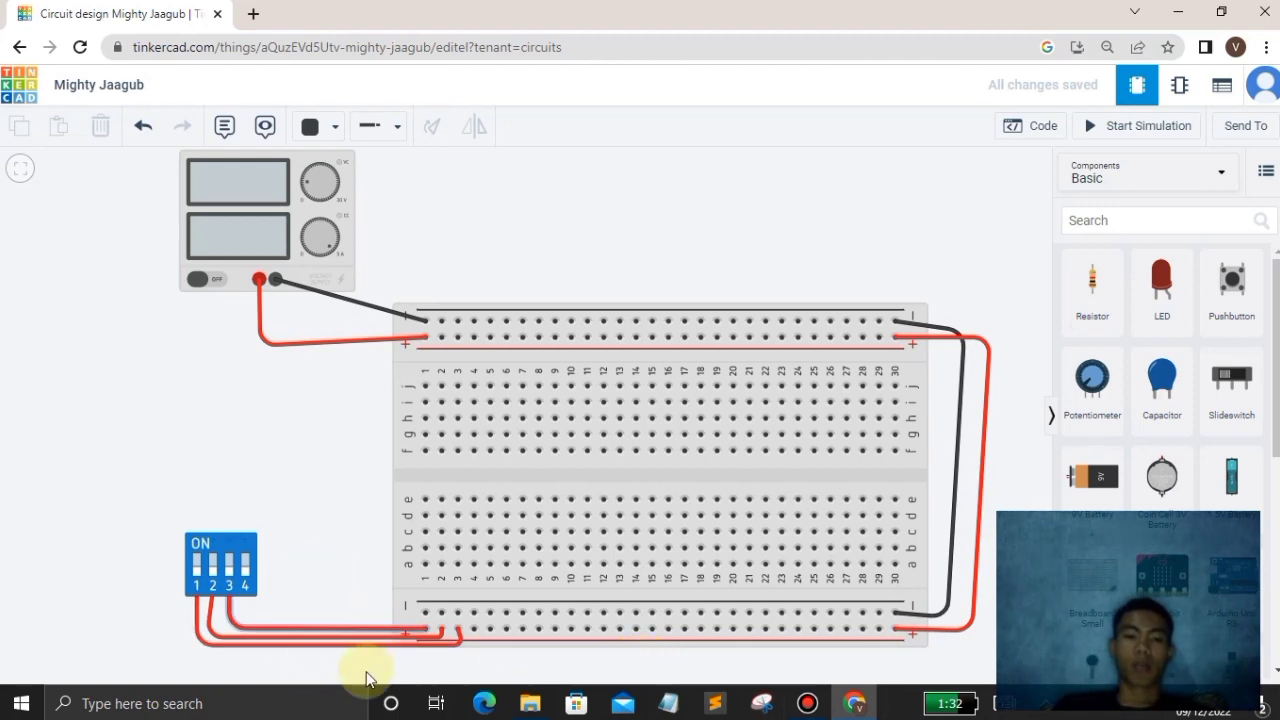
Search the components for 7402 and place the Quad NOR gate across the breadboard's center gap at columns 3 to 9
{"action": "left_click", "coordinate": [1171, 226]}
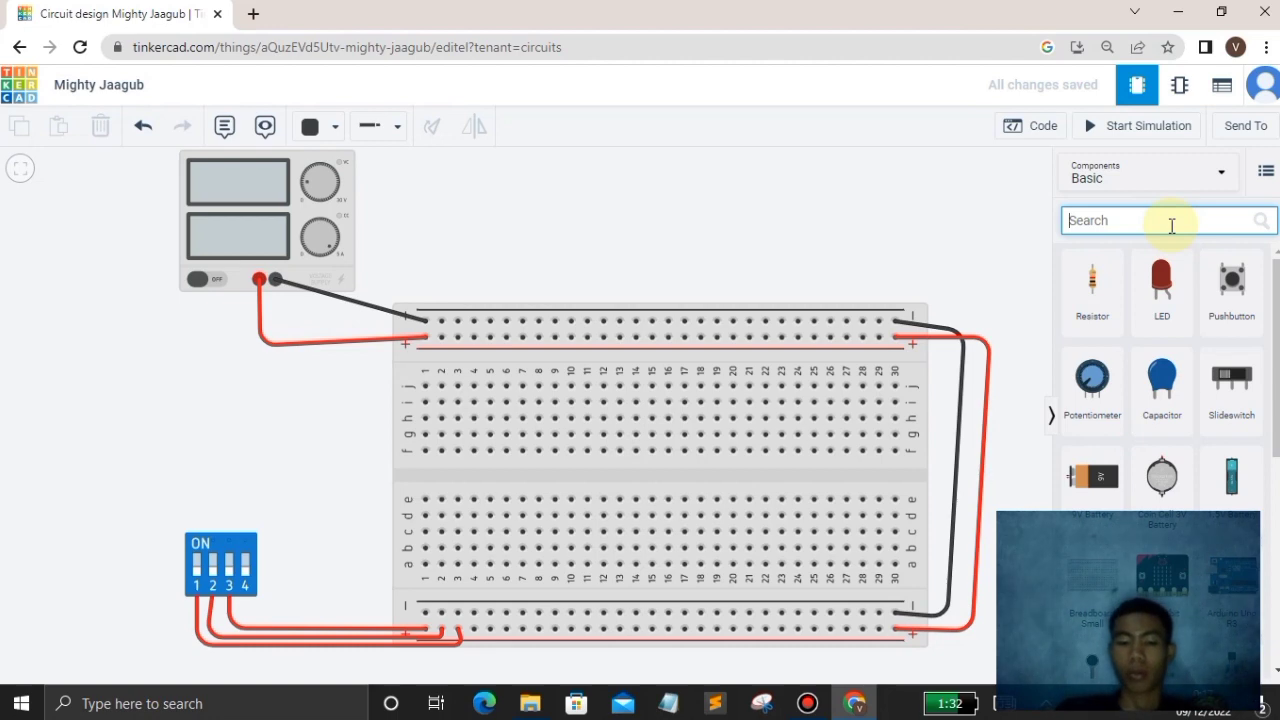
{"action": "type", "text": "7"}
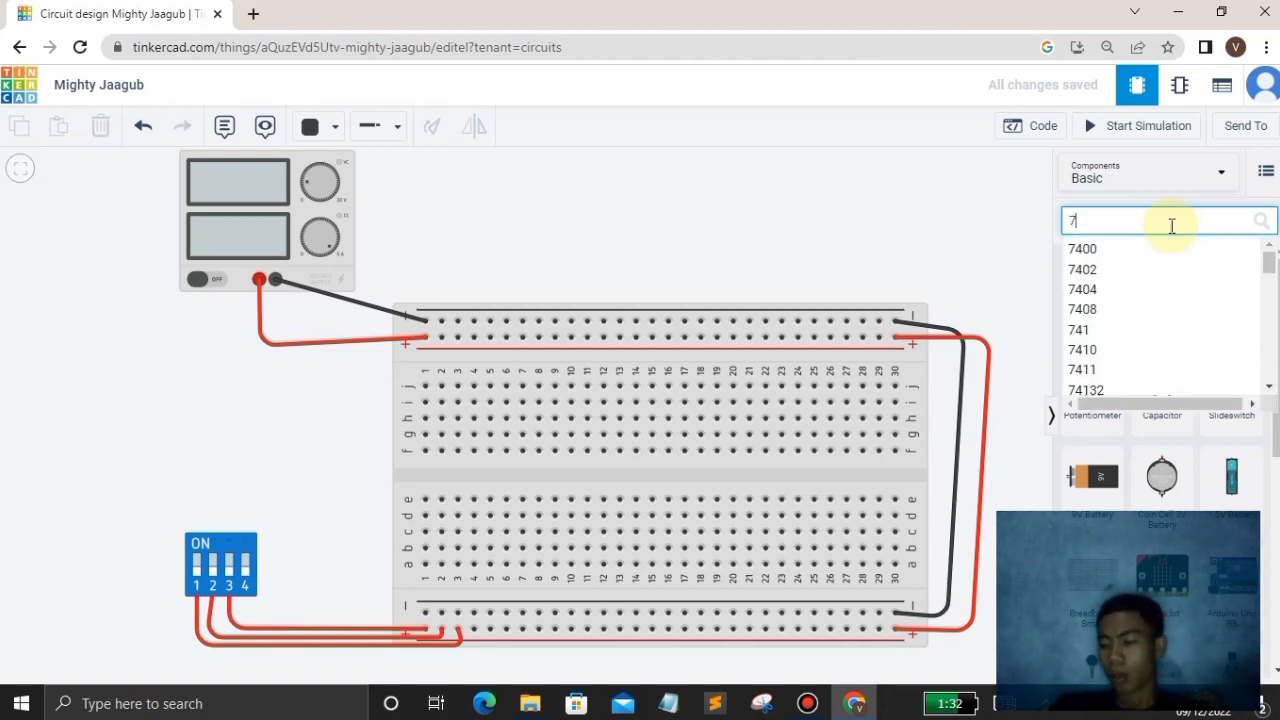
{"action": "type", "text": "4"}
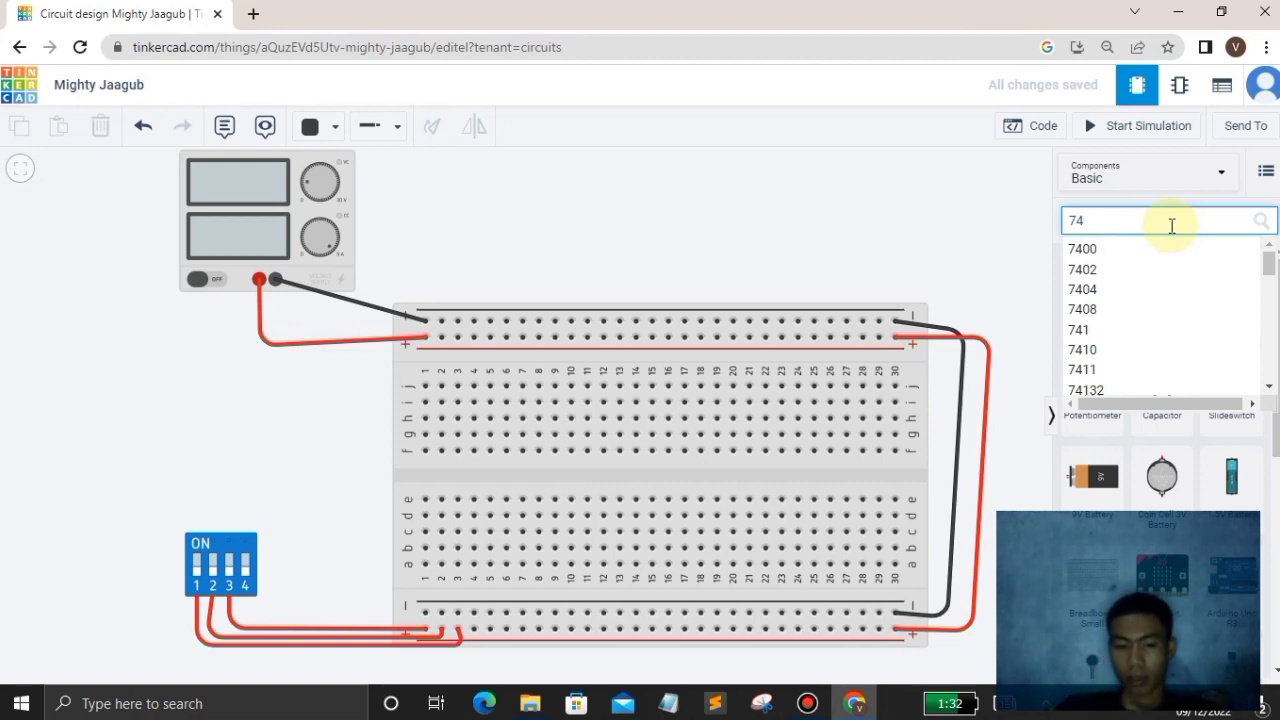
{"action": "type", "text": "02"}
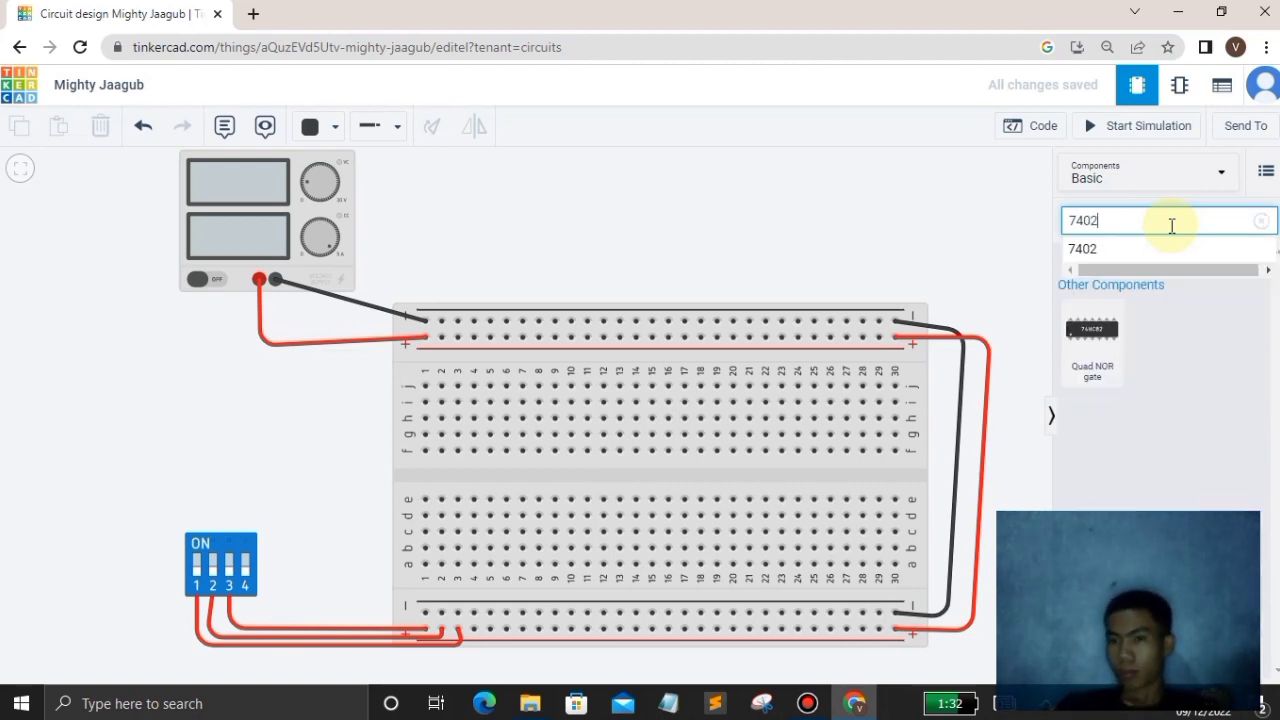
{"action": "left_click_drag", "start_coordinate": [1098, 326], "coordinate": [508, 481]}
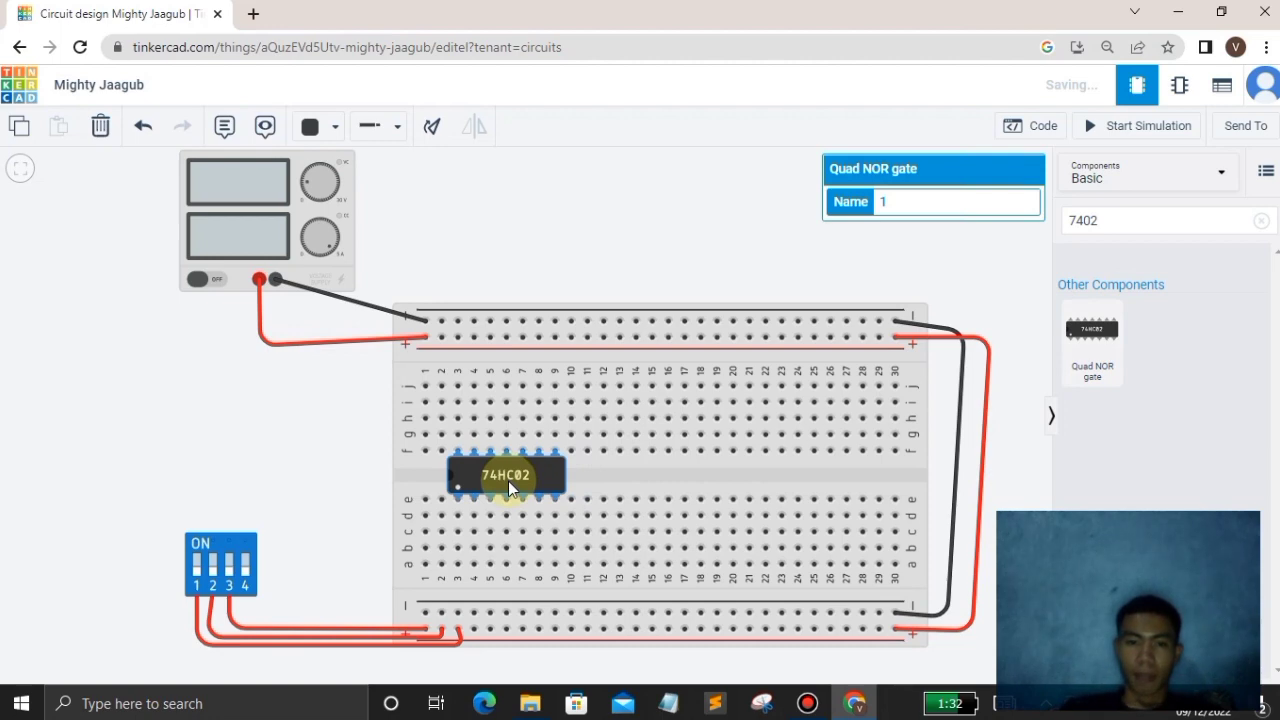
{"action": "left_click", "coordinate": [923, 283]}
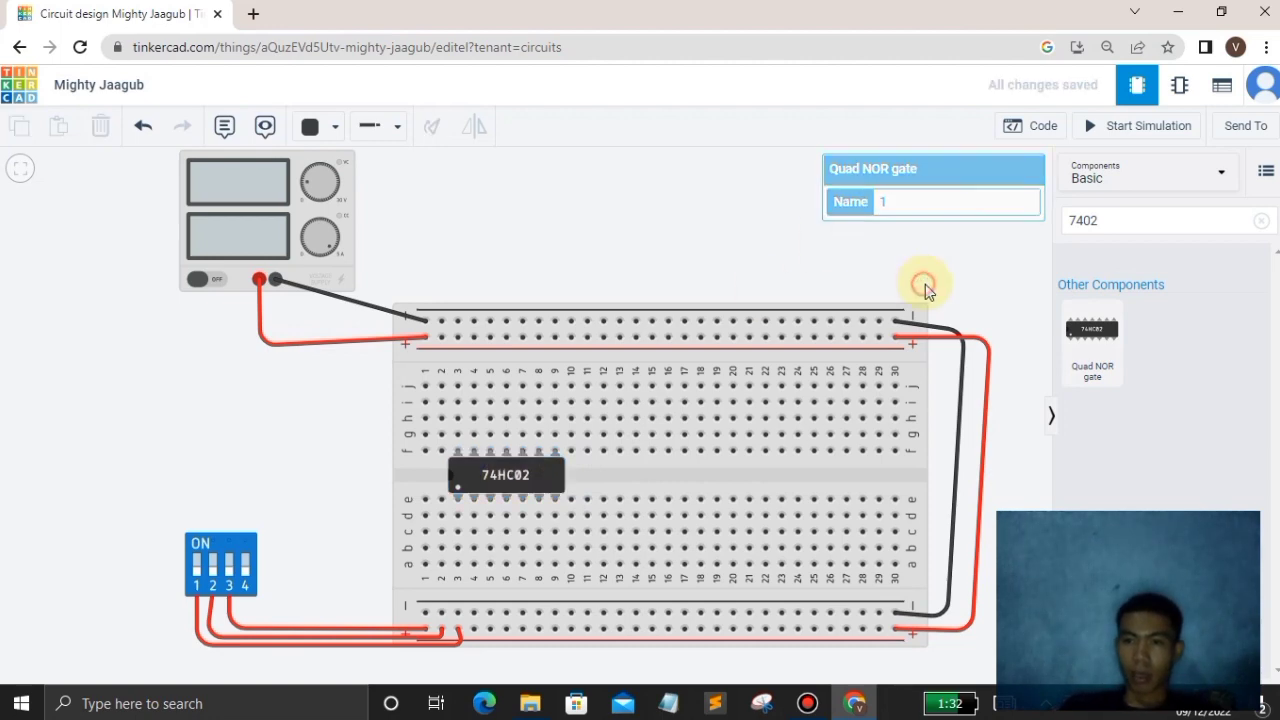
Search the components for 7404 and place the Hex Inverter across the breadboard's center gap at columns 21 to 27
{"action": "left_click", "coordinate": [1131, 231]}
{"action": "key", "text": "BackSpace"}
{"action": "key", "text": "BackSpace"}
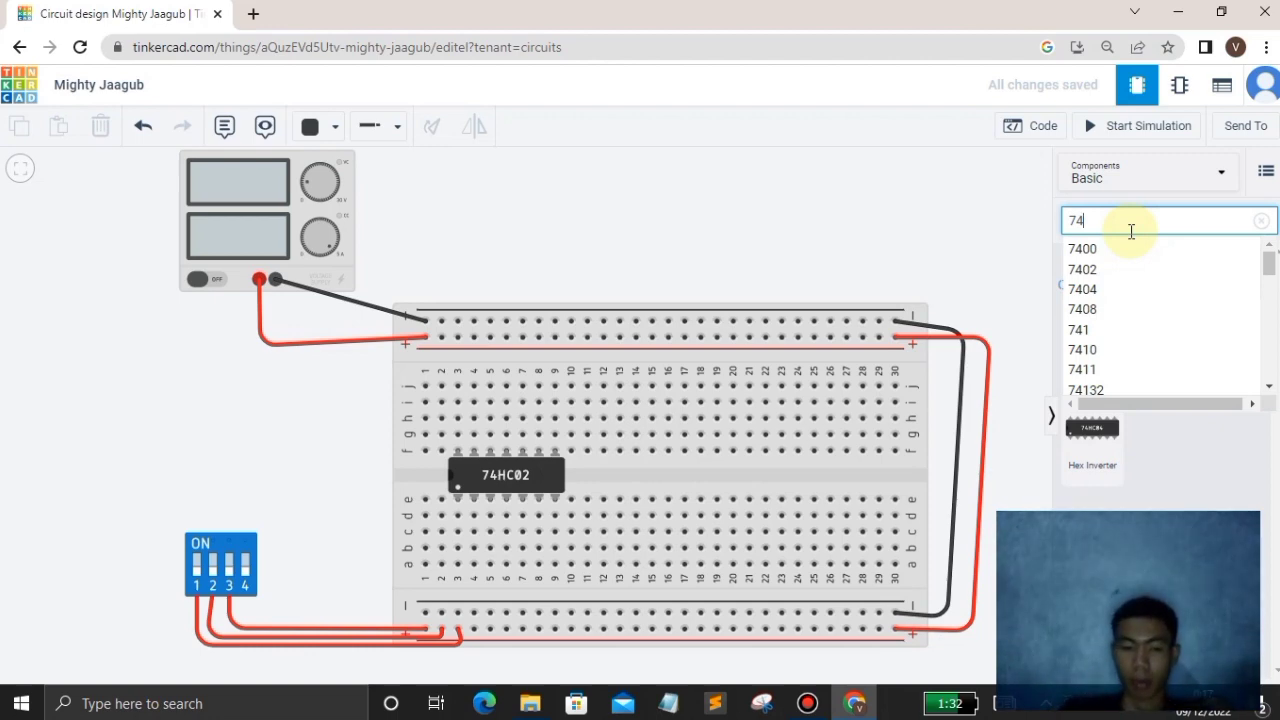
{"action": "type", "text": "04"}
{"action": "left_click", "coordinate": [1100, 330]}
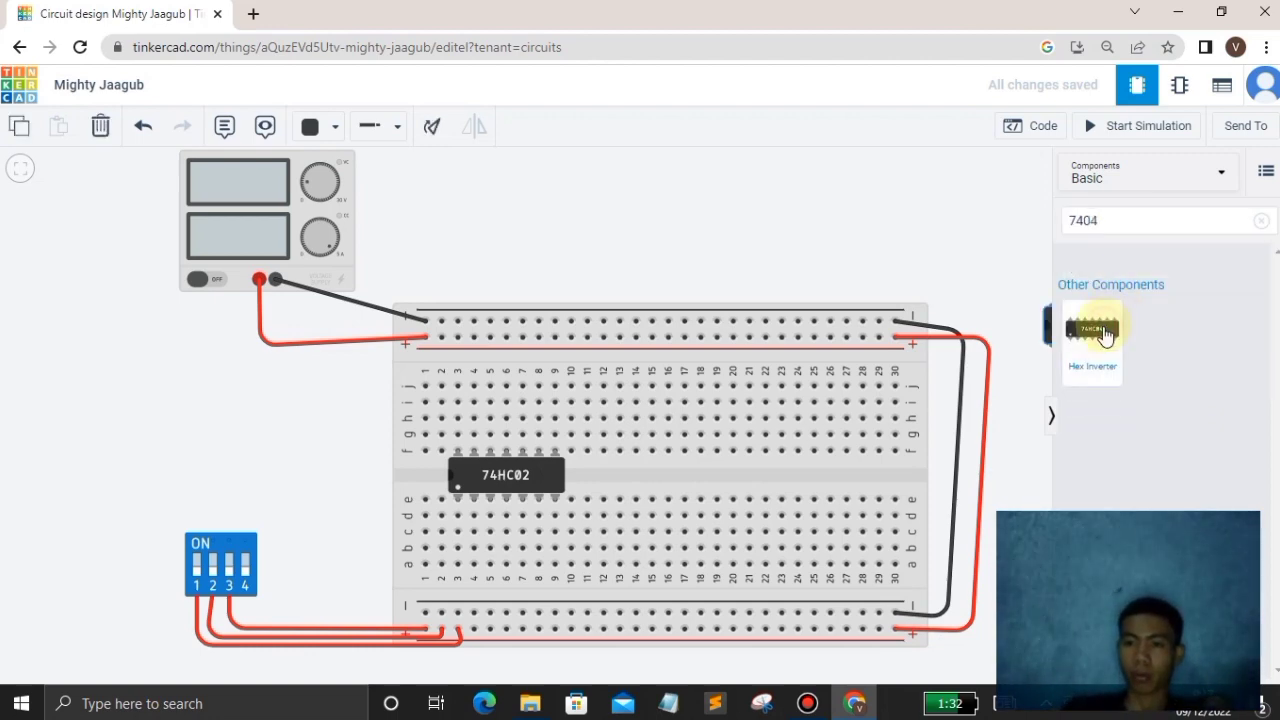
{"action": "left_click_drag", "start_coordinate": [1104, 336], "coordinate": [800, 482]}
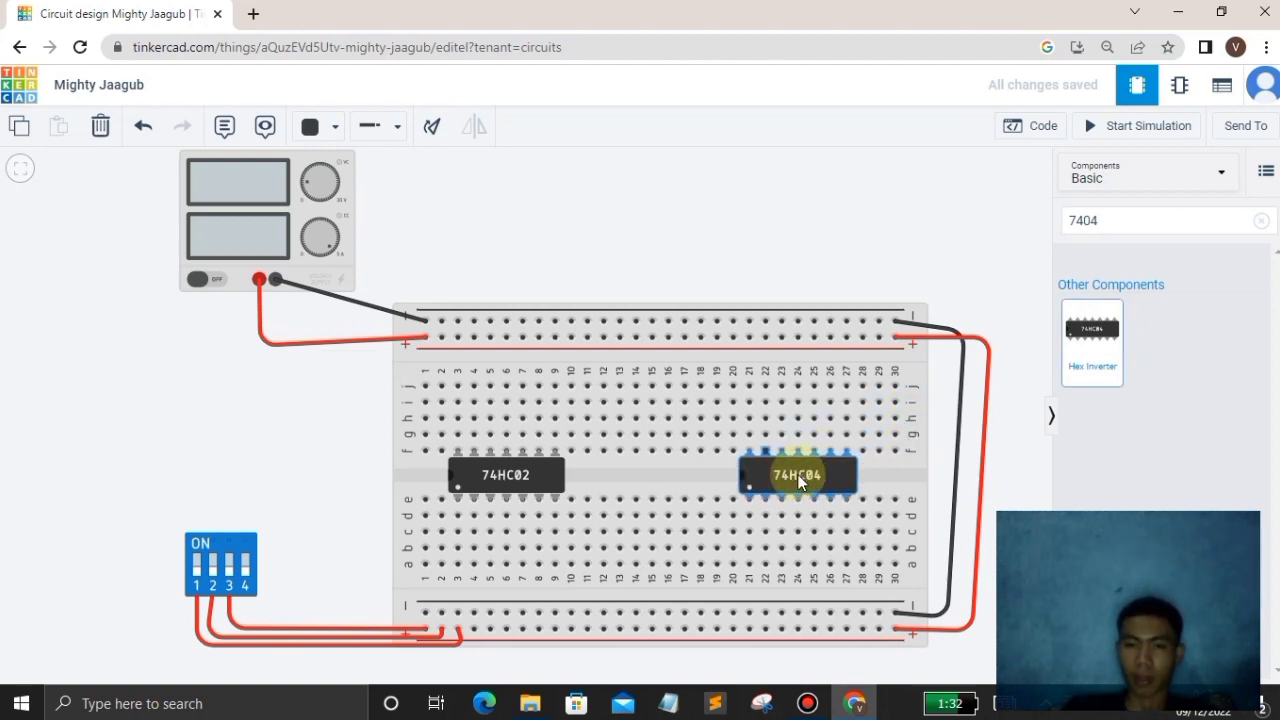
{"action": "left_click", "coordinate": [308, 412]}
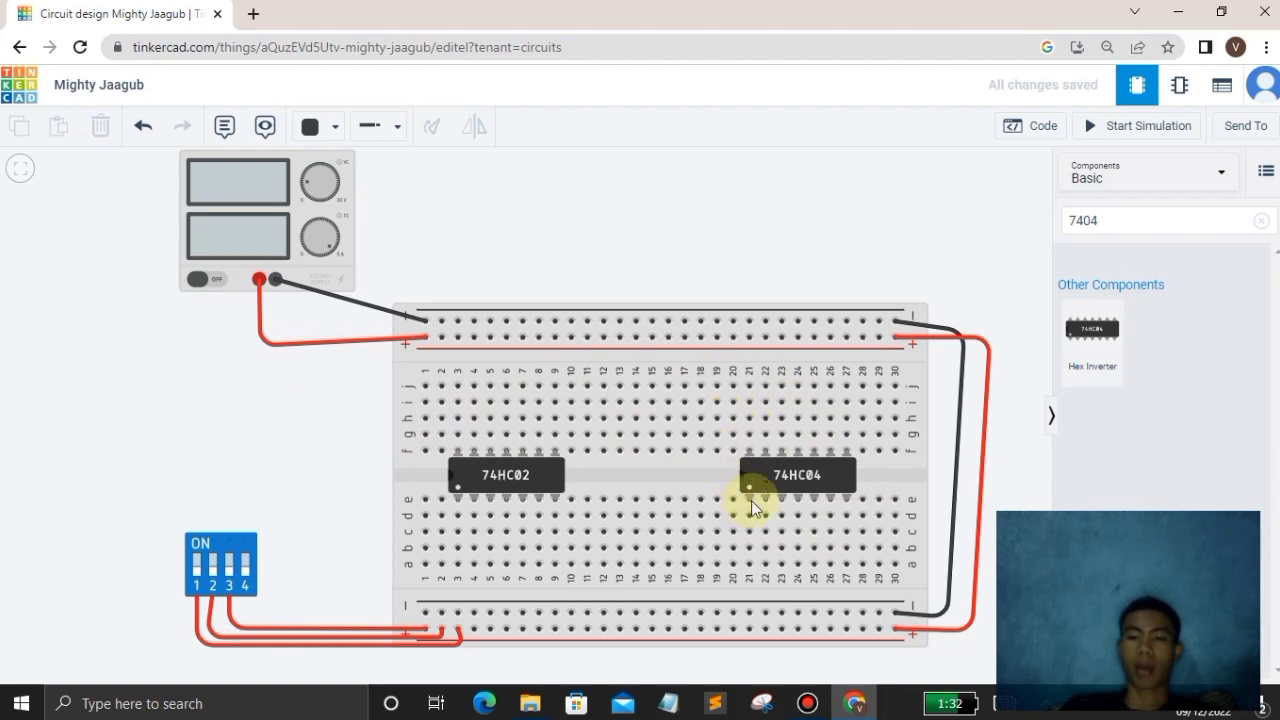
{"action": "left_click", "coordinate": [520, 485]}
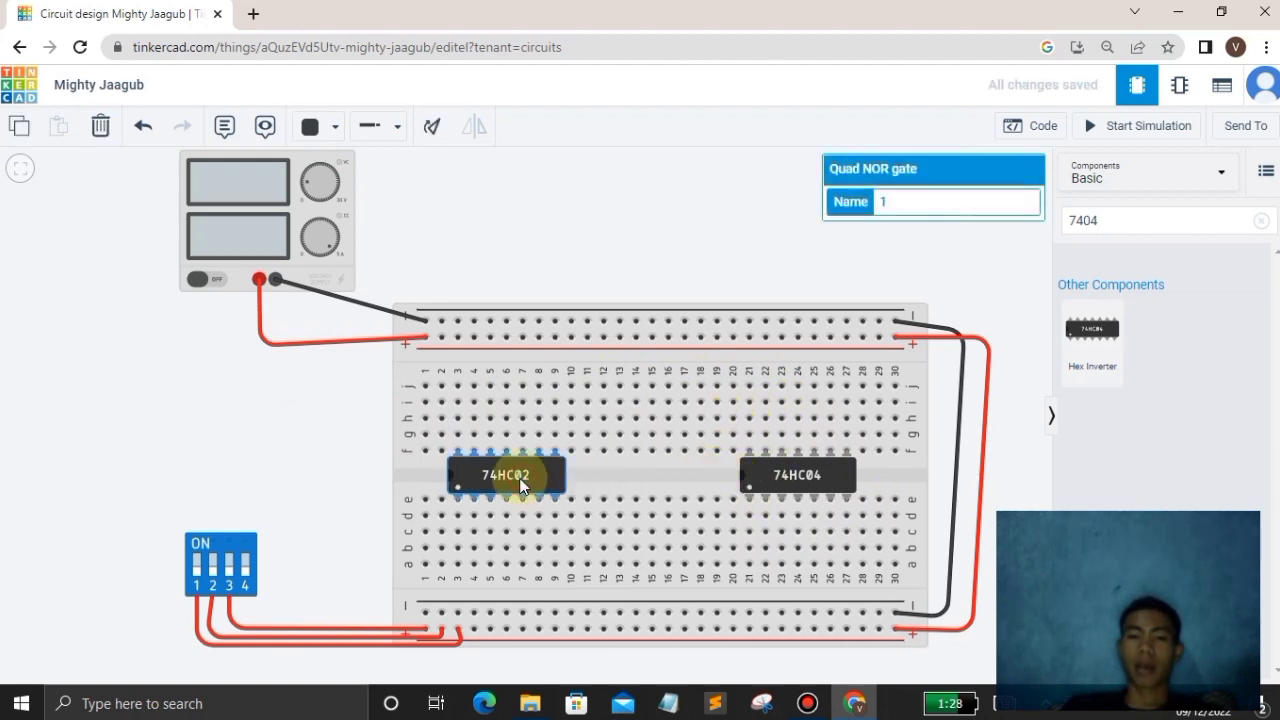
{"action": "left_click", "coordinate": [828, 486]}
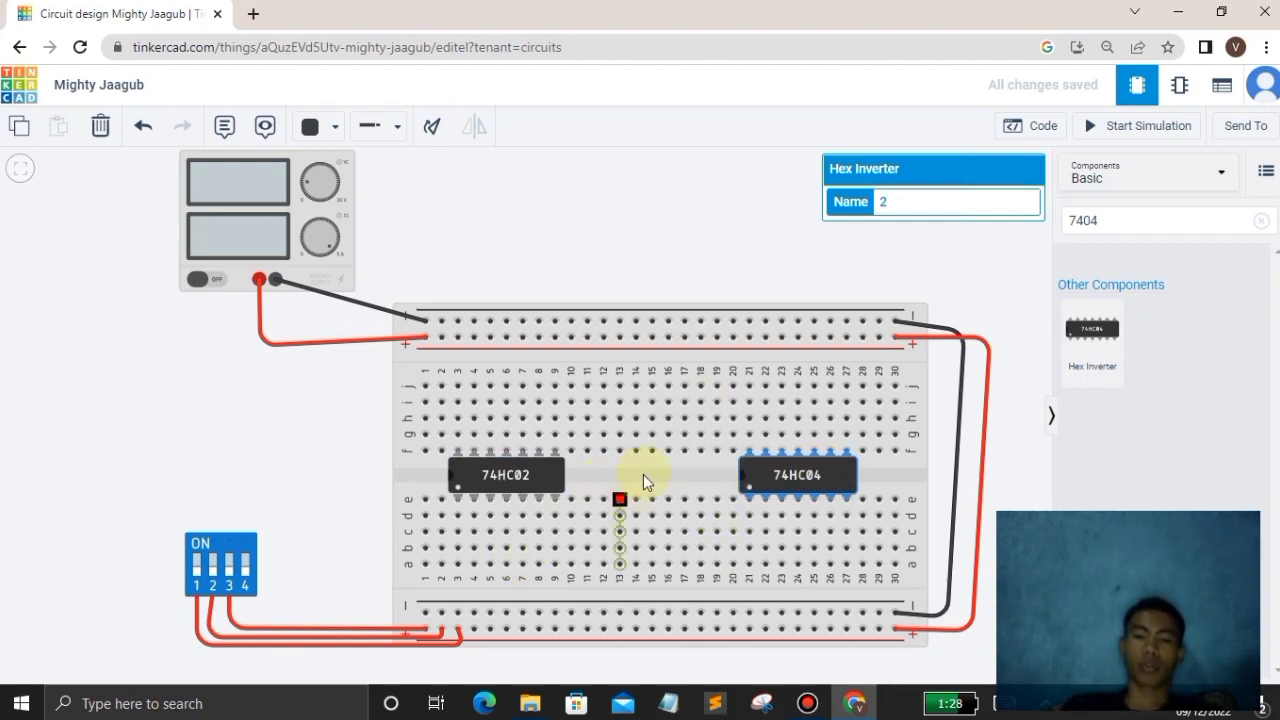
{"action": "left_click", "coordinate": [488, 488]}
{"action": "left_click", "coordinate": [270, 455]}
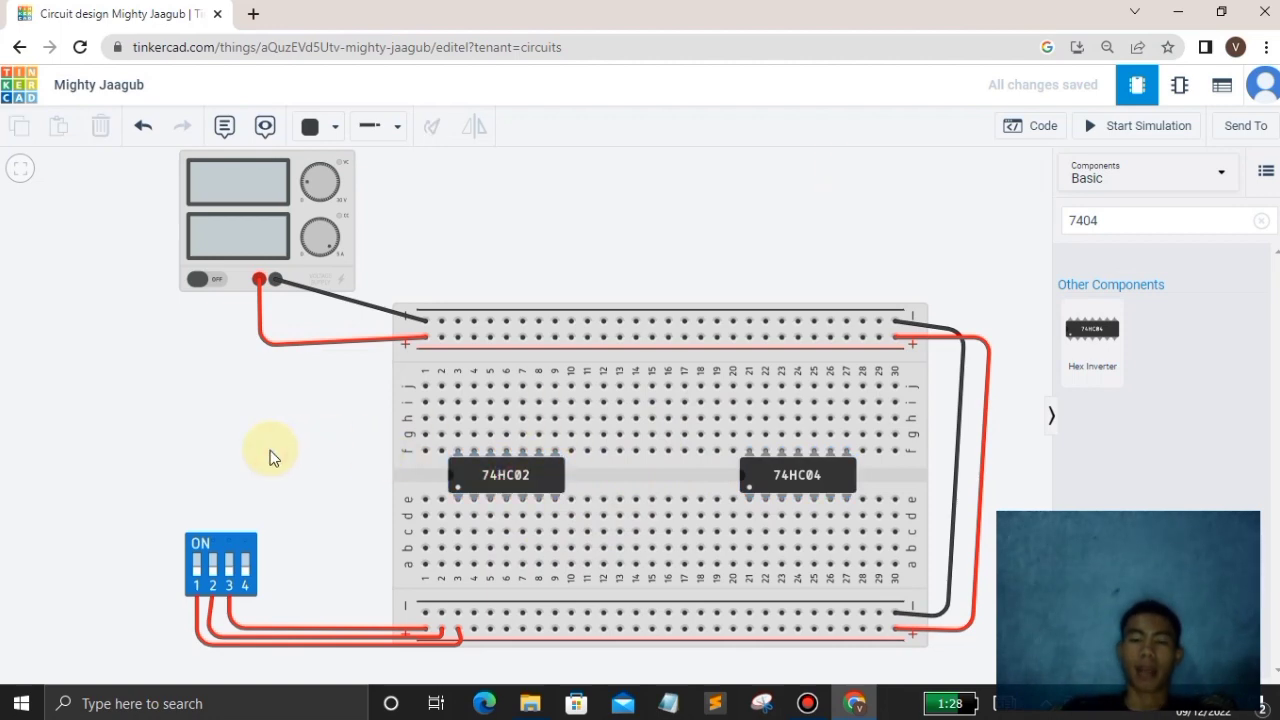
Place a red LED across columns 28 and 29 in the breadboard's upper half and move the 74HC04 to columns 17 to 23
{"action": "left_click", "coordinate": [1258, 221]}
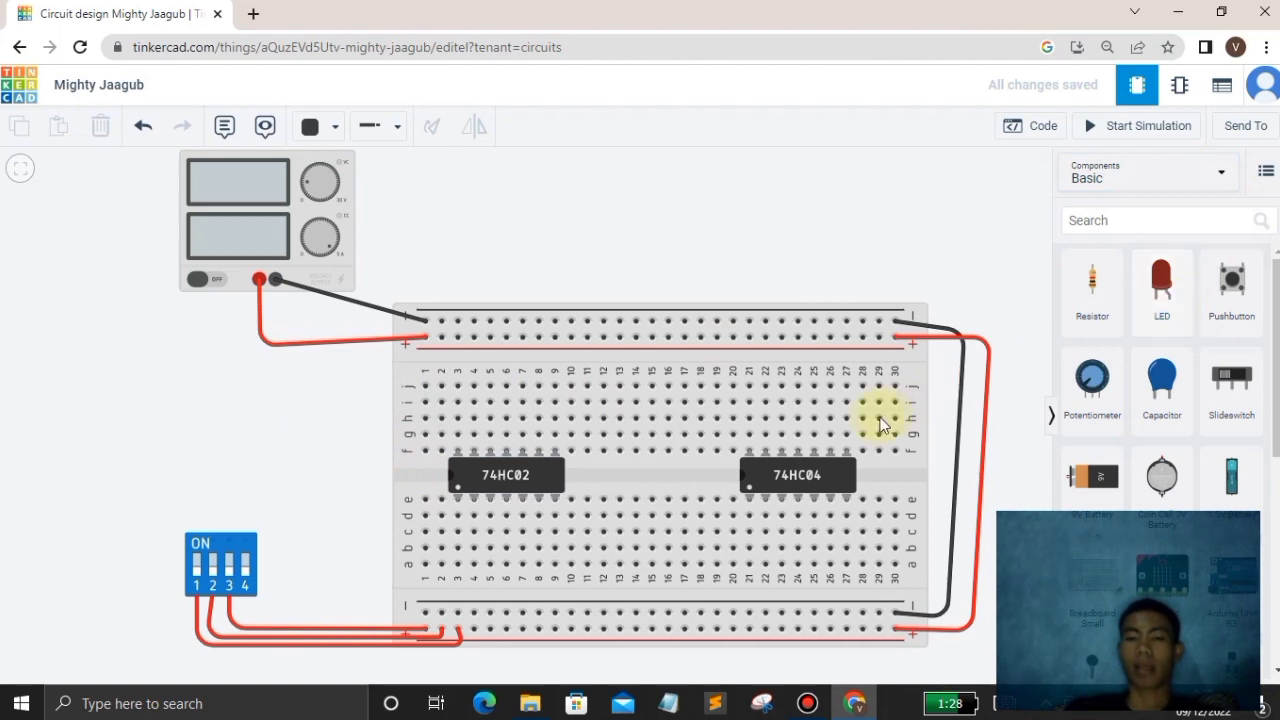
{"action": "left_click", "coordinate": [802, 477]}
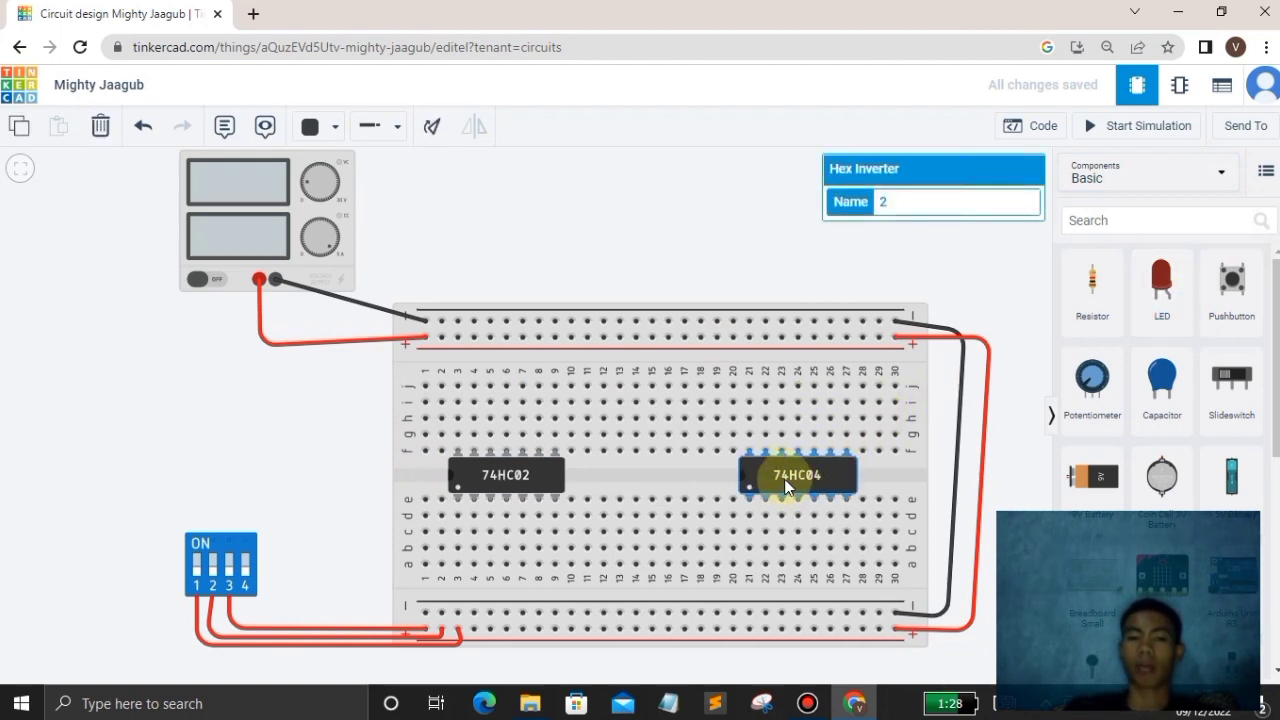
{"action": "left_click", "coordinate": [1140, 310]}
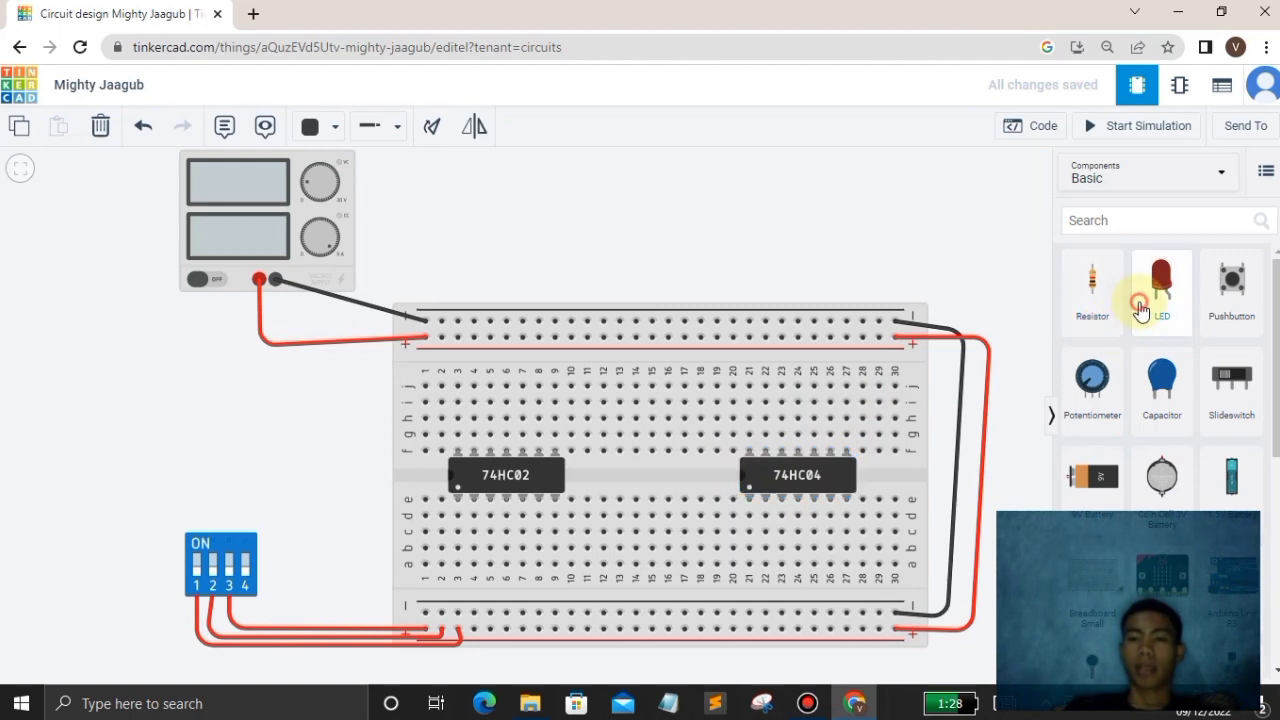
{"action": "left_click_drag", "start_coordinate": [1140, 310], "coordinate": [872, 408]}
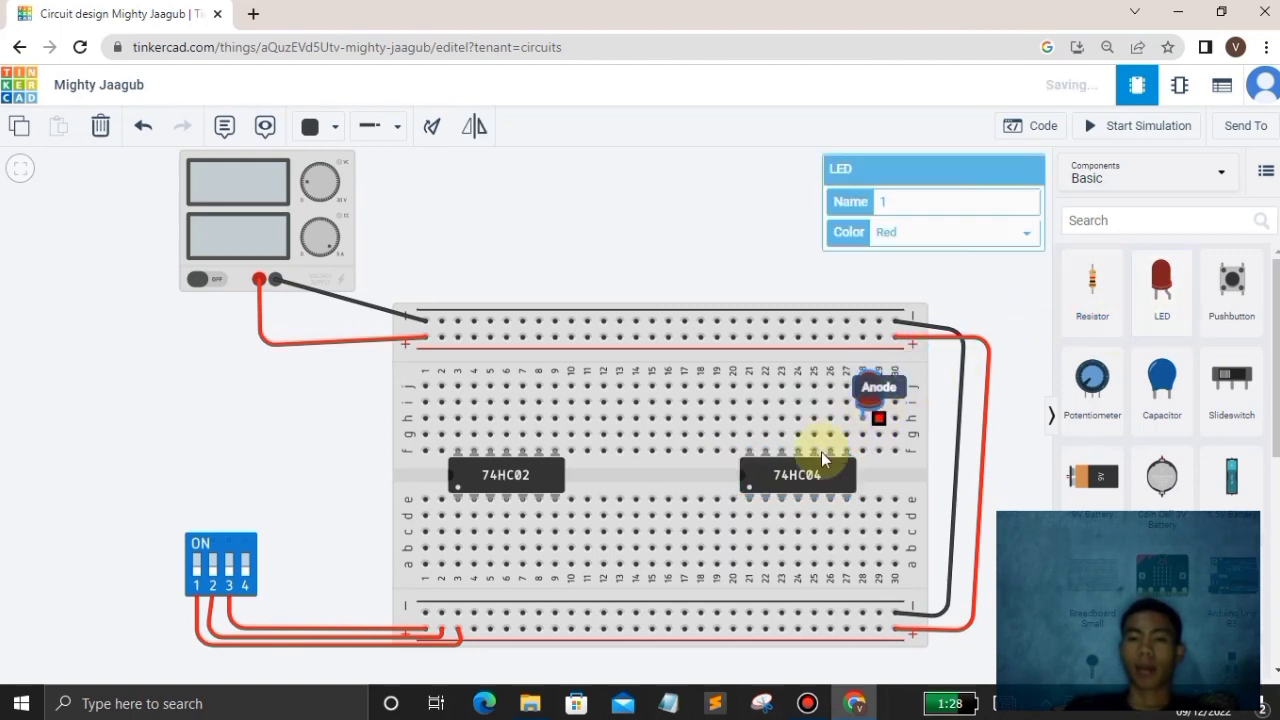
{"action": "left_click_drag", "start_coordinate": [800, 472], "coordinate": [733, 477]}
Place a vertical 1 kΩ resistor in column 29 ending at row f and shift the LED up to row j
{"action": "left_click", "coordinate": [868, 390]}
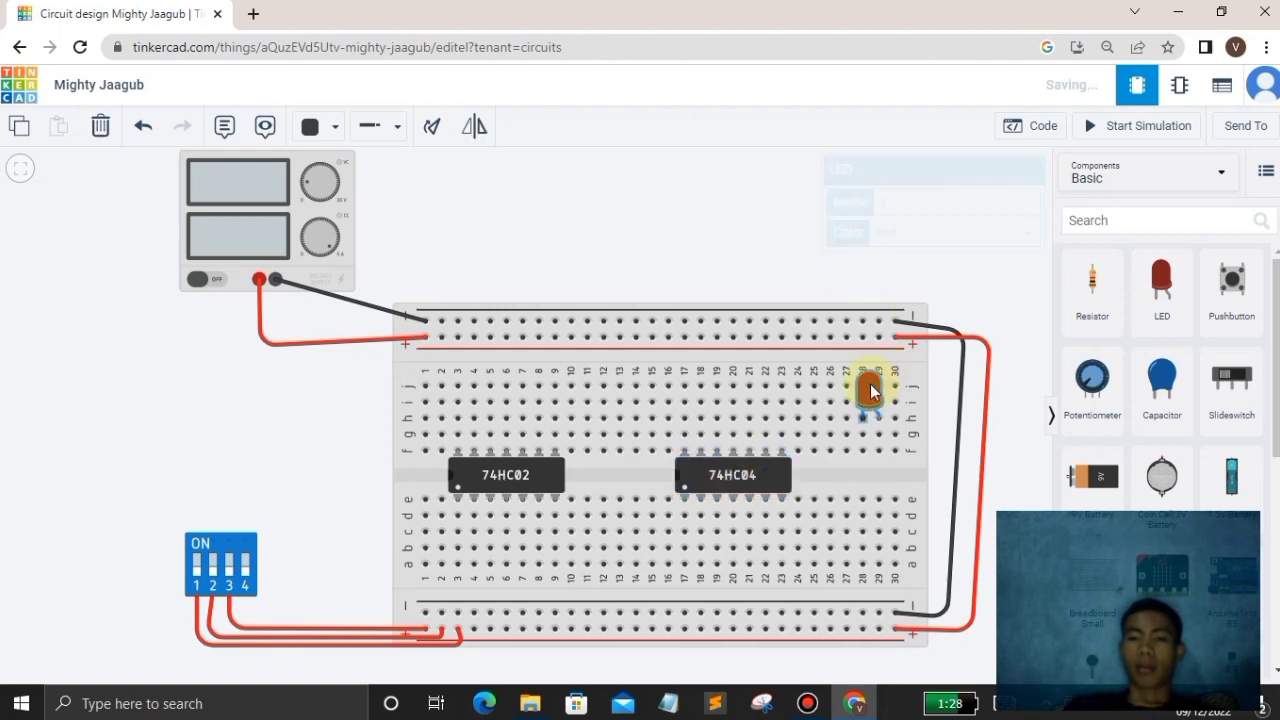
{"action": "left_click_drag", "start_coordinate": [870, 390], "coordinate": [870, 376]}
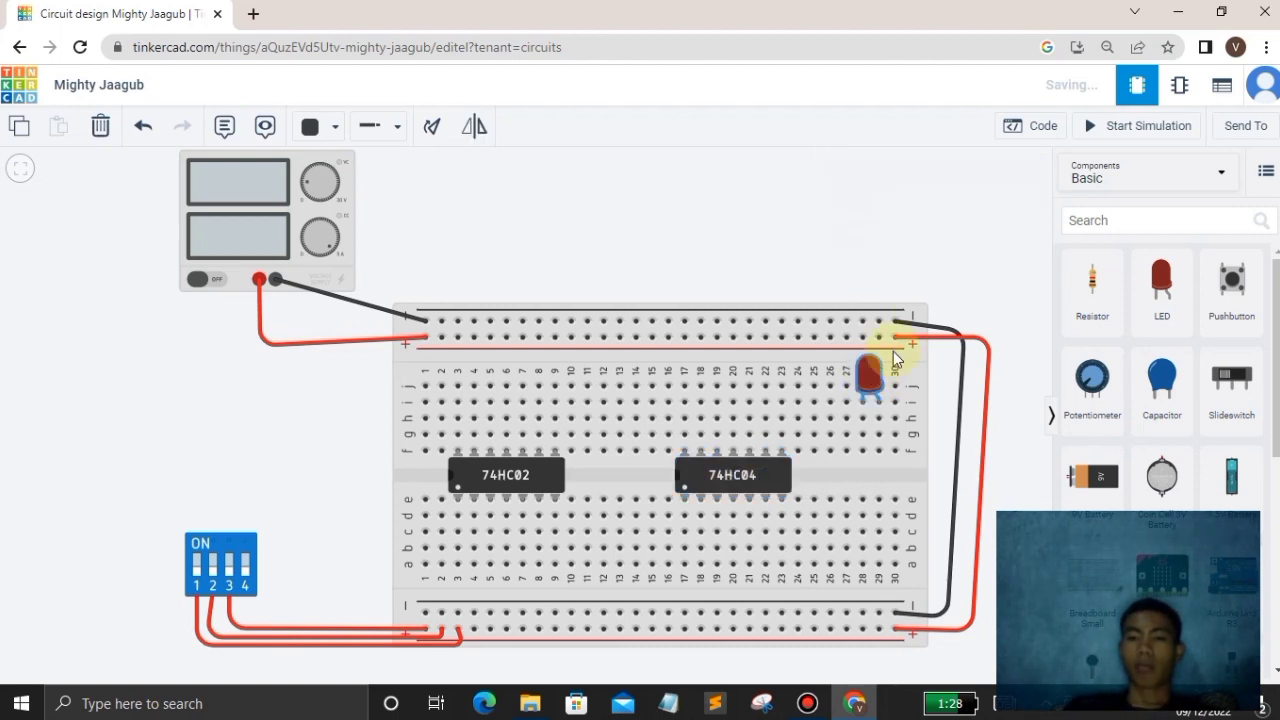
{"action": "left_click_drag", "start_coordinate": [1092, 285], "coordinate": [879, 430]}
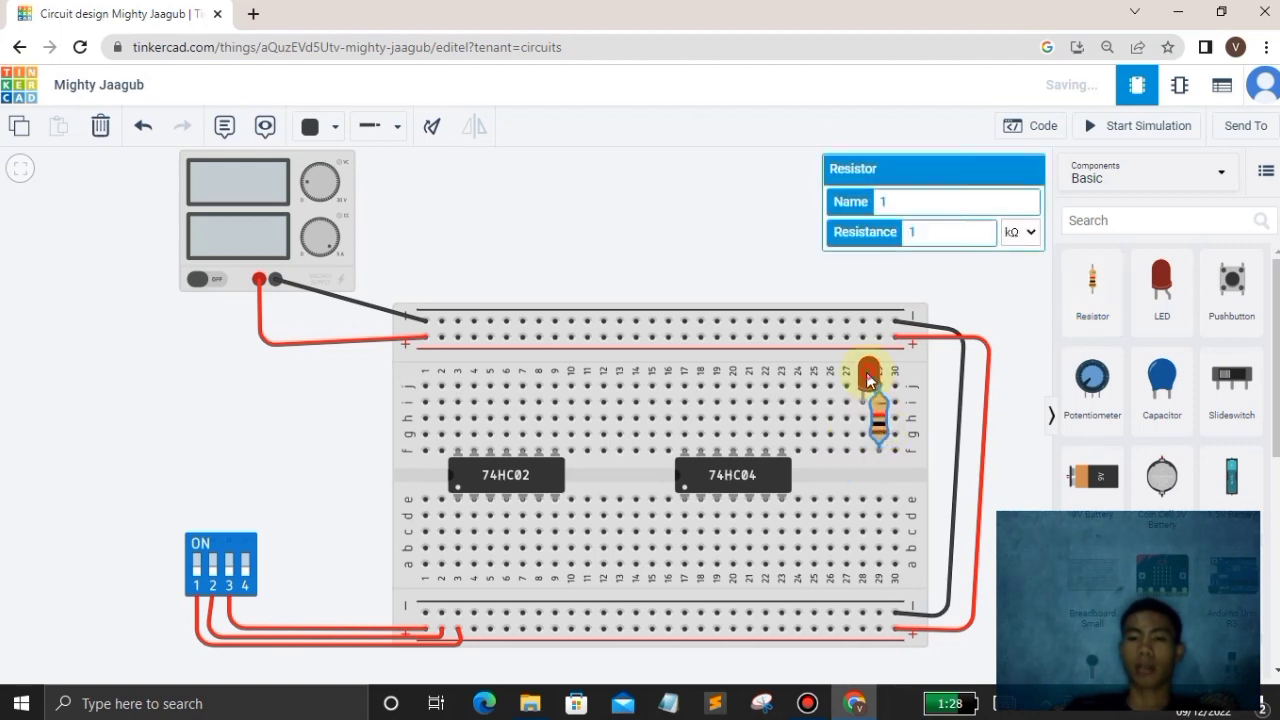
{"action": "left_click_drag", "start_coordinate": [870, 380], "coordinate": [871, 362]}
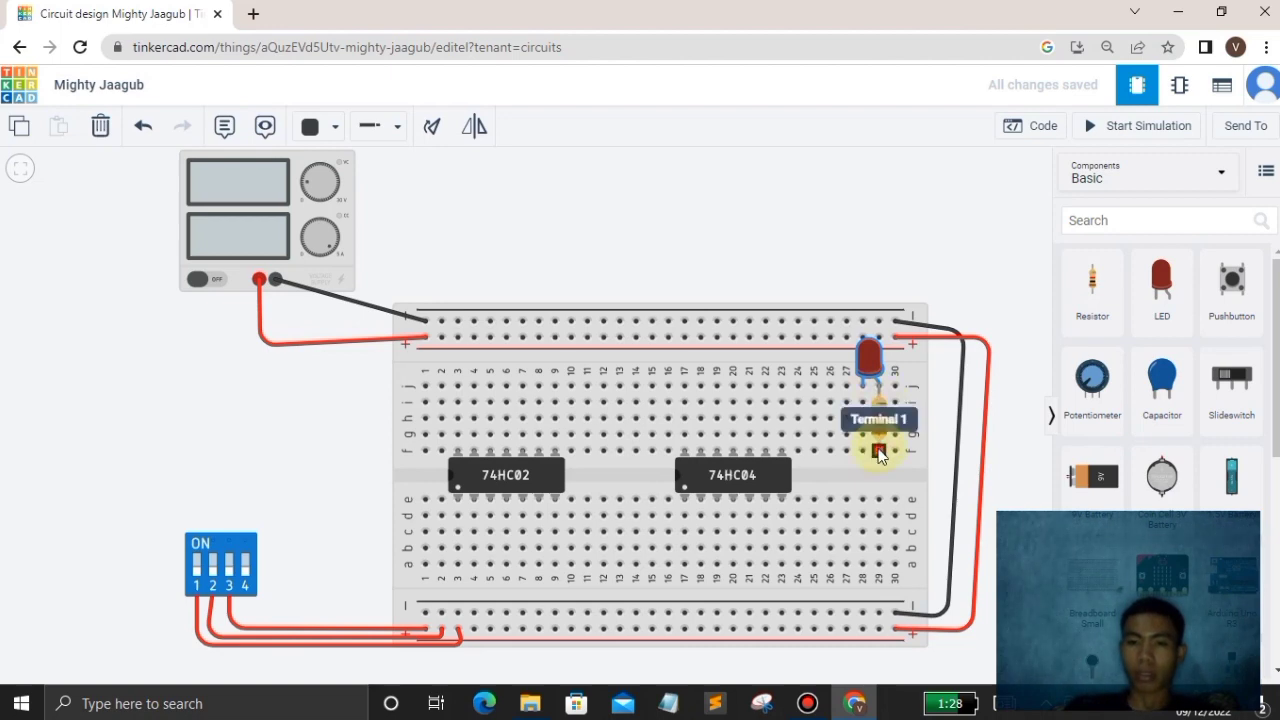
Wire the resistor's row f end to the 74HC04's Output 6 at column 19 and column 28 to the upper negative rail
{"action": "left_click", "coordinate": [879, 453]}
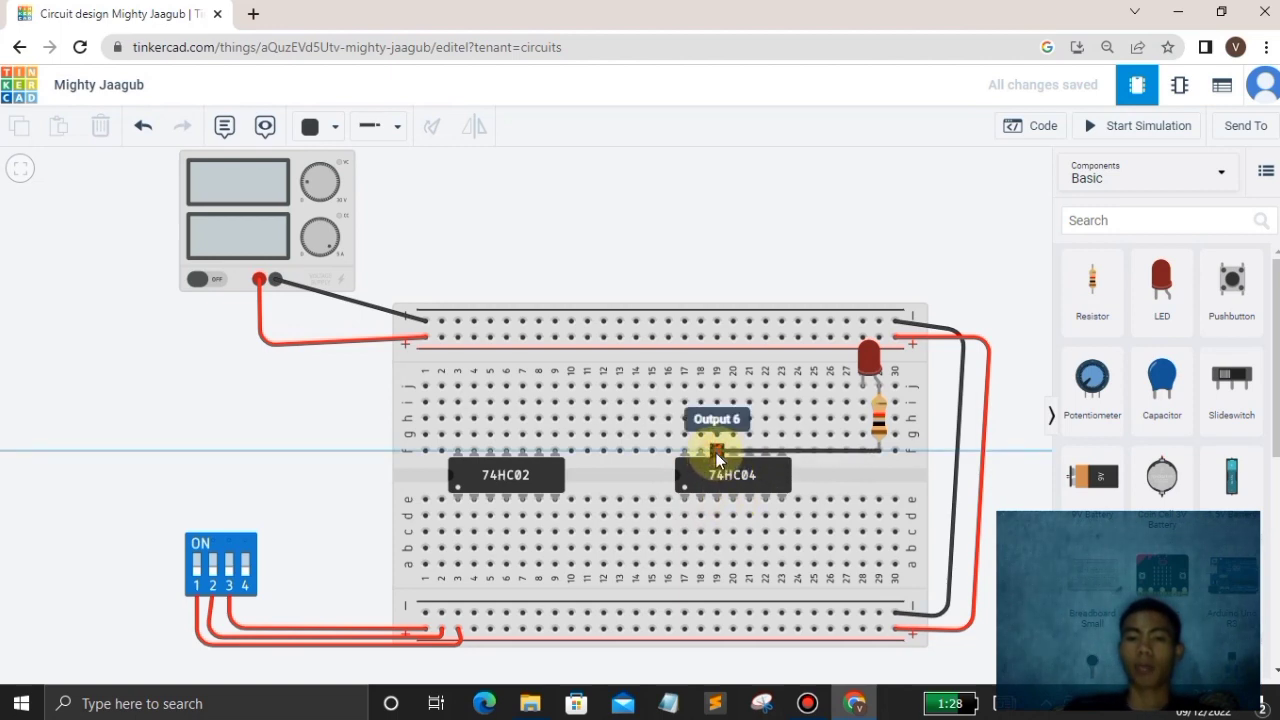
{"action": "left_click", "coordinate": [715, 453]}
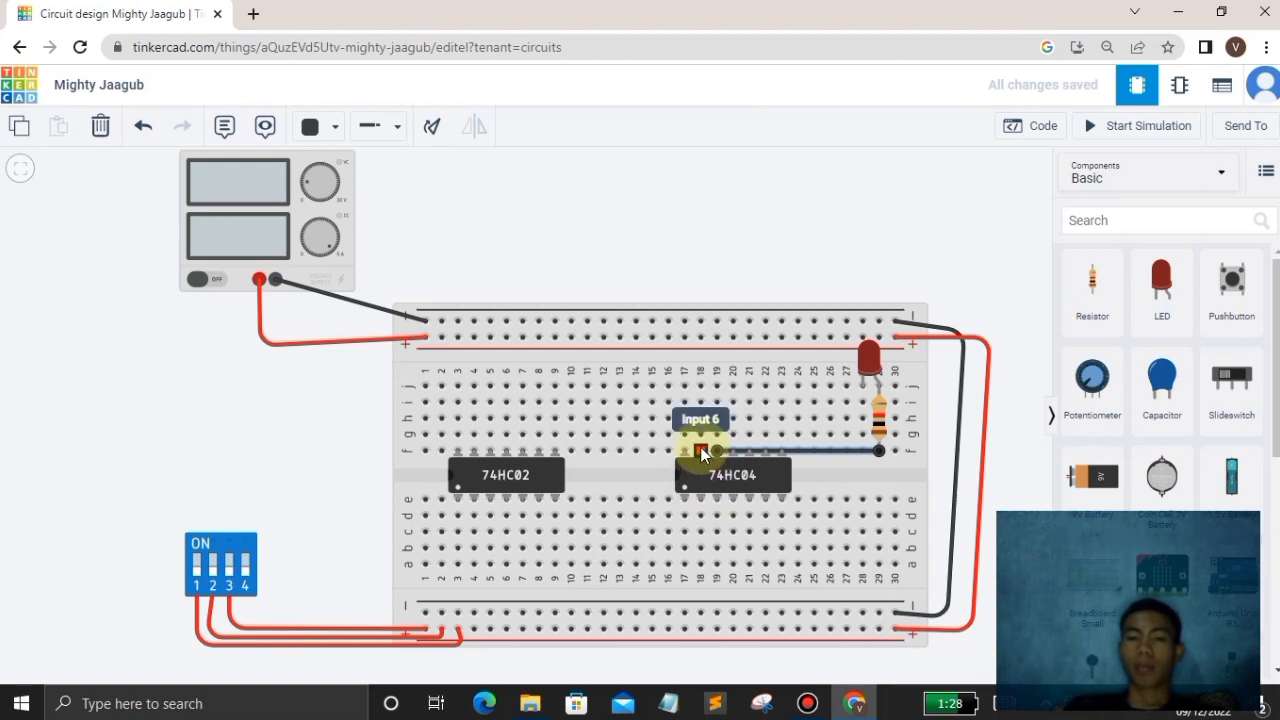
{"action": "left_click", "coordinate": [863, 386]}
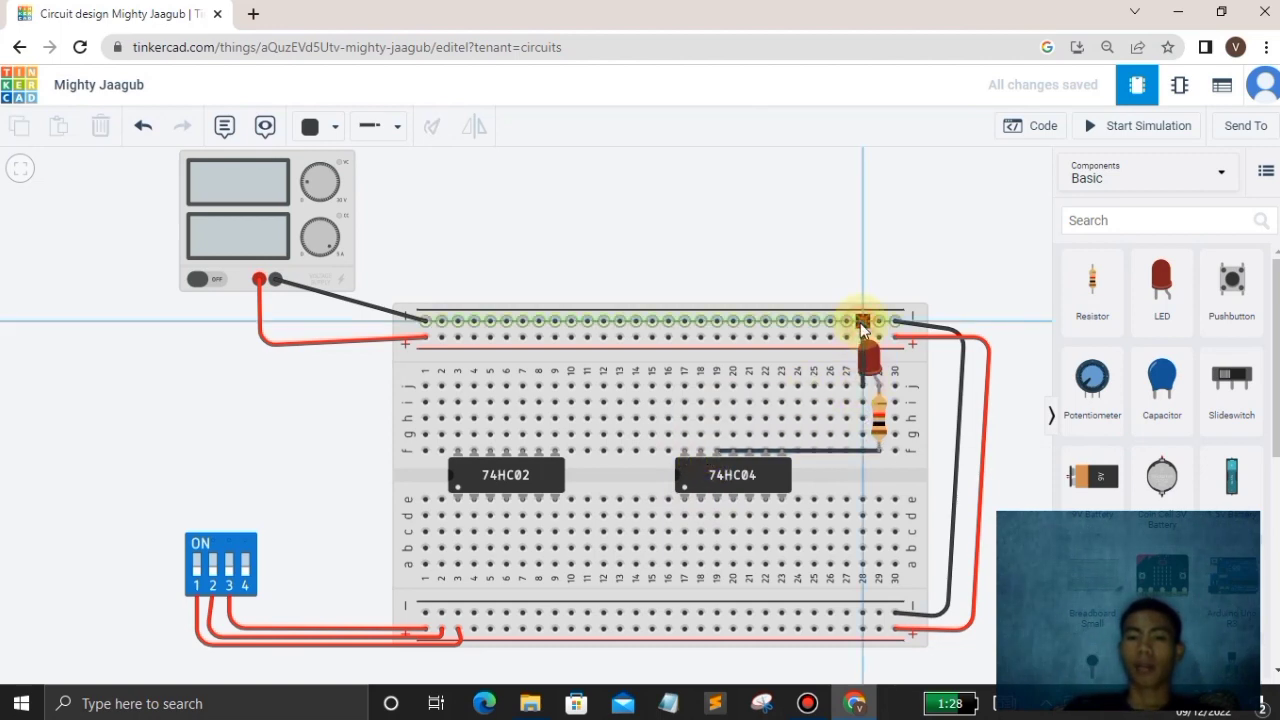
{"action": "left_click", "coordinate": [862, 321]}
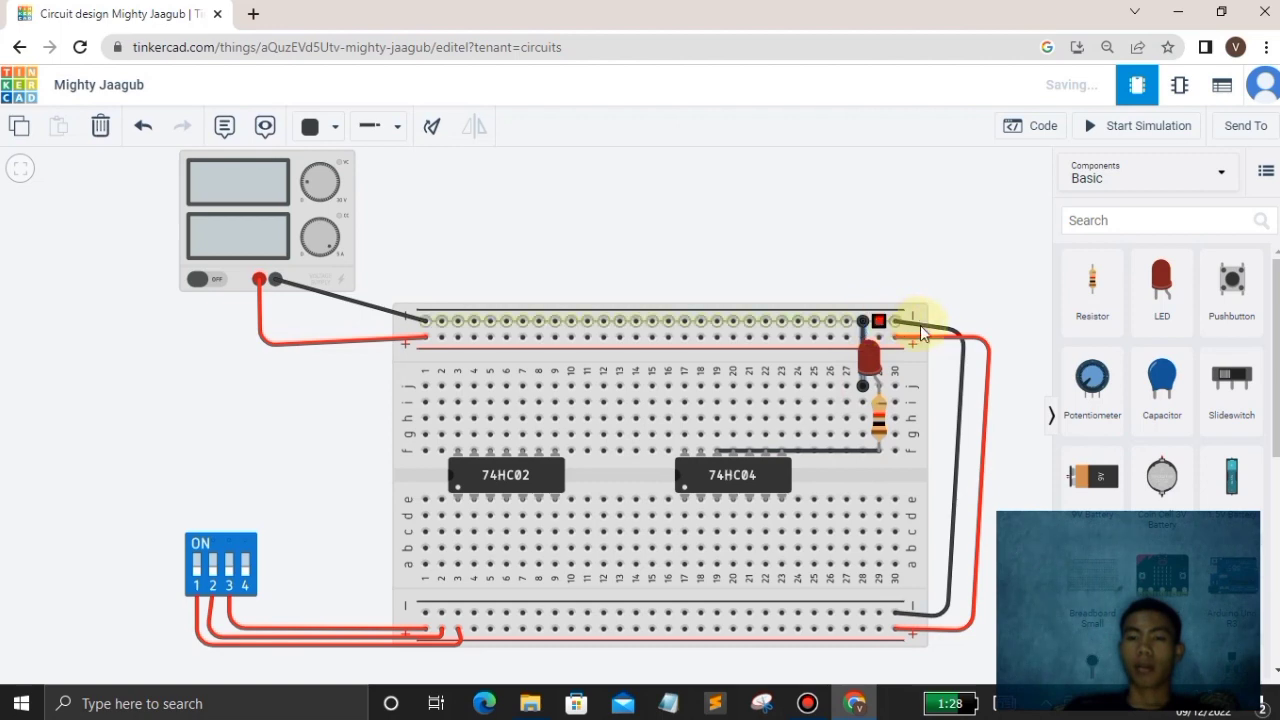
Recolor the wire between the 74HC04's Output 6 and the LED resistor green
{"action": "left_click", "coordinate": [801, 447]}
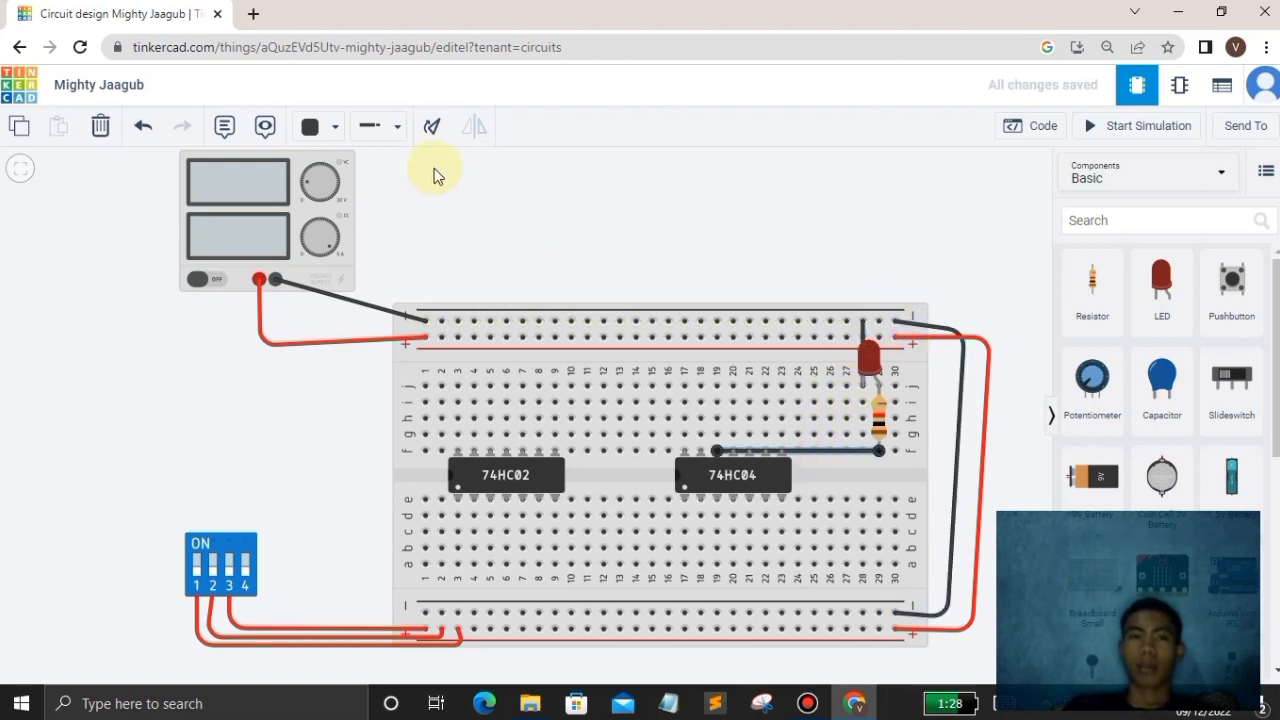
{"action": "left_click", "coordinate": [337, 128]}
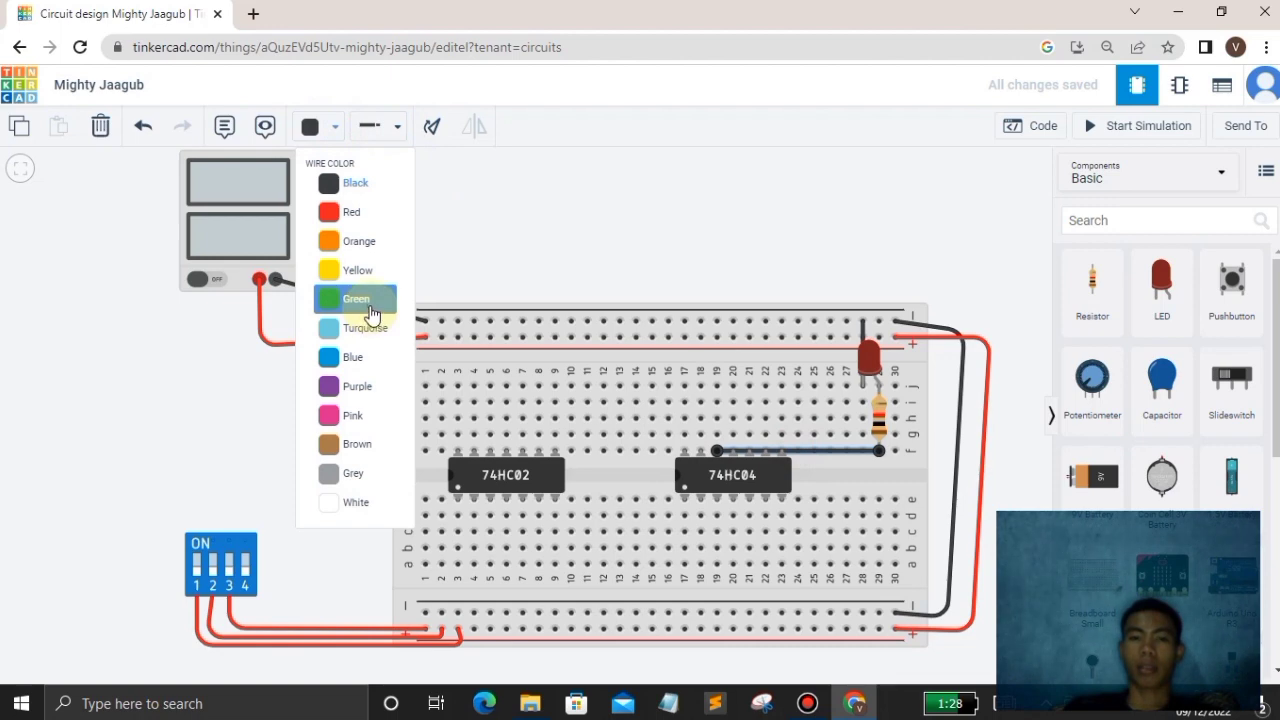
{"action": "left_click", "coordinate": [361, 294]}
{"action": "left_click", "coordinate": [744, 210]}
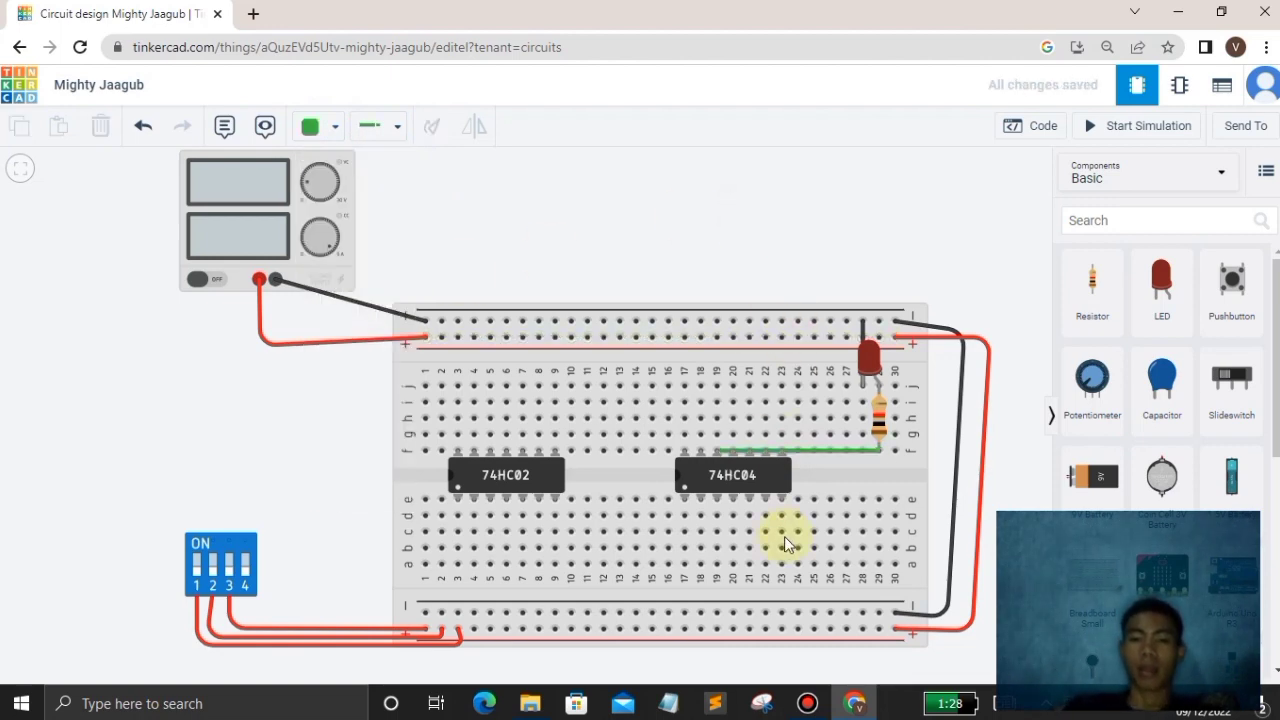
Place a vertical 1 kΩ resistor in column 17 from the upper positive rail to row i above the 74HC04's power pin
{"action": "left_click", "coordinate": [684, 478]}
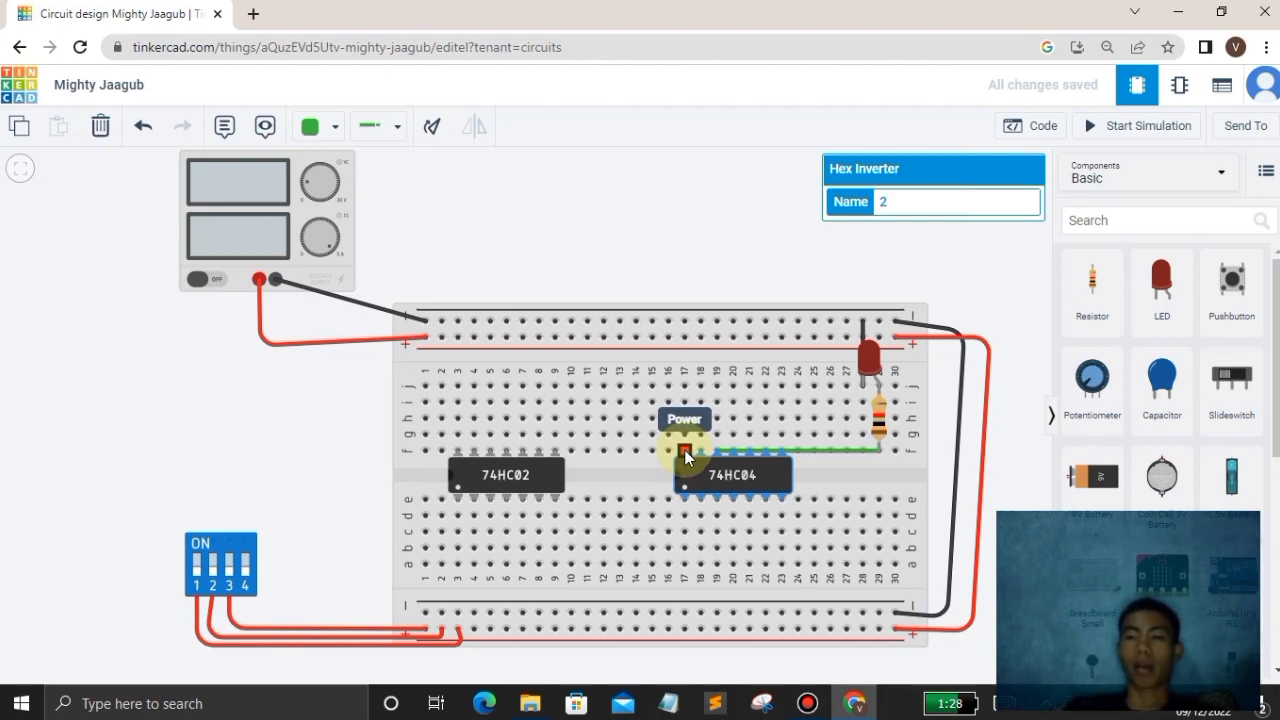
{"action": "left_click_drag", "start_coordinate": [1092, 315], "coordinate": [685, 365]}
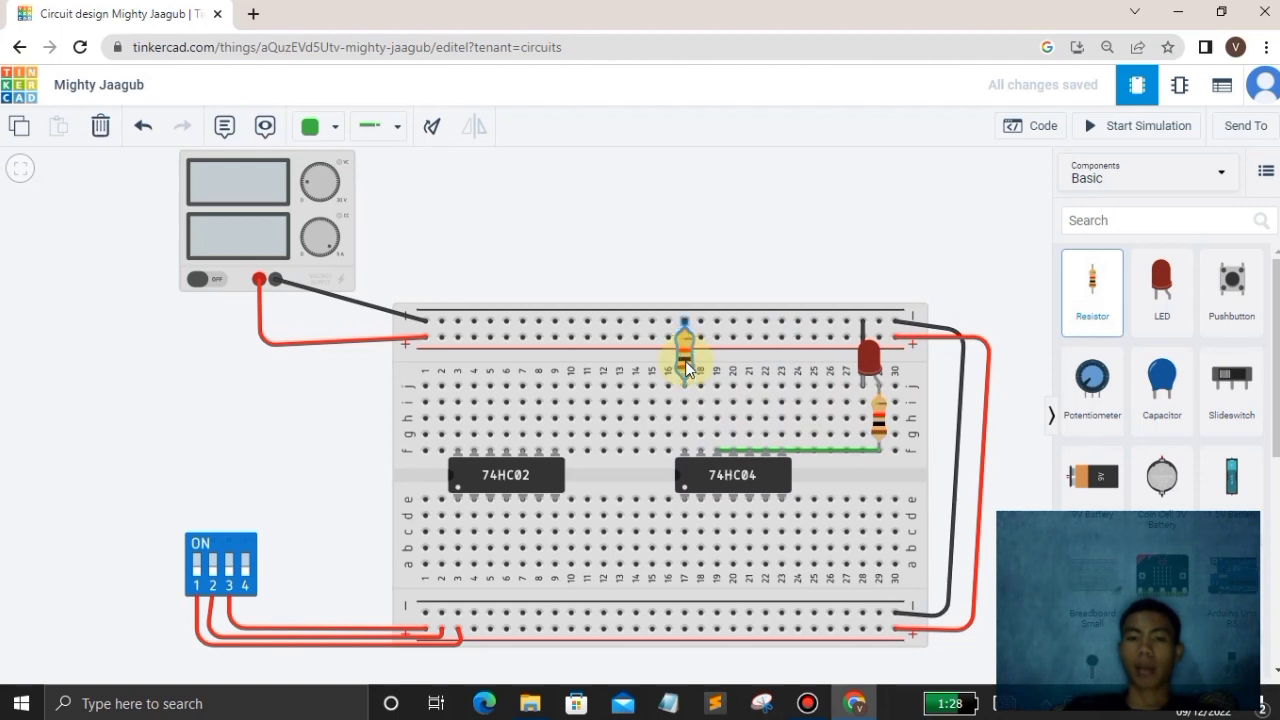
{"action": "left_click", "coordinate": [685, 366]}
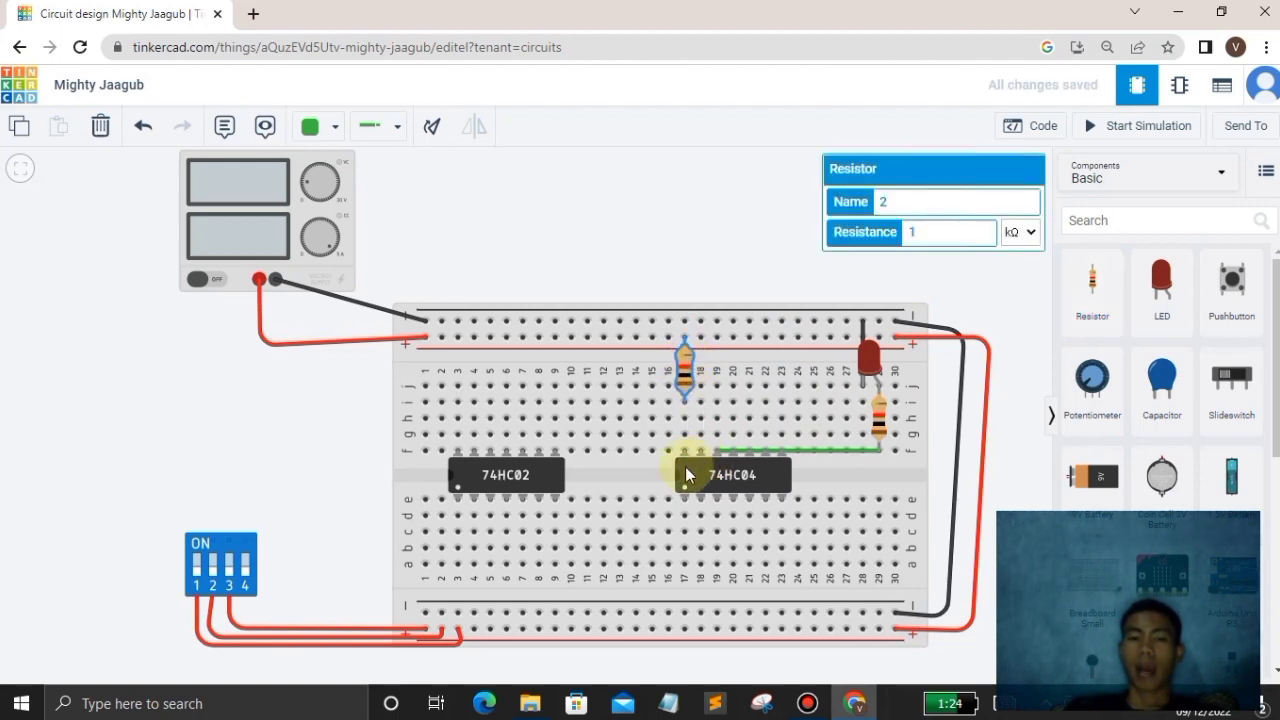
{"action": "left_click", "coordinate": [515, 471]}
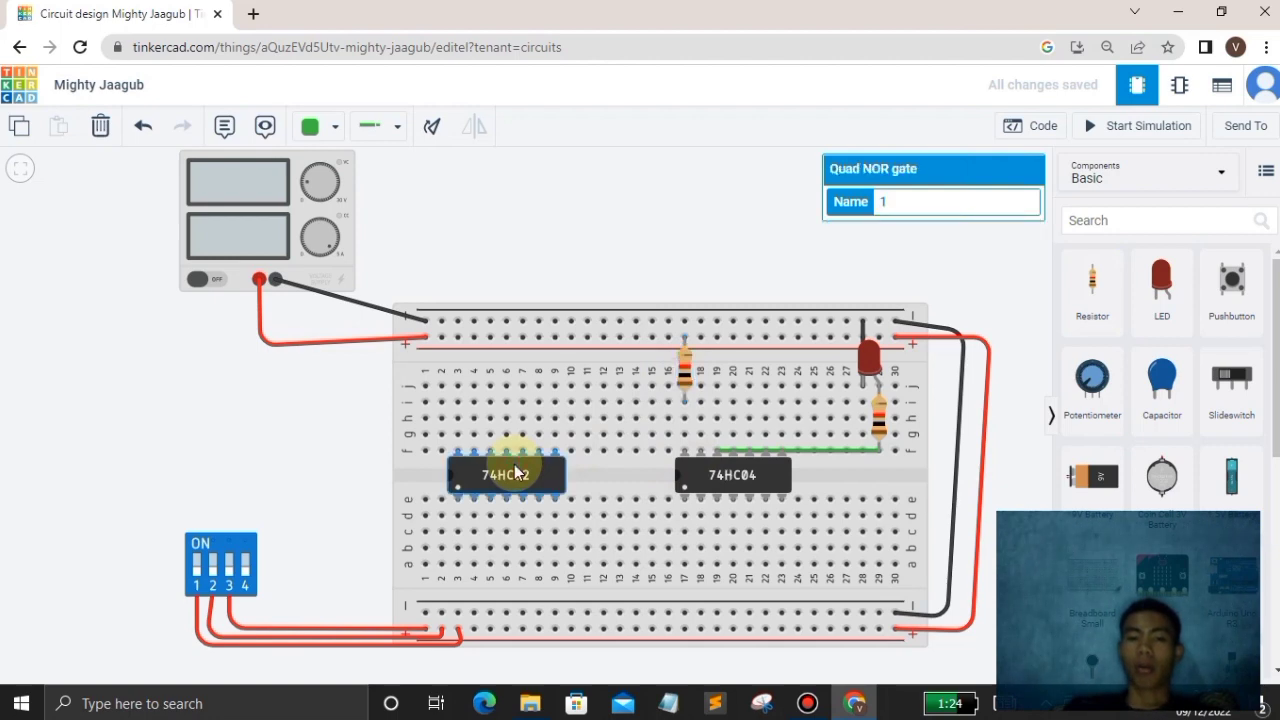
{"action": "left_click", "coordinate": [701, 479]}
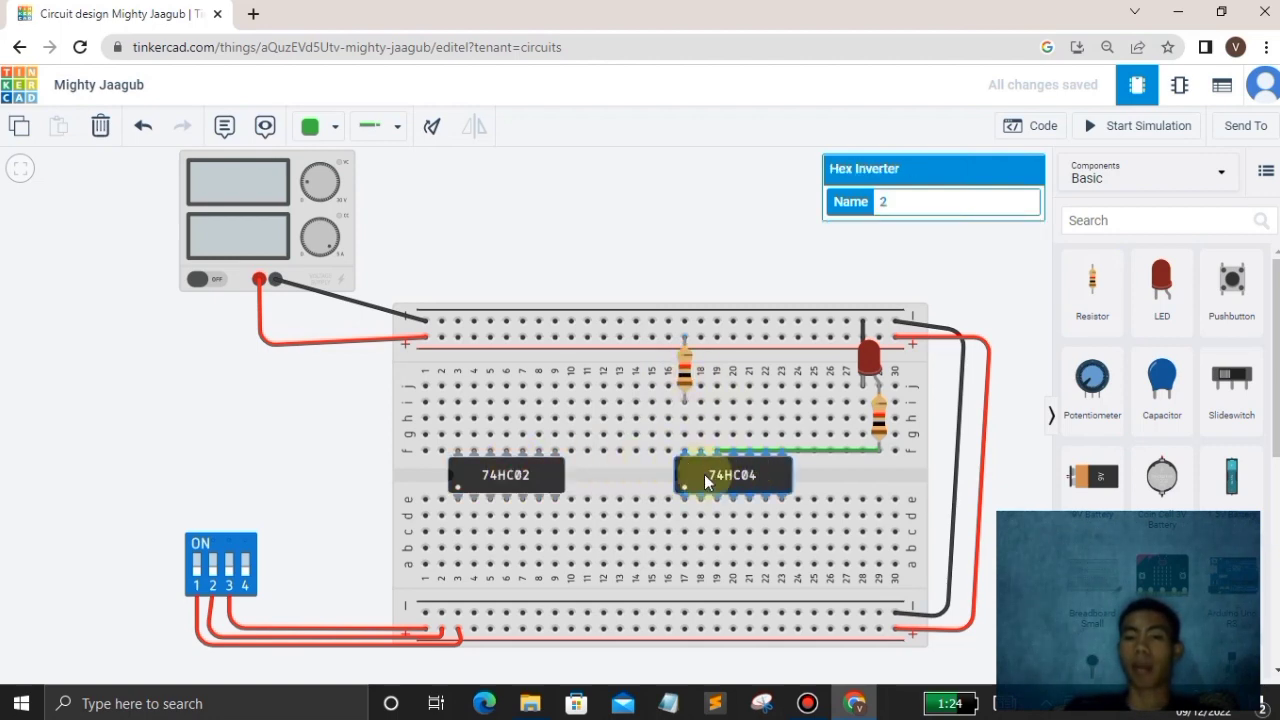
{"action": "left_click", "coordinate": [685, 362]}
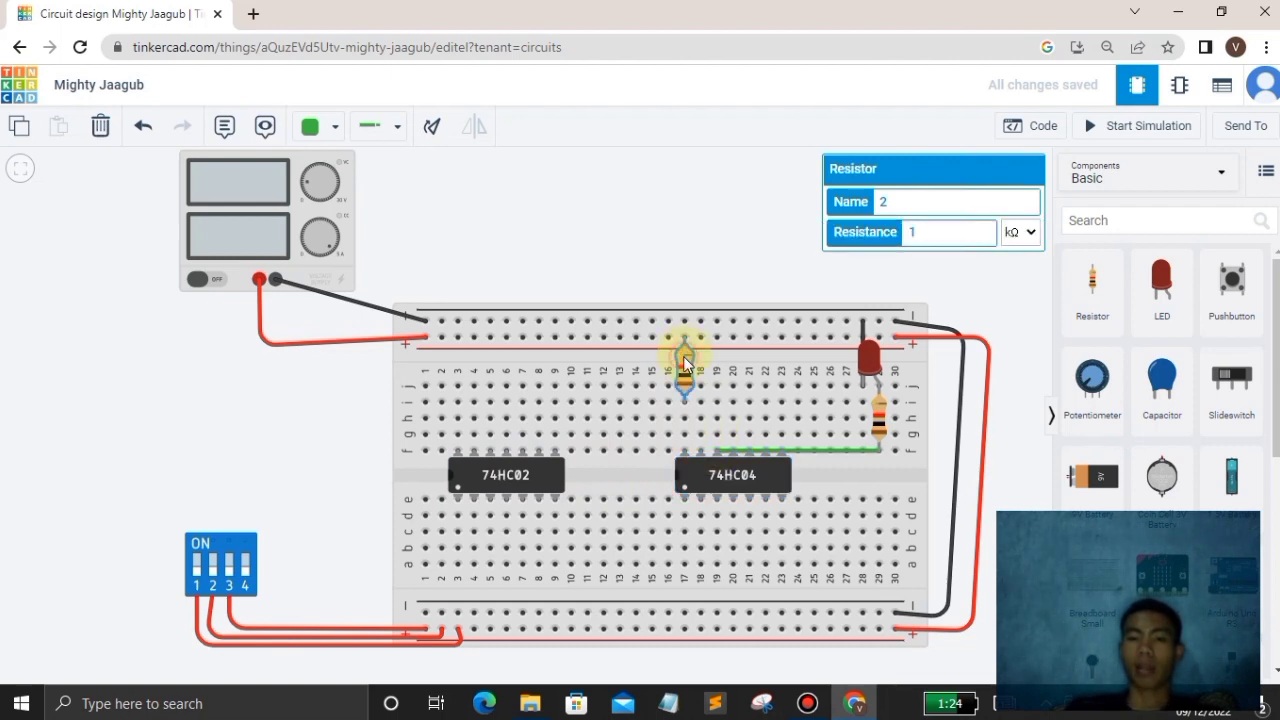
{"action": "left_click", "coordinate": [710, 251]}
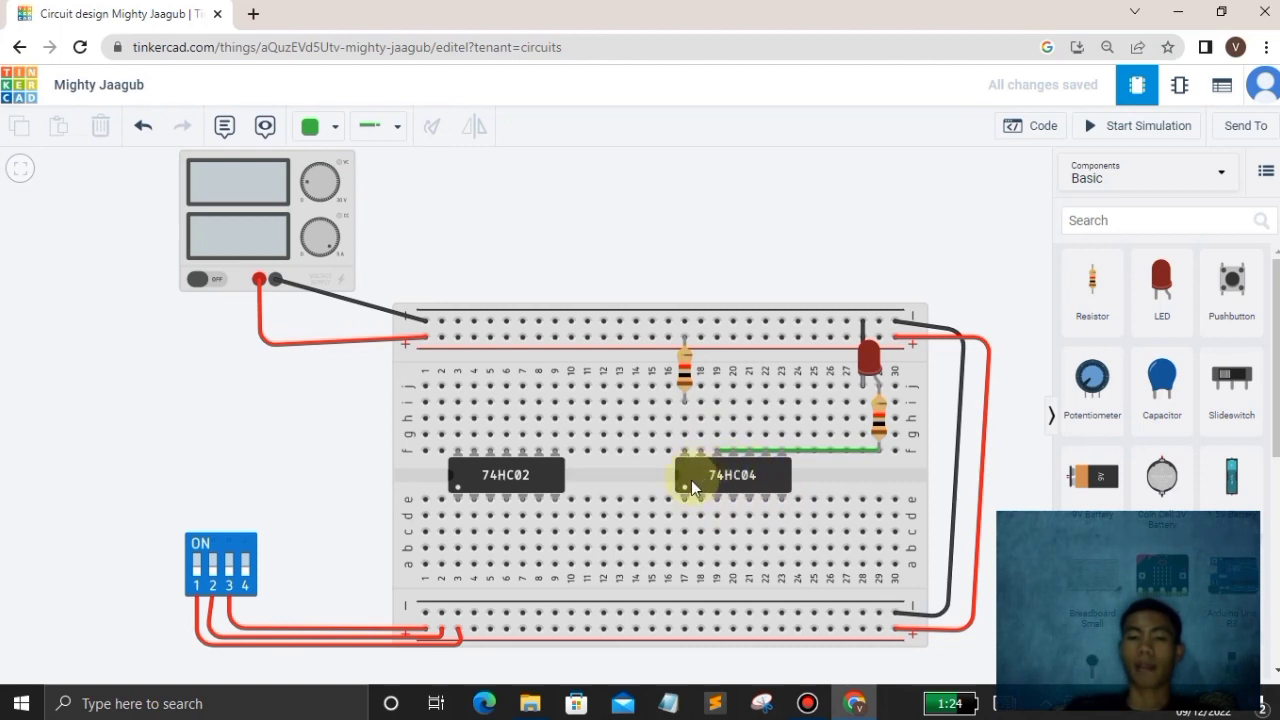
Wire the 74HC02's power column 3 from row j to the upper positive rail and color the wire red
{"action": "left_click", "coordinate": [539, 479]}
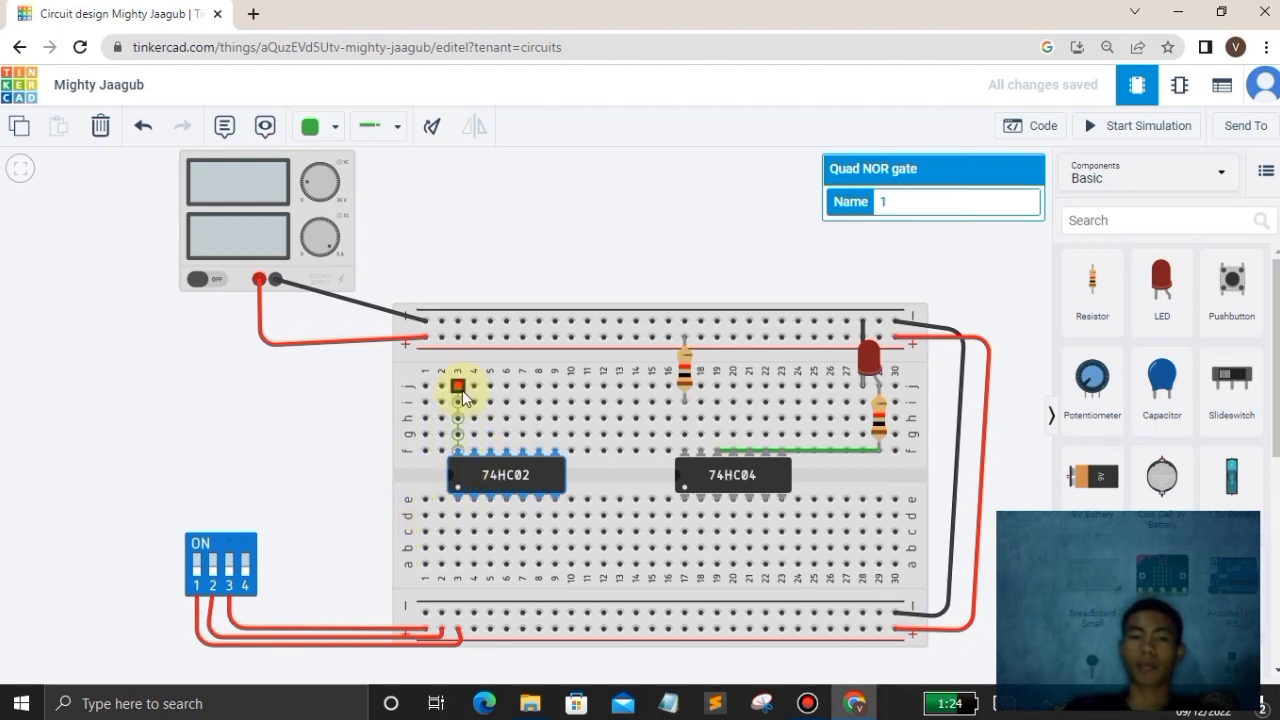
{"action": "left_click", "coordinate": [456, 448]}
{"action": "left_click", "coordinate": [457, 334]}
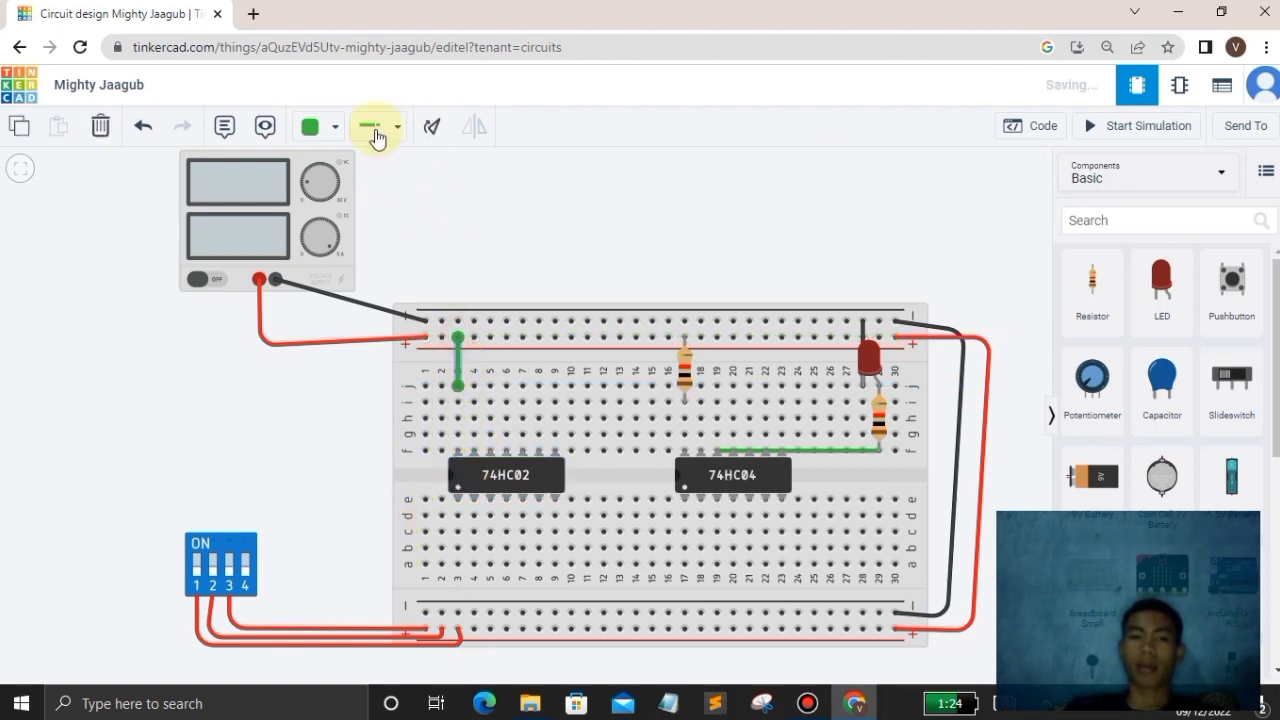
{"action": "left_click", "coordinate": [329, 124]}
{"action": "left_click", "coordinate": [343, 212]}
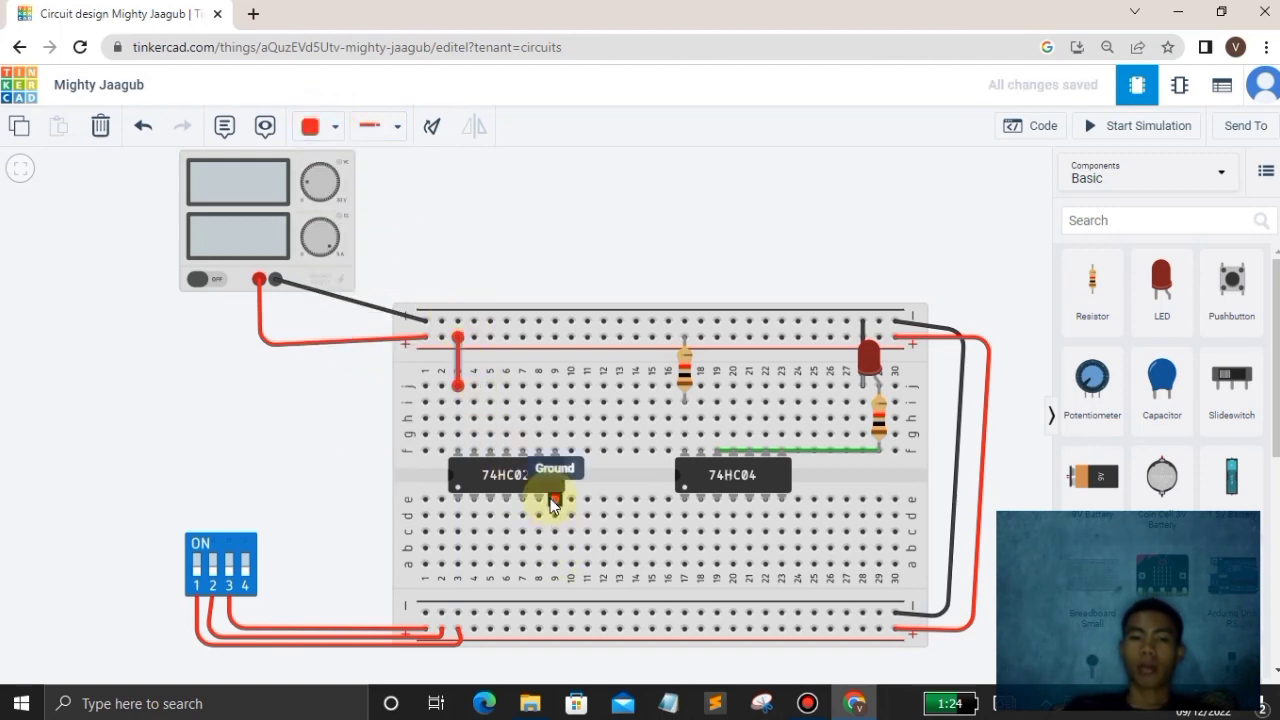
Wire the 74HC02's ground column 9 from row a to the lower negative rail and color the wire black
{"action": "left_click", "coordinate": [555, 563]}
{"action": "left_click", "coordinate": [555, 614]}
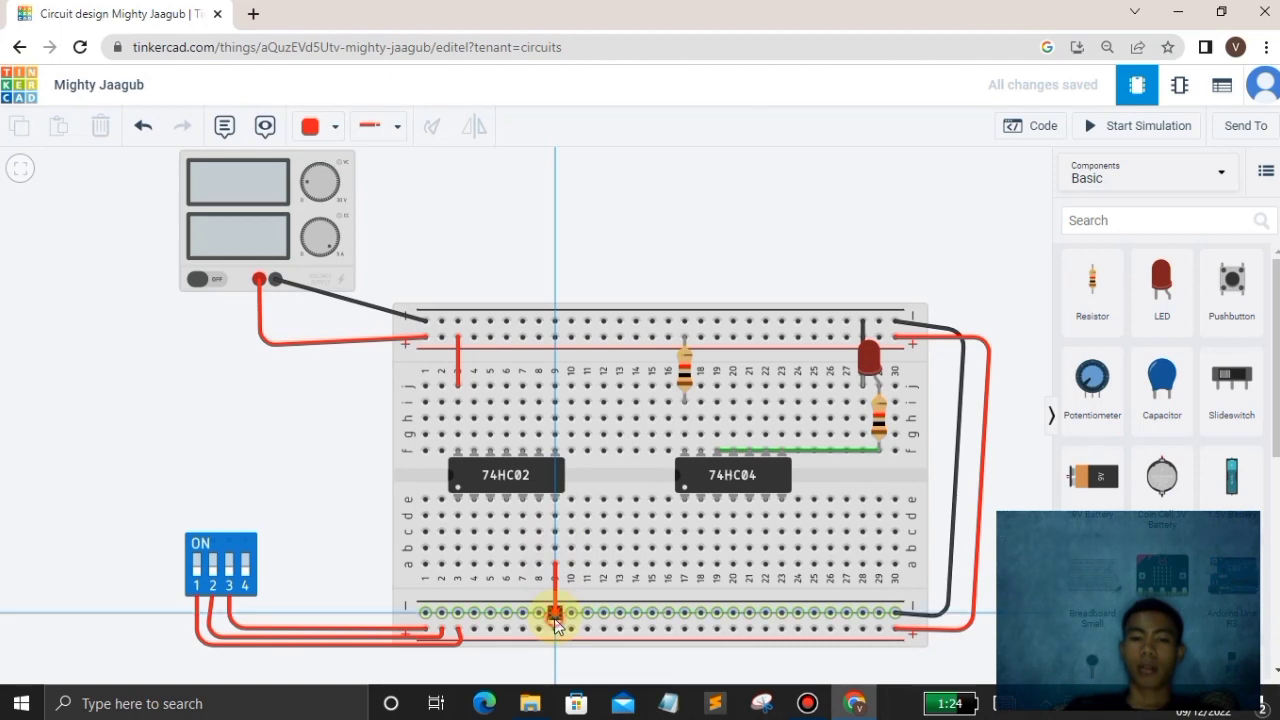
{"action": "left_click", "coordinate": [334, 127]}
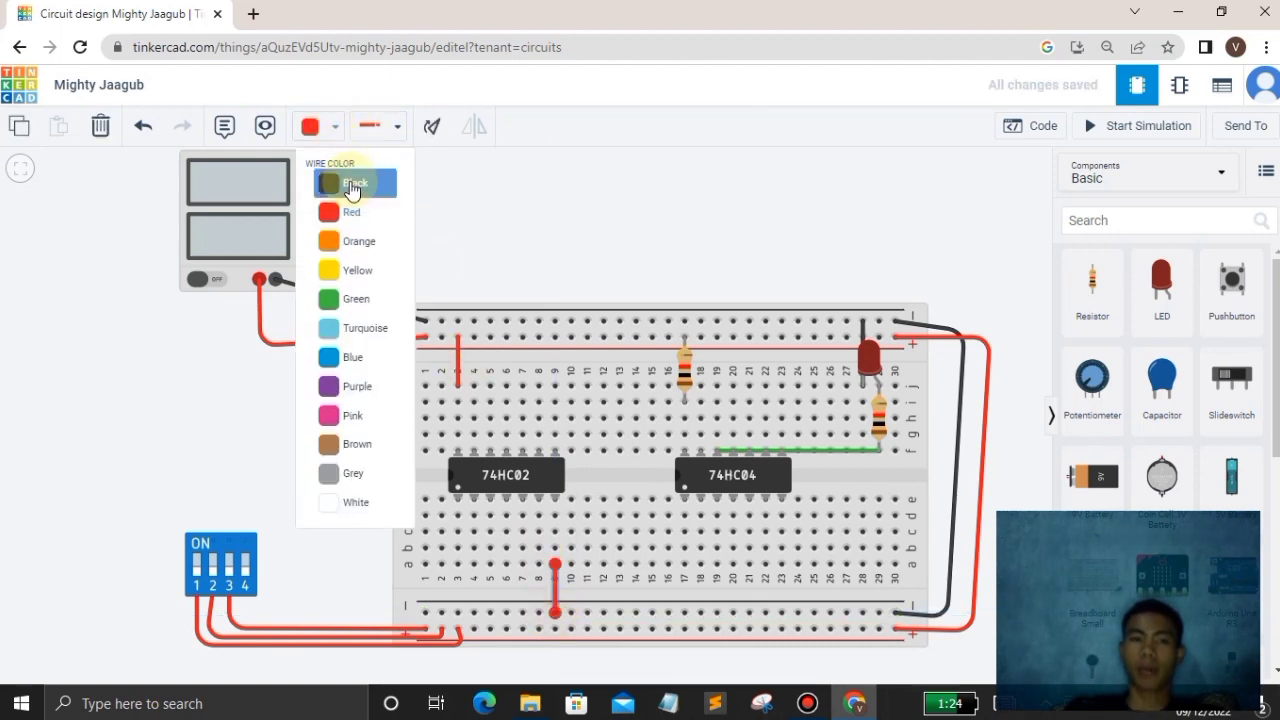
{"action": "left_click", "coordinate": [360, 180]}
{"action": "left_click", "coordinate": [640, 245]}
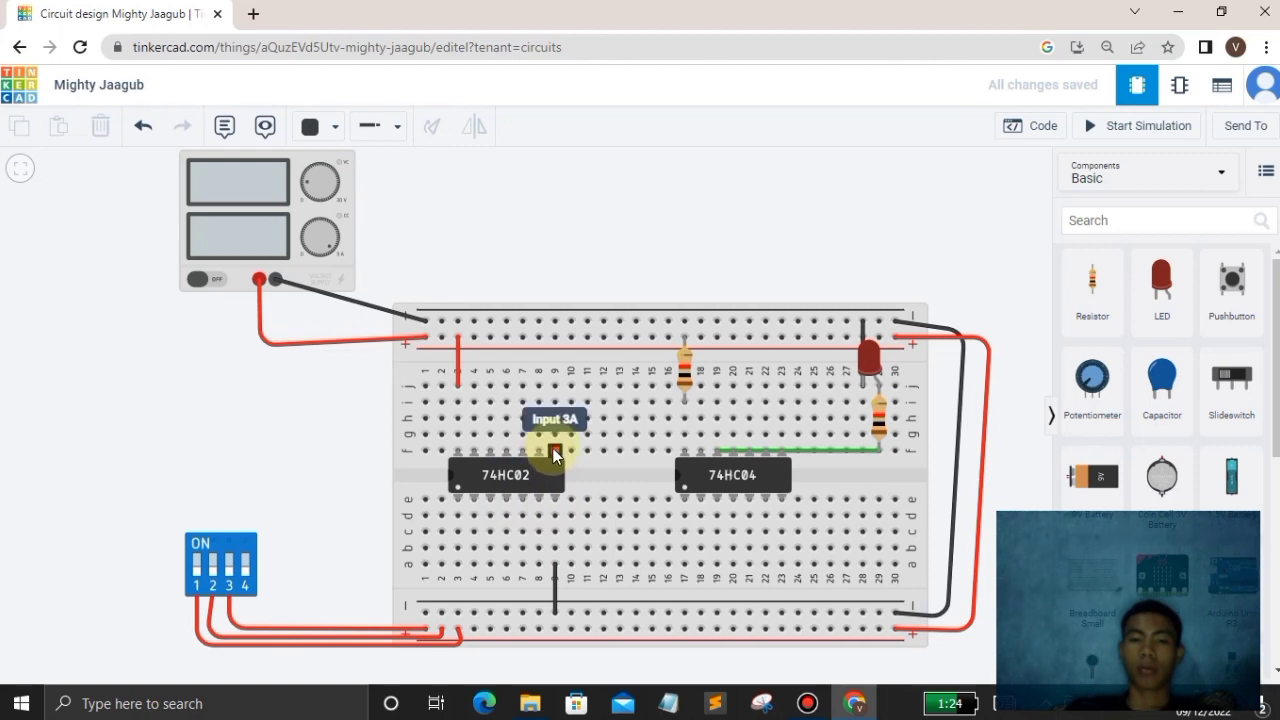
Place a Triple 3-Input NOR gate, found by searching for 7427, above the breadboard and delete the 74HC02 chip
{"action": "left_click", "coordinate": [507, 478]}
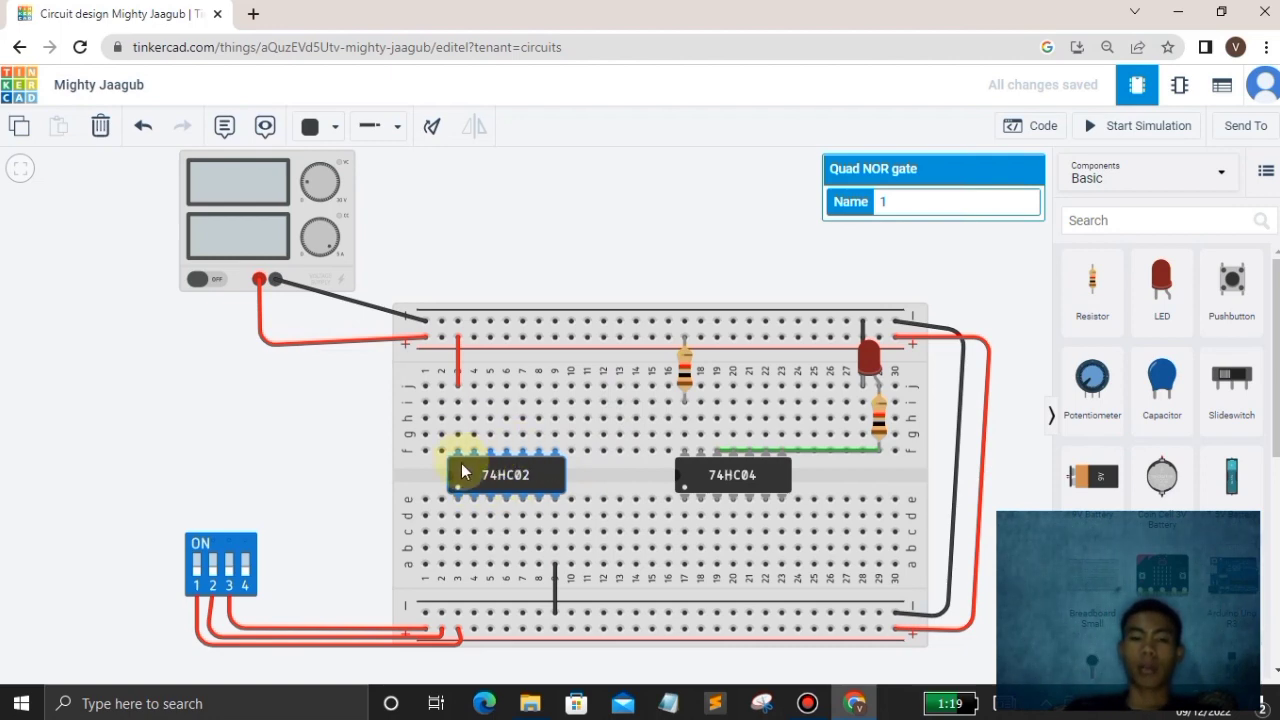
{"action": "left_click", "coordinate": [1096, 222]}
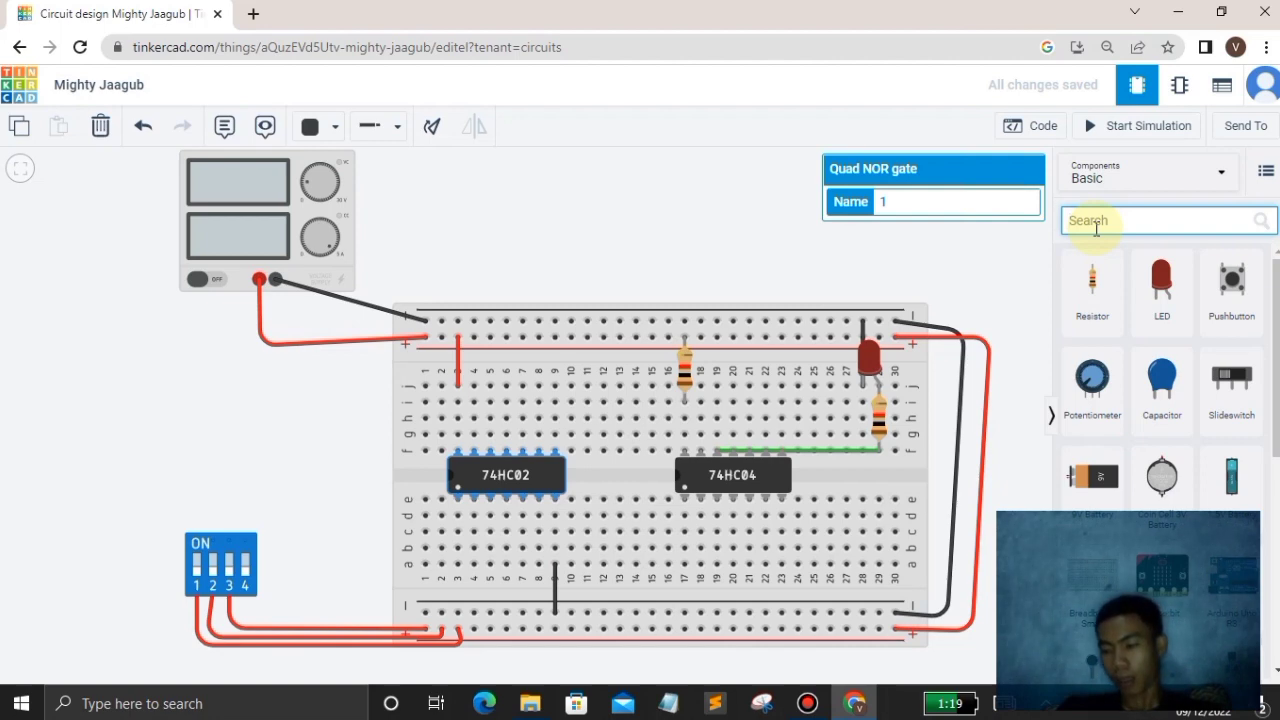
{"action": "type", "text": "7410"}
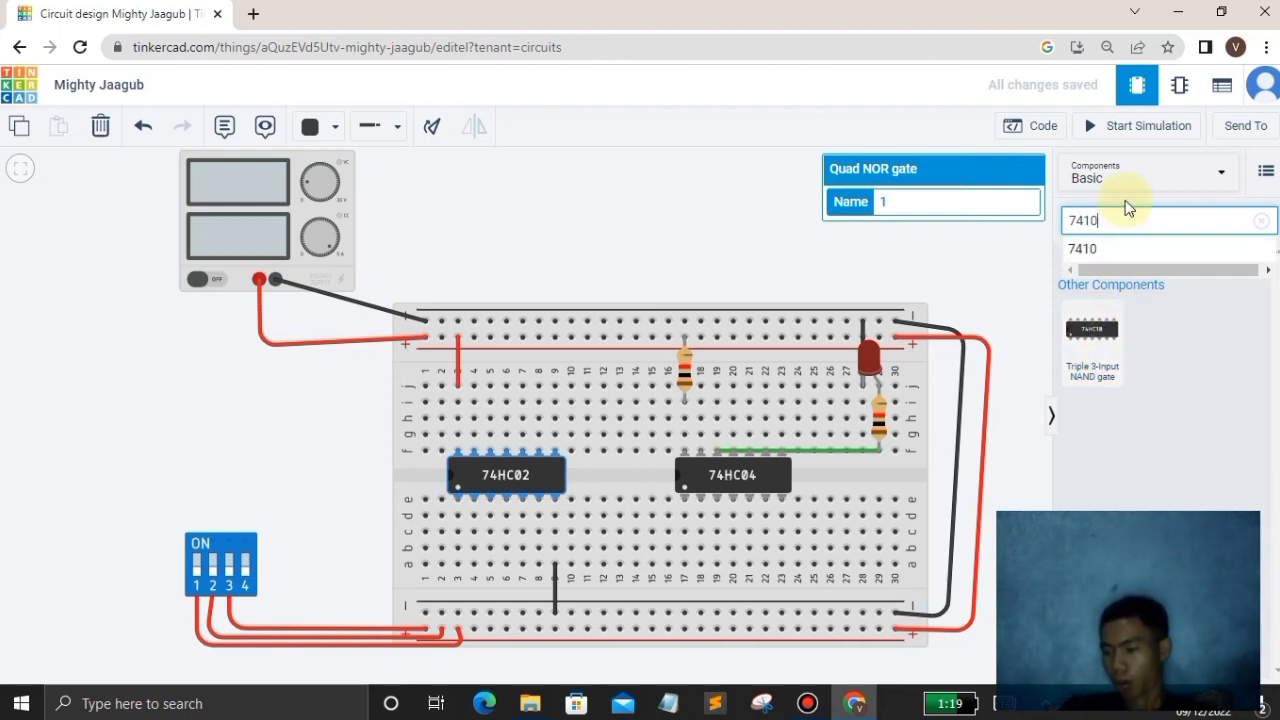
{"action": "key", "text": "BackSpace"}
{"action": "key", "text": "BackSpace"}
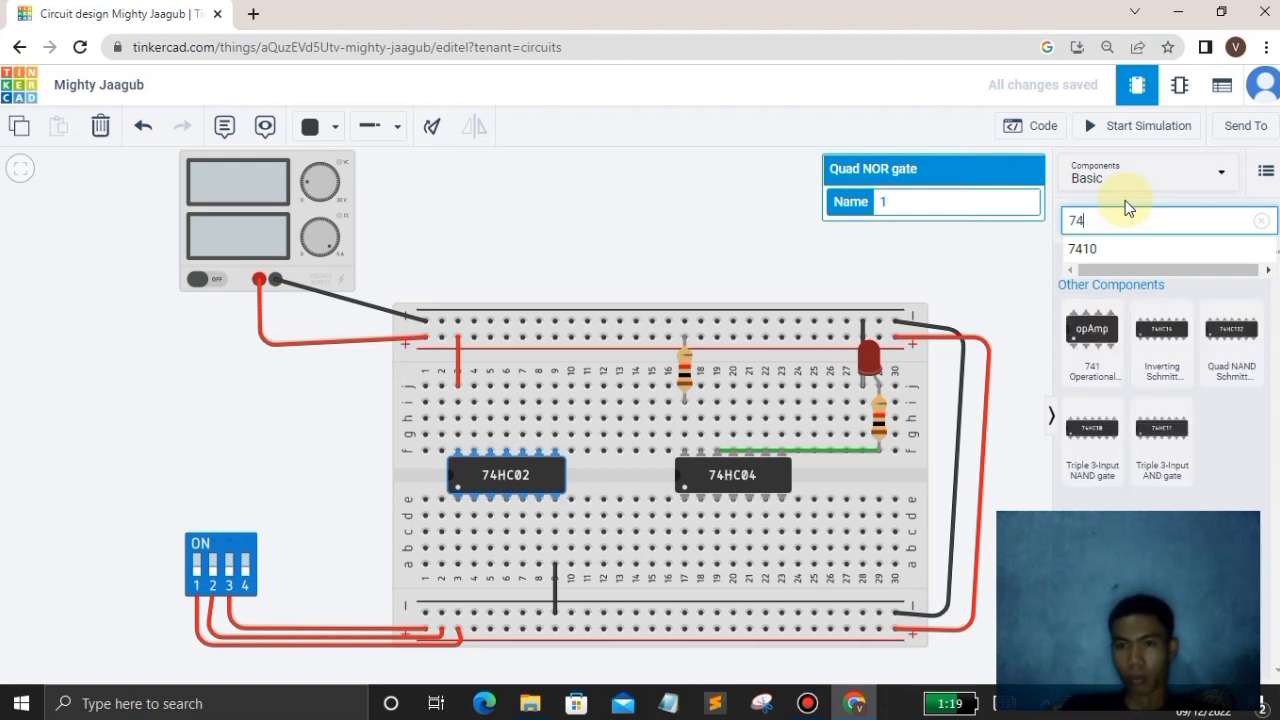
{"action": "type", "text": "27"}
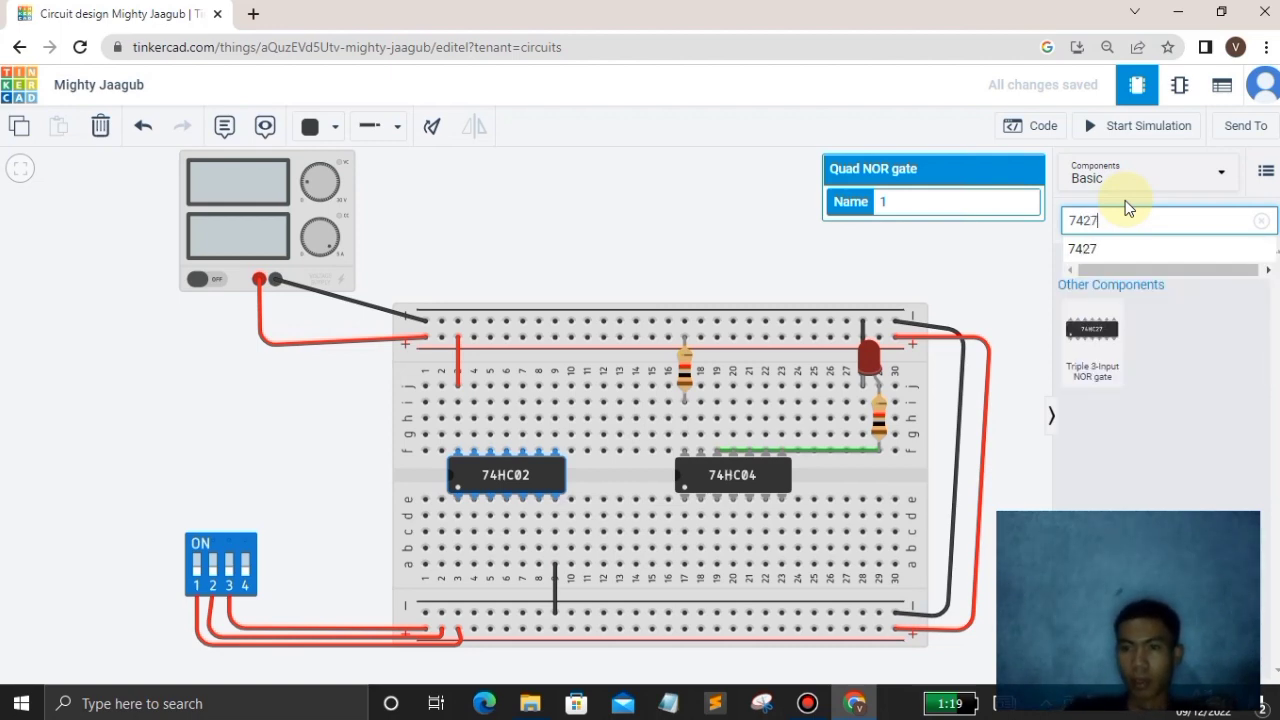
{"action": "left_click_drag", "start_coordinate": [1080, 364], "coordinate": [719, 210]}
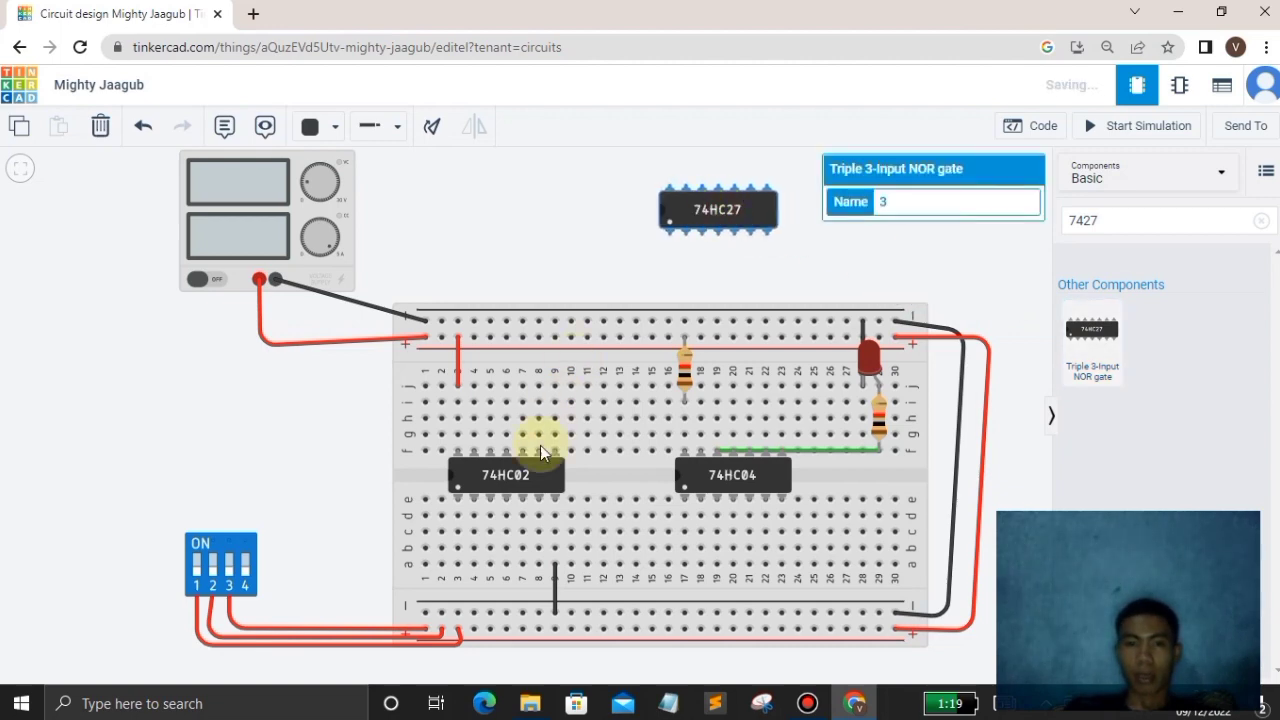
{"action": "left_click", "coordinate": [519, 481]}
{"action": "key", "text": "Delete"}
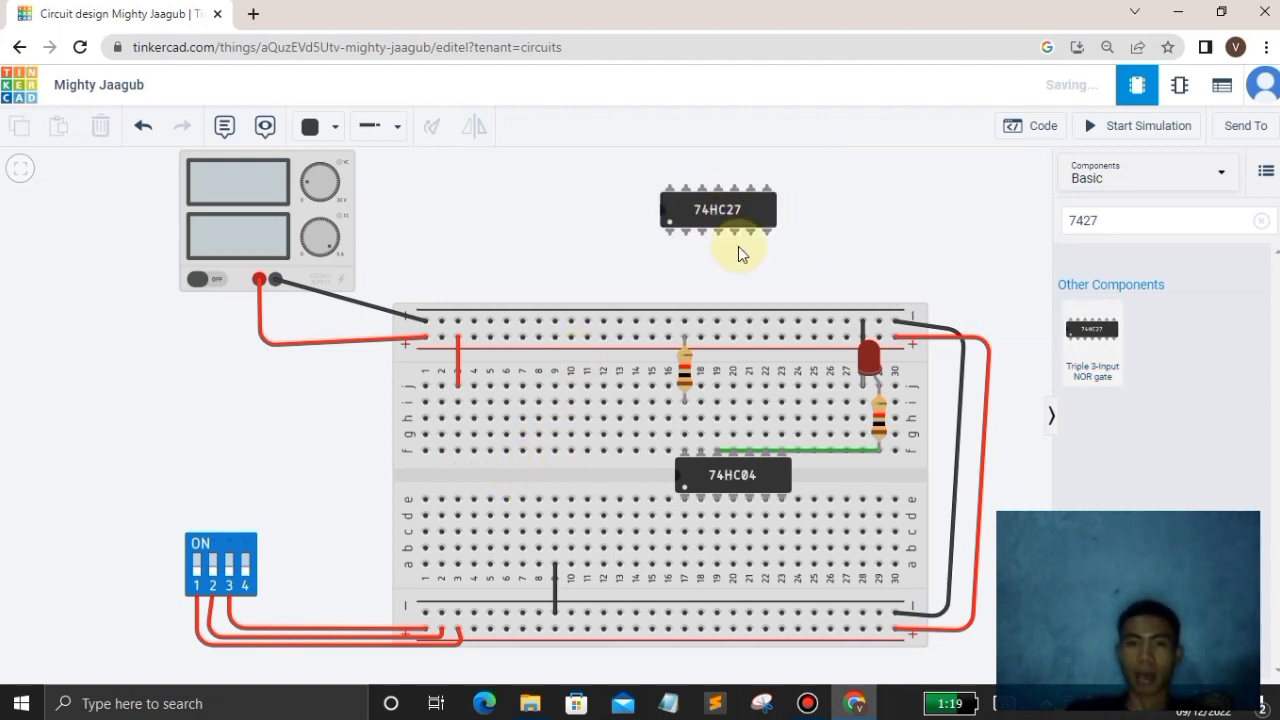
Place the 74HC27 chip across the breadboard's centre gap in columns 3 to 9, aligned with the existing power and ground wires
{"action": "left_click", "coordinate": [700, 204]}
{"action": "left_click_drag", "start_coordinate": [700, 204], "coordinate": [466, 484]}
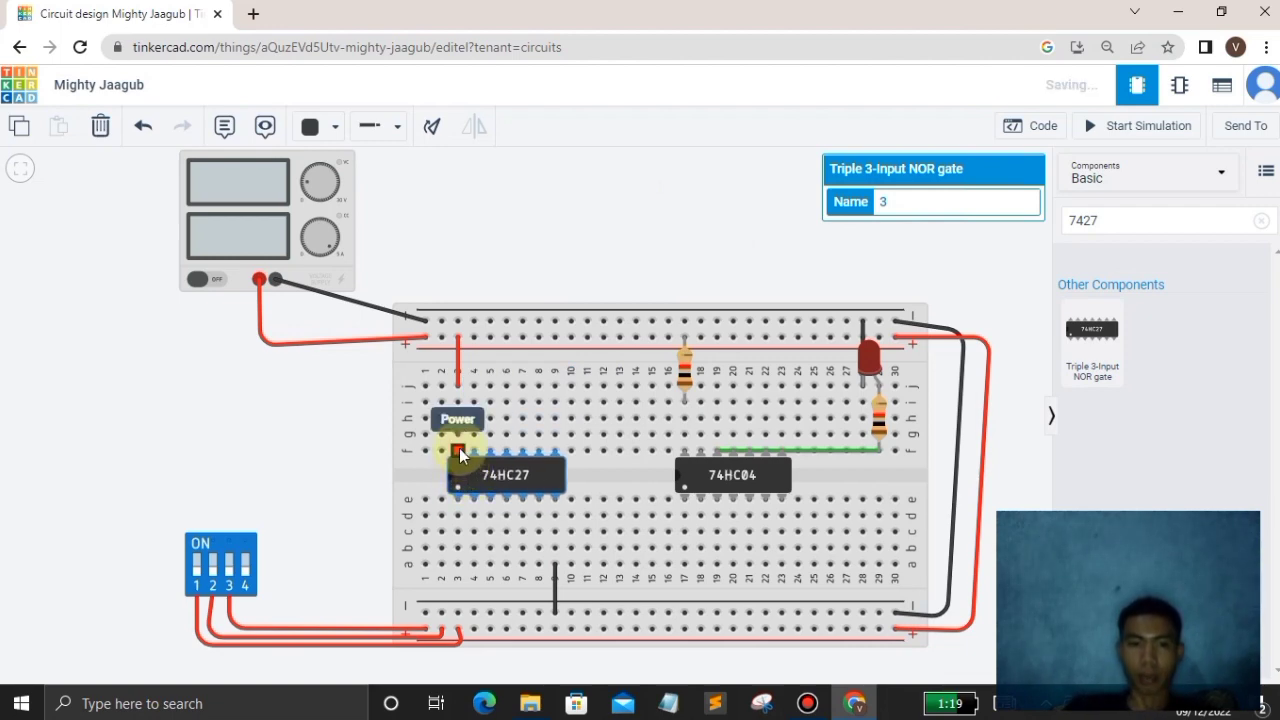
{"action": "left_click", "coordinate": [458, 401]}
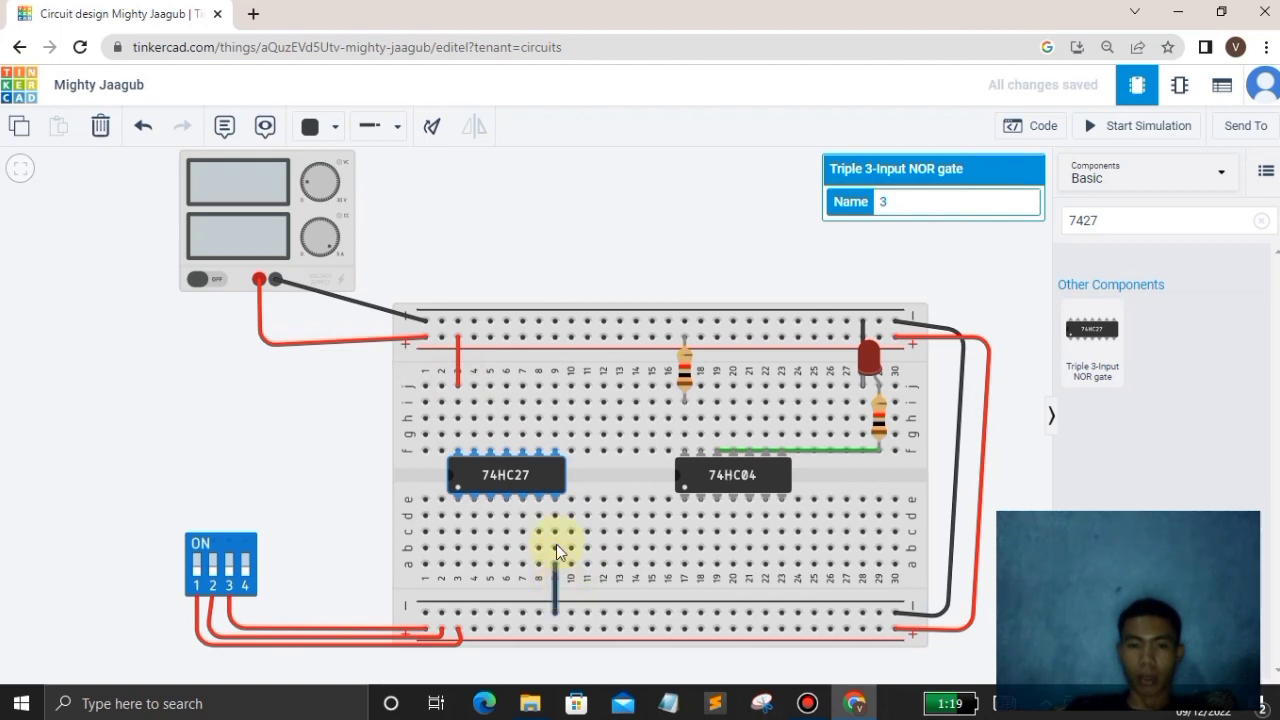
{"action": "left_click", "coordinate": [300, 435]}
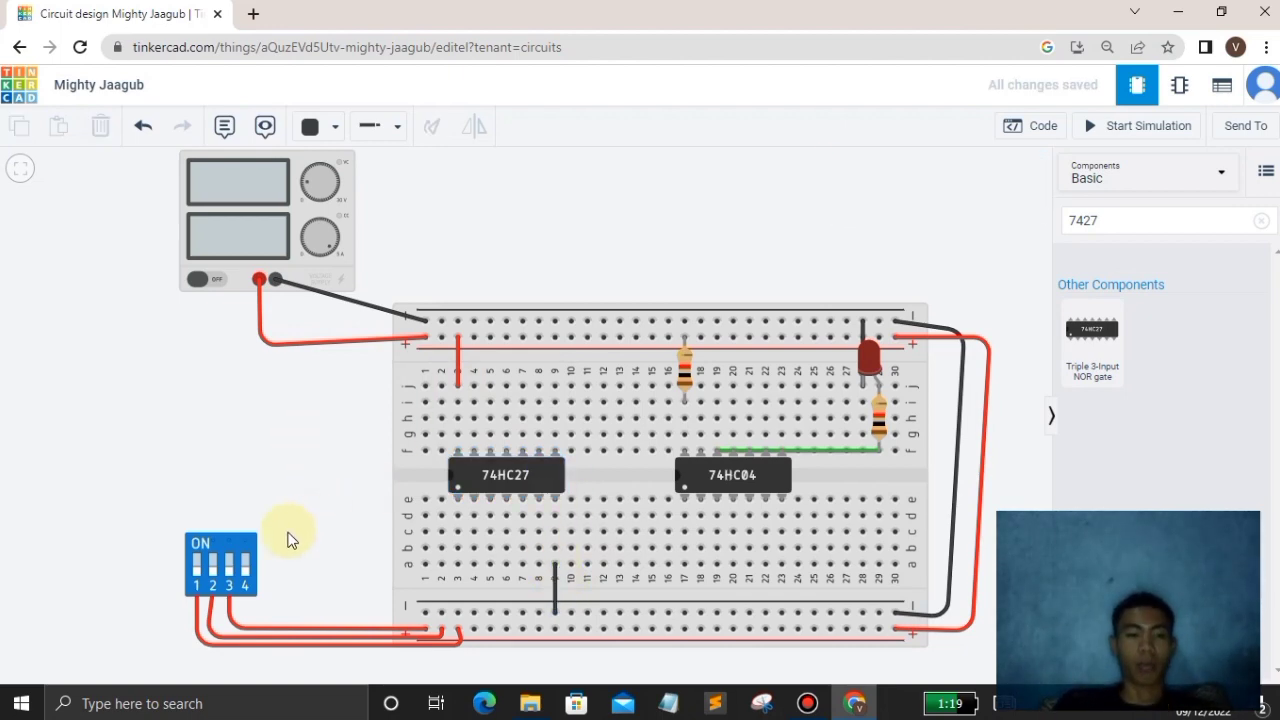
Wire the upper terminal of DIP switch 1 to column 3, row e, the 74HC27's first input
{"action": "left_click", "coordinate": [197, 546]}
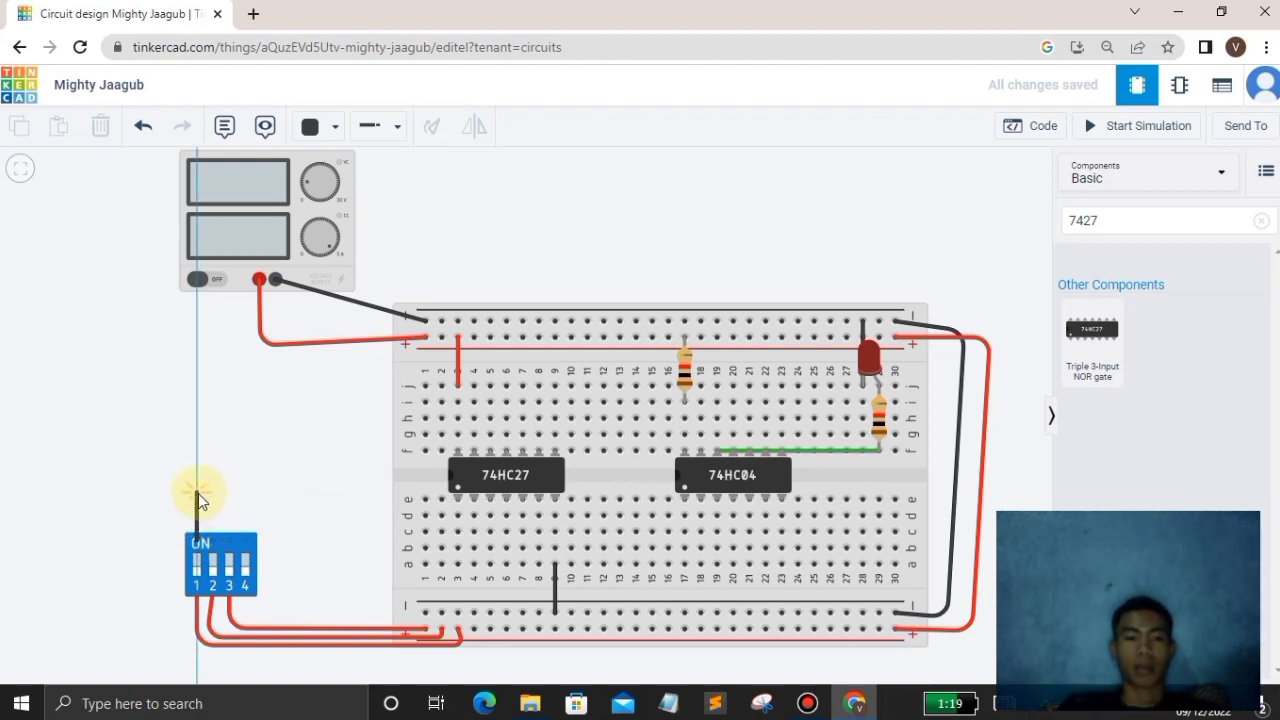
{"action": "left_click", "coordinate": [198, 493]}
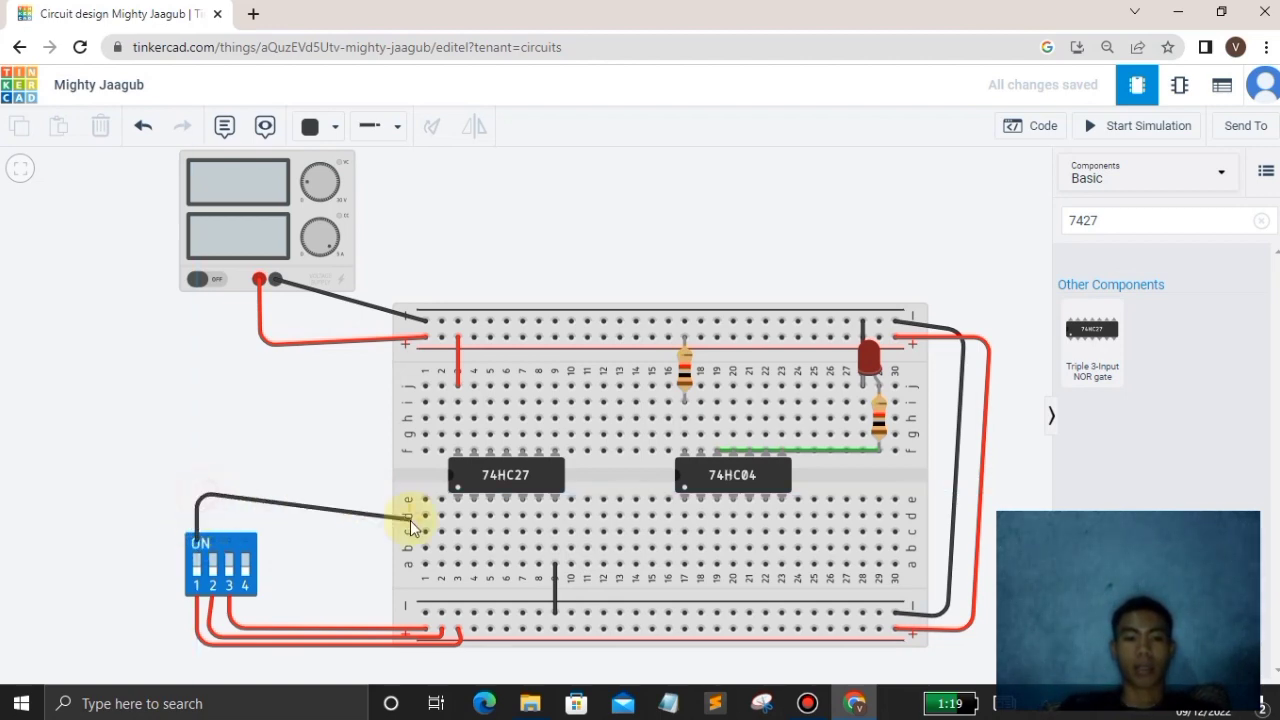
{"action": "left_click", "coordinate": [457, 498]}
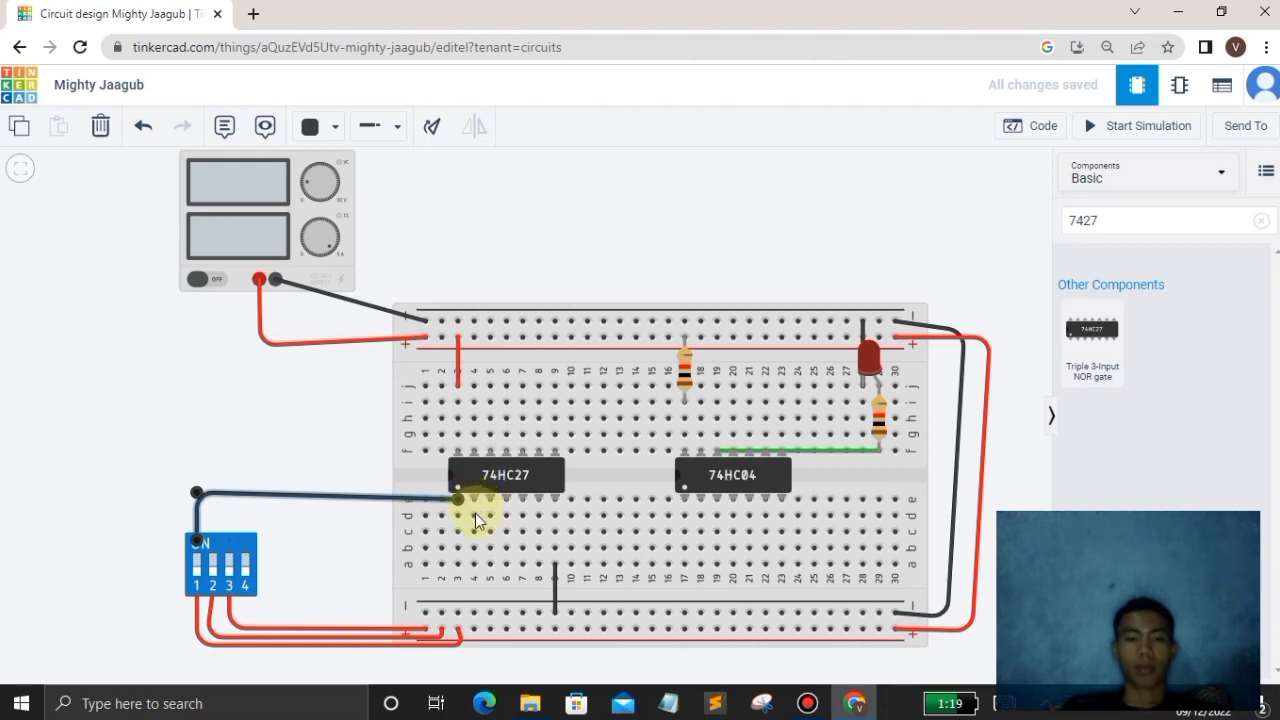
Wire column 4, row d, below the 74HC27 to the upper terminal of DIP switch 2
{"action": "left_click", "coordinate": [474, 515]}
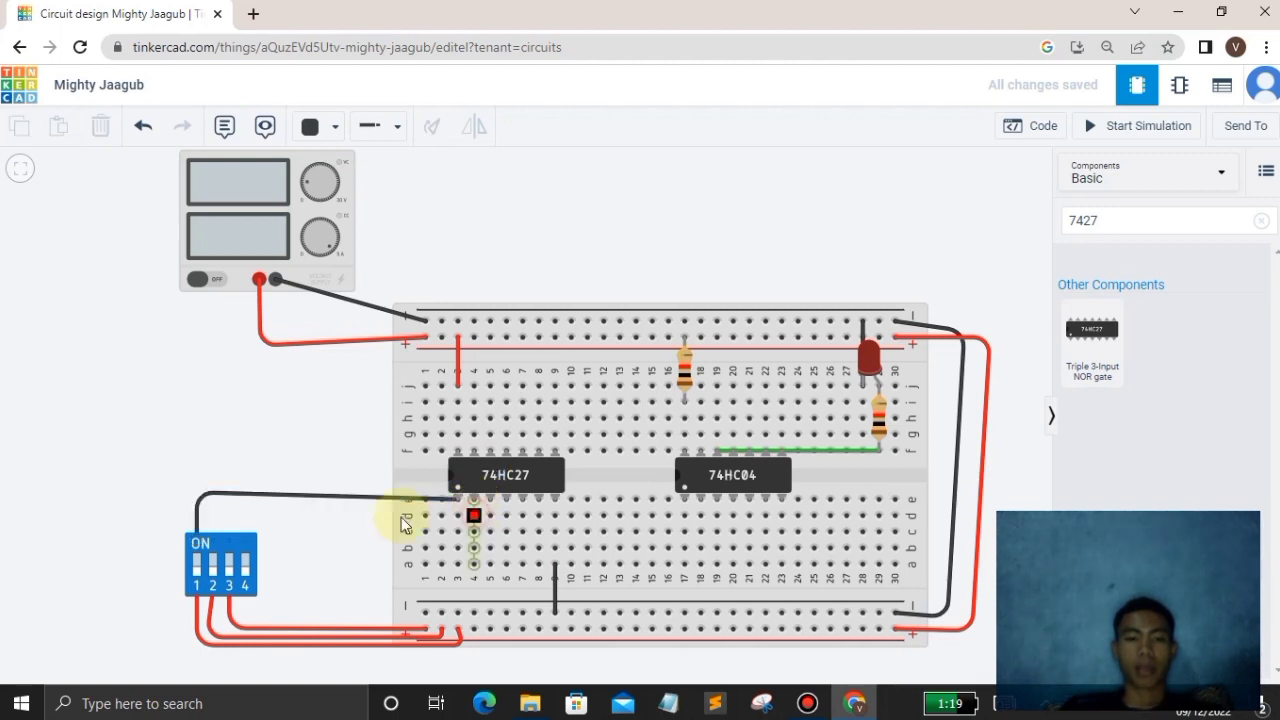
{"action": "left_click", "coordinate": [213, 516]}
{"action": "left_click", "coordinate": [210, 535]}
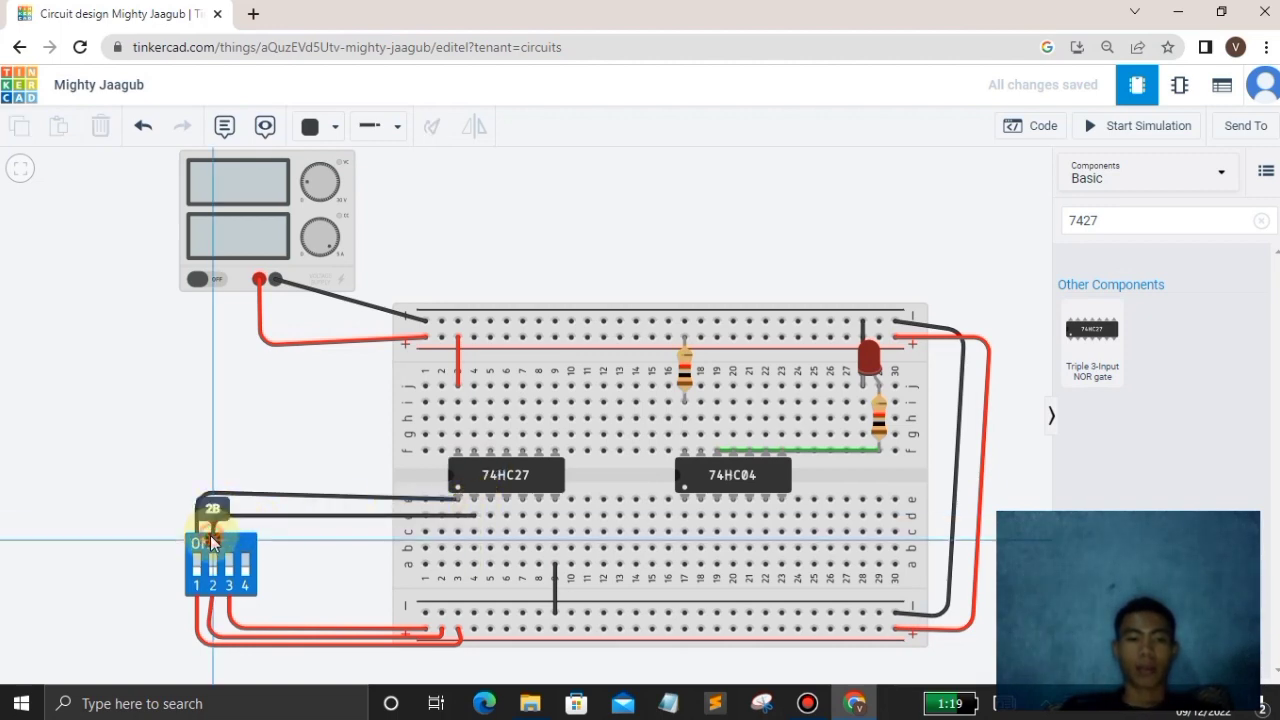
Wire column 4, row g, above the 74HC27 to the upper terminal of DIP switch 3
{"action": "left_click", "coordinate": [473, 435]}
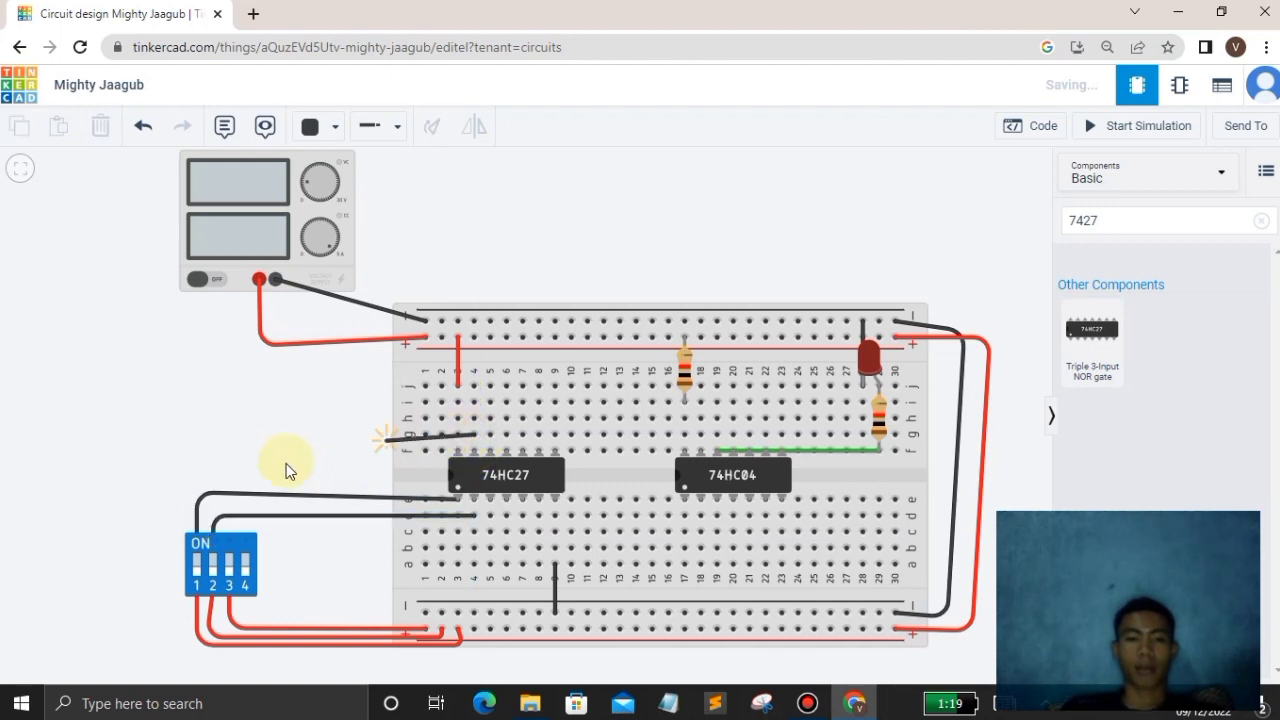
{"action": "left_click", "coordinate": [227, 435]}
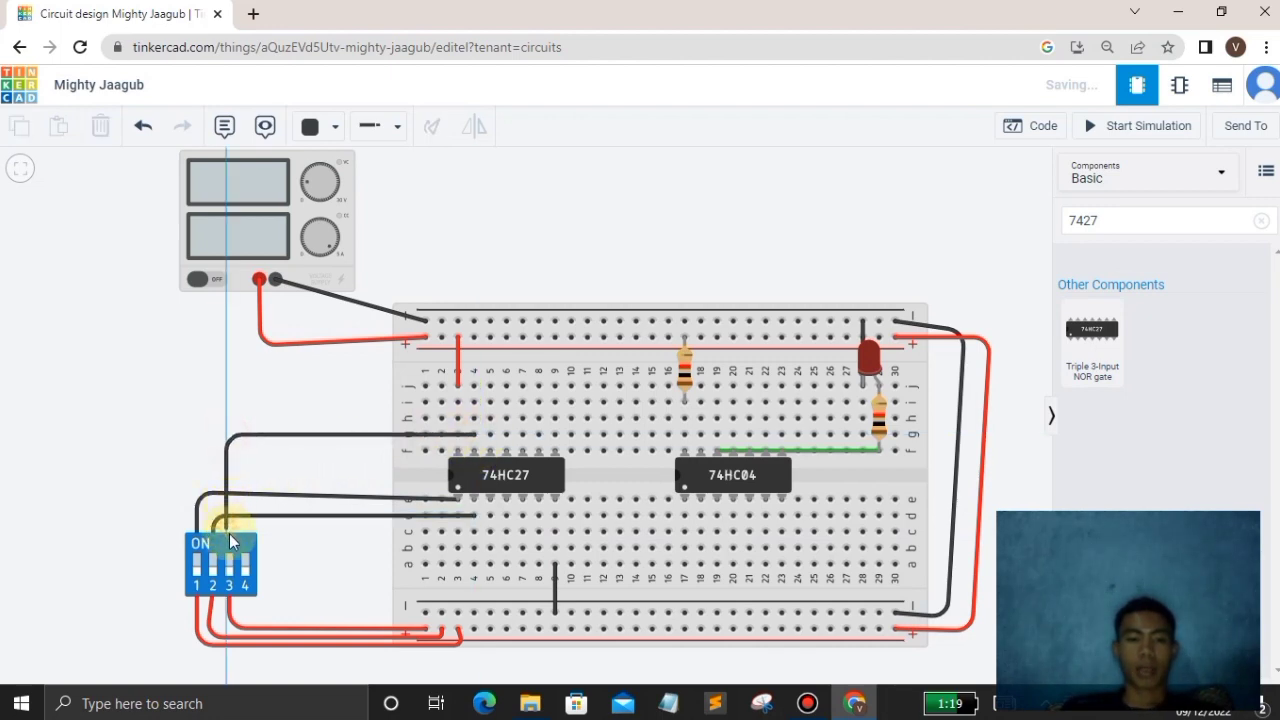
{"action": "left_click", "coordinate": [229, 533]}
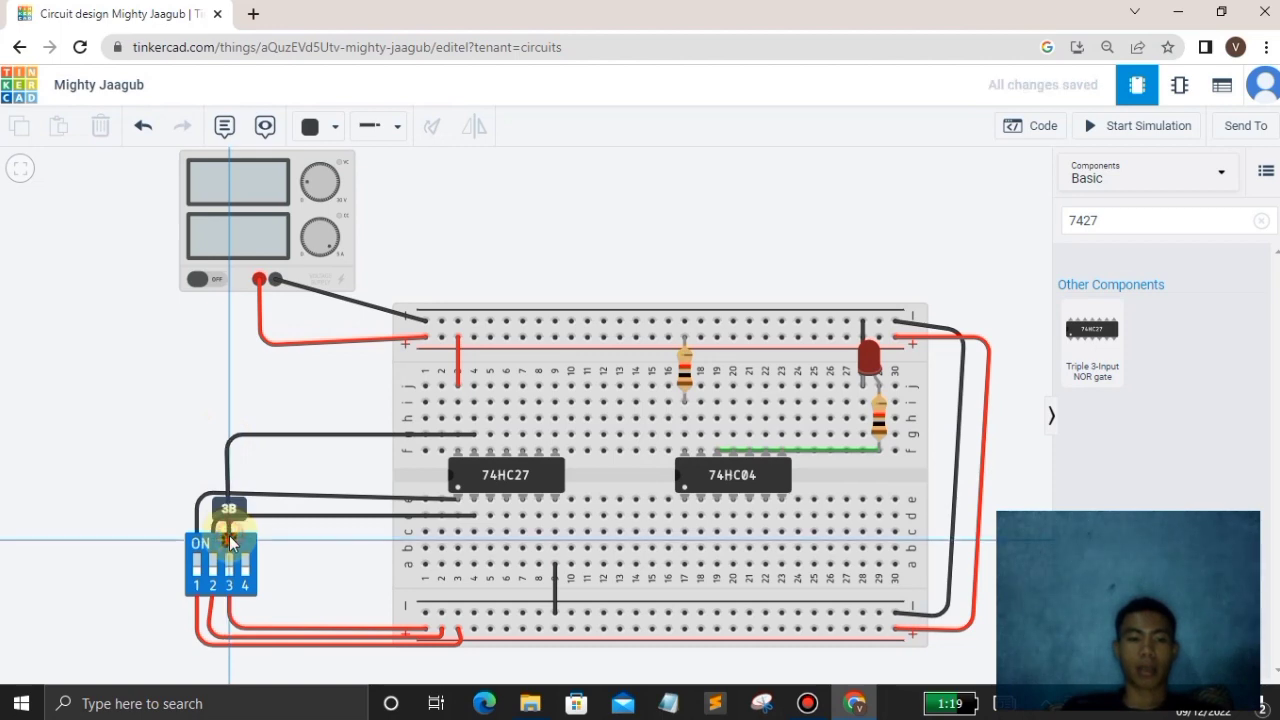
{"action": "left_click", "coordinate": [270, 594]}
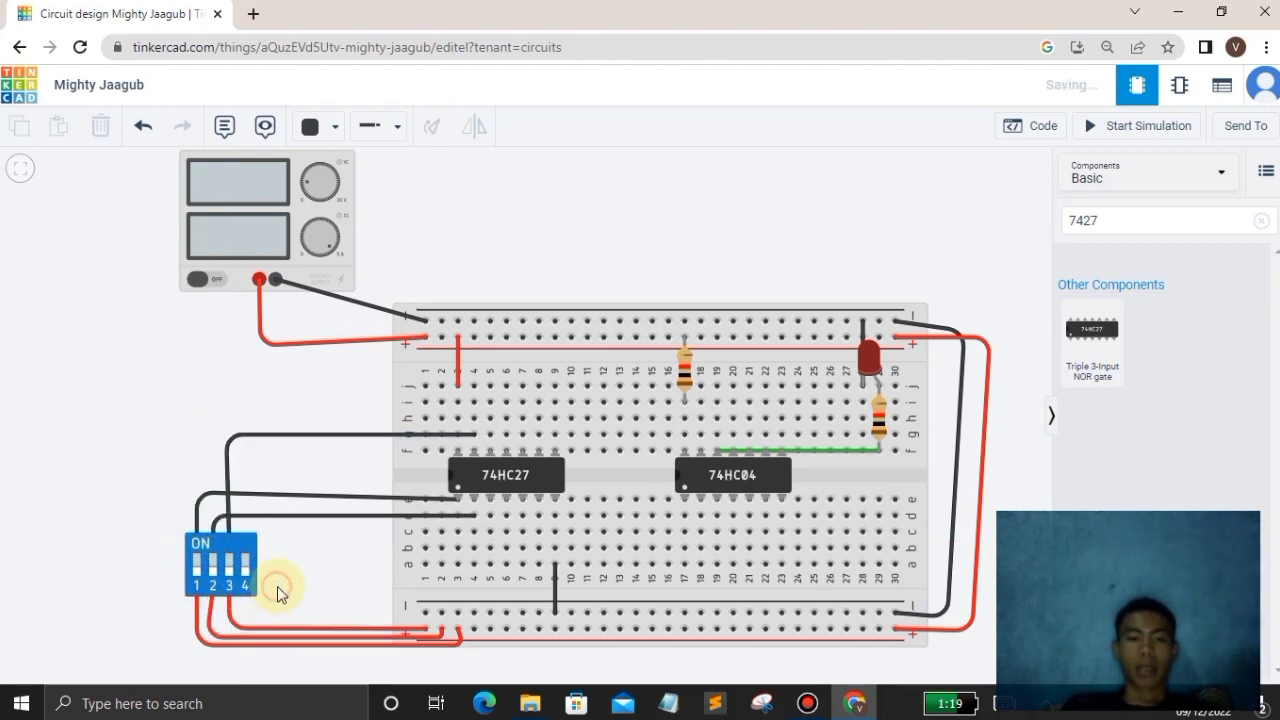
Wire the 74HC27's output in column 5, row g, to the 74HC04's Input 6 in column 18, row g
{"action": "left_click", "coordinate": [490, 434]}
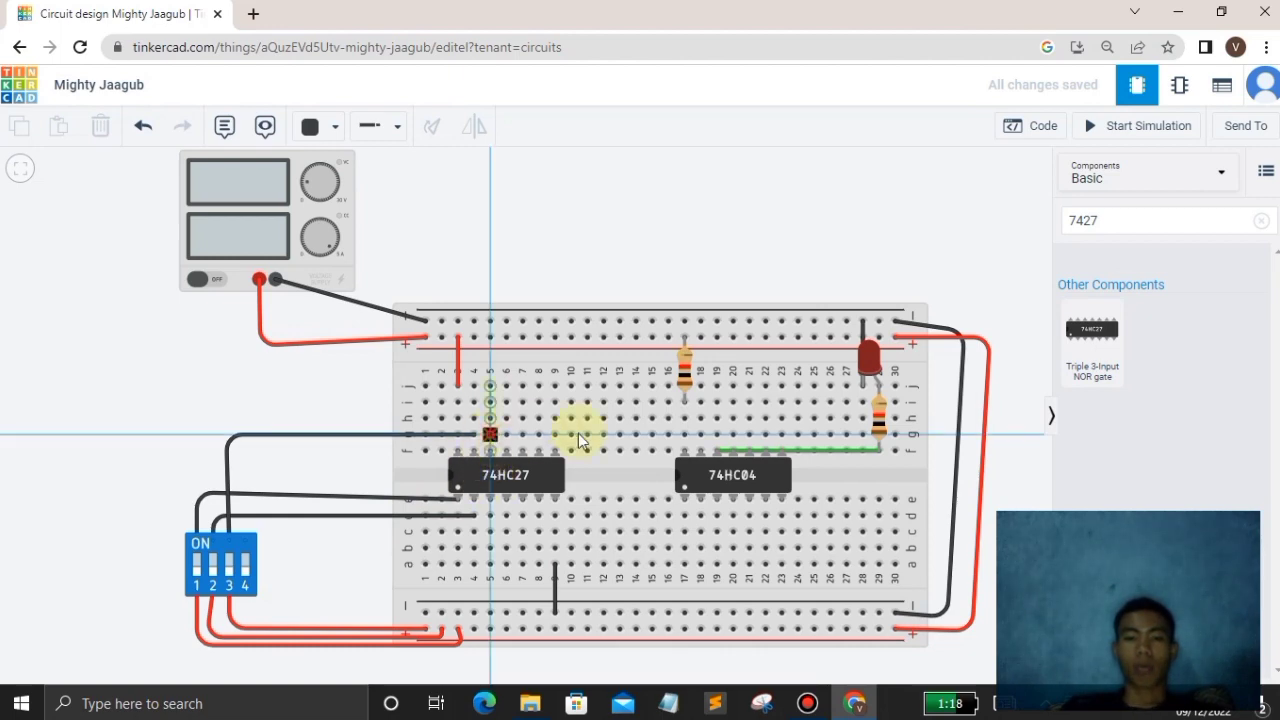
{"action": "left_click", "coordinate": [700, 434]}
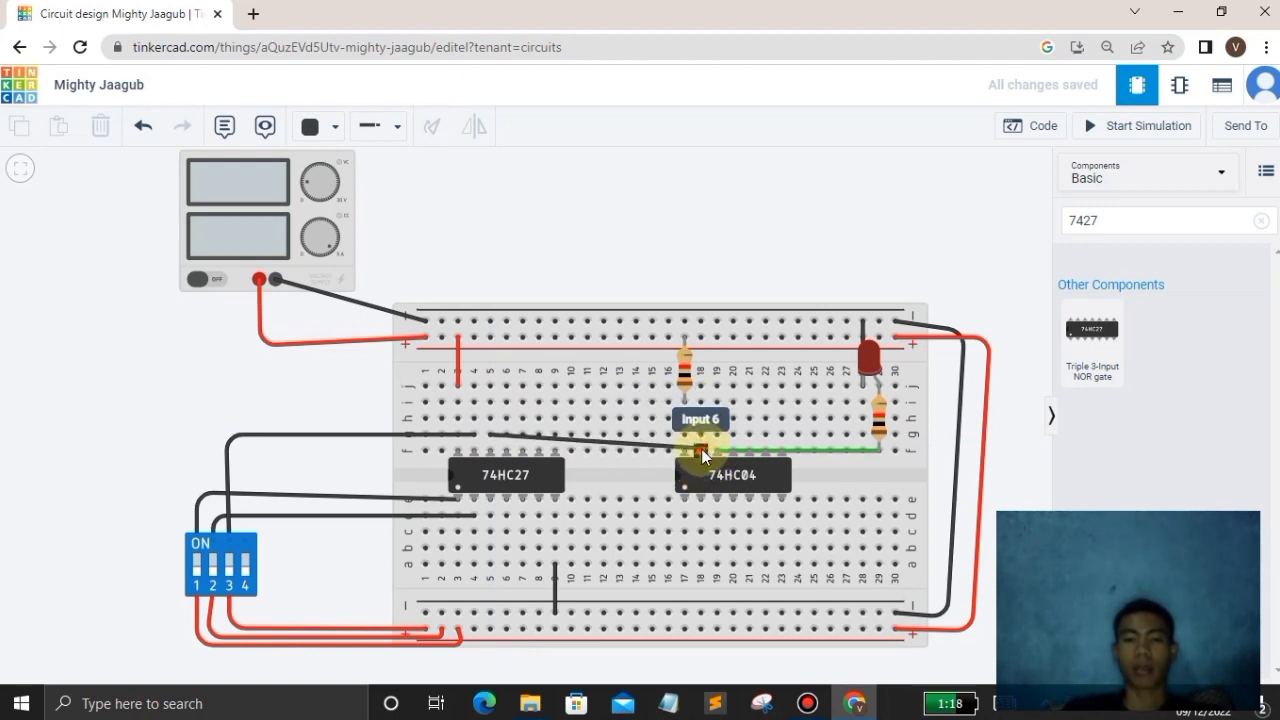
{"action": "left_click", "coordinate": [701, 437]}
{"action": "left_click", "coordinate": [660, 251]}
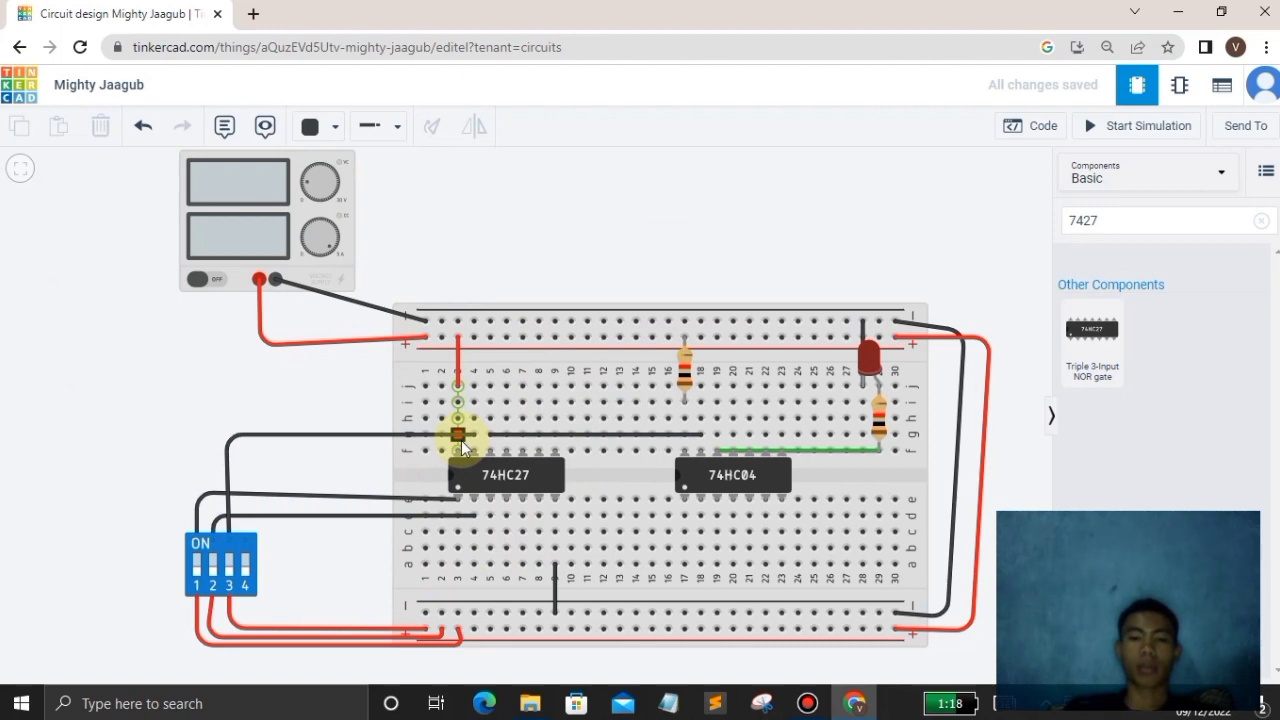
Simulate the circuit while toggling DIP switches 1, 2 and 3 to check the LED, and stop the simulation
{"action": "left_click", "coordinate": [1090, 143]}
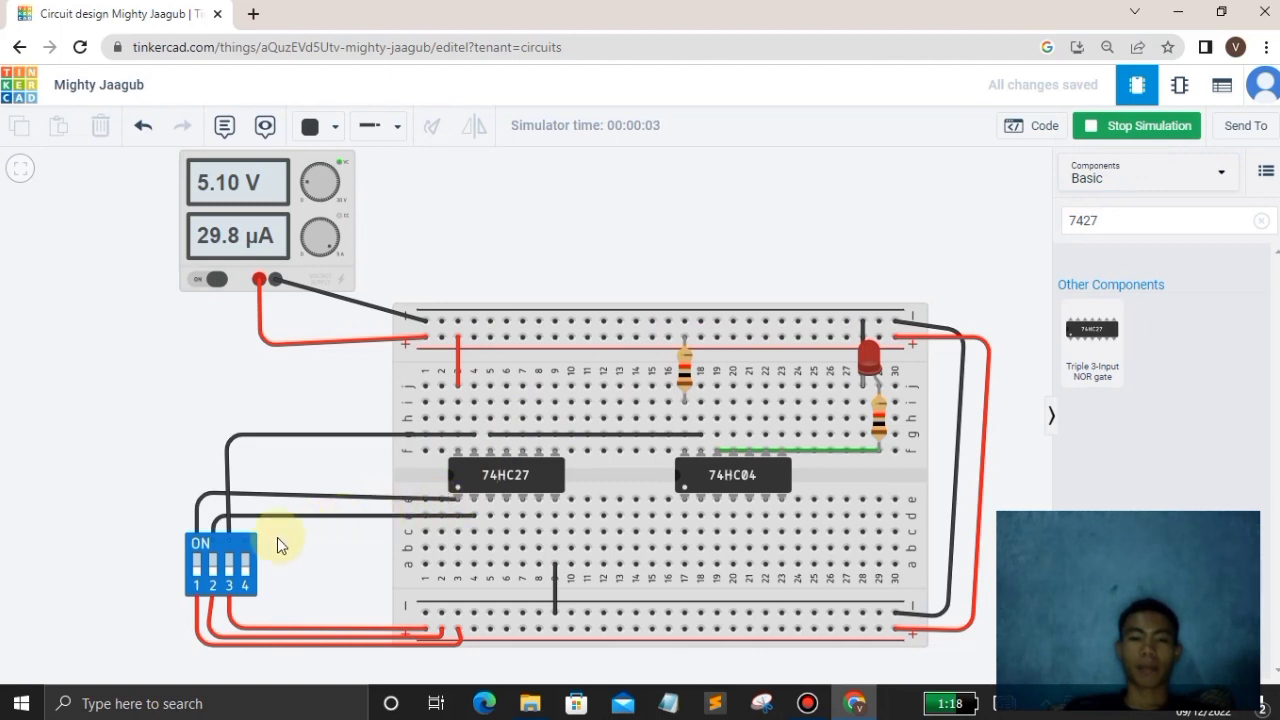
{"action": "left_click", "coordinate": [202, 563]}
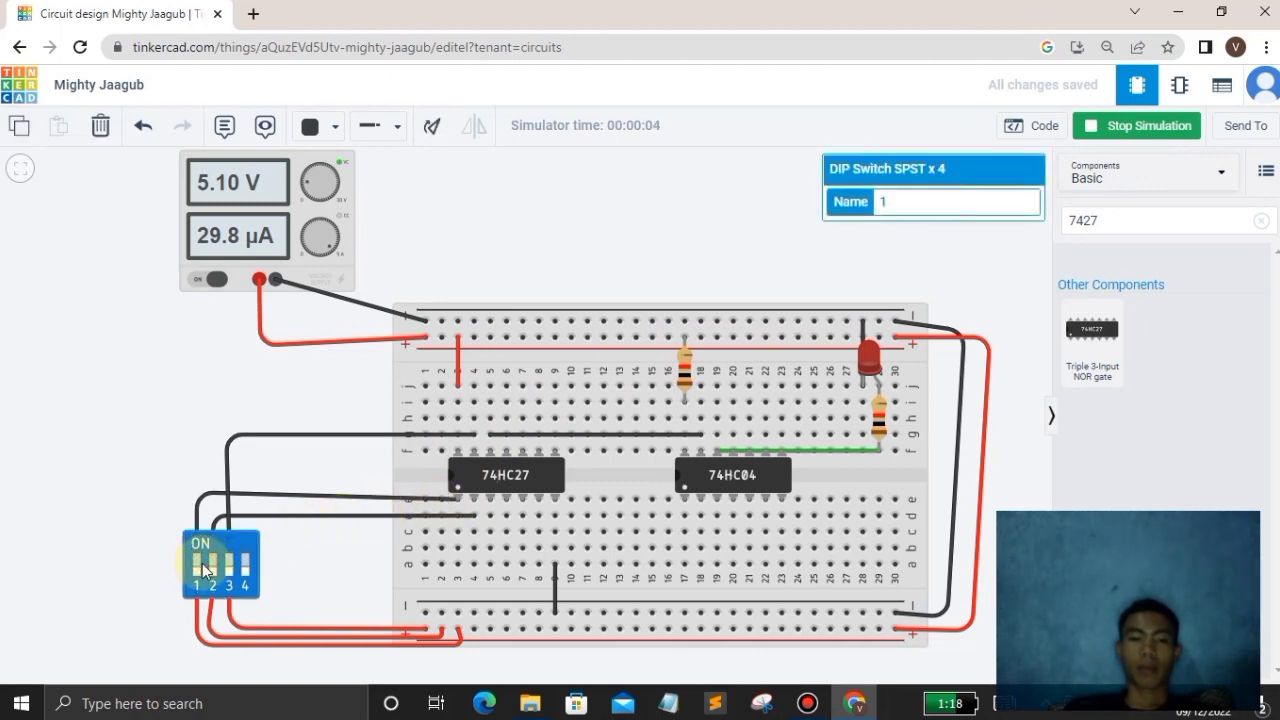
{"action": "left_click", "coordinate": [198, 571]}
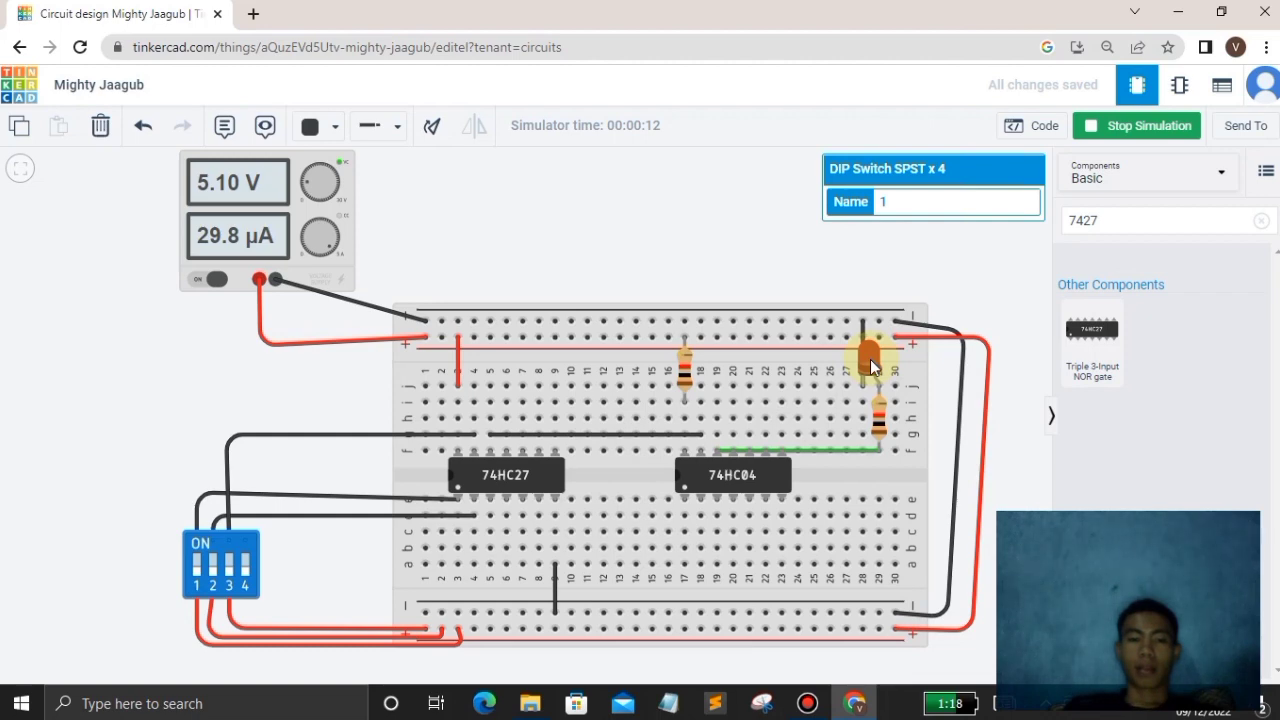
{"action": "left_click", "coordinate": [194, 567]}
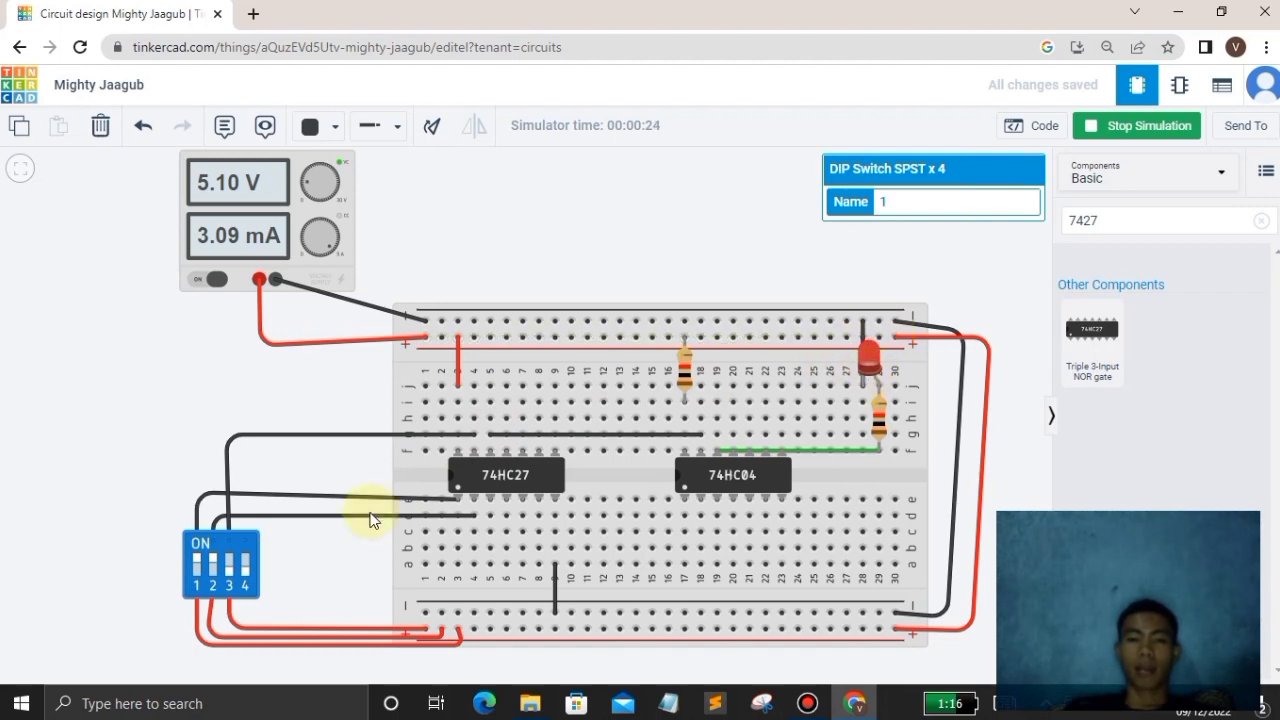
{"action": "left_click", "coordinate": [220, 566]}
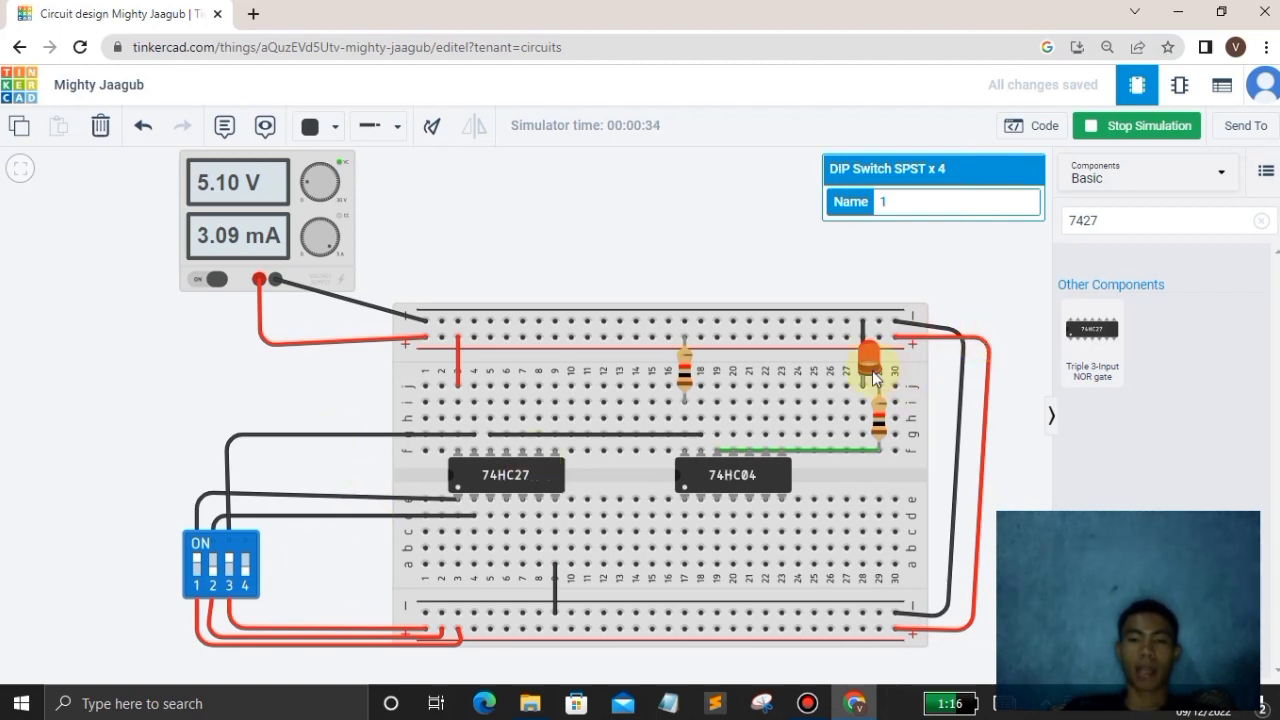
{"action": "left_click", "coordinate": [231, 563]}
{"action": "left_click", "coordinate": [197, 560]}
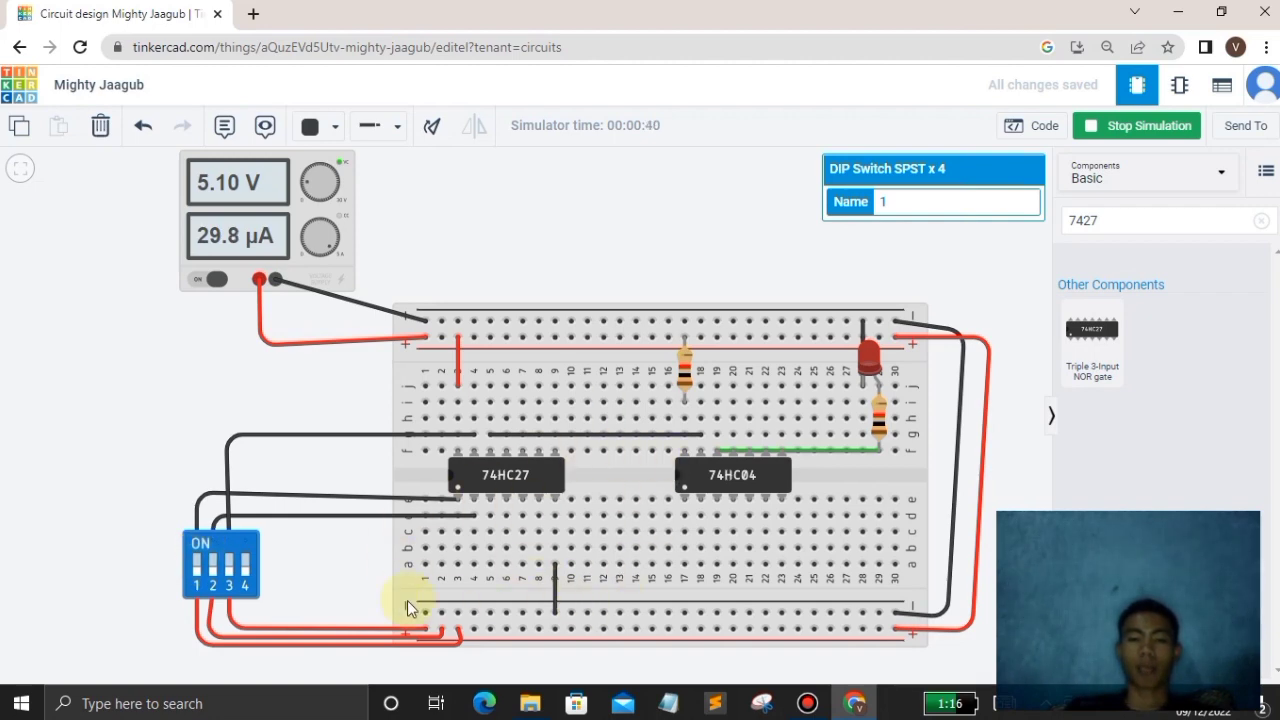
{"action": "left_click", "coordinate": [1105, 125]}
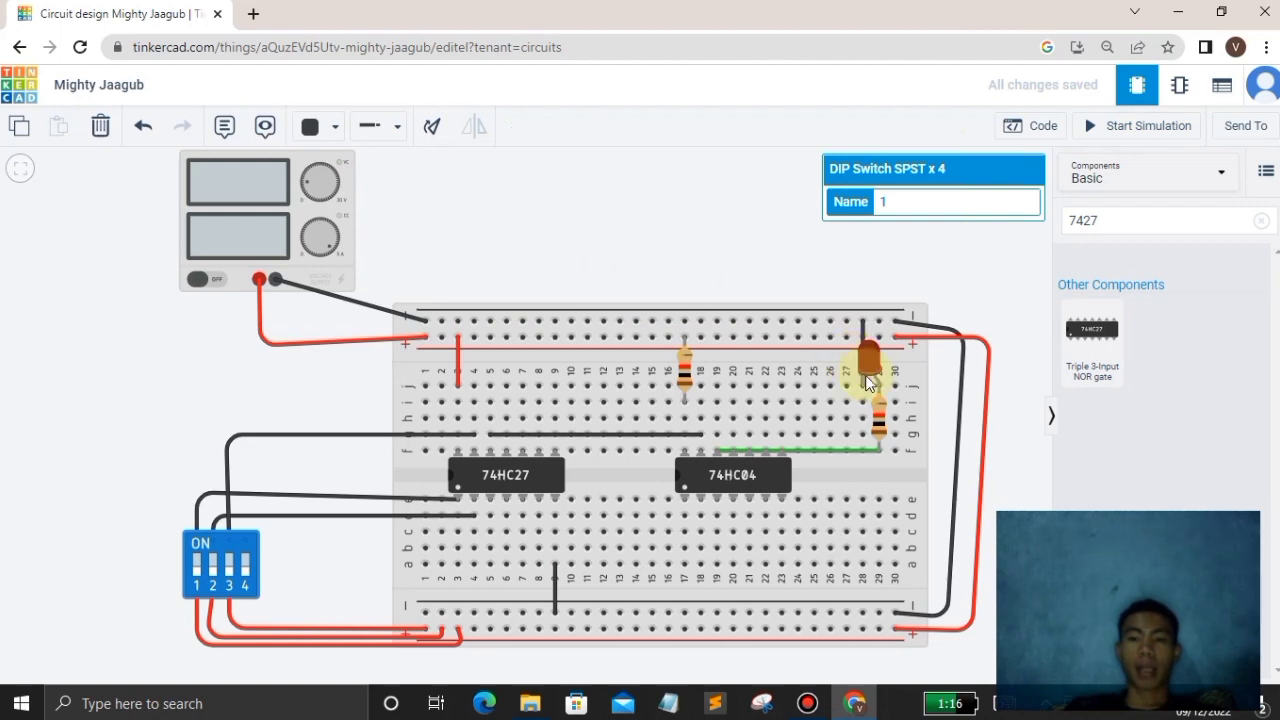
{"action": "left_click", "coordinate": [1106, 126]}
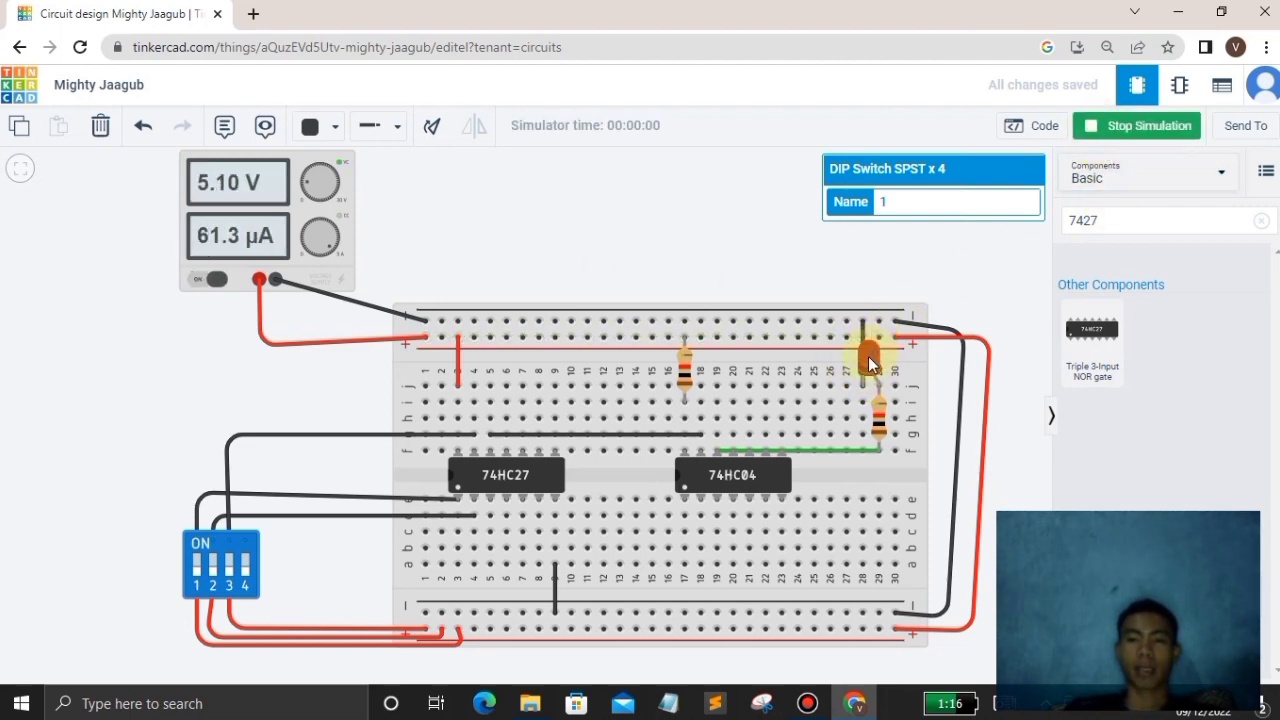
{"action": "left_click", "coordinate": [1103, 126]}
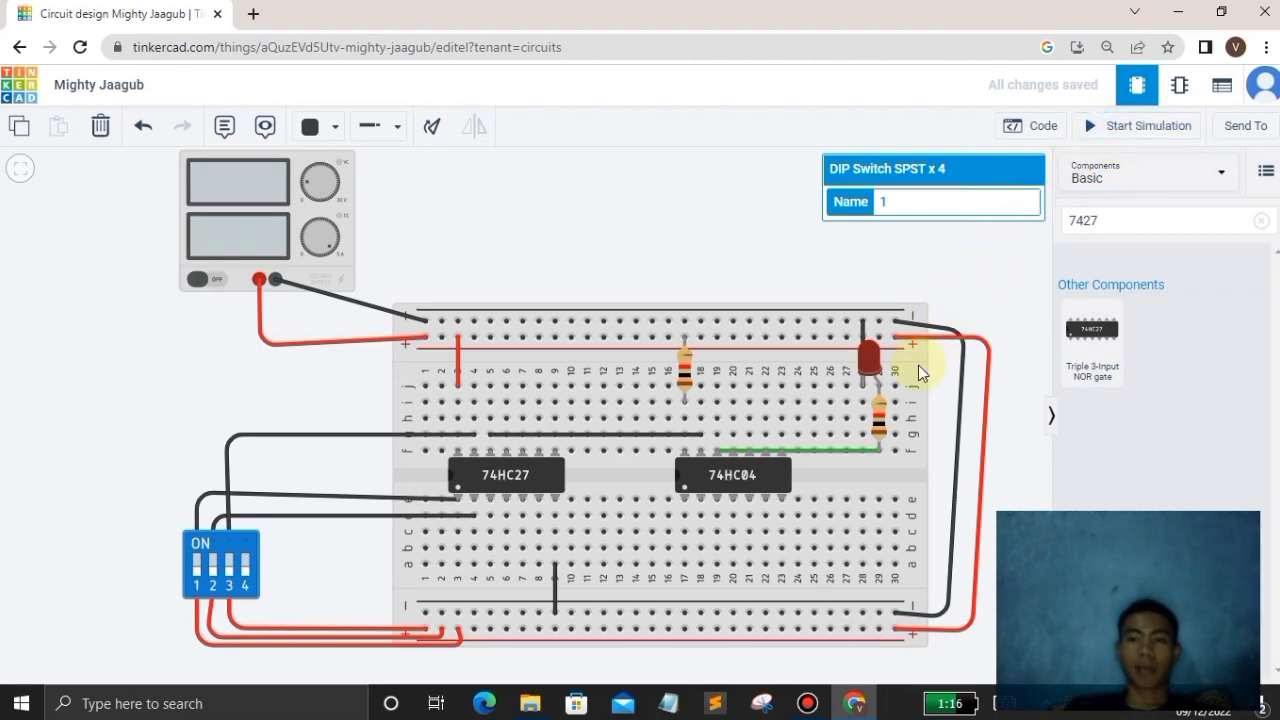
Set the resistor in series with the LED to 2 kΩ and start the simulation
{"action": "left_click", "coordinate": [877, 411]}
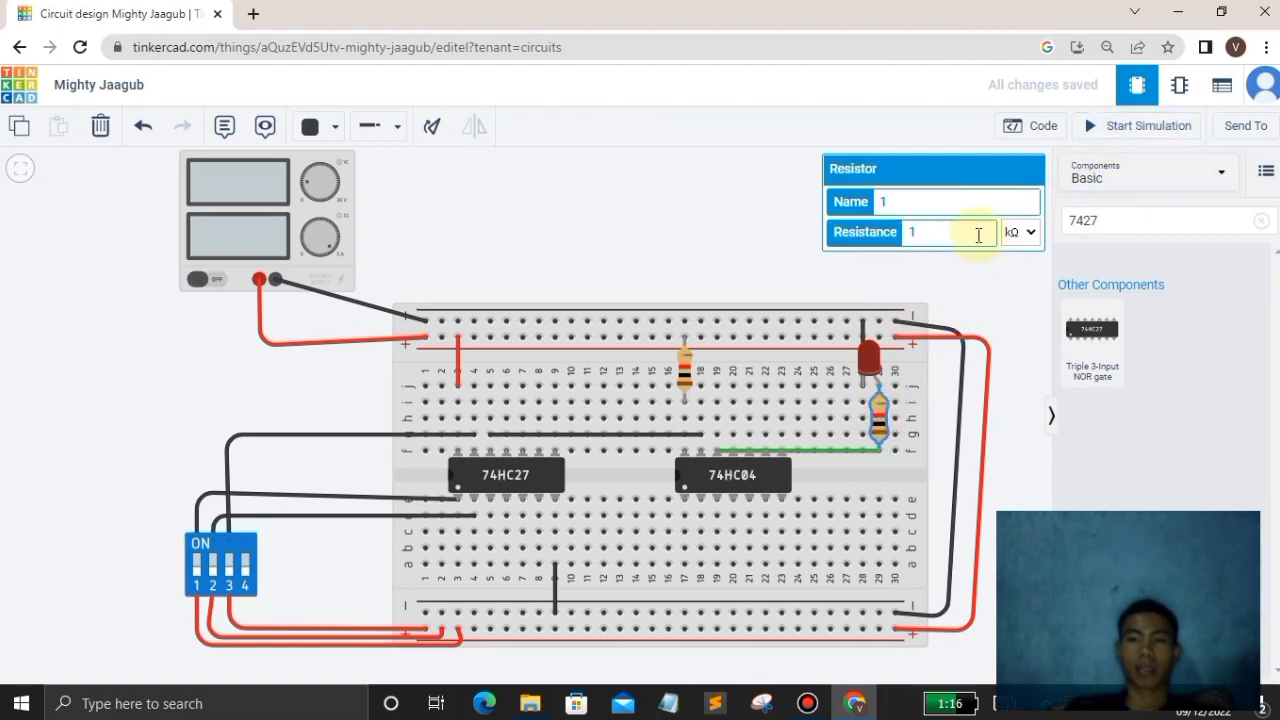
{"action": "key", "text": "BackSpace"}
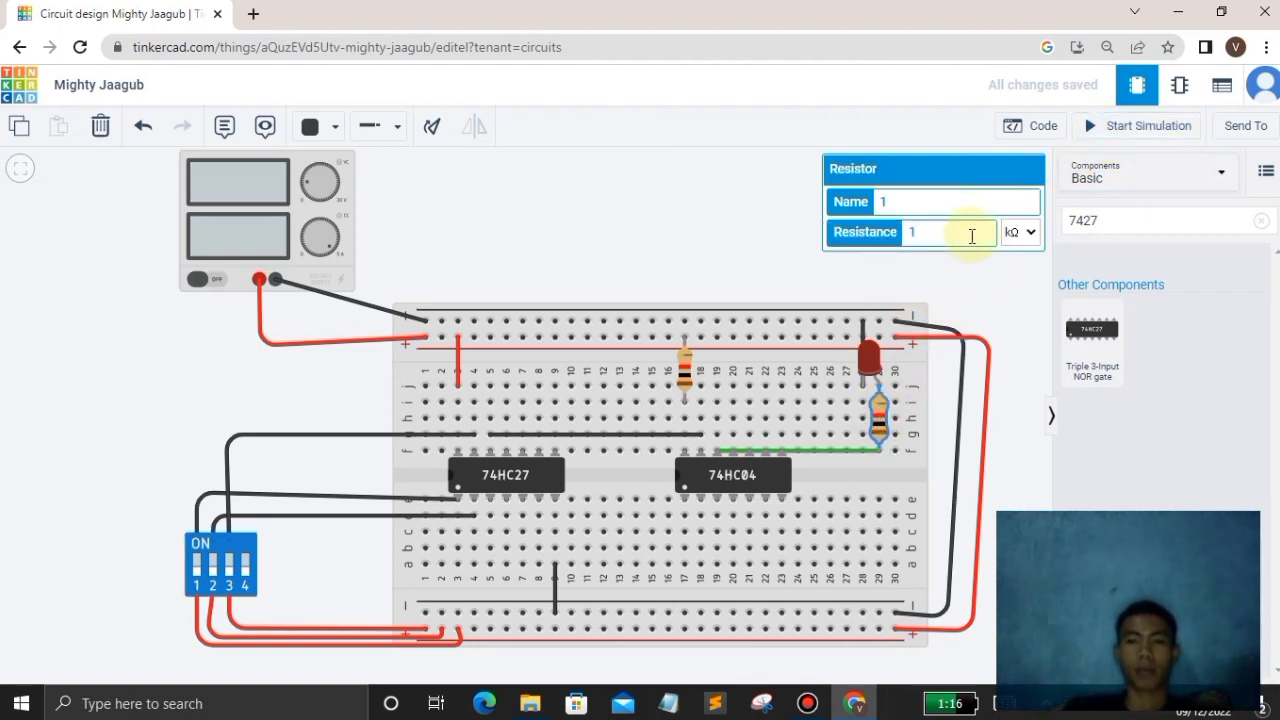
{"action": "type", "text": "2"}
{"action": "left_click", "coordinate": [1005, 296]}
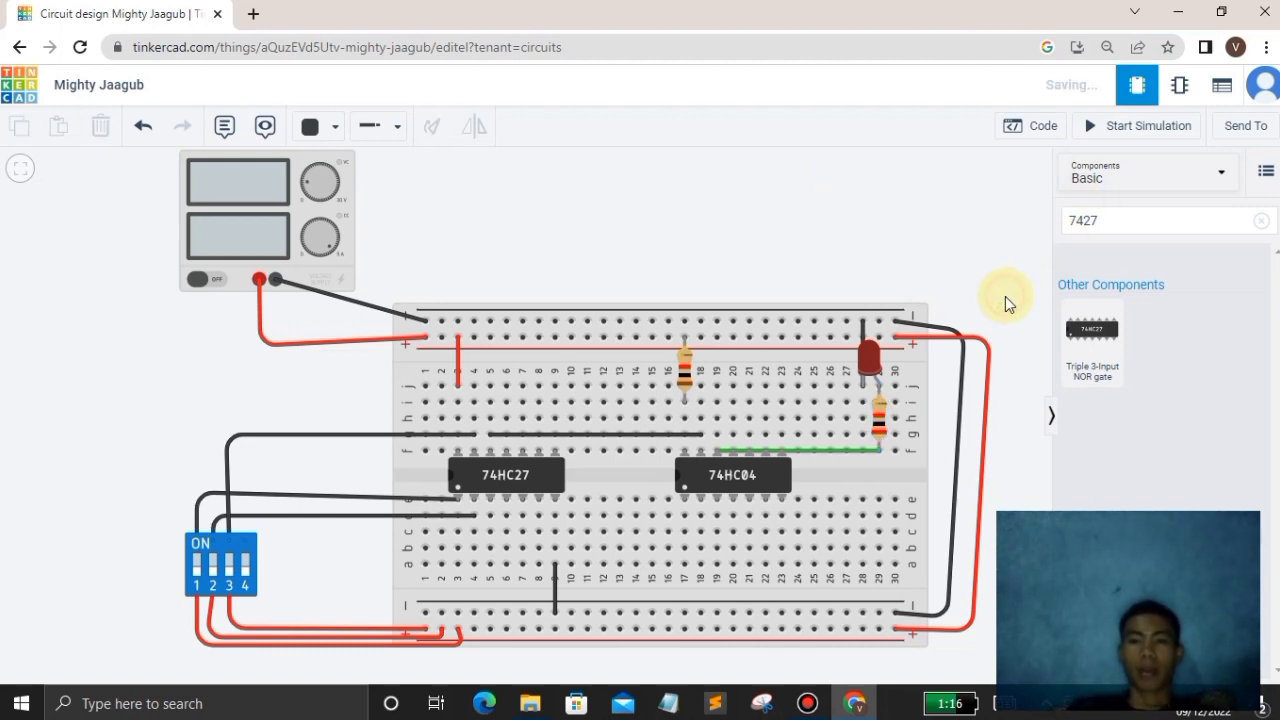
{"action": "left_click", "coordinate": [1129, 140]}
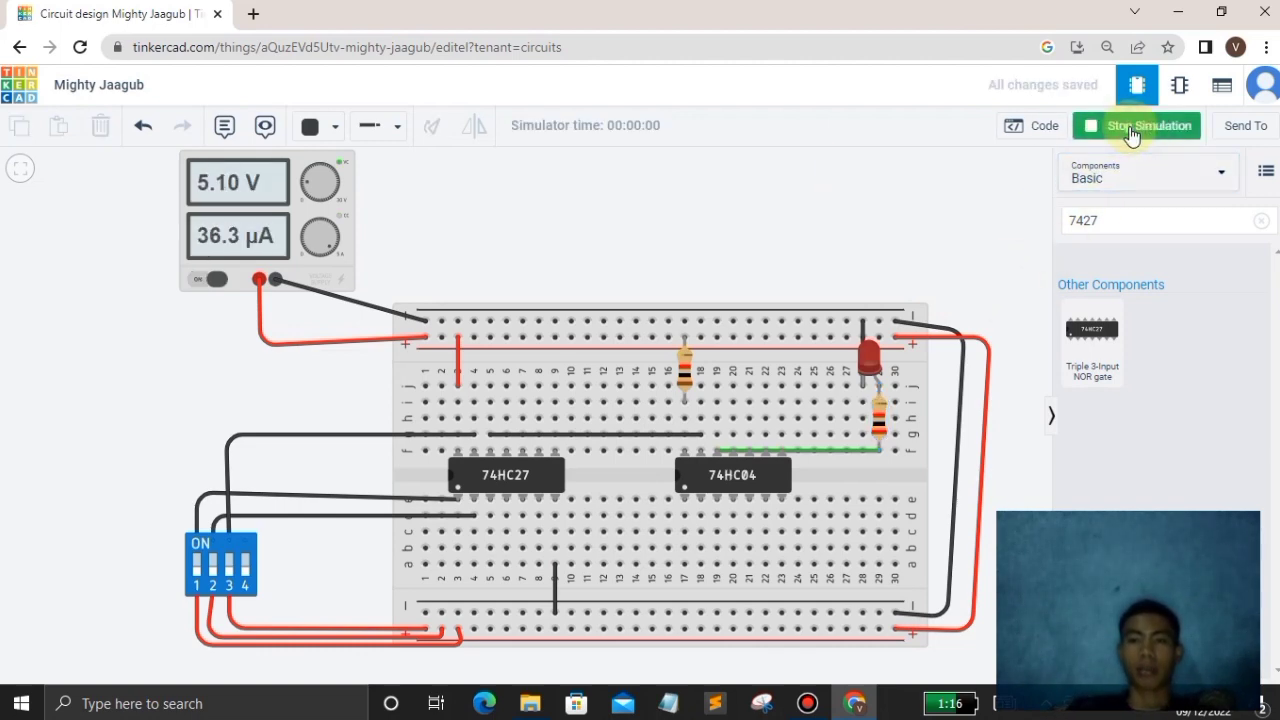
Set the resistor in series with the LED to 3 kΩ and restart the simulation
{"action": "left_click", "coordinate": [878, 412]}
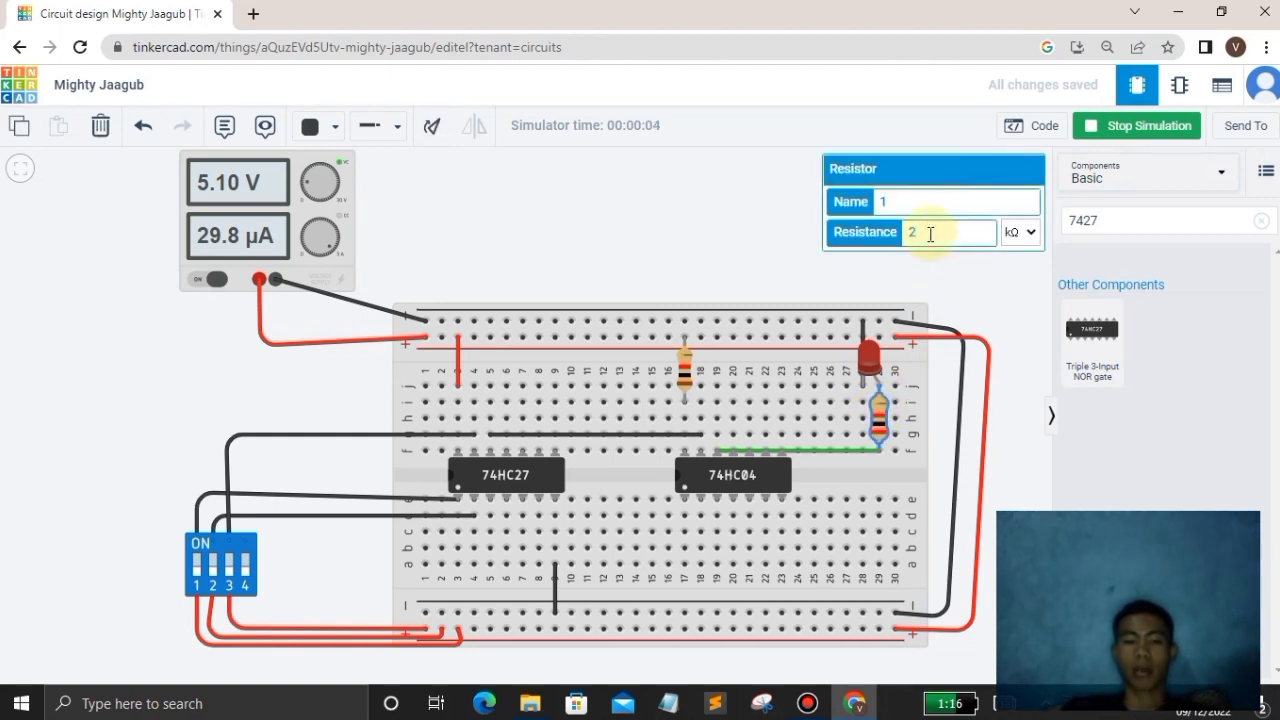
{"action": "type", "text": "3"}
{"action": "left_click", "coordinate": [947, 360]}
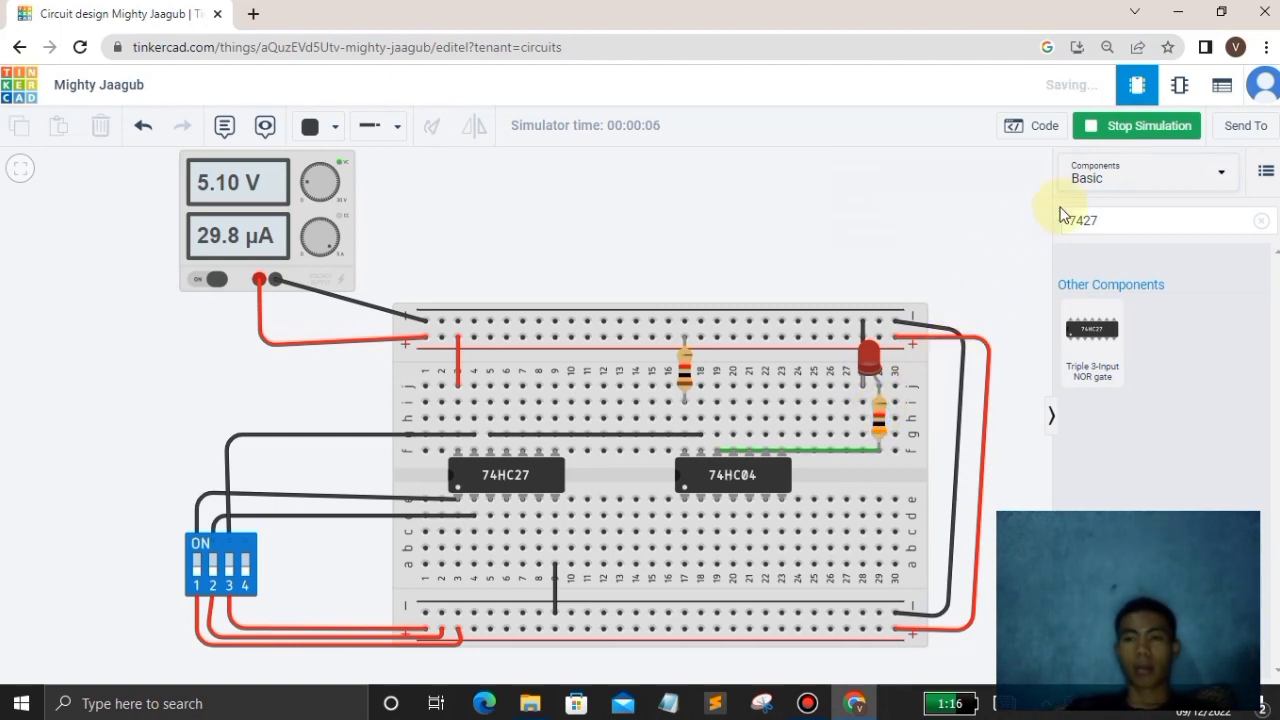
{"action": "left_click", "coordinate": [1134, 138]}
{"action": "left_click", "coordinate": [1134, 136]}
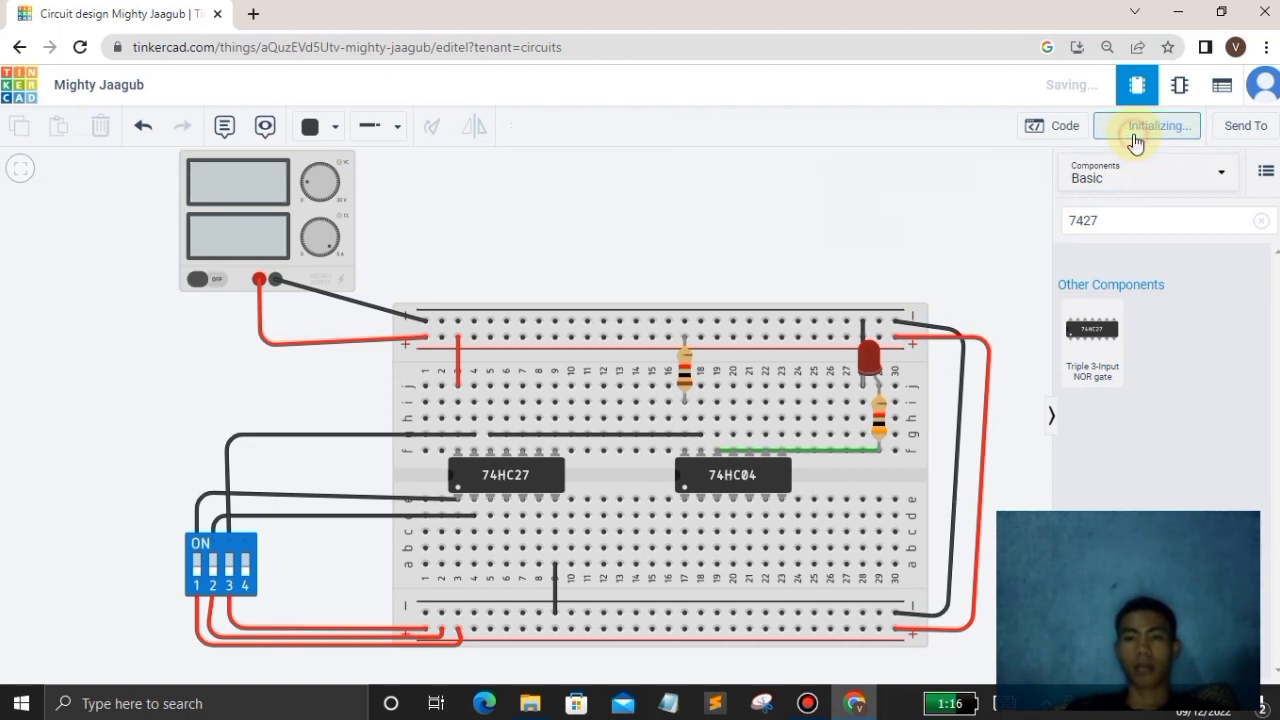
Set the column 17 resistor above the 74HC04 to 2 kΩ, restarting and stopping the simulation
{"action": "left_click", "coordinate": [686, 373]}
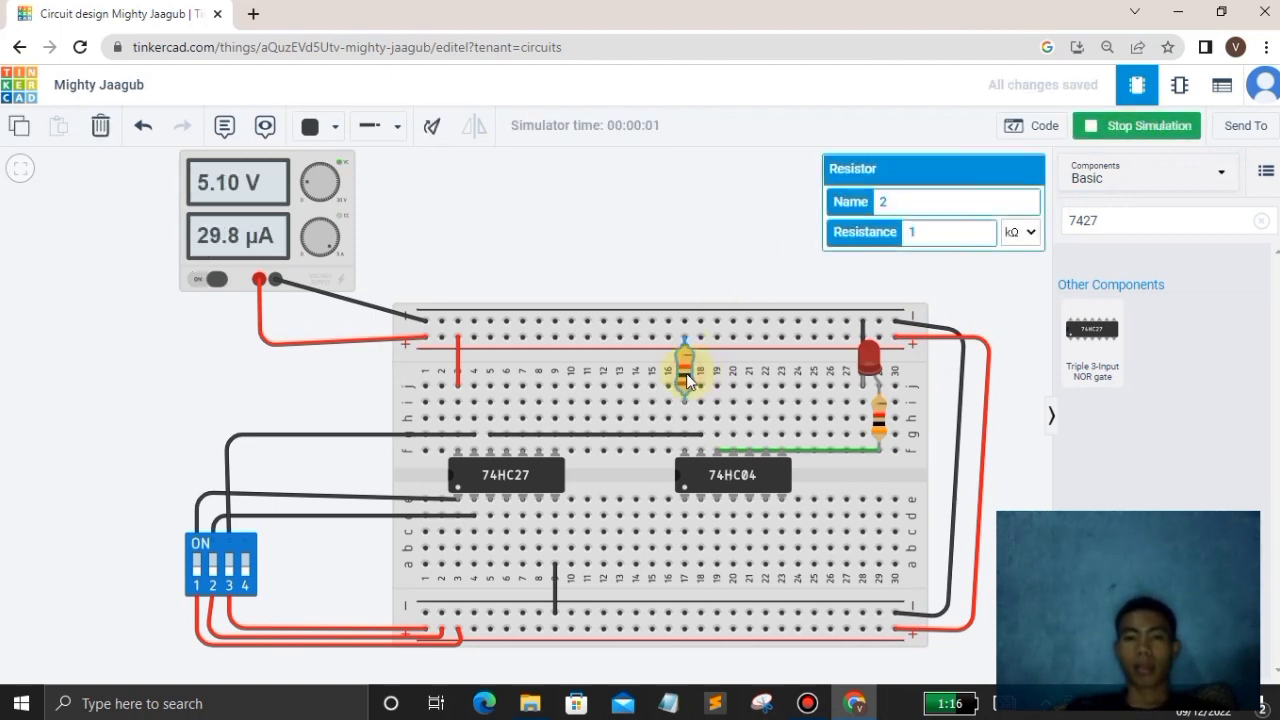
{"action": "type", "text": "2"}
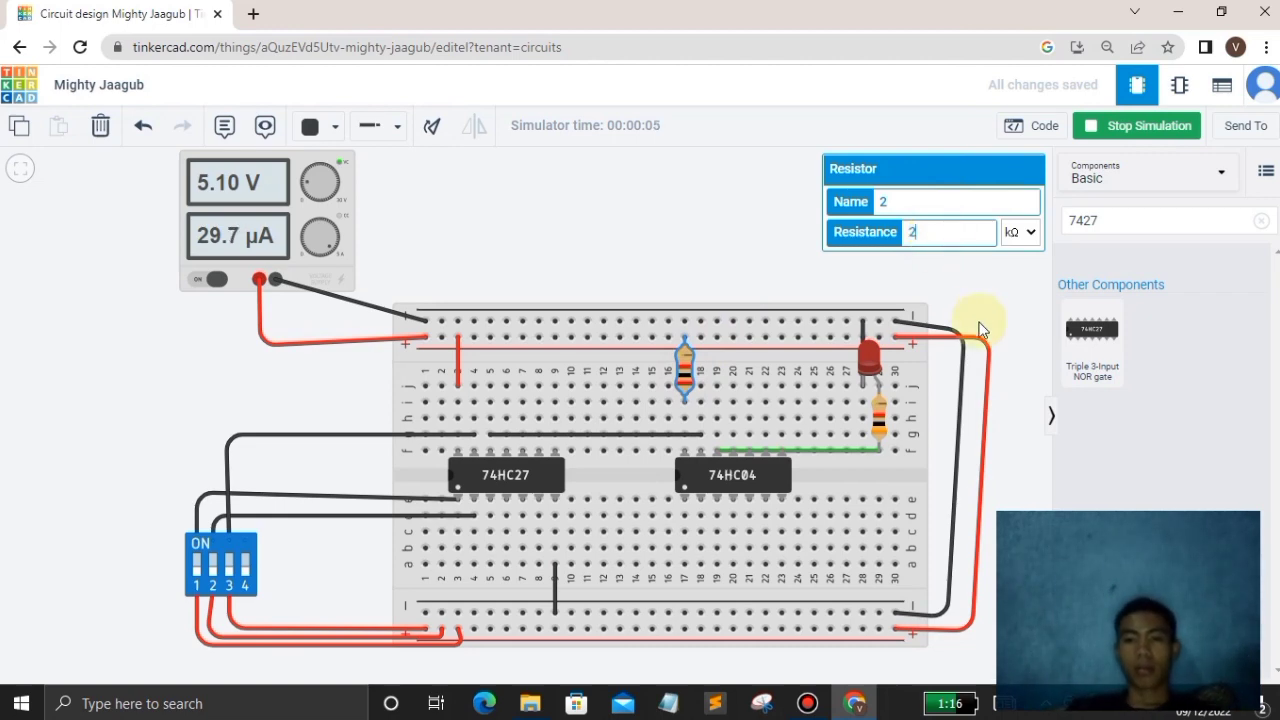
{"action": "left_click", "coordinate": [1138, 128]}
{"action": "left_click", "coordinate": [1135, 128]}
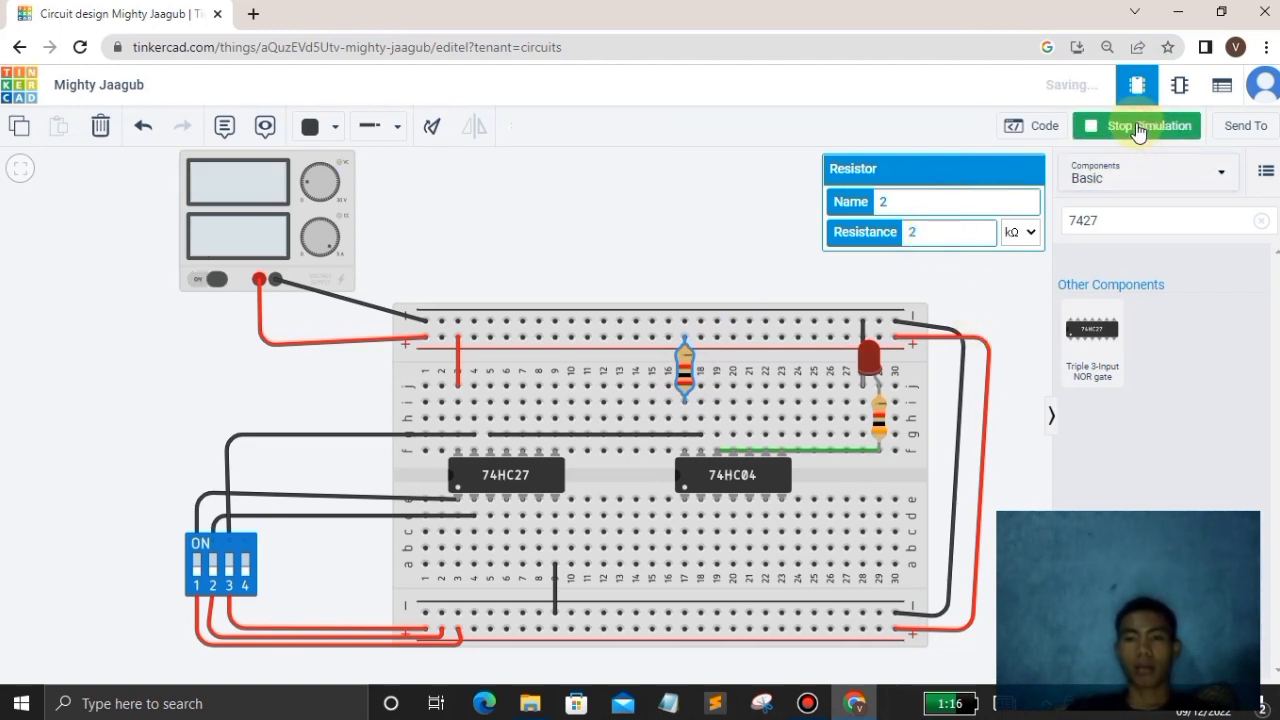
{"action": "left_click", "coordinate": [1134, 128]}
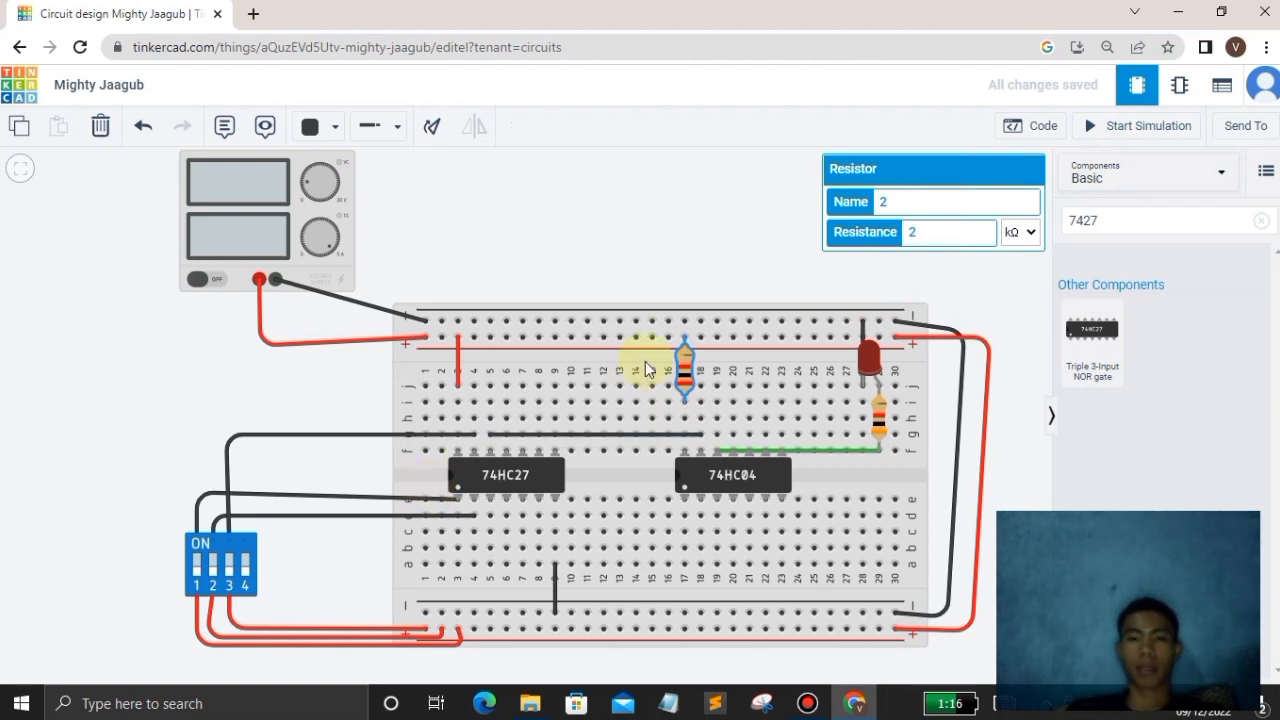
Run the simulation again, toggle DIP switch 1 to check the LED, and stop the simulation
{"action": "left_click", "coordinate": [1088, 126]}
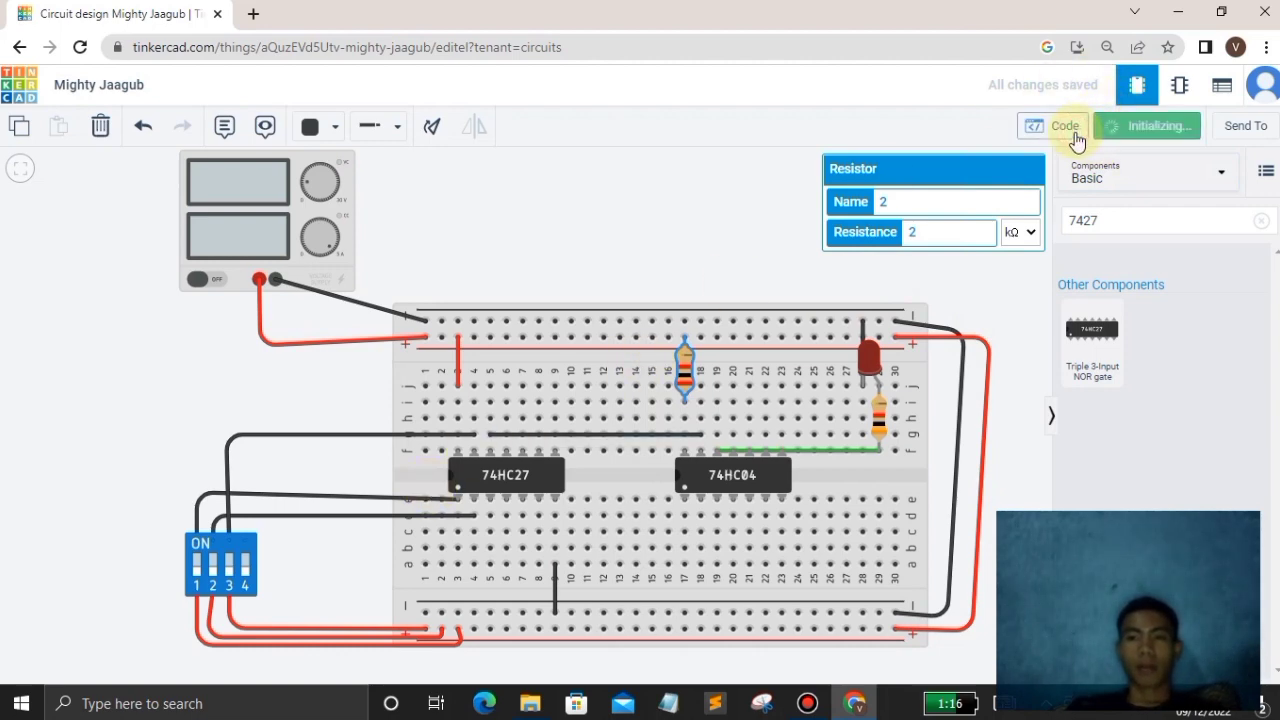
{"action": "left_click", "coordinate": [193, 567]}
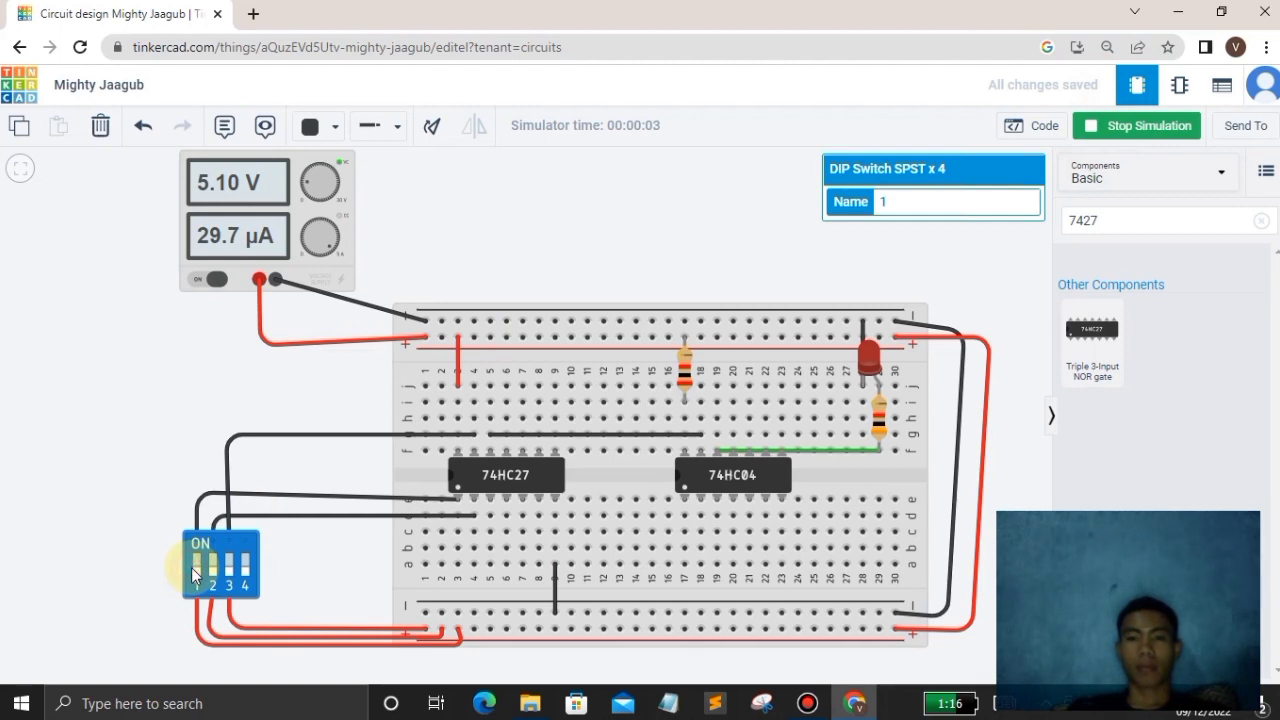
{"action": "left_click", "coordinate": [197, 568]}
{"action": "left_click", "coordinate": [1150, 126]}
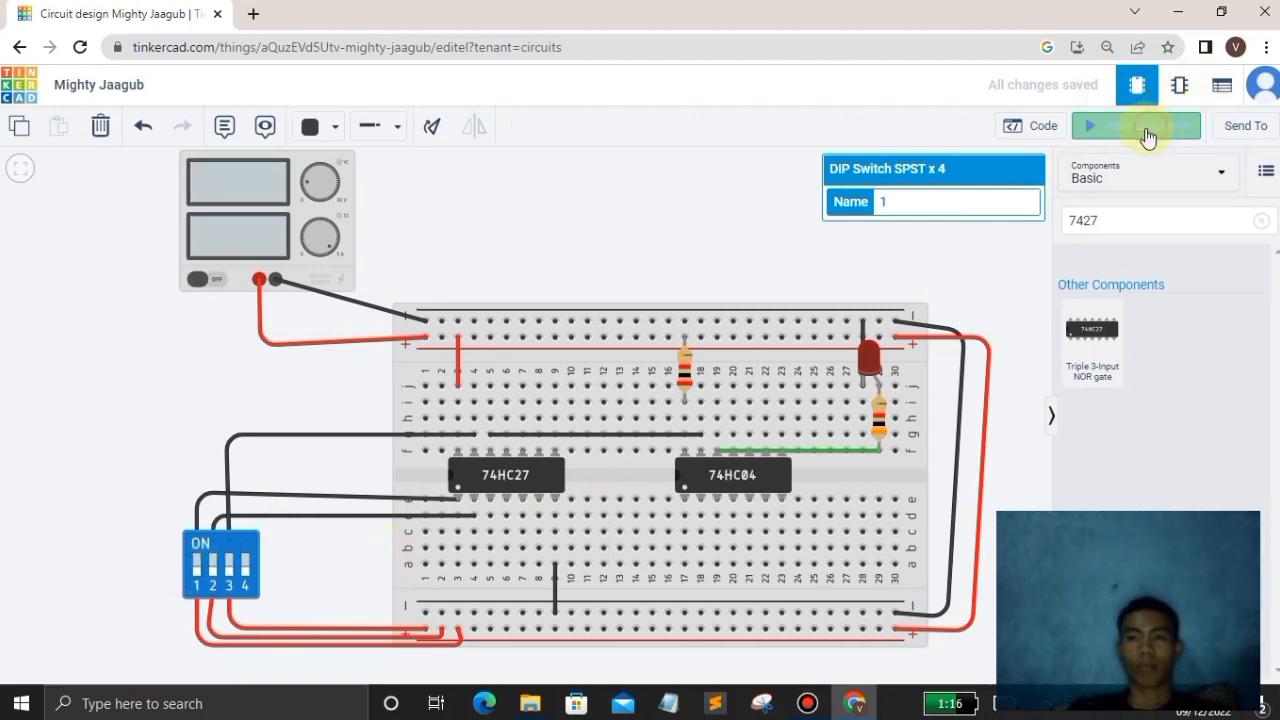